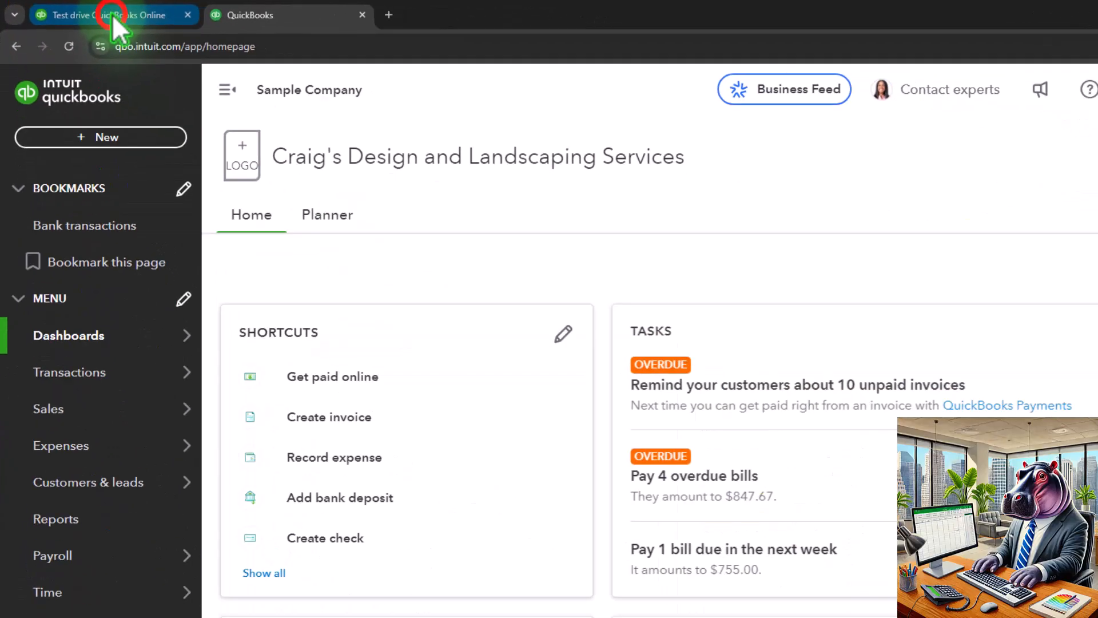
Step: Close the Test drive QuickBooks Online browser tab and open the Reports page of the sample company
left_click(113, 16)
left_click(187, 14)
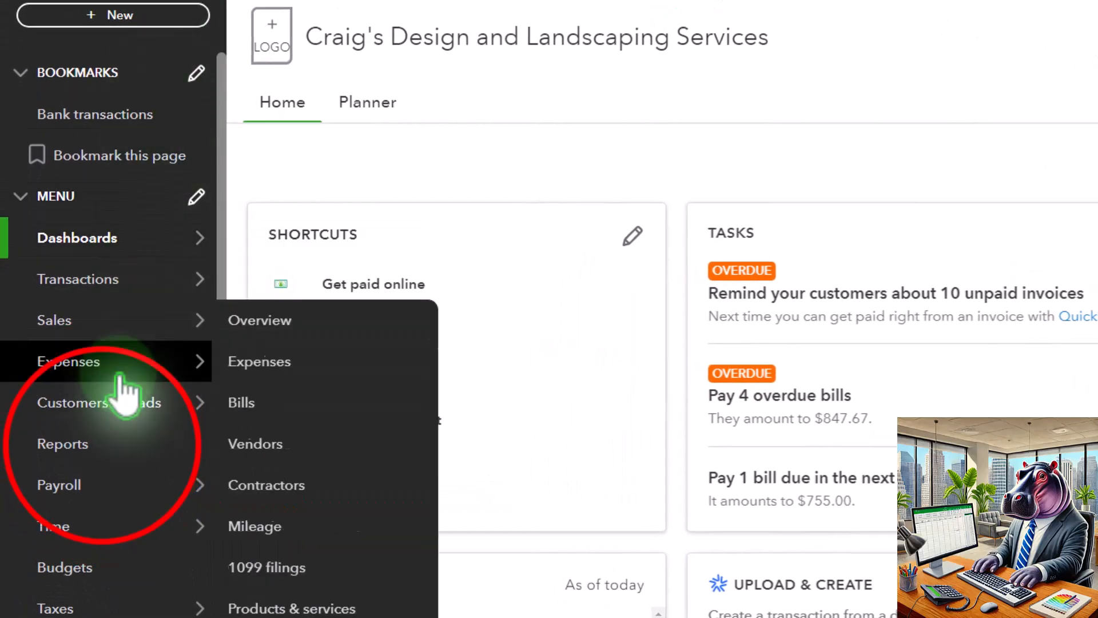
left_click(85, 445)
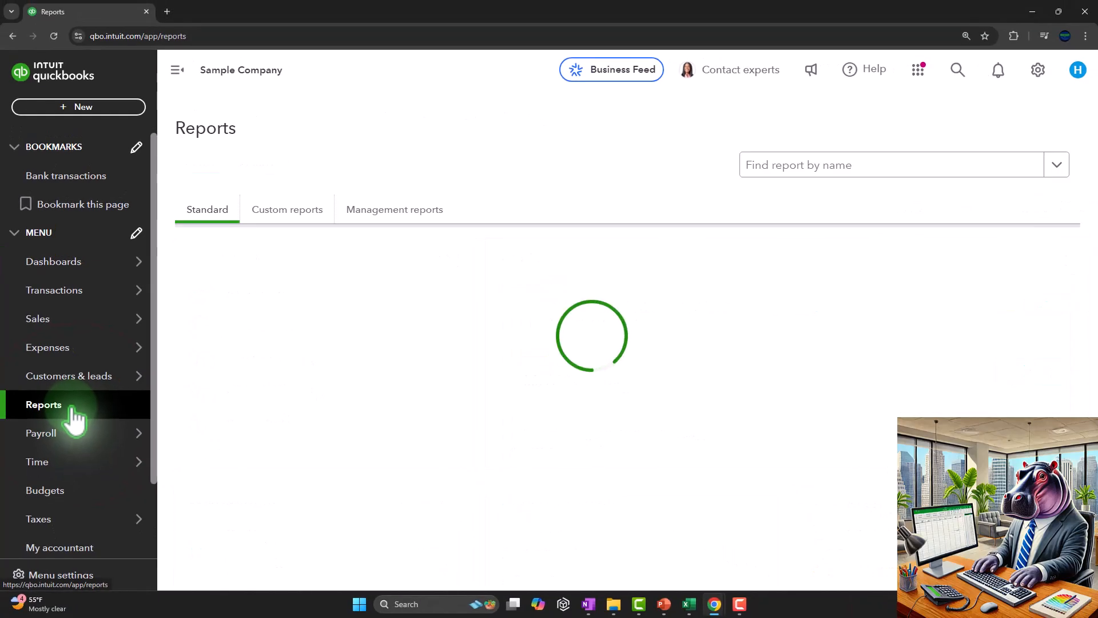
left_click(249, 349)
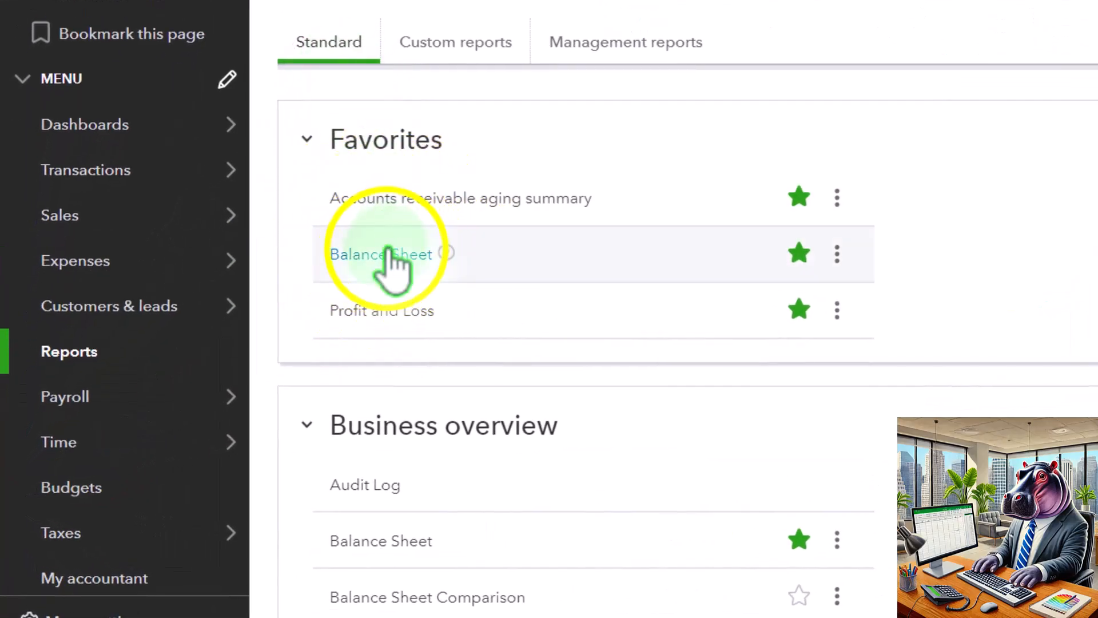
Step: Open the favorite reports Balance Sheet and Profit and Loss, each in a new browser tab
right_click(389, 252)
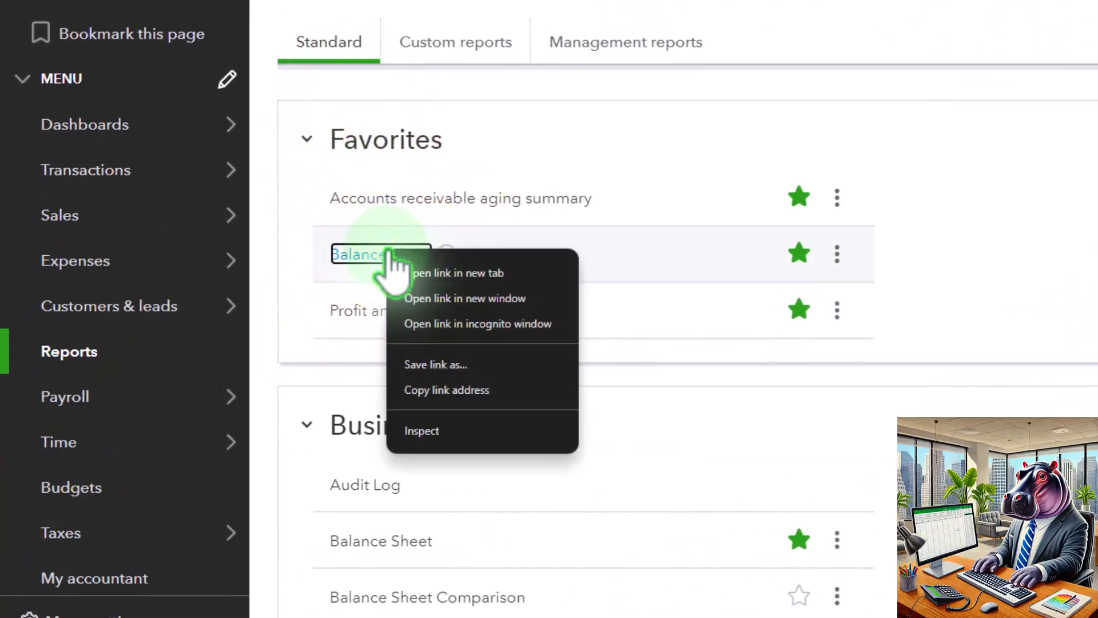
left_click(469, 270)
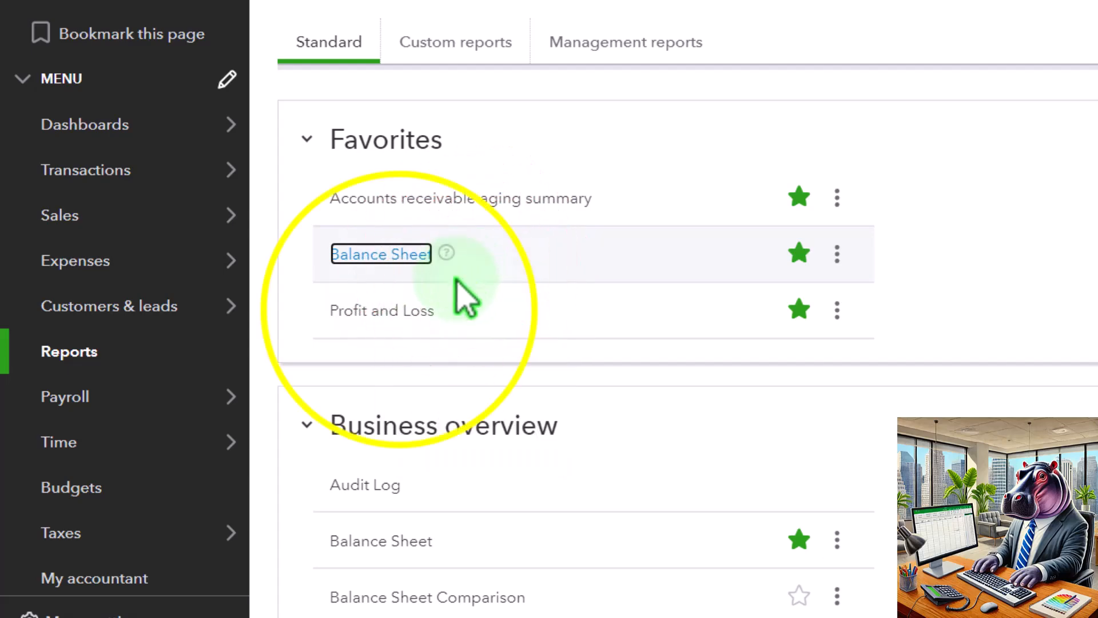
right_click(402, 325)
left_click(450, 337)
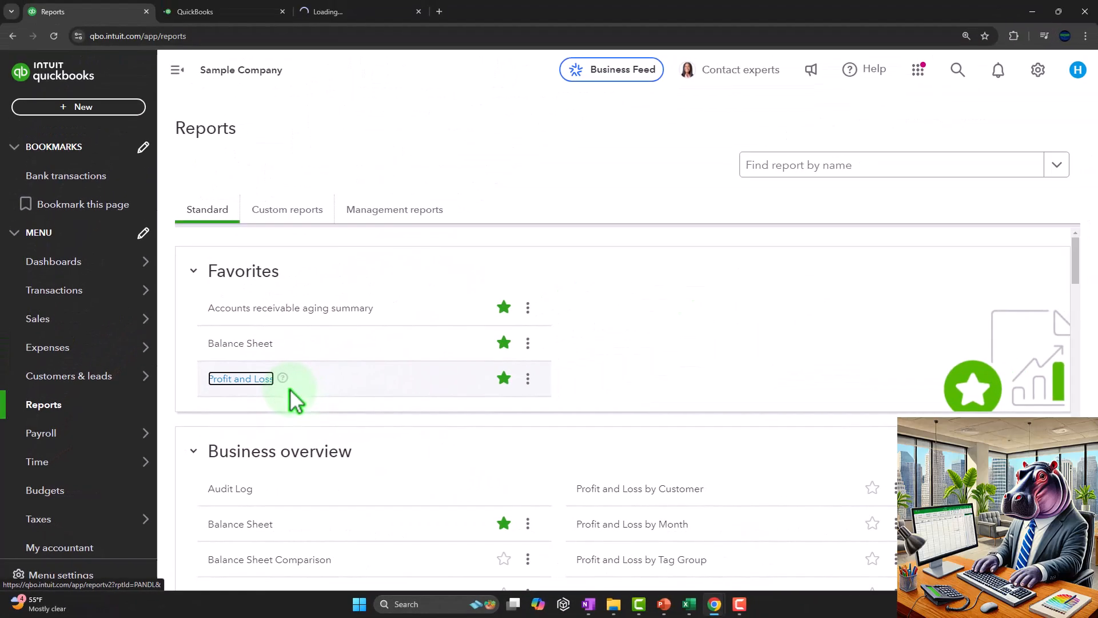
Step: Set the Balance Sheet report period to 01/01/2024 through 12/31/2025, with the navigation menu collapsed
left_click(243, 11)
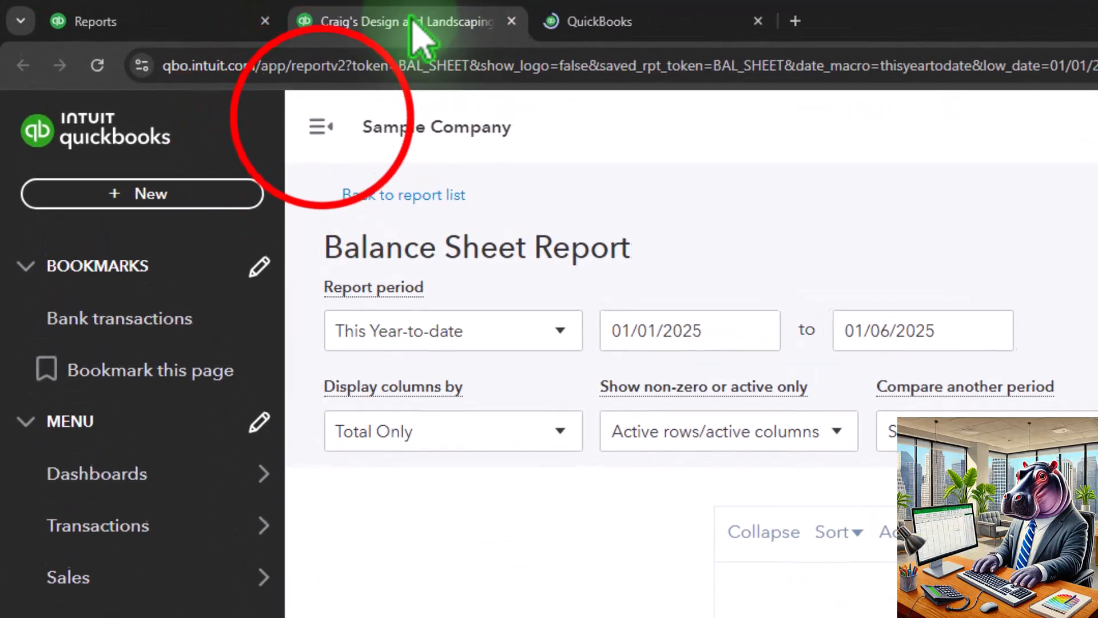
left_click(532, 244)
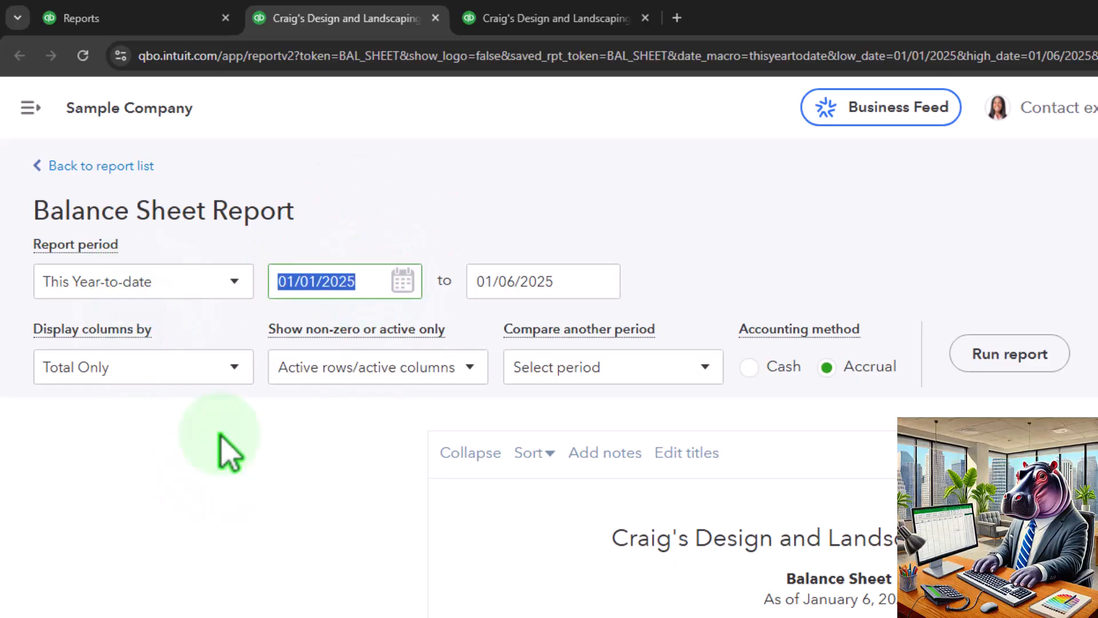
type("01")
key("Tab")
type("123")
left_click(224, 449)
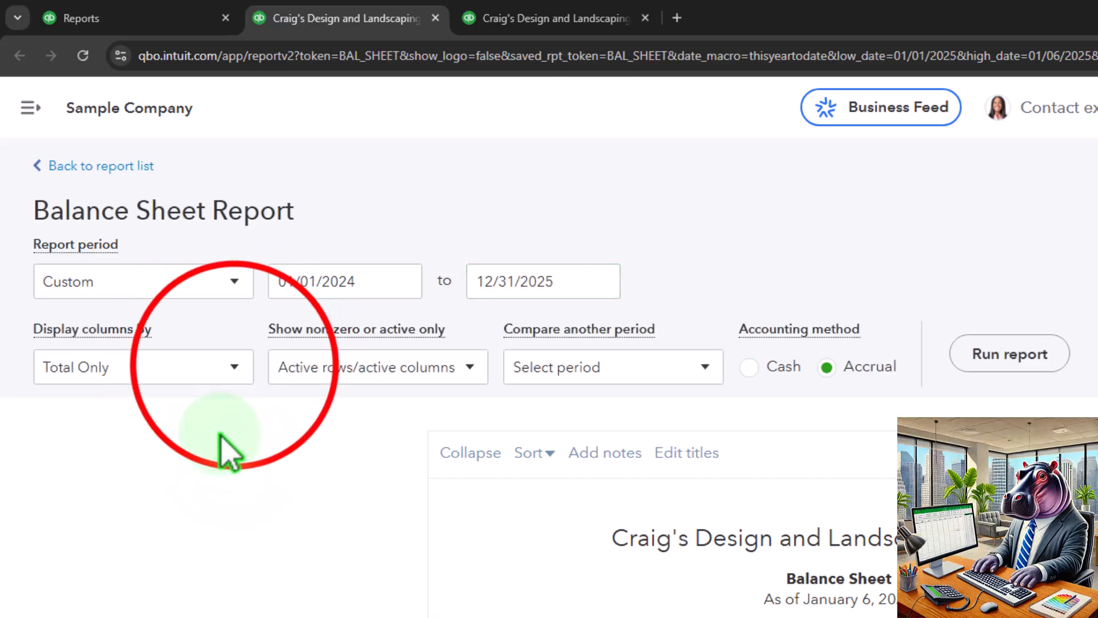
Step: Display the Balance Sheet columns by Years and run the report
left_click(236, 366)
left_click(204, 568)
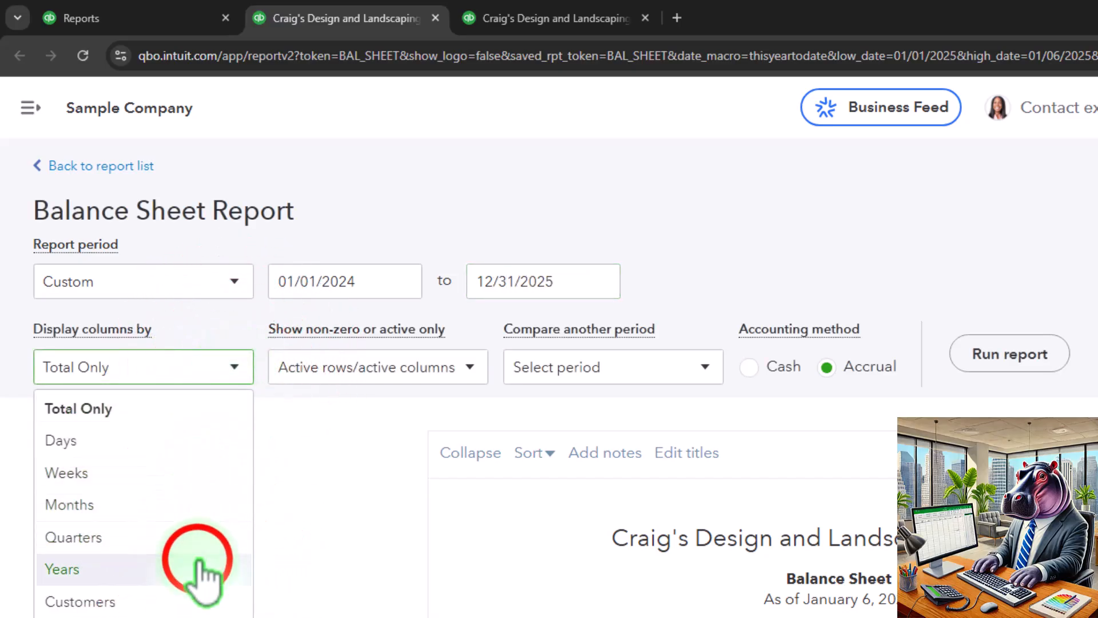
left_click(988, 360)
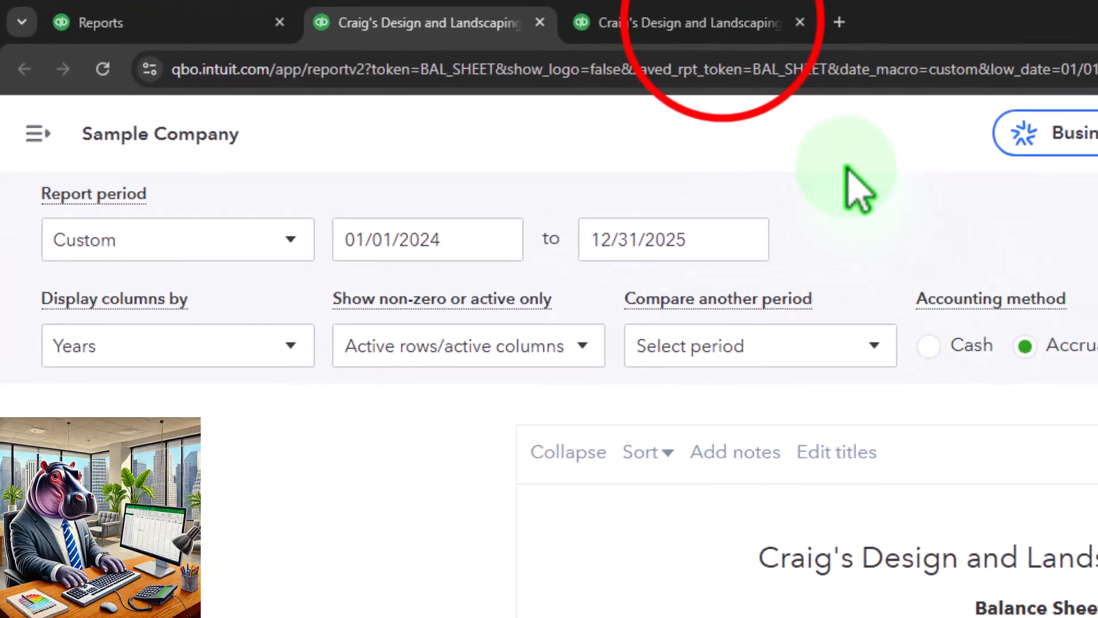
Step: Set the Profit and Loss report period to 01/01/2024 through 12/31/2025, with the navigation menu collapsed
left_click(703, 23)
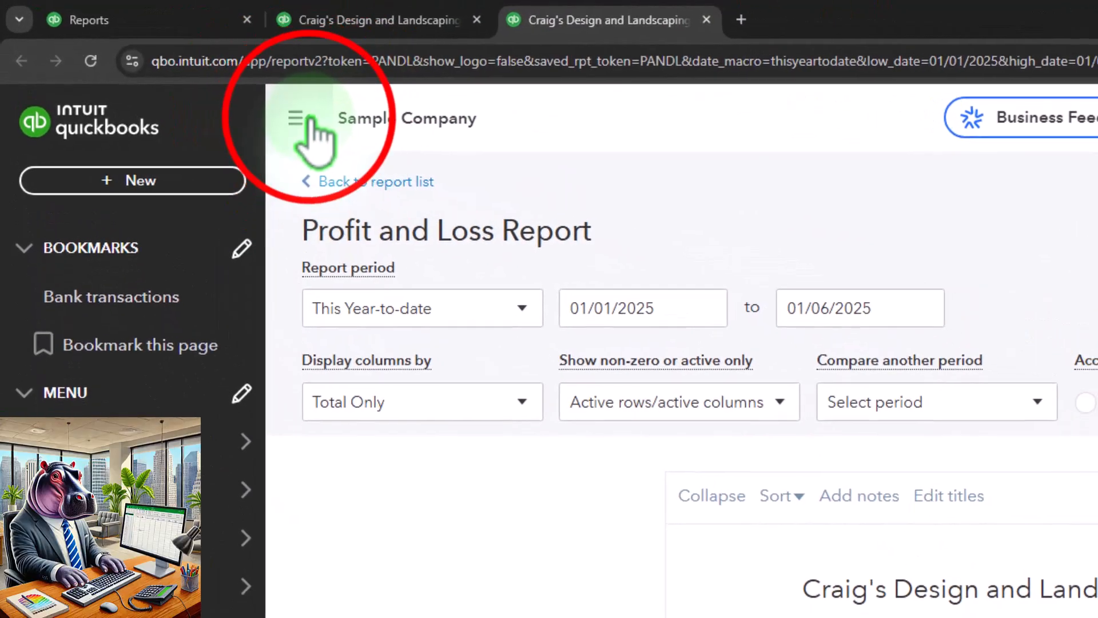
left_click(656, 308)
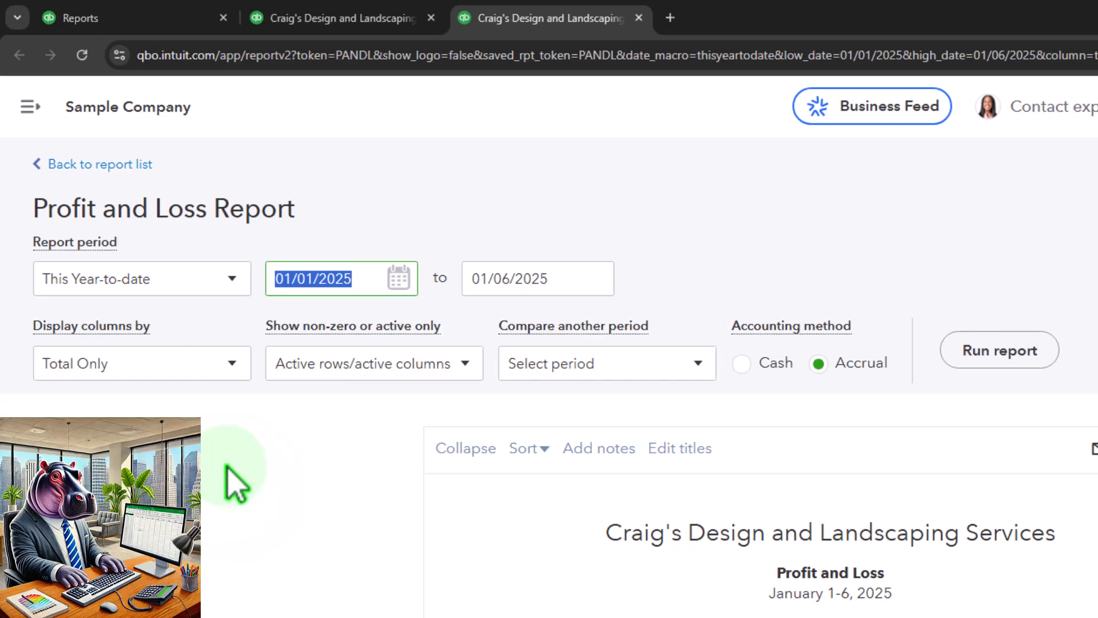
type("01")
key("Tab")
type("12/31/2025")
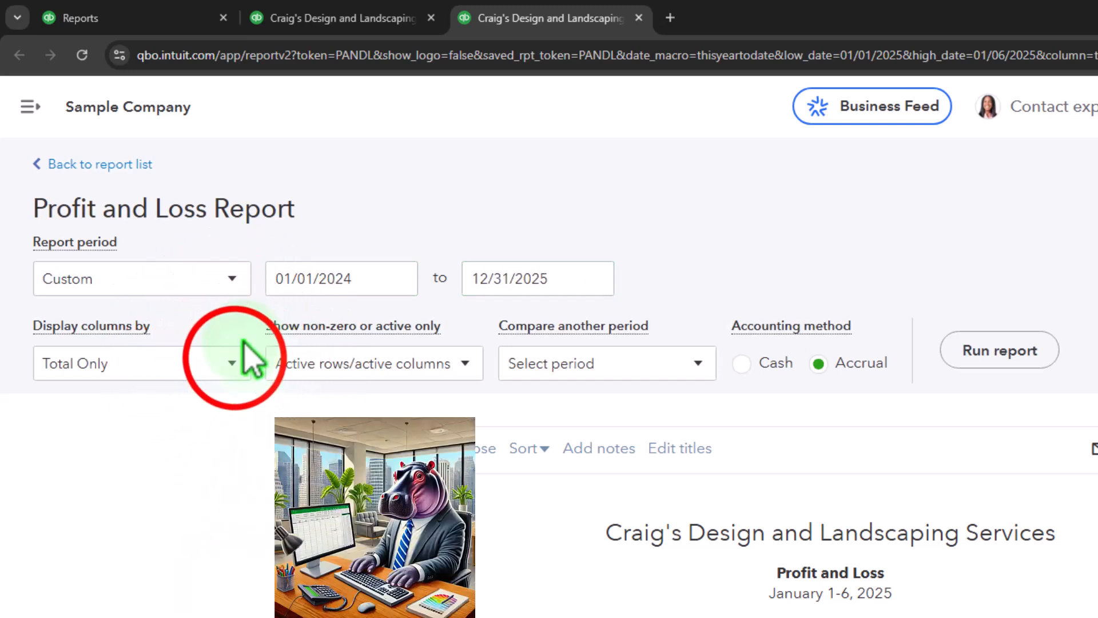
Step: Run the Profit and Loss report with columns displayed by Years and review its income and expense rows
left_click(233, 364)
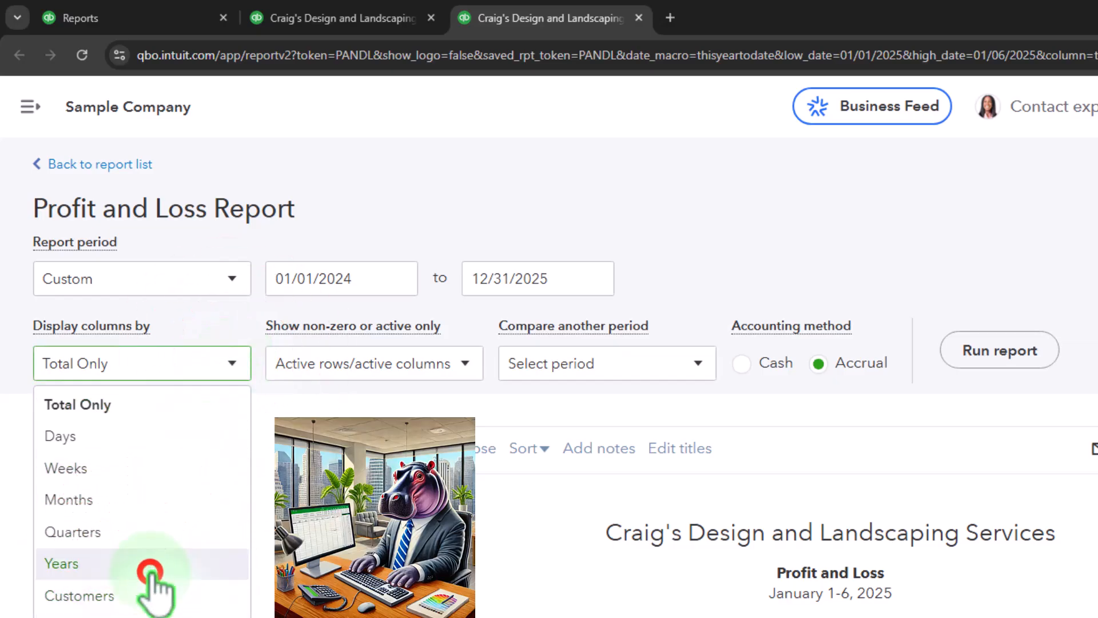
left_click(150, 563)
left_click(999, 350)
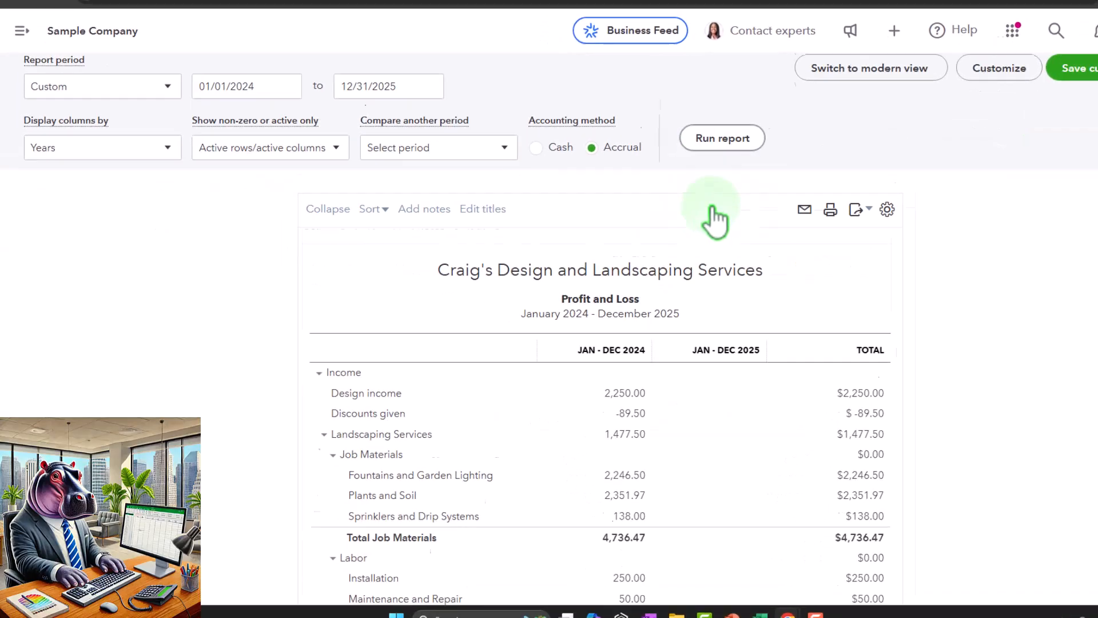
scroll(711, 206, "down", 3)
scroll(711, 206, "down", 5)
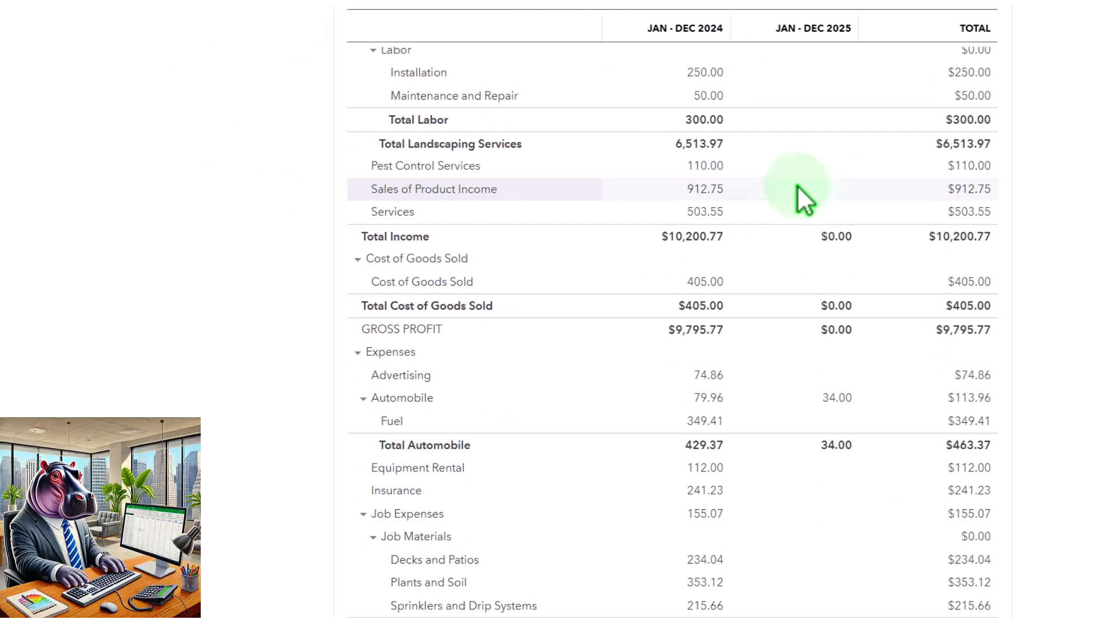
scroll(805, 200, "down", 2)
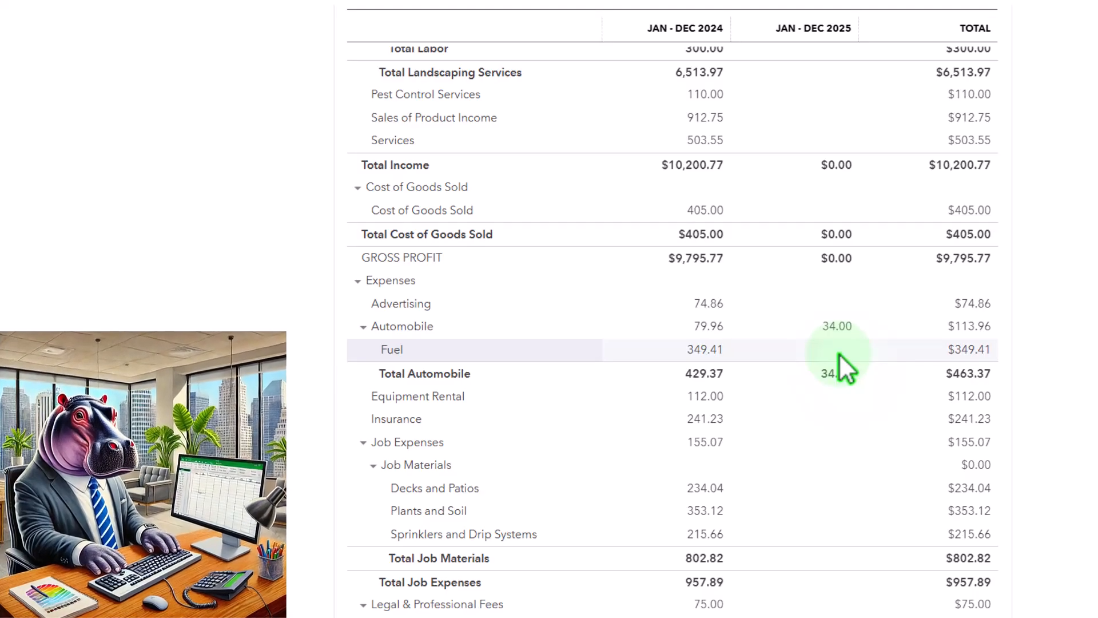
scroll(836, 338, "up", 10)
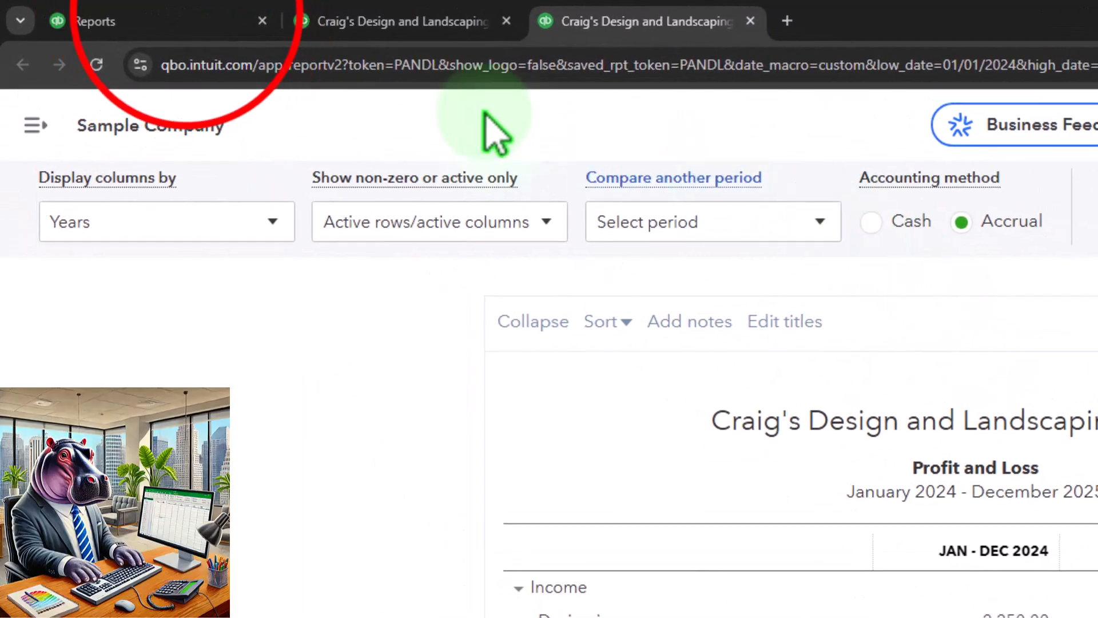
Step: Return to the browser tab with the report list and start a new customer invoice
left_click(188, 22)
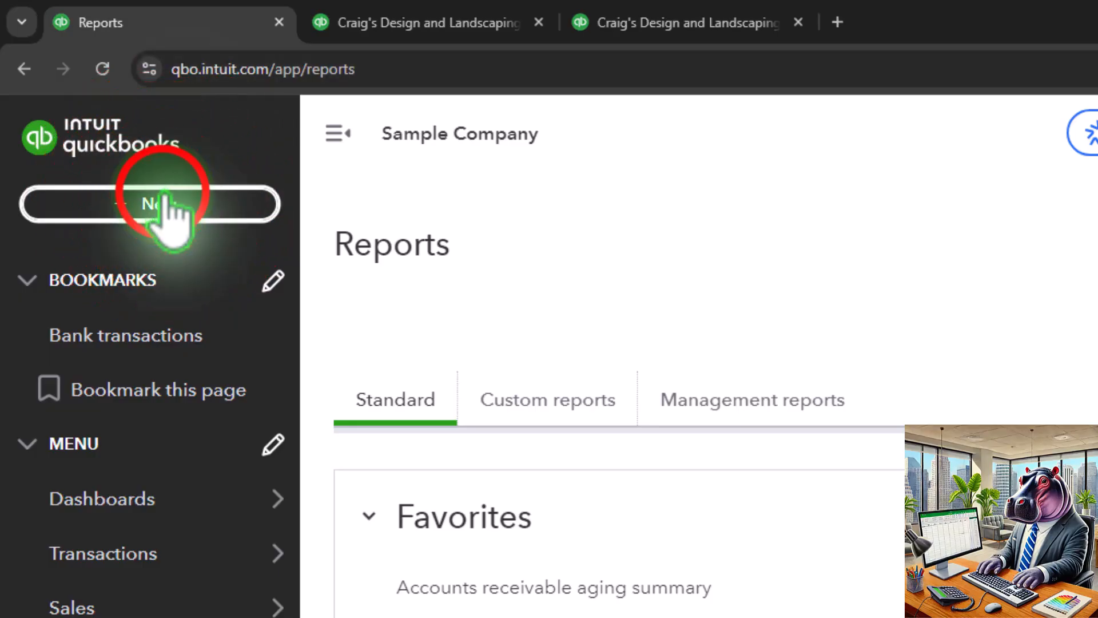
left_click(117, 162)
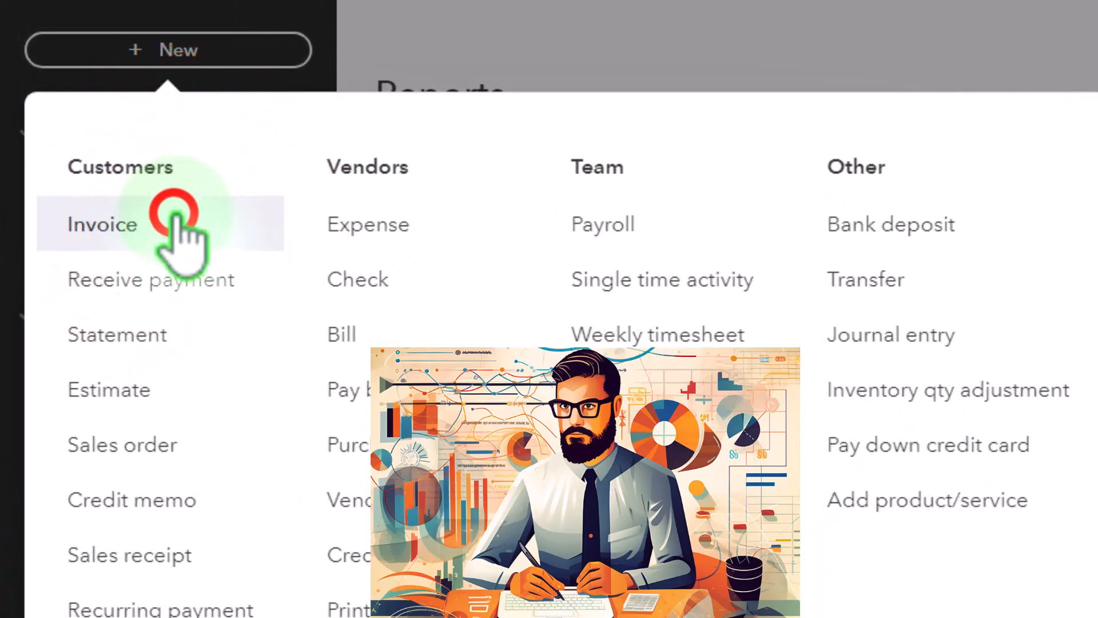
left_click(177, 223)
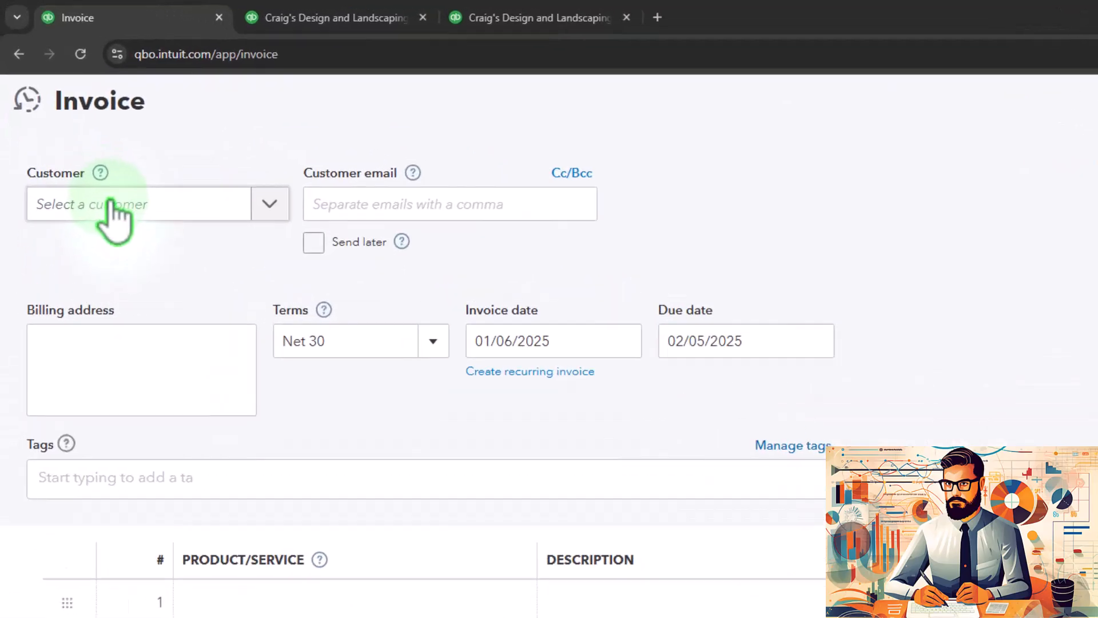
Step: Examine the invoice's customer list, customer email field and billing address field without filling them in
left_click(106, 205)
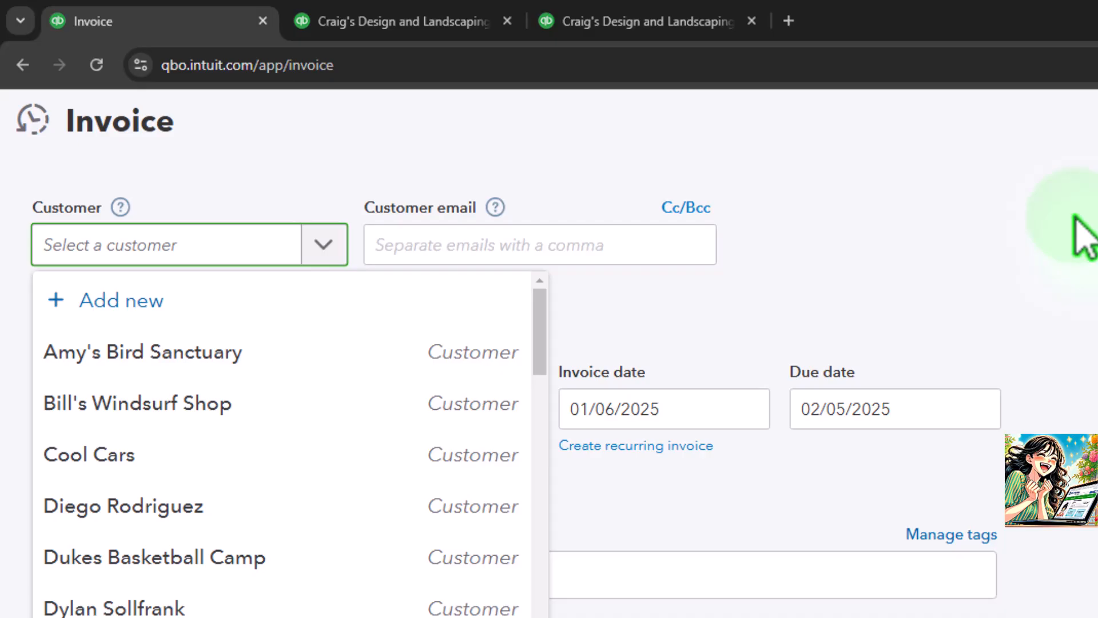
left_click(202, 244)
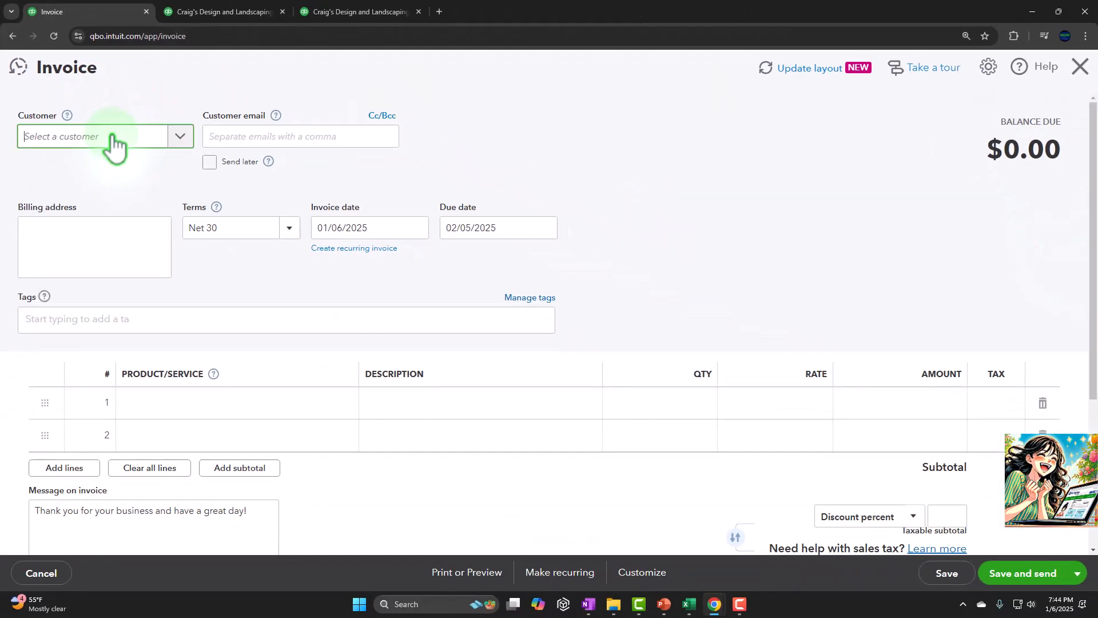
left_click(265, 138)
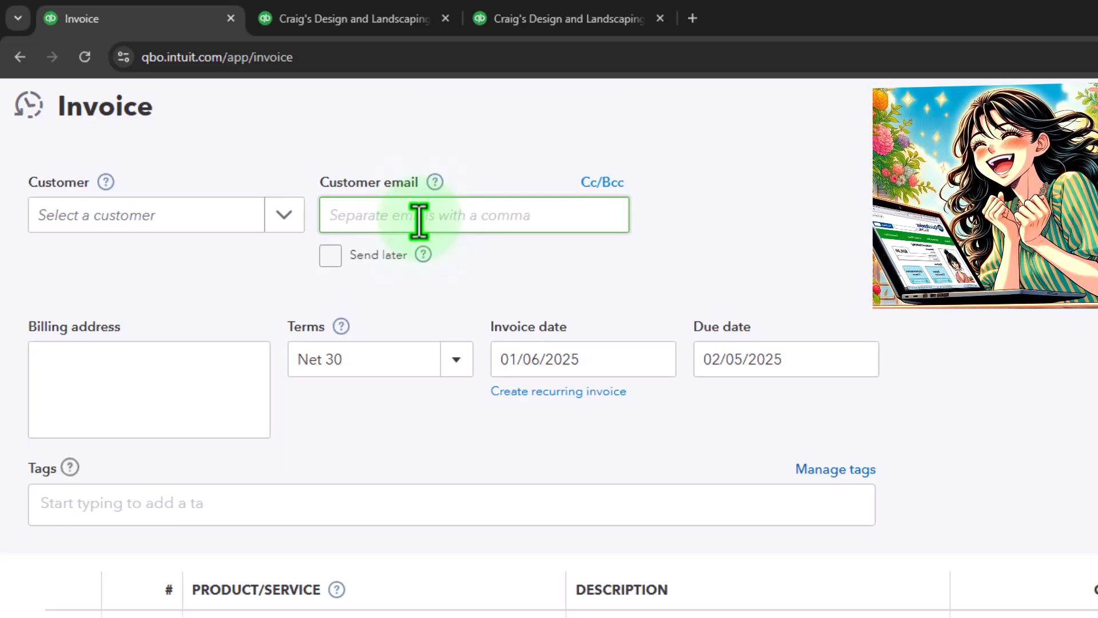
key("Tab")
key("Tab")
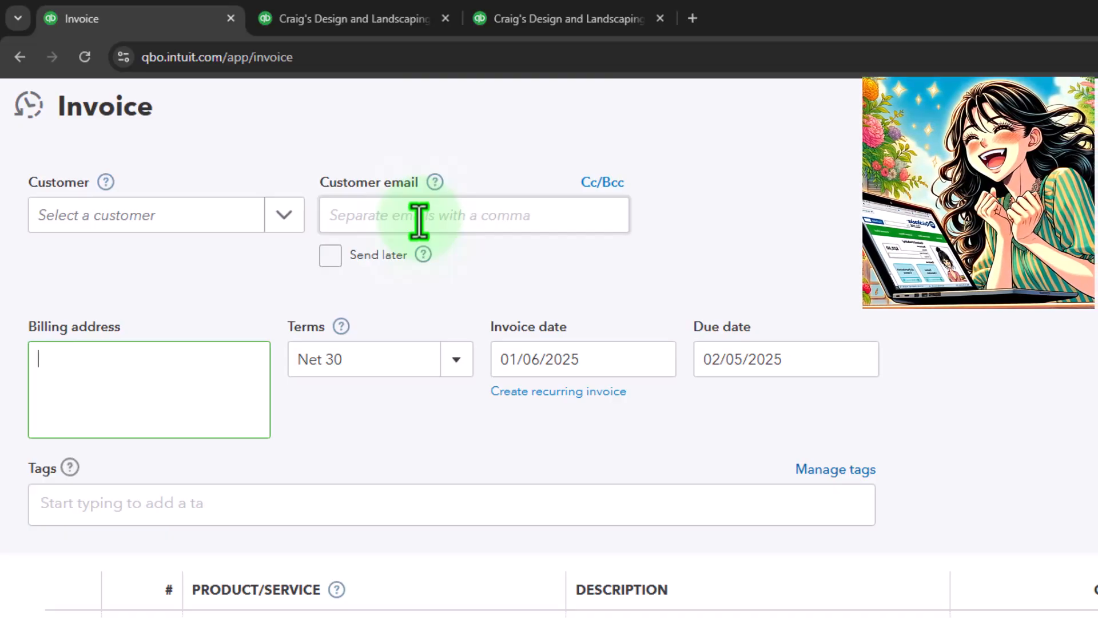
Step: Examine the invoice's payment terms options, invoice date, due date and tags field, keeping their values
key("Tab")
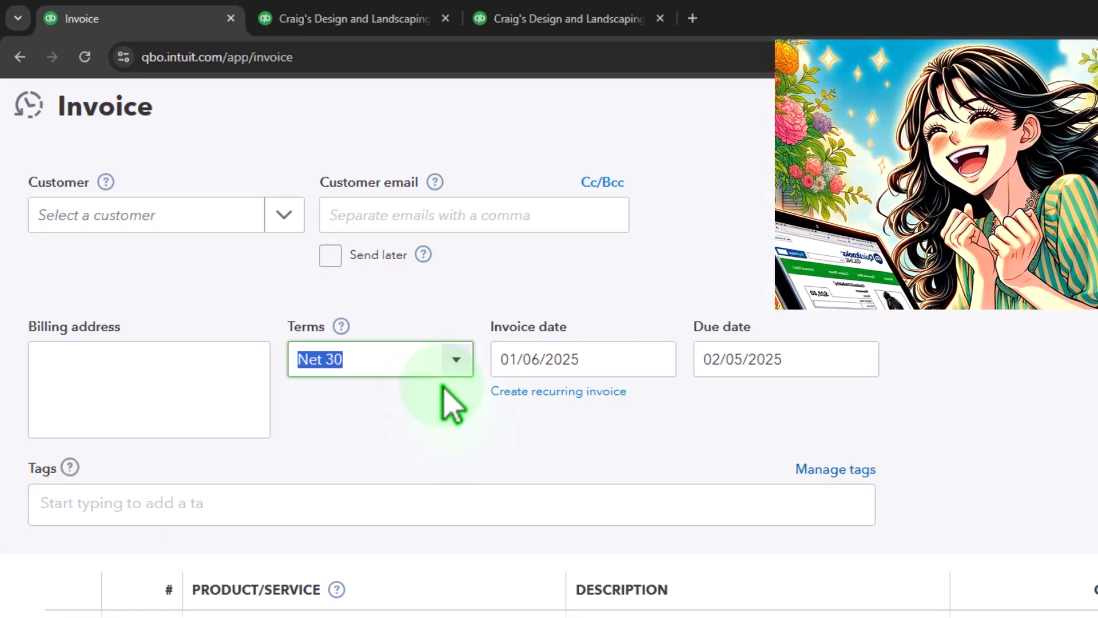
left_click(446, 369)
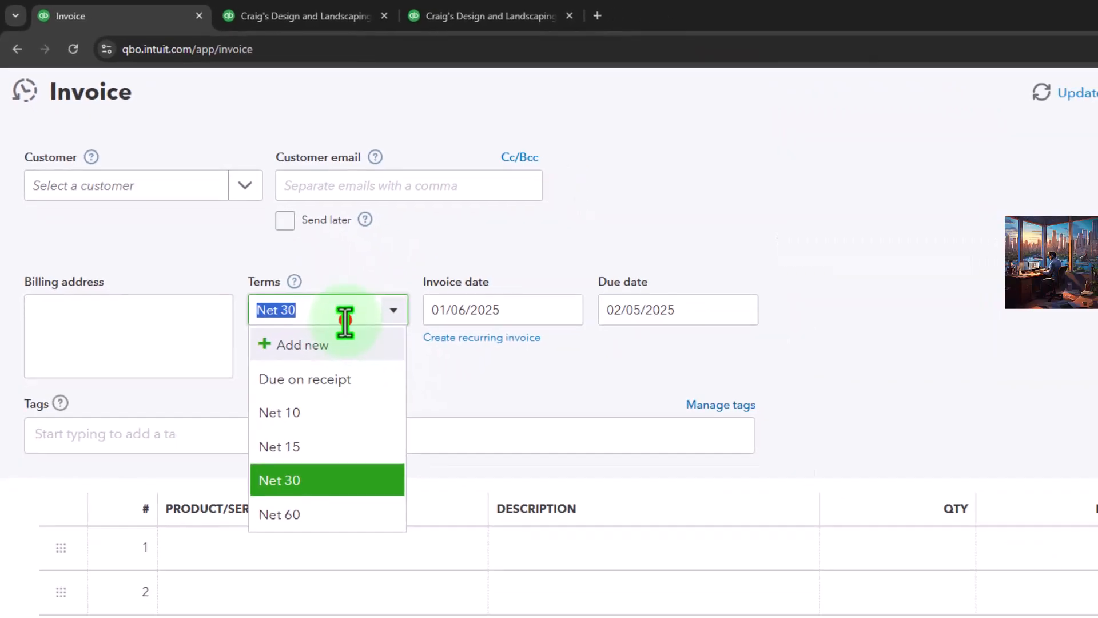
left_click(379, 316)
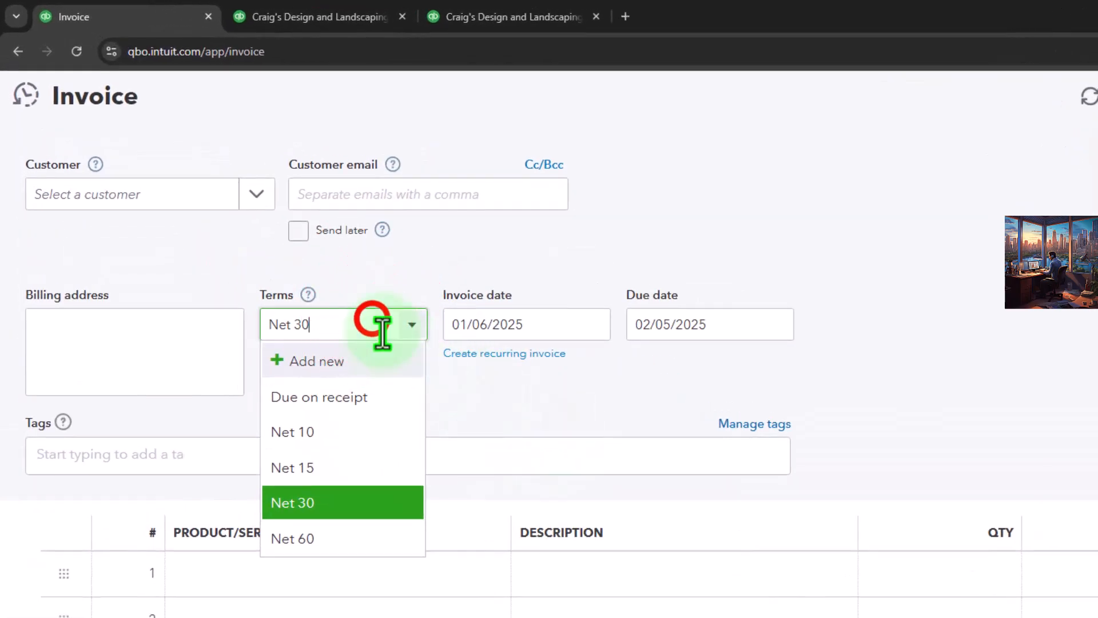
key("Tab")
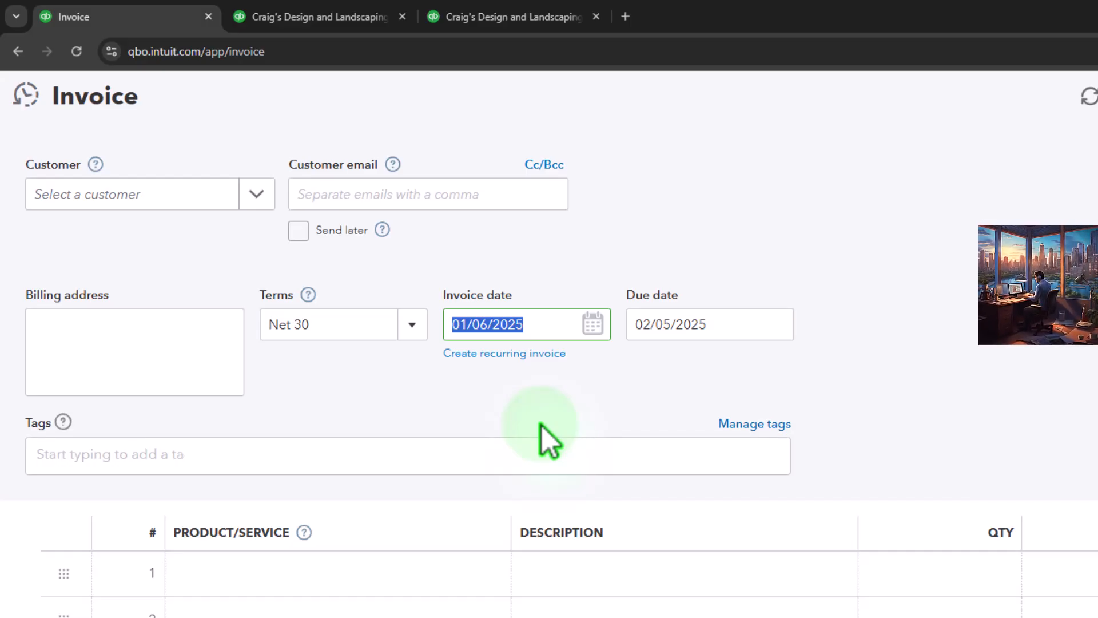
key("Tab")
key("Tab")
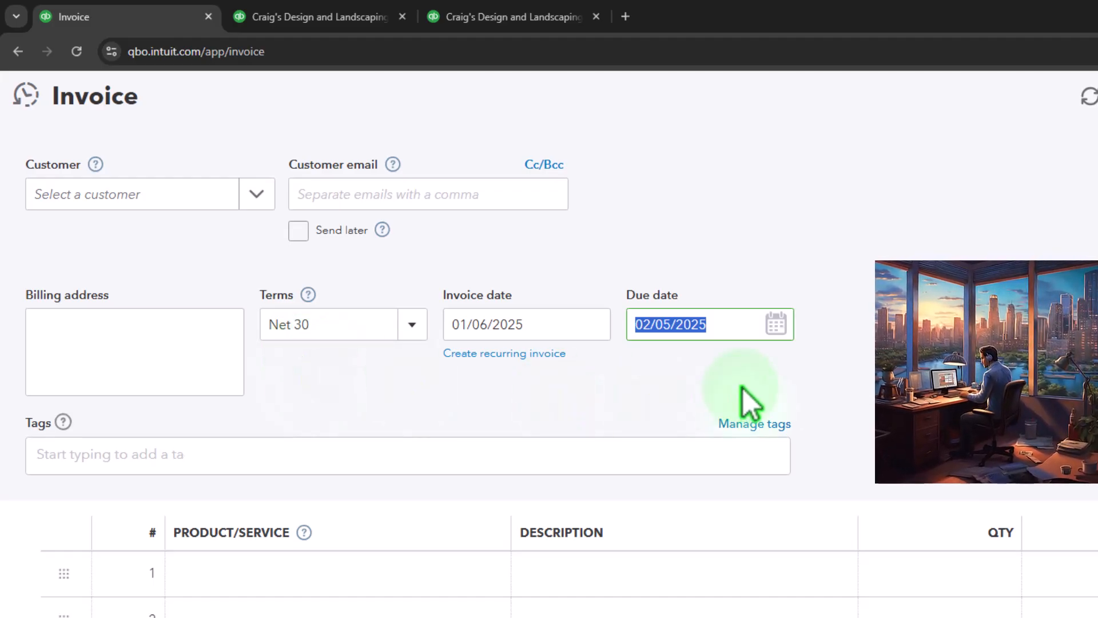
key("Tab")
key("Tab")
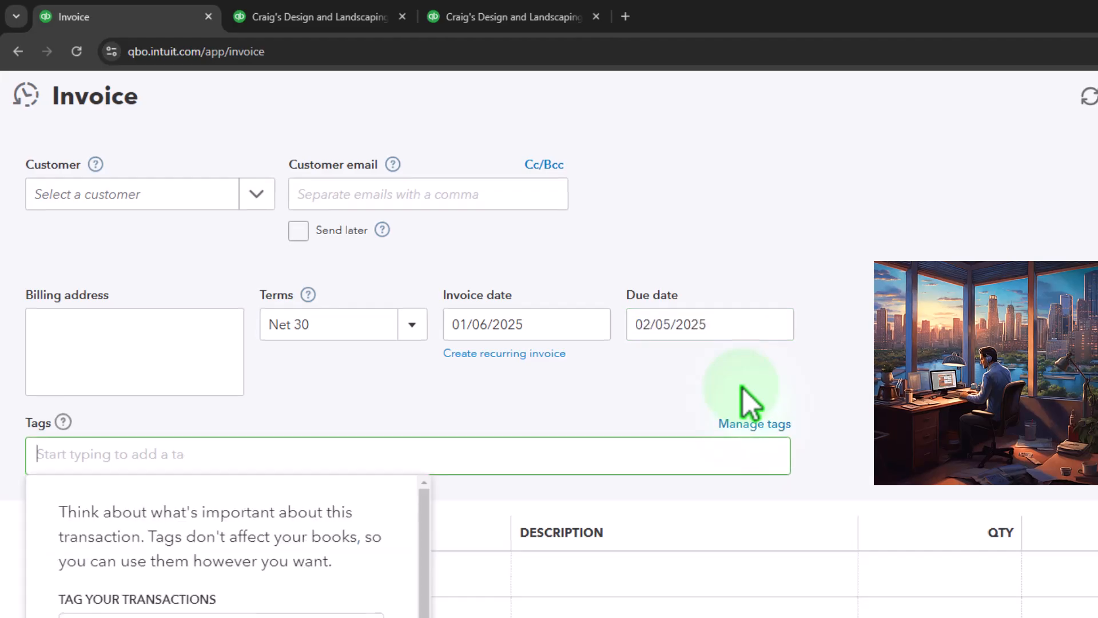
Step: Examine the product/service list and the quantity field on the invoice's first line without entering an item
key("Tab")
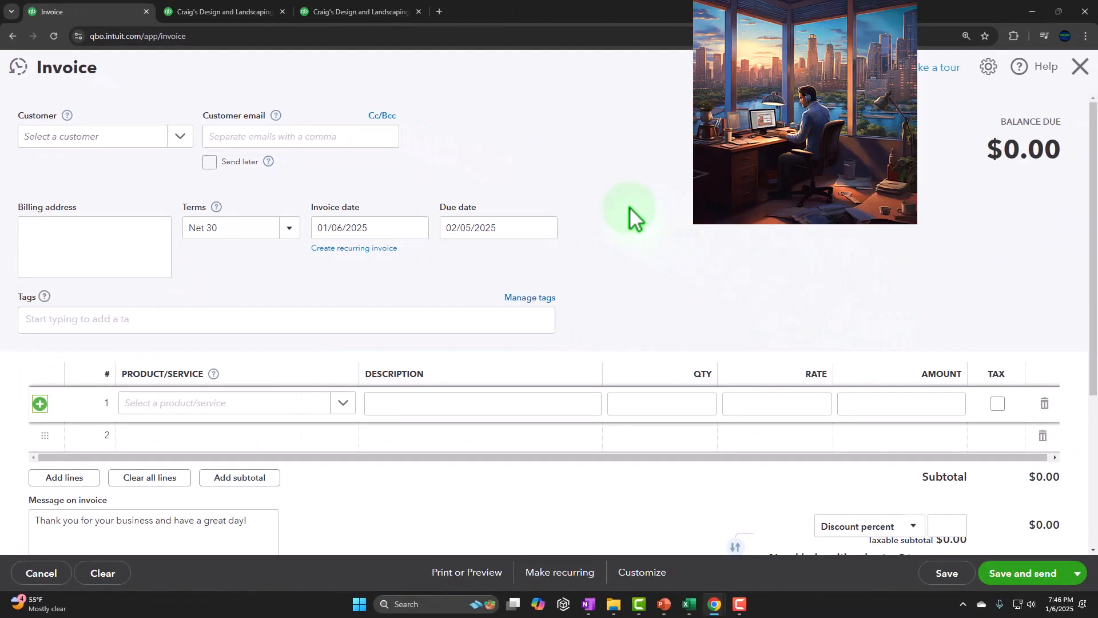
scroll(630, 209, "down", 2)
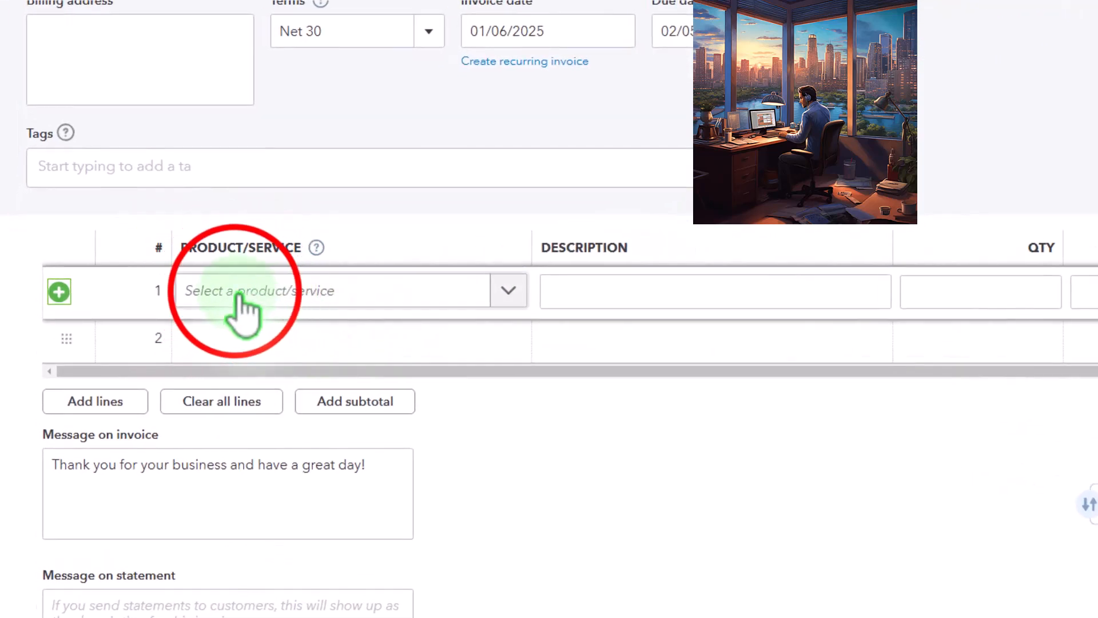
left_click(235, 290)
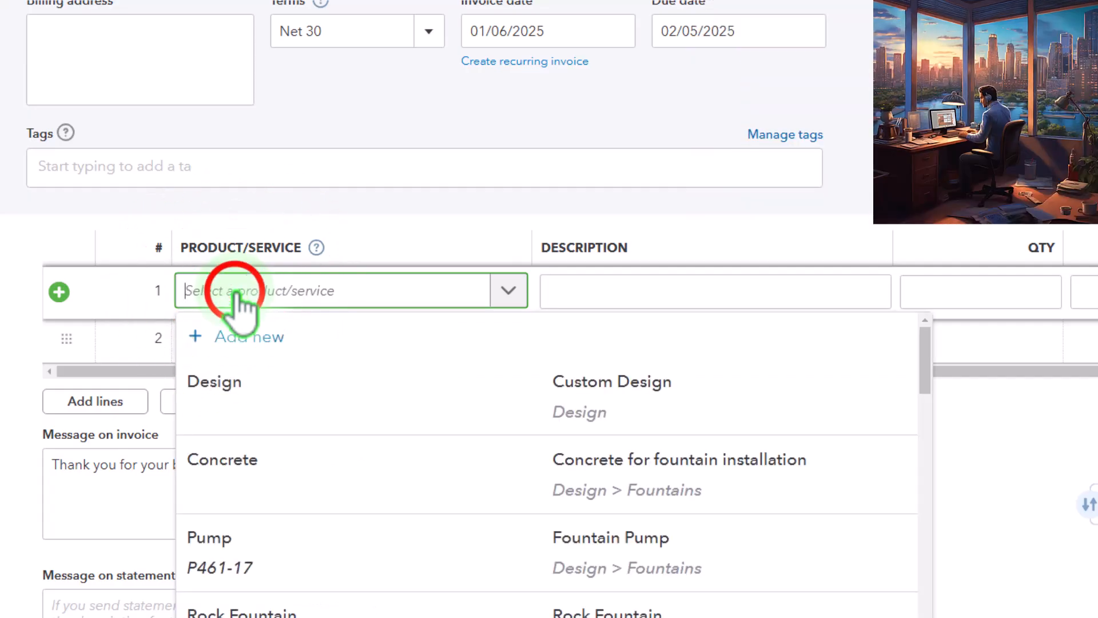
left_click(236, 295)
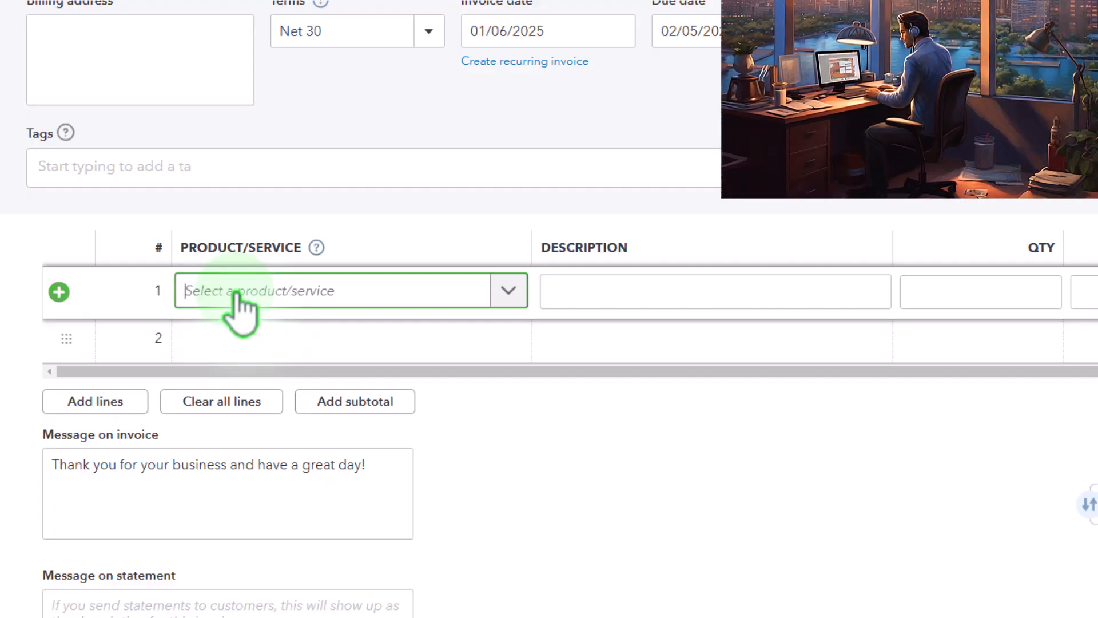
left_click(988, 300)
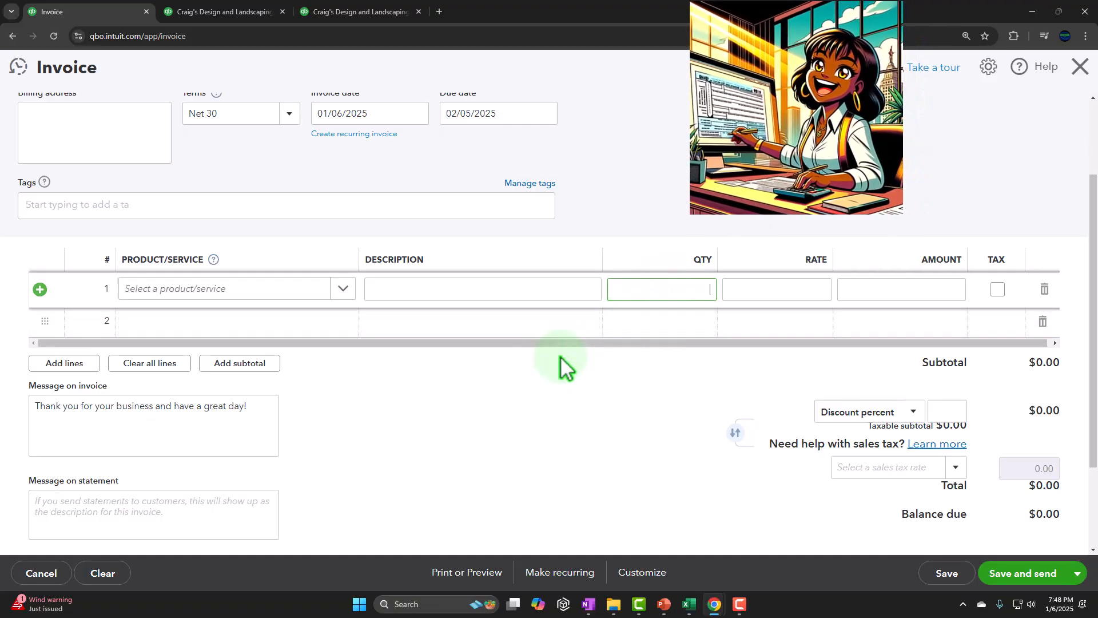
Step: Examine the invoice message and statement message fields, and the alternative options for saving the invoice
scroll(336, 367, "down", 1)
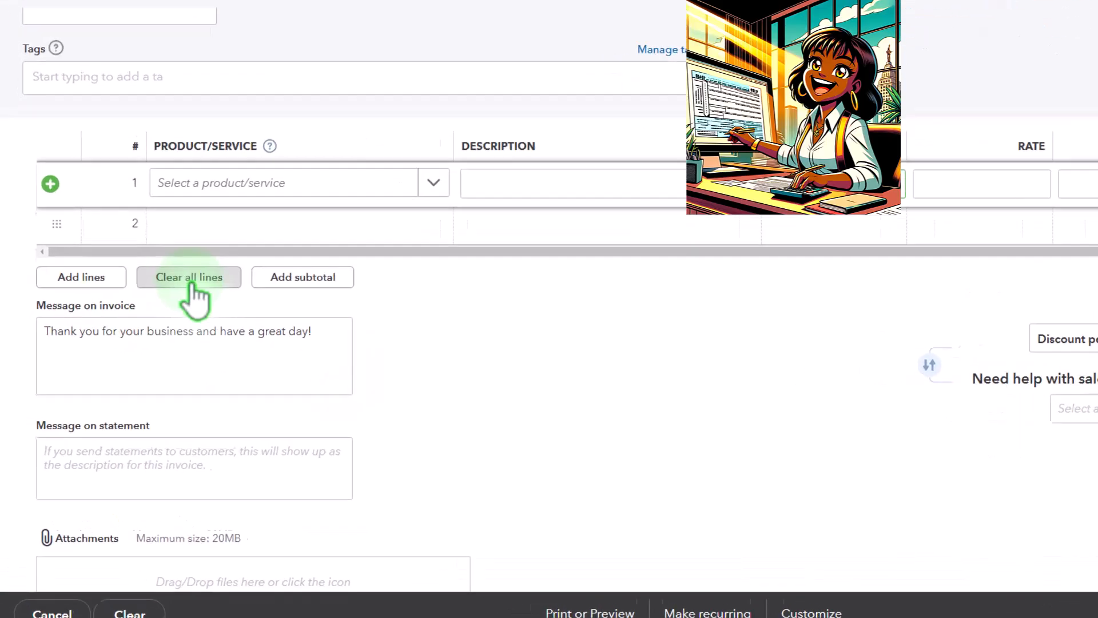
left_click(185, 377)
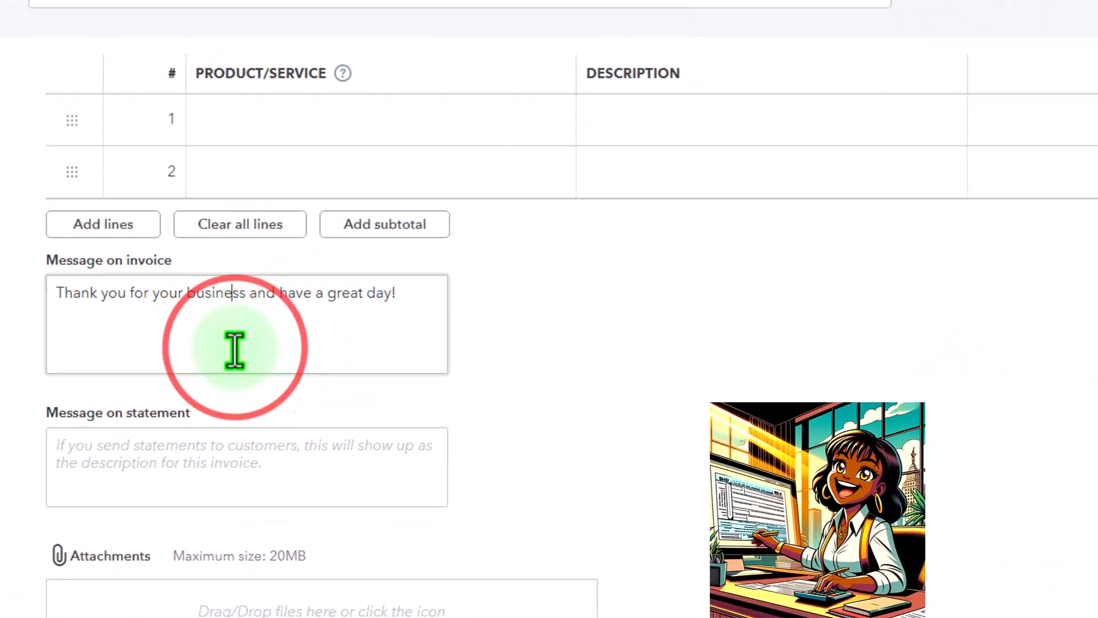
scroll(235, 348, "down", 2)
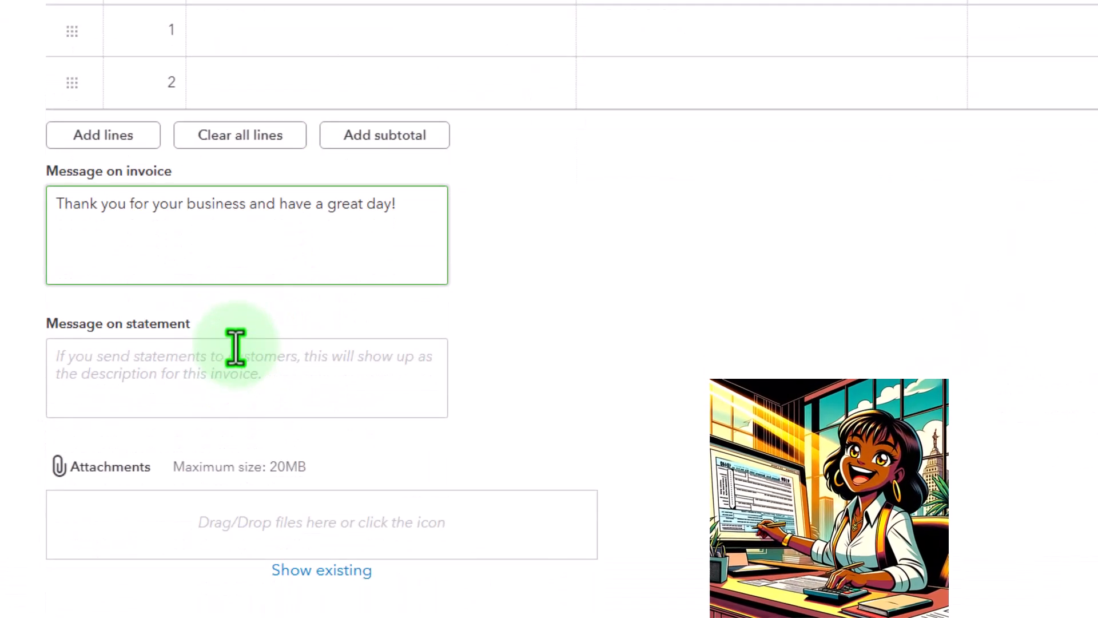
left_click(134, 388)
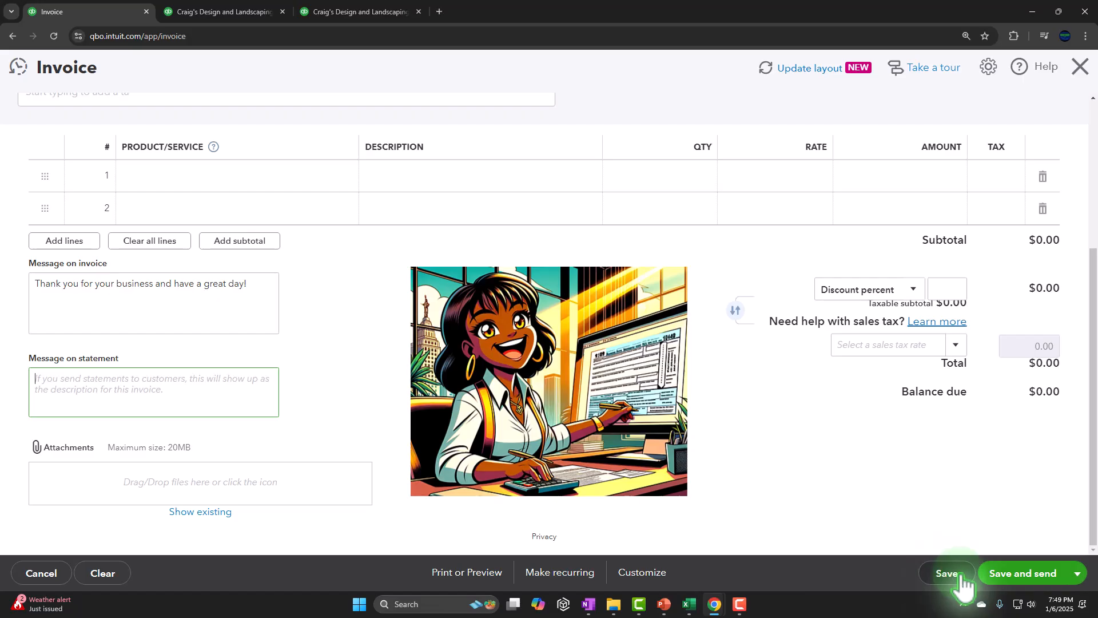
left_click(1078, 573)
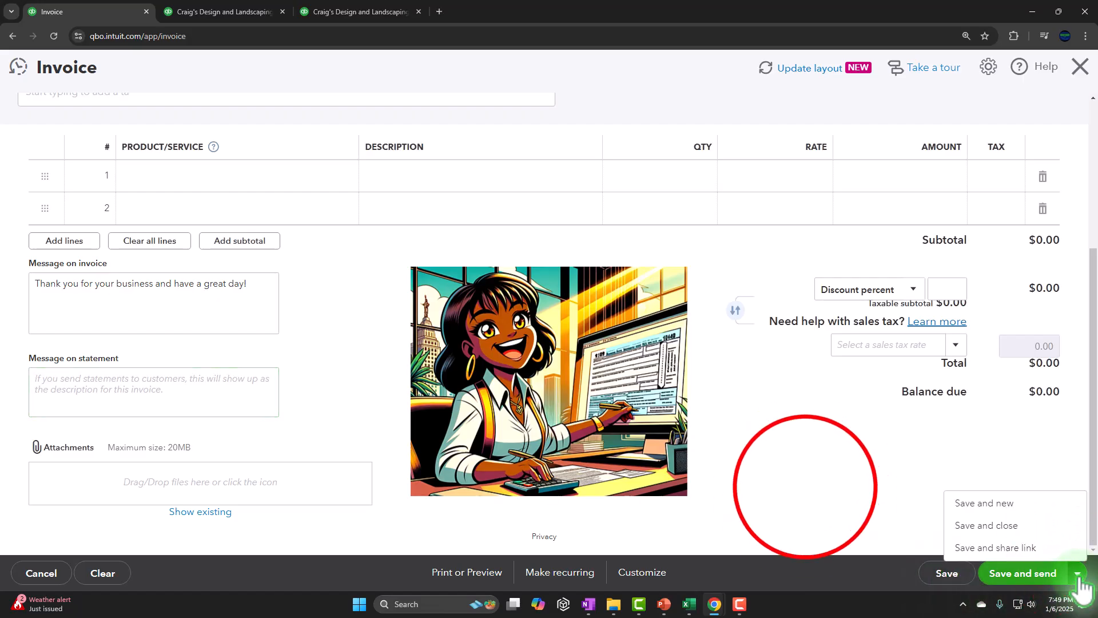
left_click(805, 486)
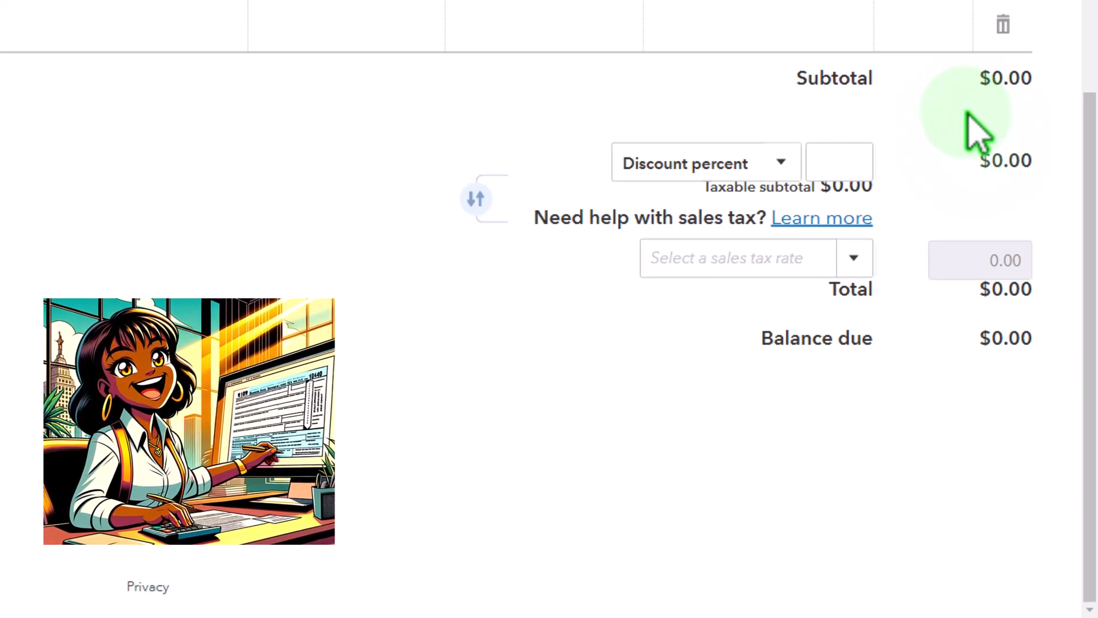
Step: Close the blank invoice form without saving it
scroll(967, 114, "up", 2)
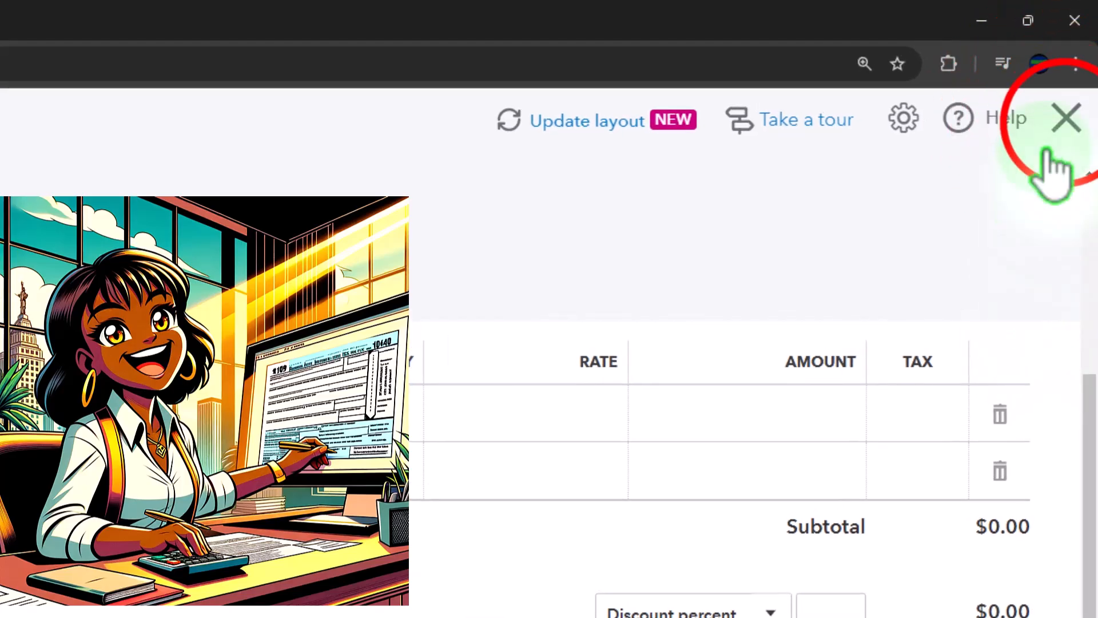
left_click(1069, 123)
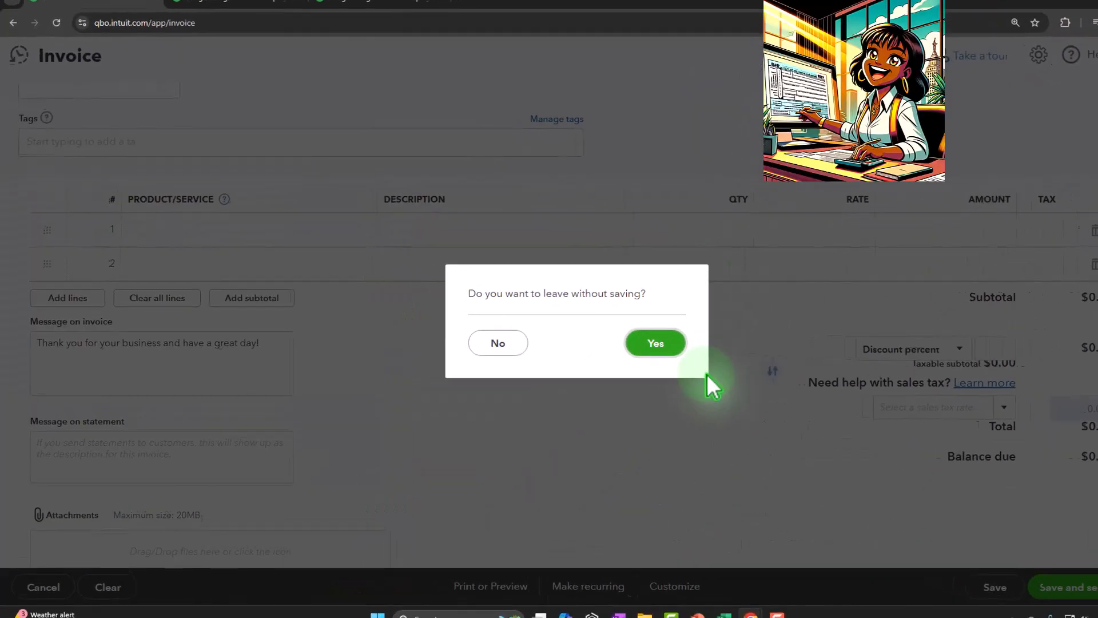
left_click(850, 359)
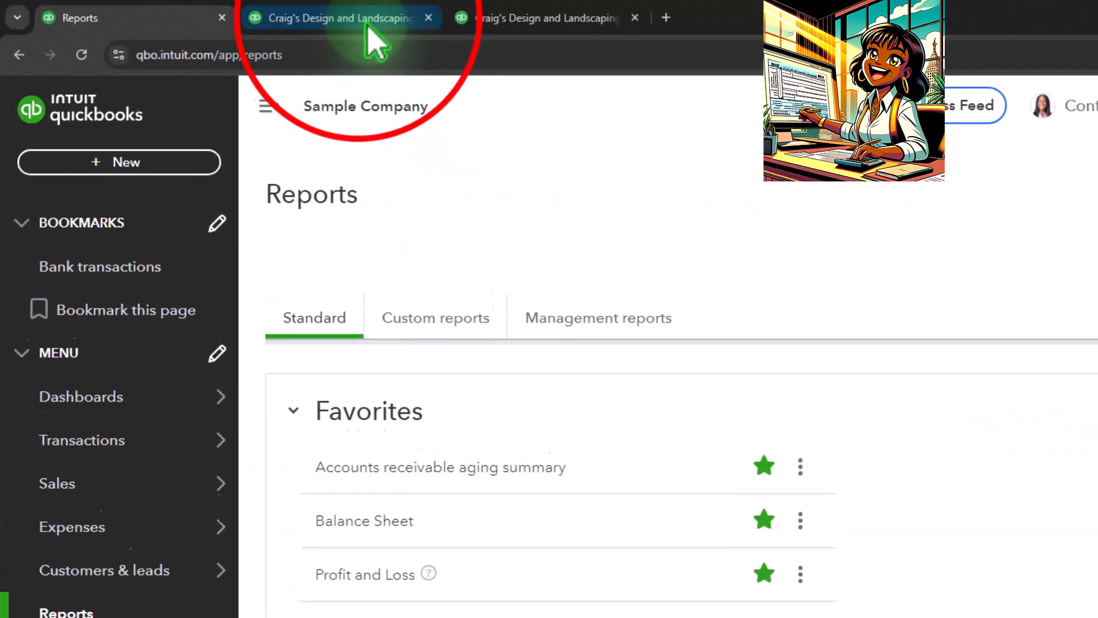
Step: Drill from the Balance Sheet's 2024 Accounts Receivable amount into its transactions and open the first $175.00 invoice, dated 08/26/2024
left_click(426, 32)
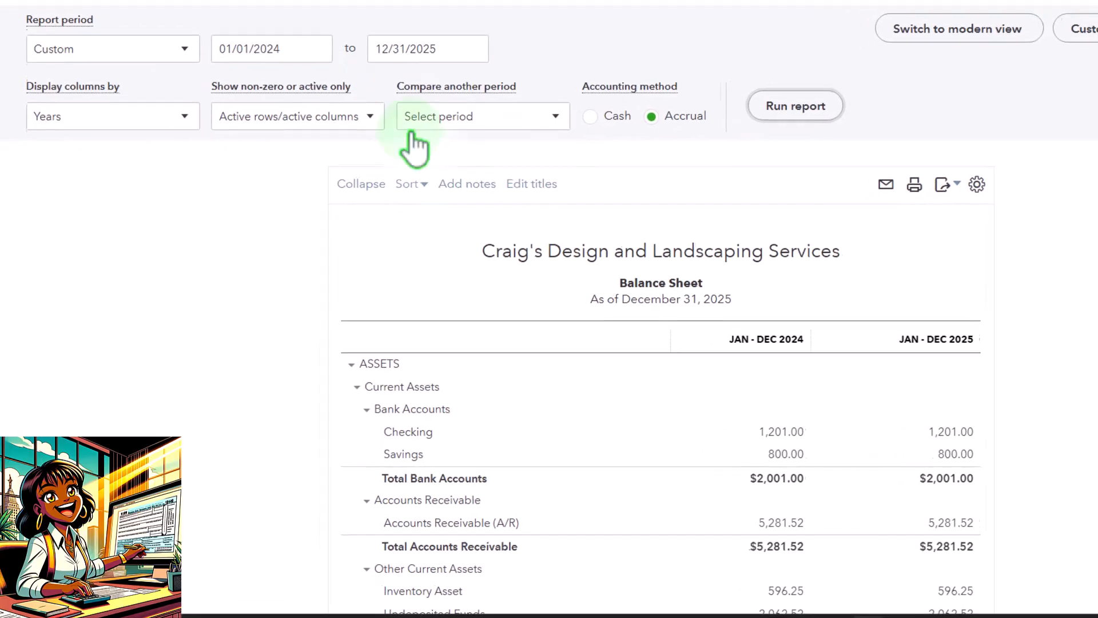
scroll(449, 241, "down", 4)
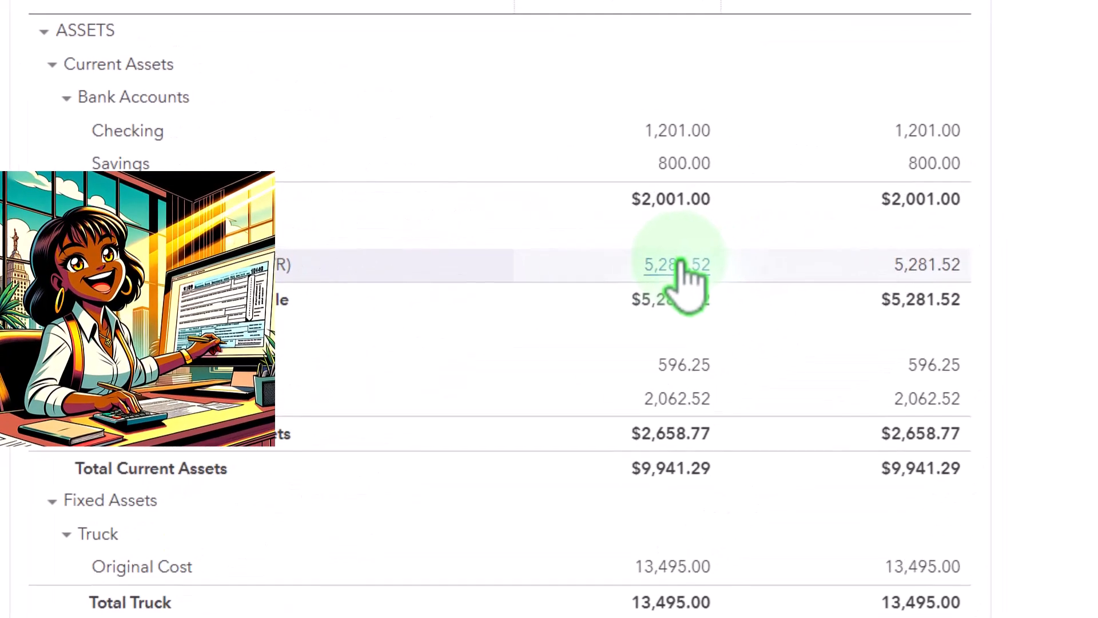
left_click(686, 267)
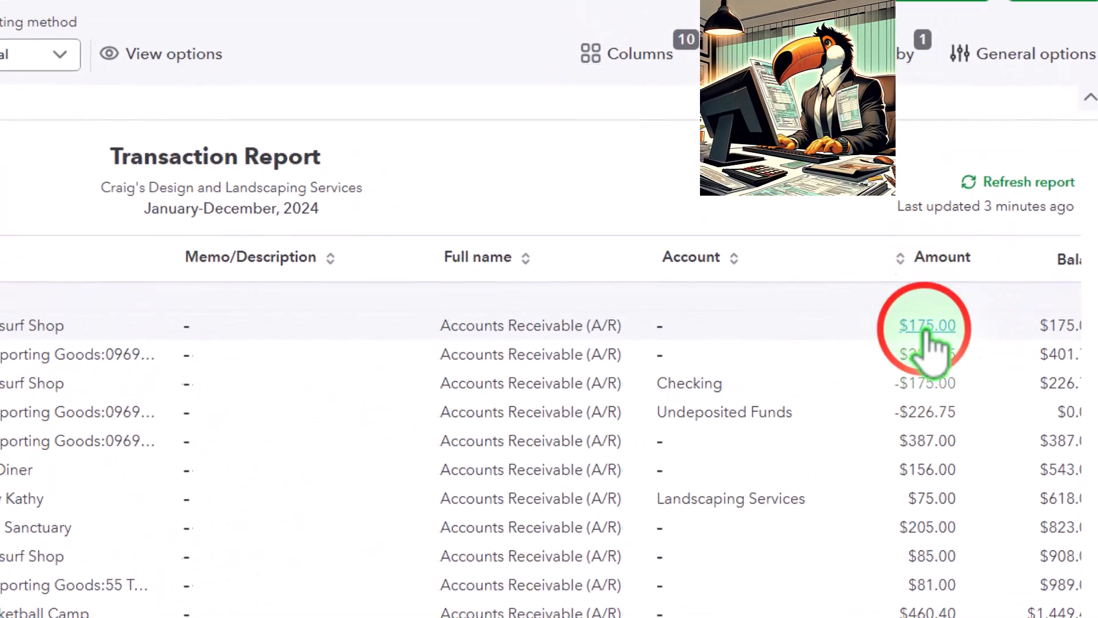
left_click(927, 326)
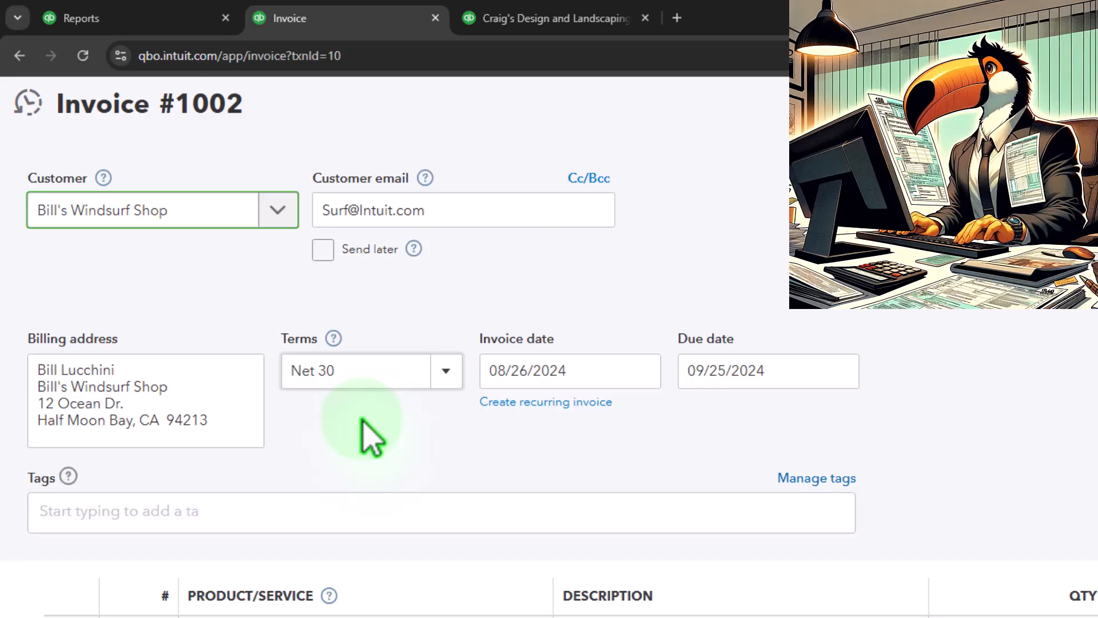
Step: Review the opened invoice's line items and totals, close it, and return to the Balance Sheet summary report
scroll(369, 436, "down", 3)
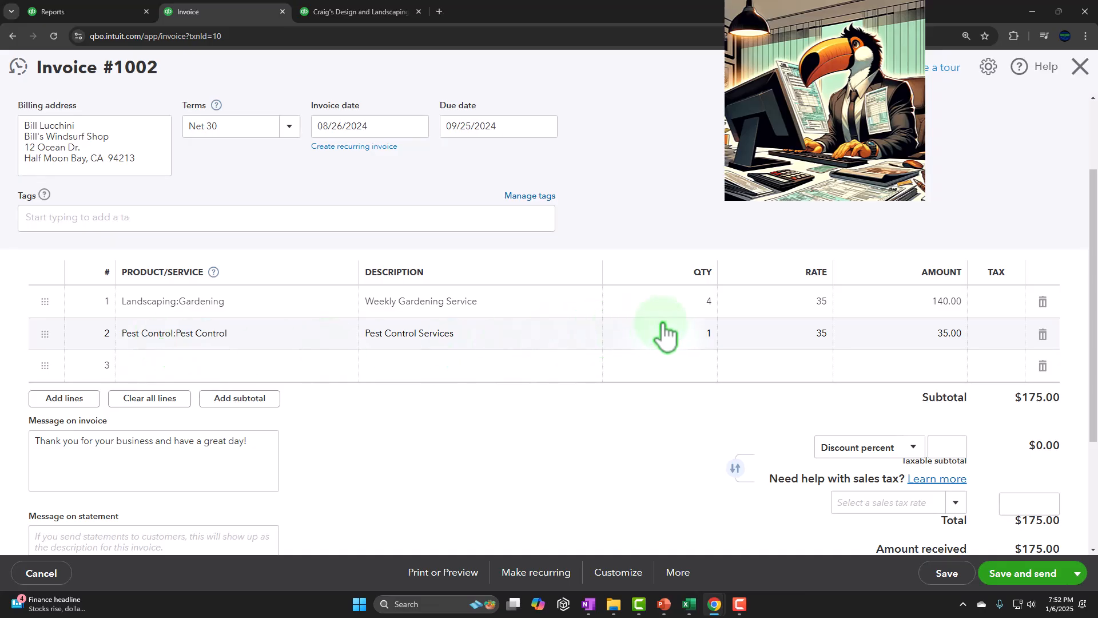
scroll(663, 334, "down", 1)
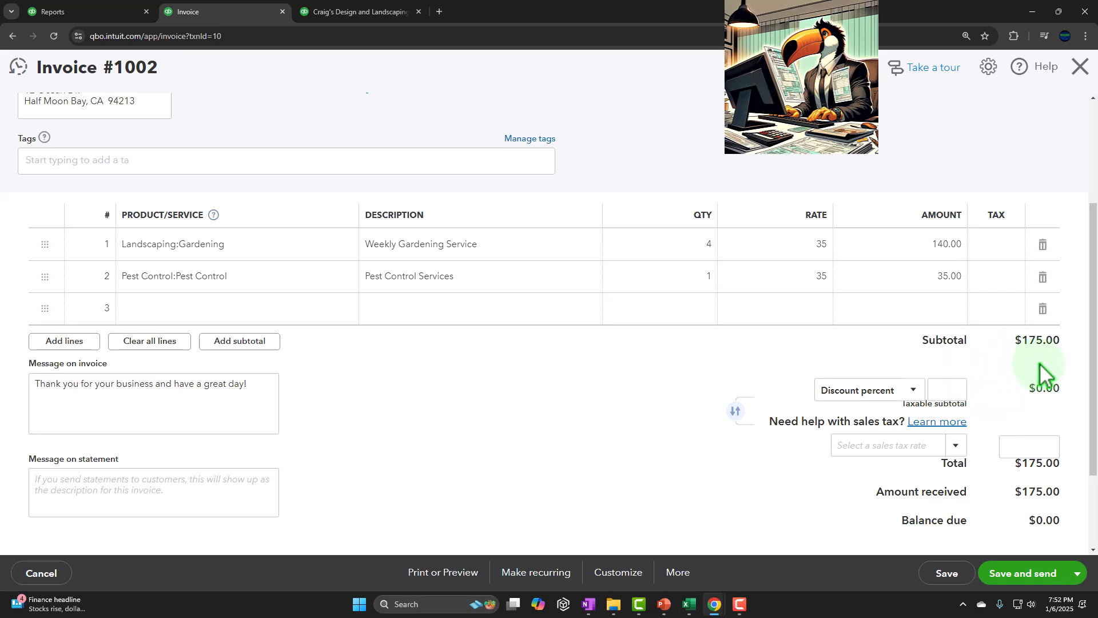
scroll(1040, 365, "down", 1)
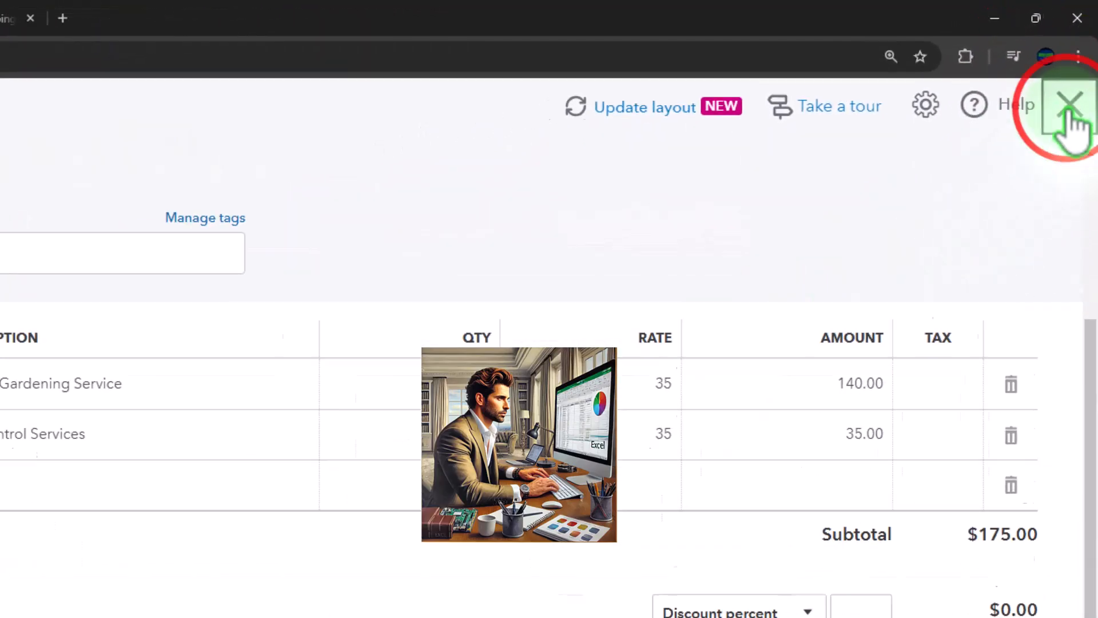
left_click(1067, 115)
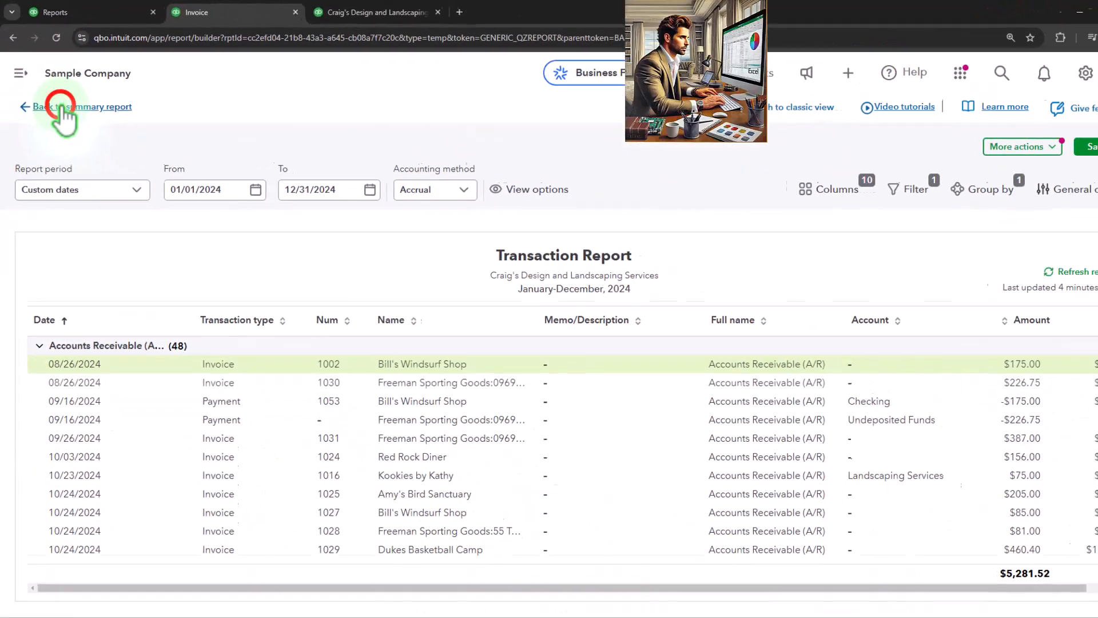
left_click(65, 115)
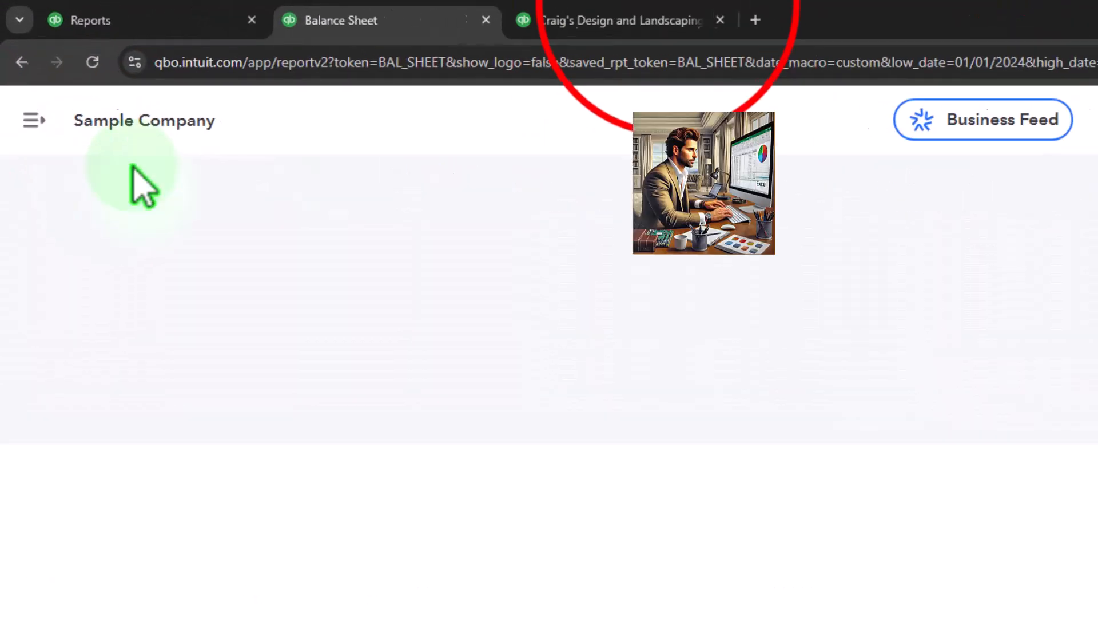
Step: Examine the transactions behind the 2024 Design income amount in the Profit and Loss report and return to the summary
left_click(401, 12)
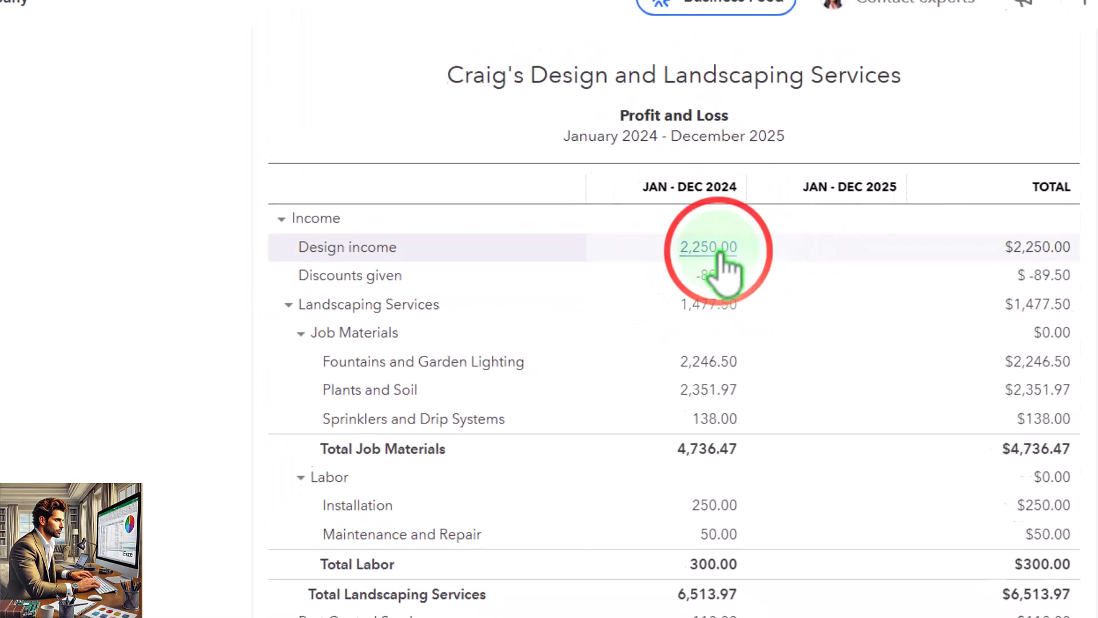
left_click(755, 255)
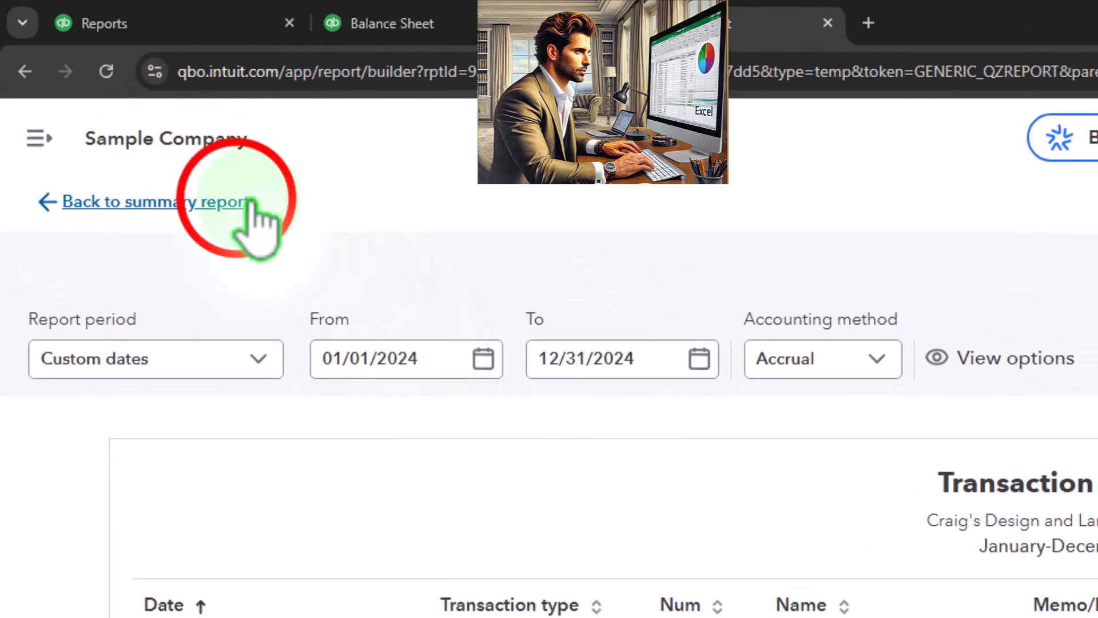
left_click(251, 201)
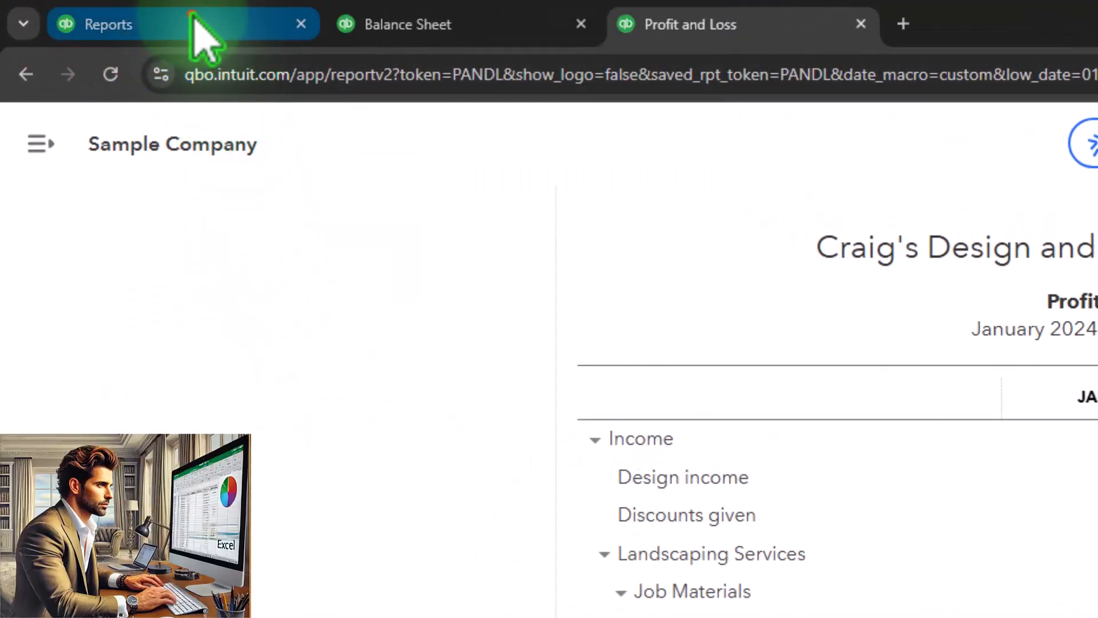
Step: From the browser tab with the report list, go to the Sales area and review its invoices list and customers list
left_click(196, 34)
mouse_move(133, 597)
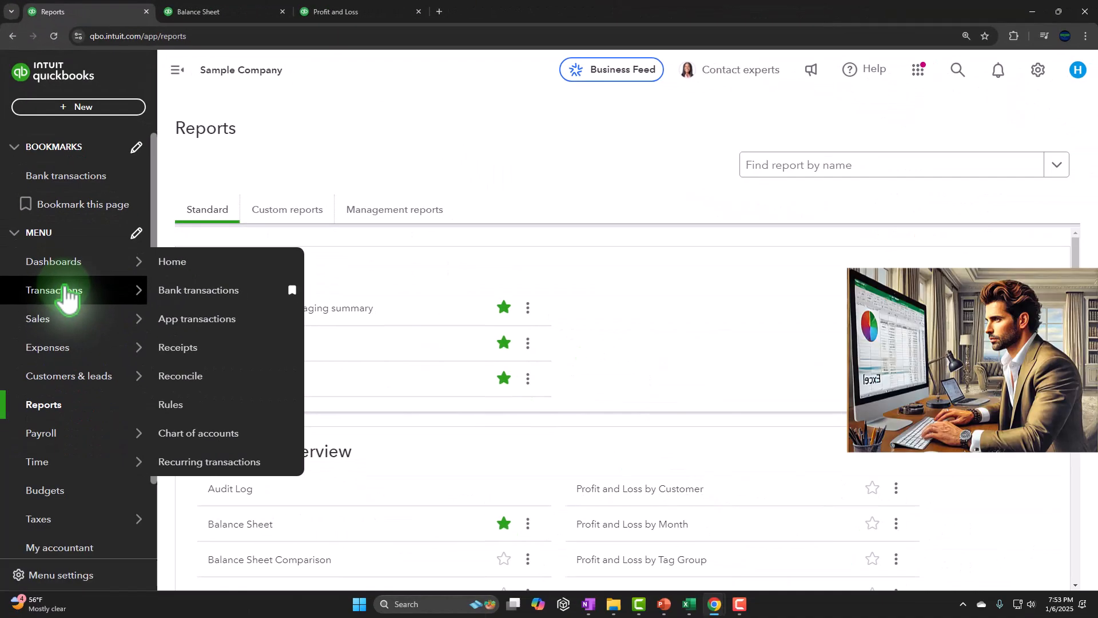
mouse_move(62, 321)
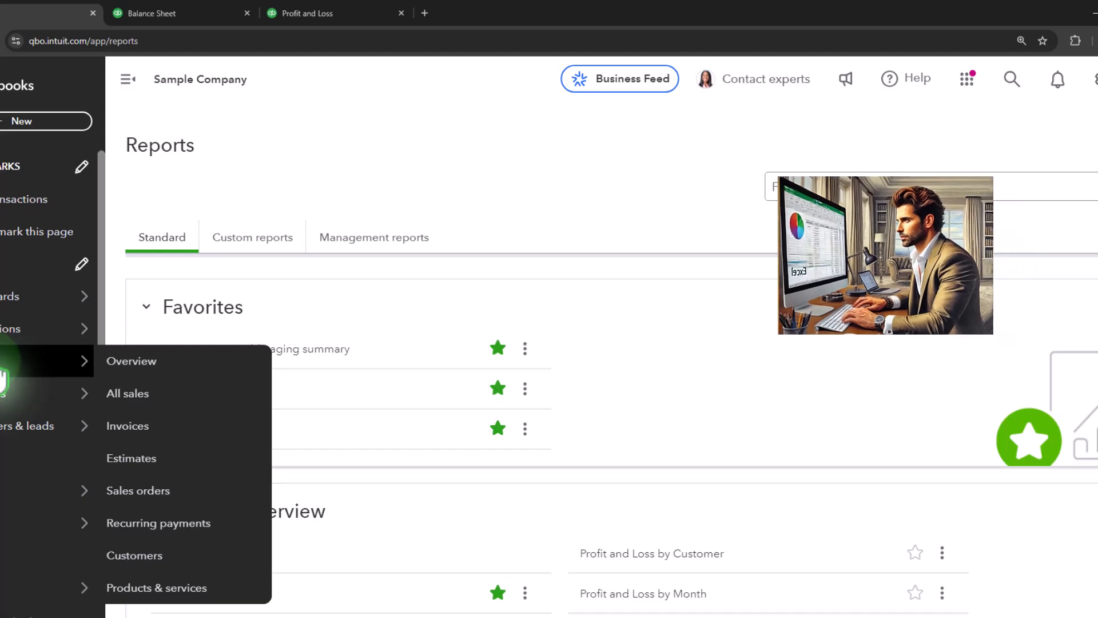
left_click(3, 375)
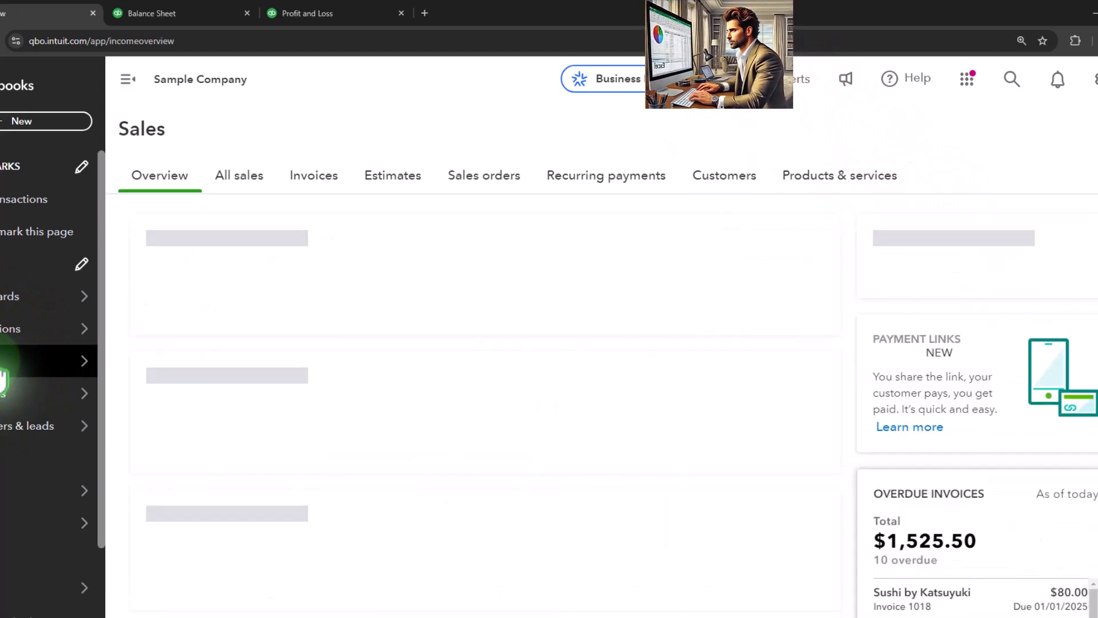
left_click(303, 178)
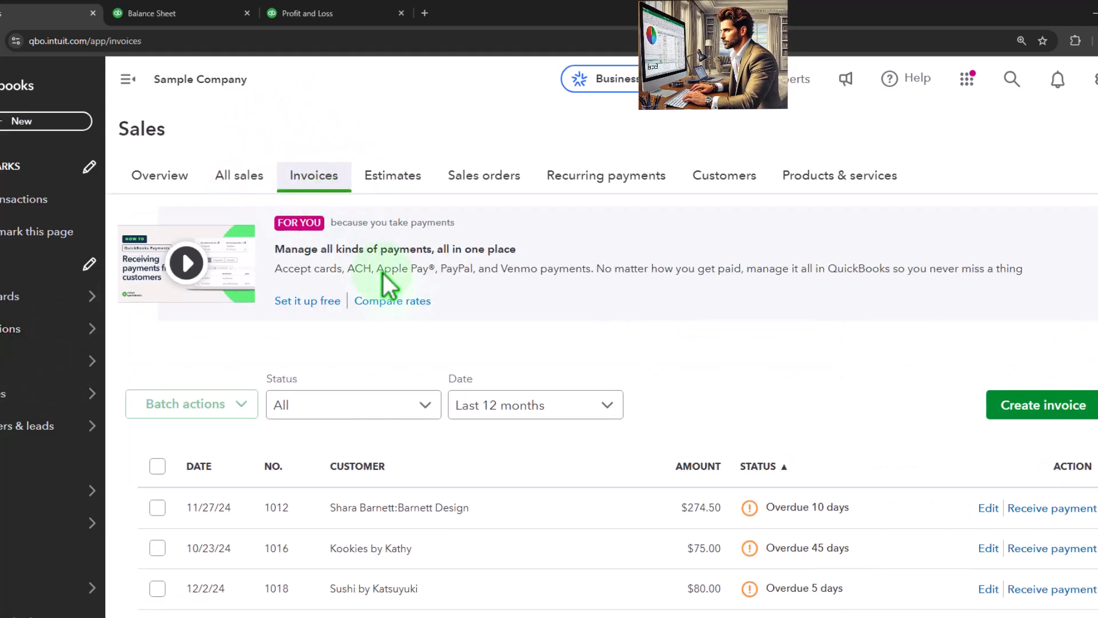
scroll(428, 350, "down", 3)
scroll(426, 350, "down", 1)
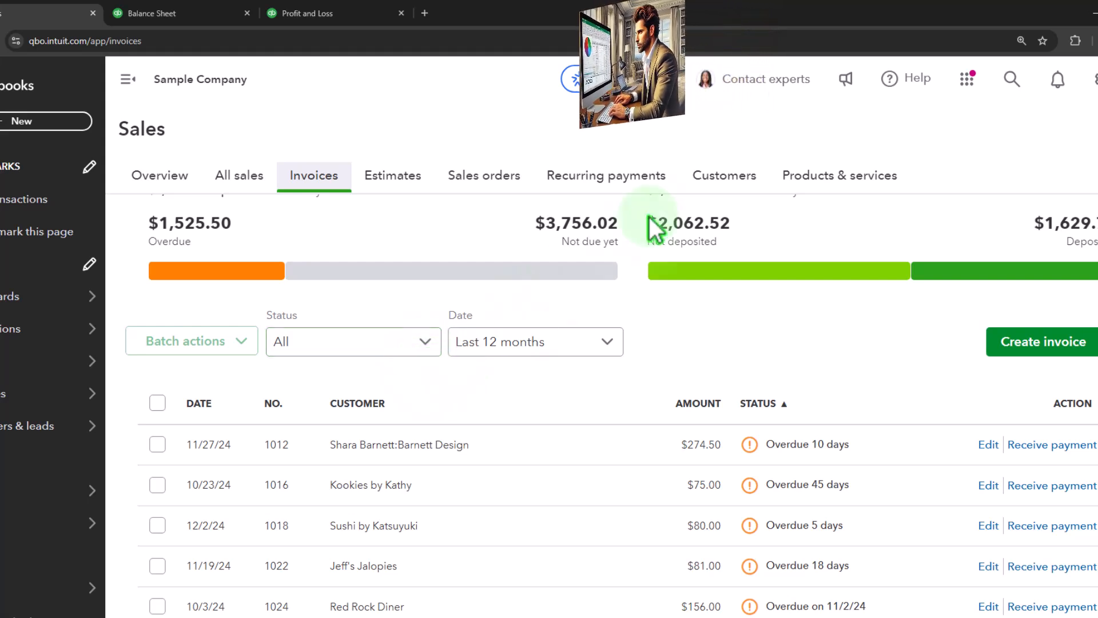
left_click(724, 174)
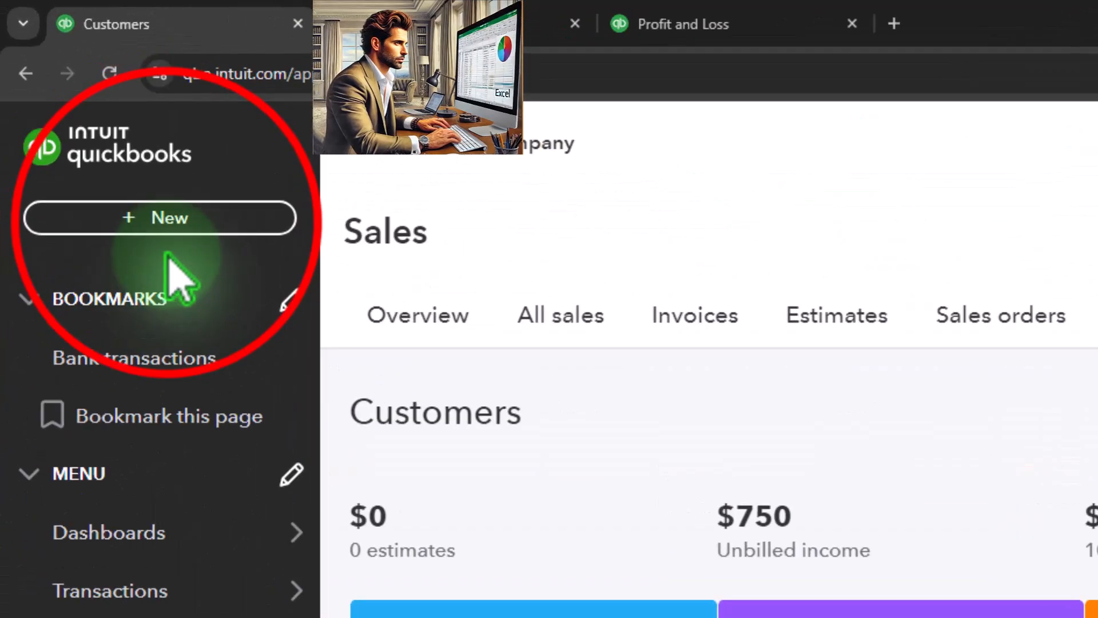
Step: Start a new customer invoice and activate its customer selection field
left_click(166, 222)
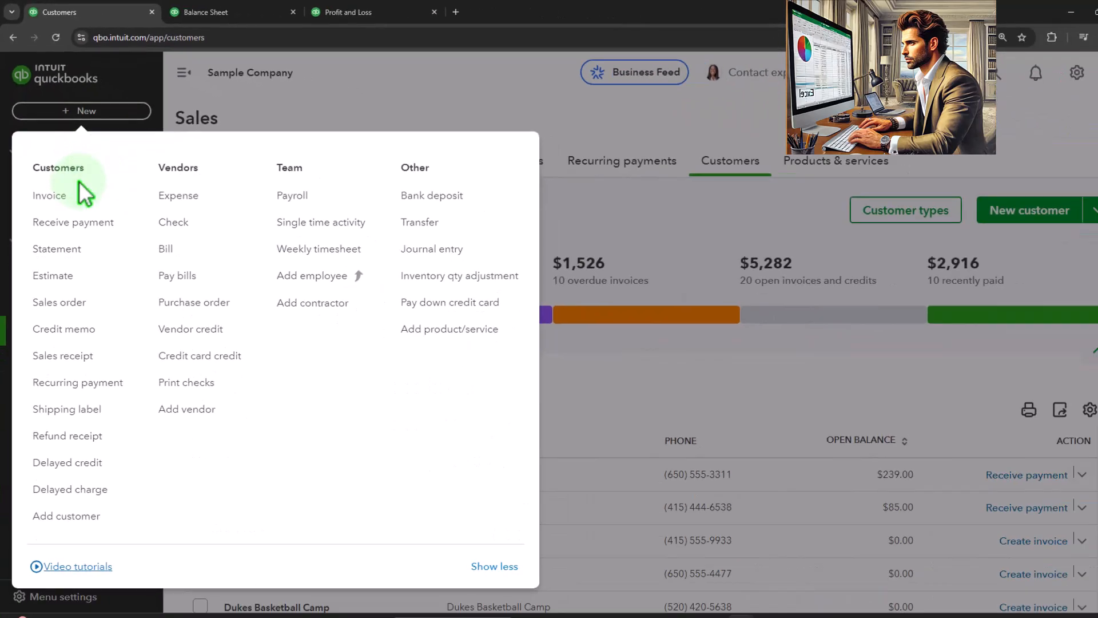
left_click(49, 196)
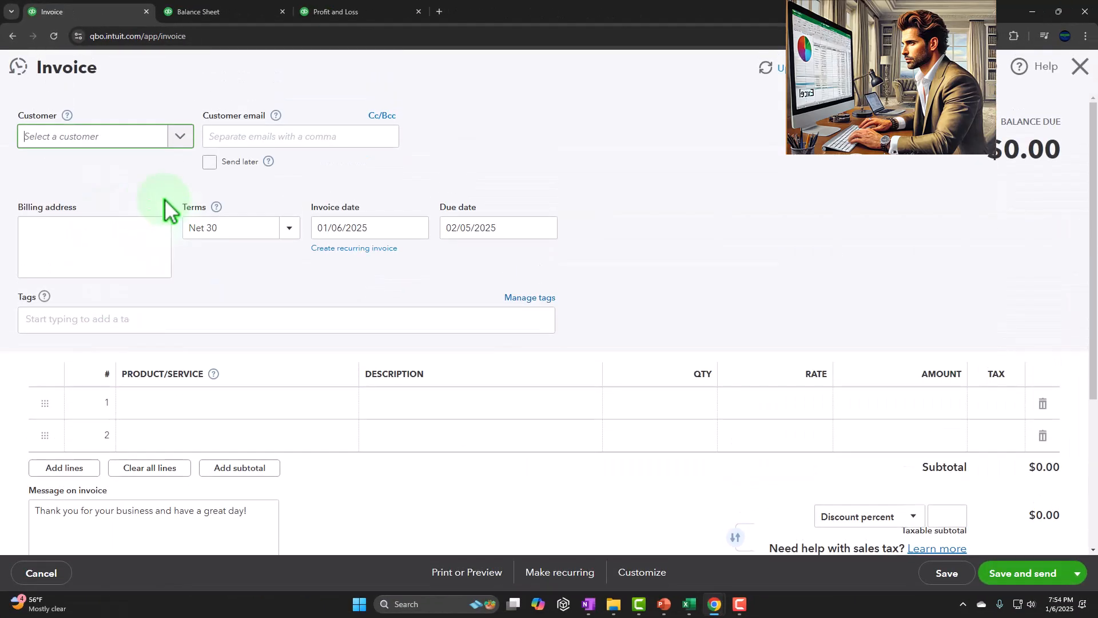
left_click(134, 144)
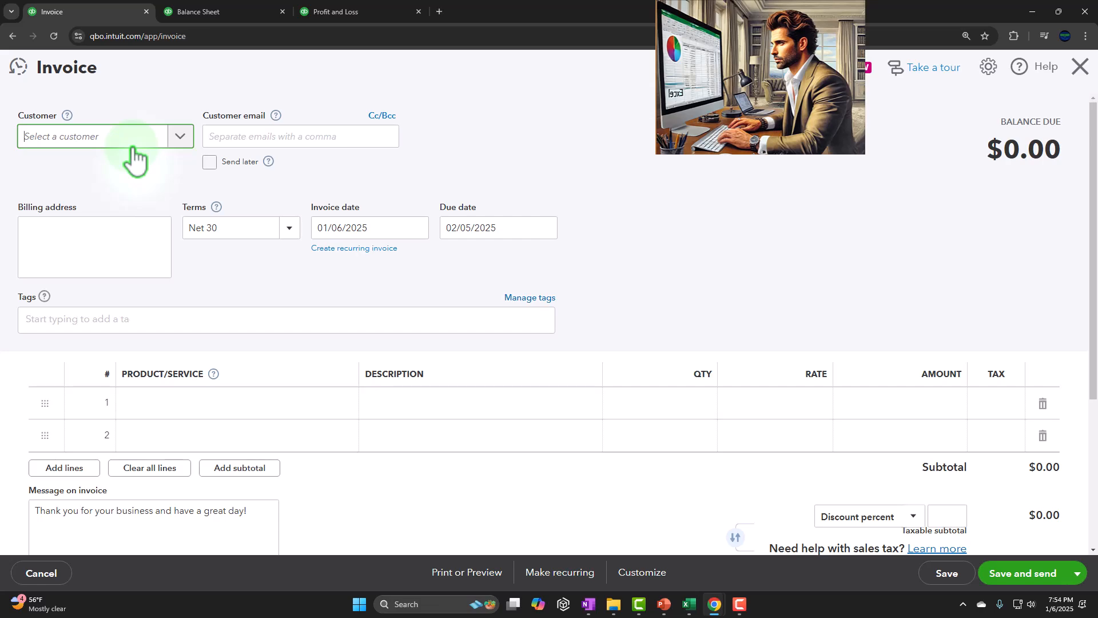
Step: Add a new customer named Customer 1 from the invoice and save the customer record
type("Customer")
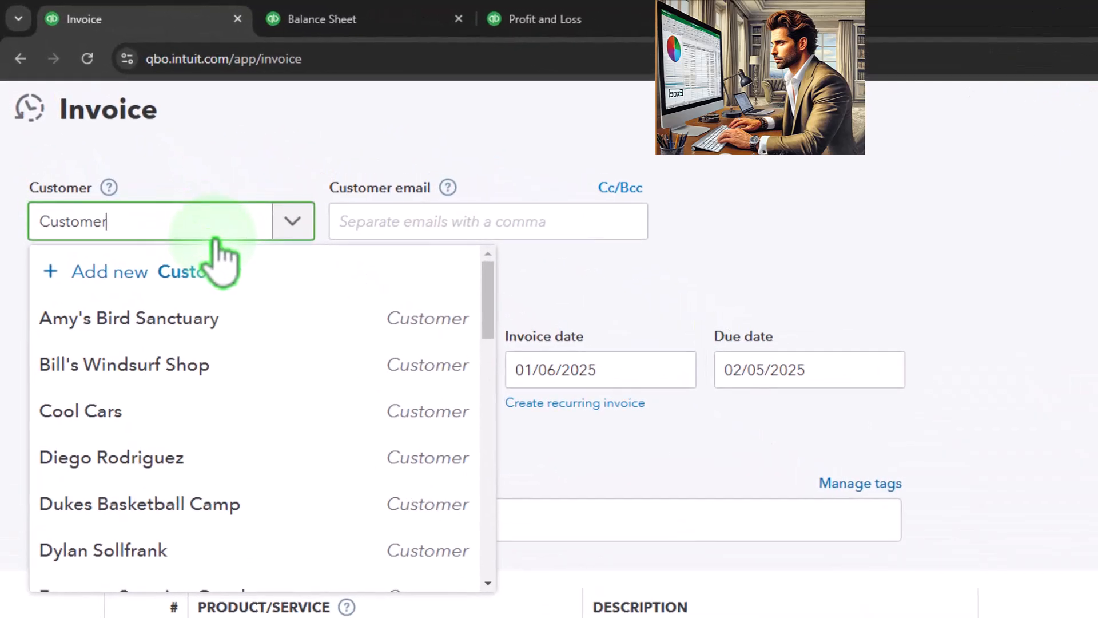
type(" 1")
left_click(220, 269)
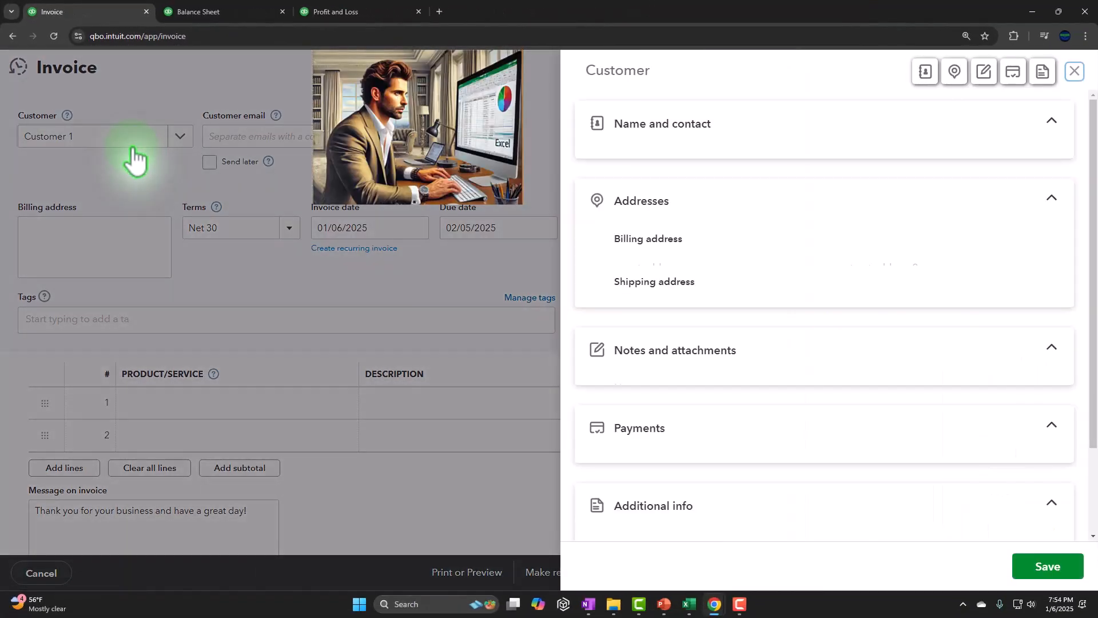
left_click(1044, 568)
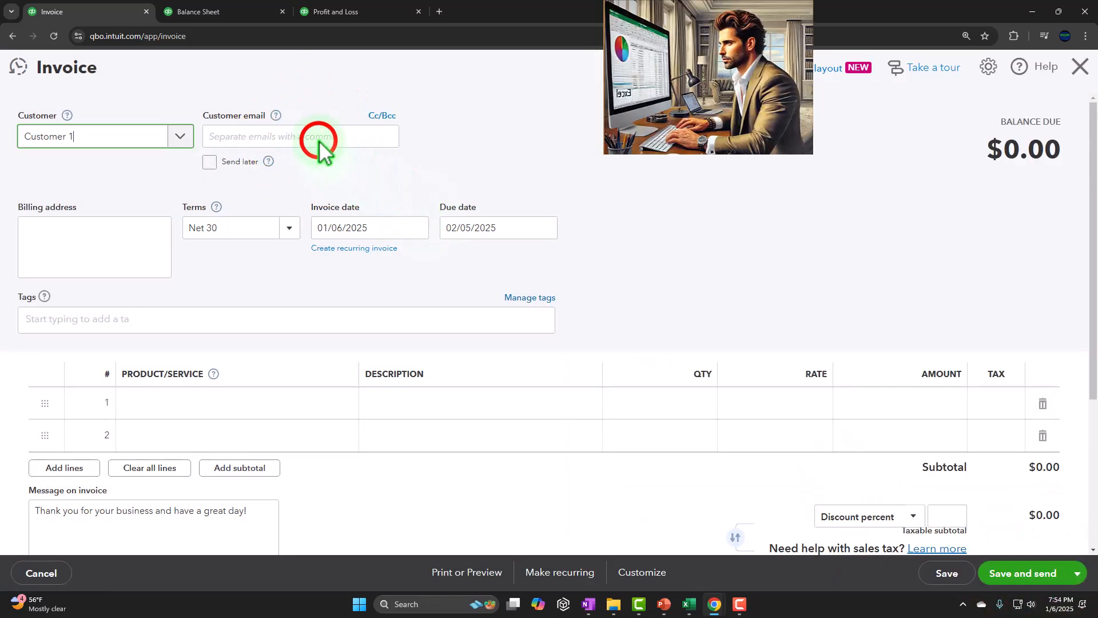
Step: Examine the invoice's customer email, billing address, terms, invoice date and due date fields, ending at the first product line
left_click(318, 140)
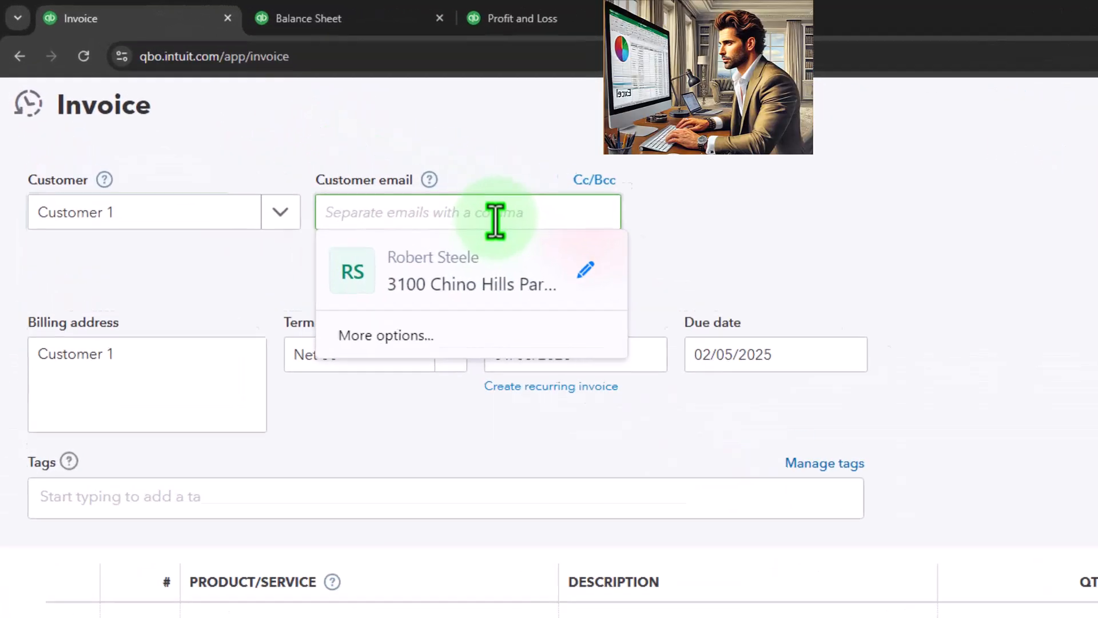
key("Tab")
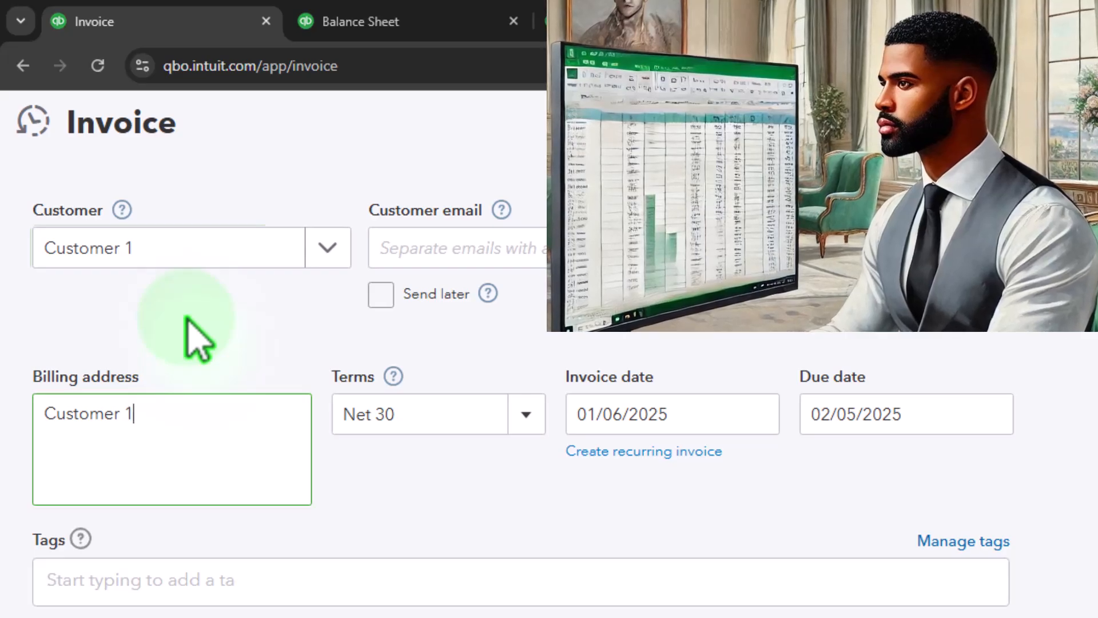
key("Tab")
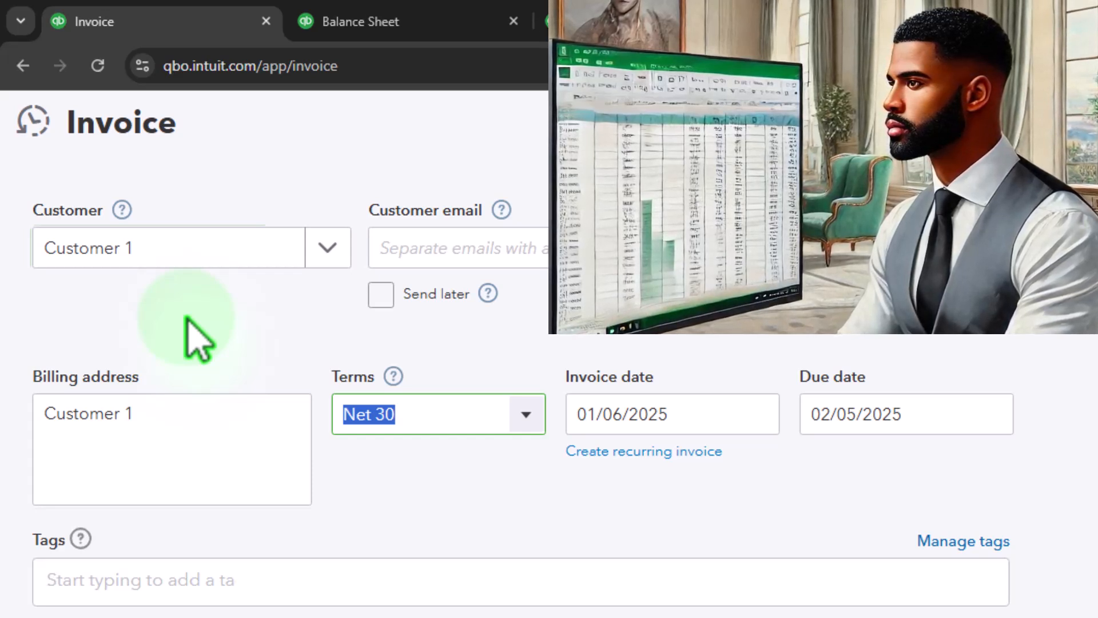
key("Tab")
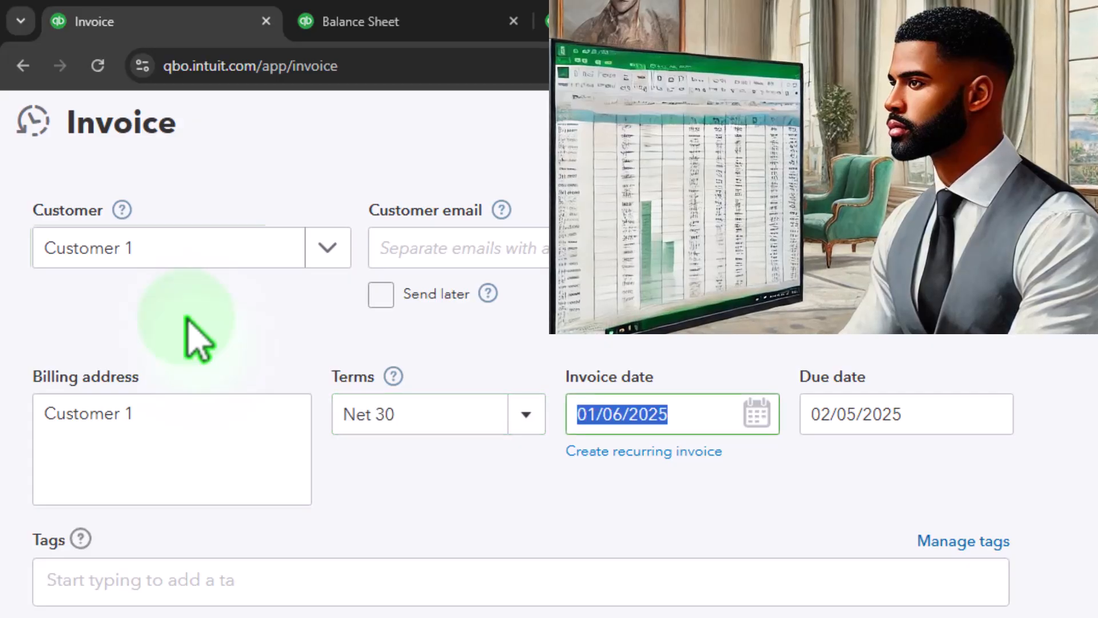
key("Tab")
key("Tab")
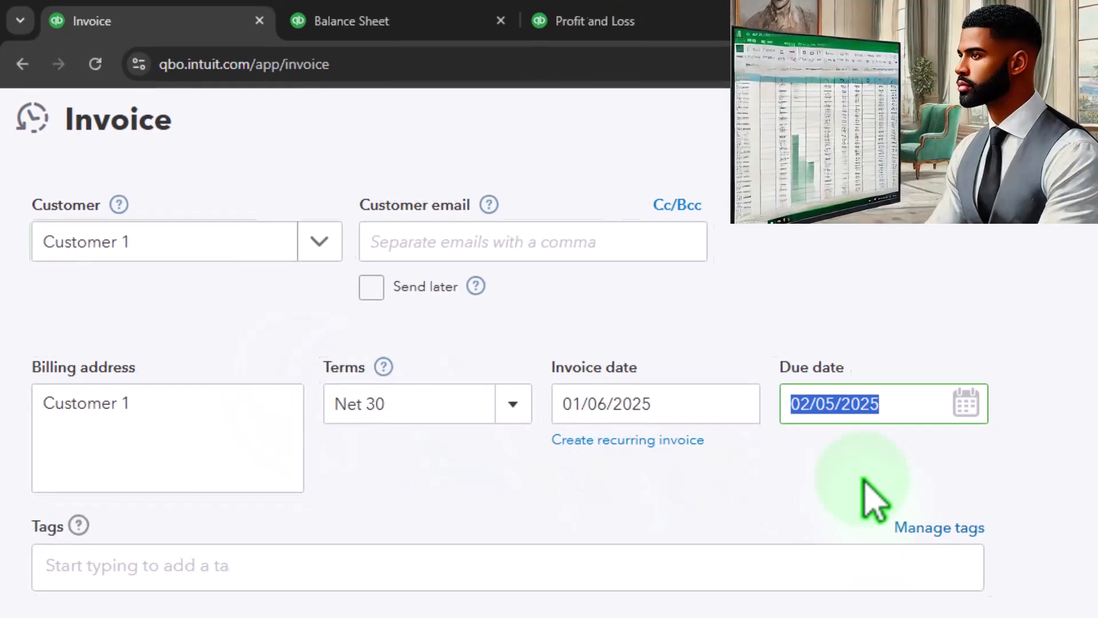
key("Tab")
key("Tab")
key("Tab")
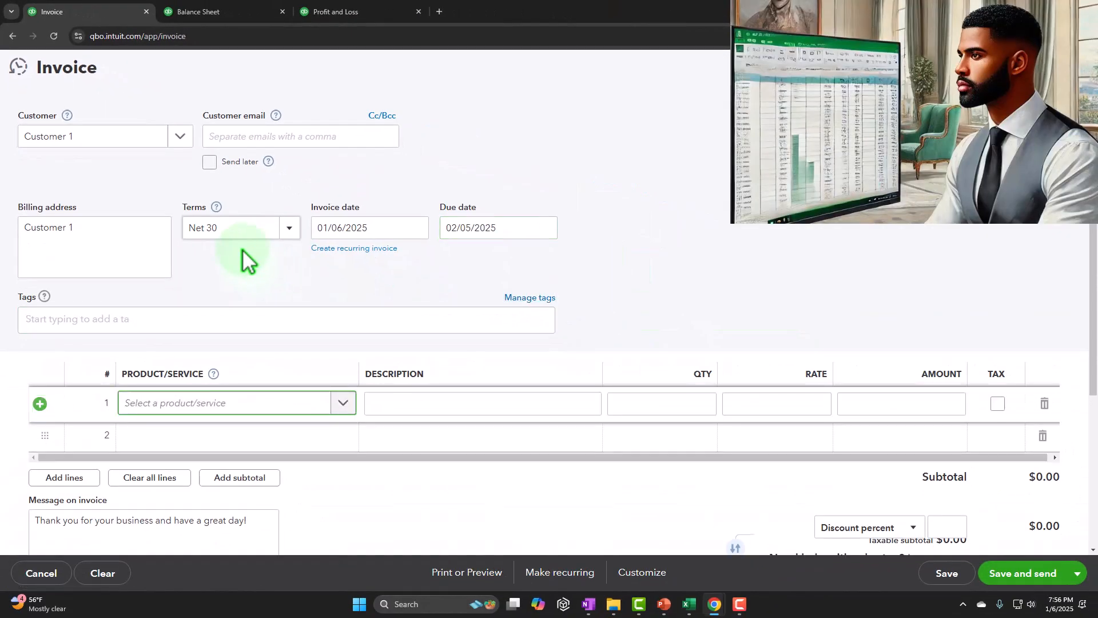
Step: Start a new product named Service item 1 on the first invoice line and choose Service as its type
scroll(242, 249, "down", 2)
type("Service")
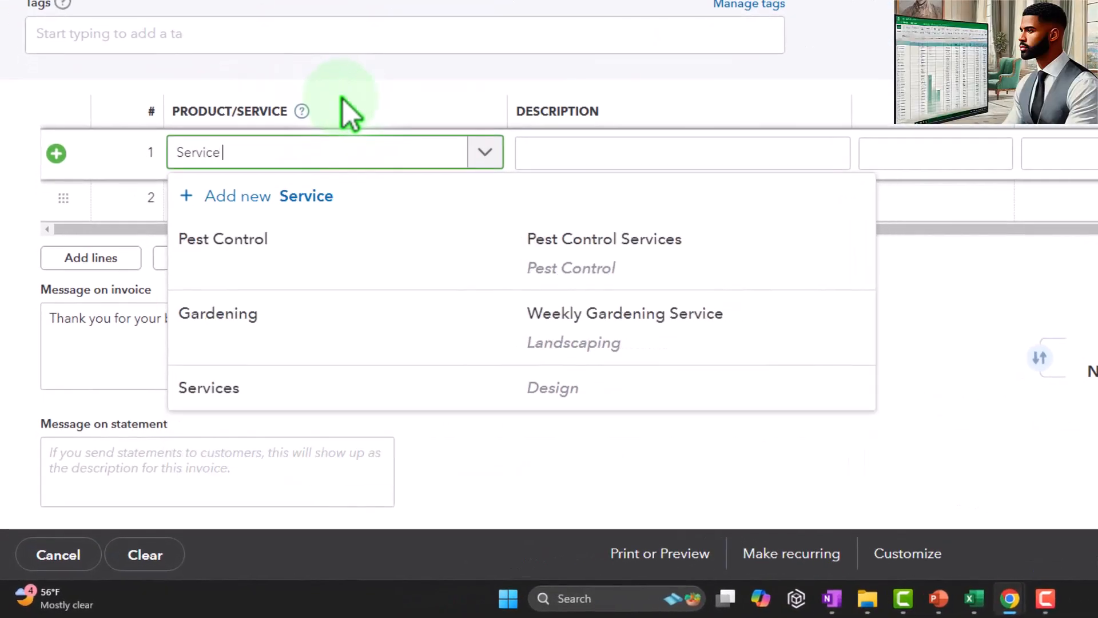
type(" item 1")
key("Tab")
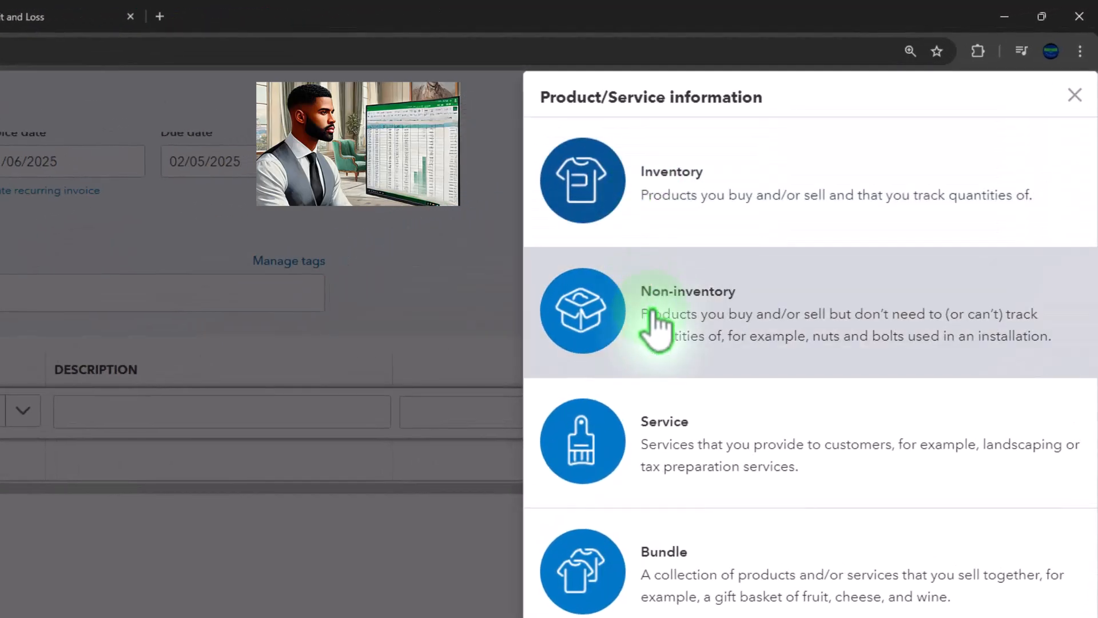
left_click(689, 455)
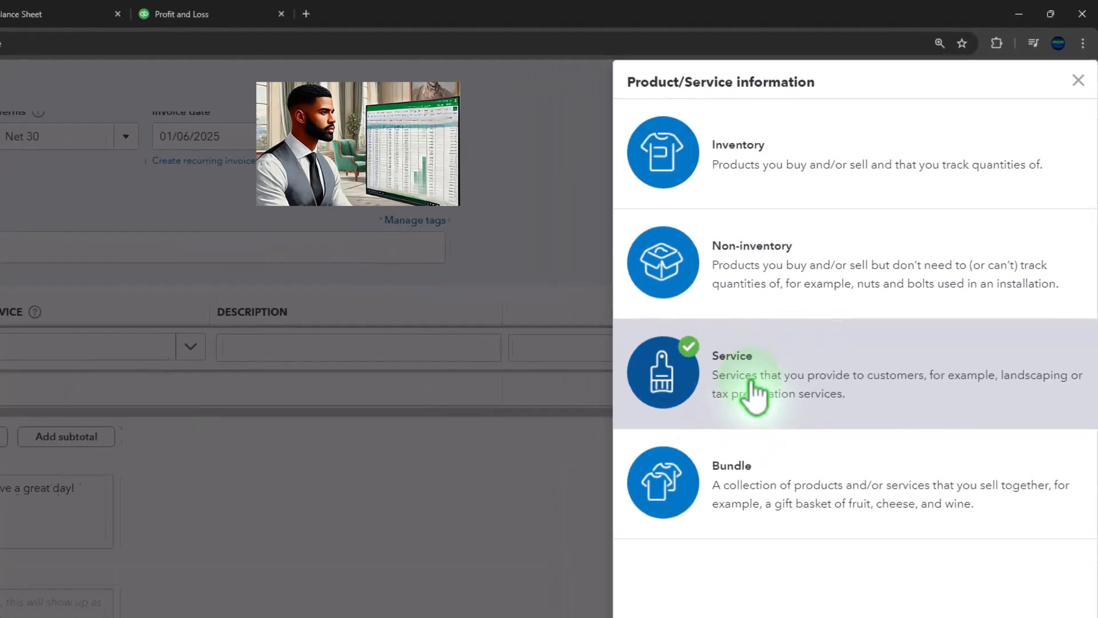
left_click(735, 201)
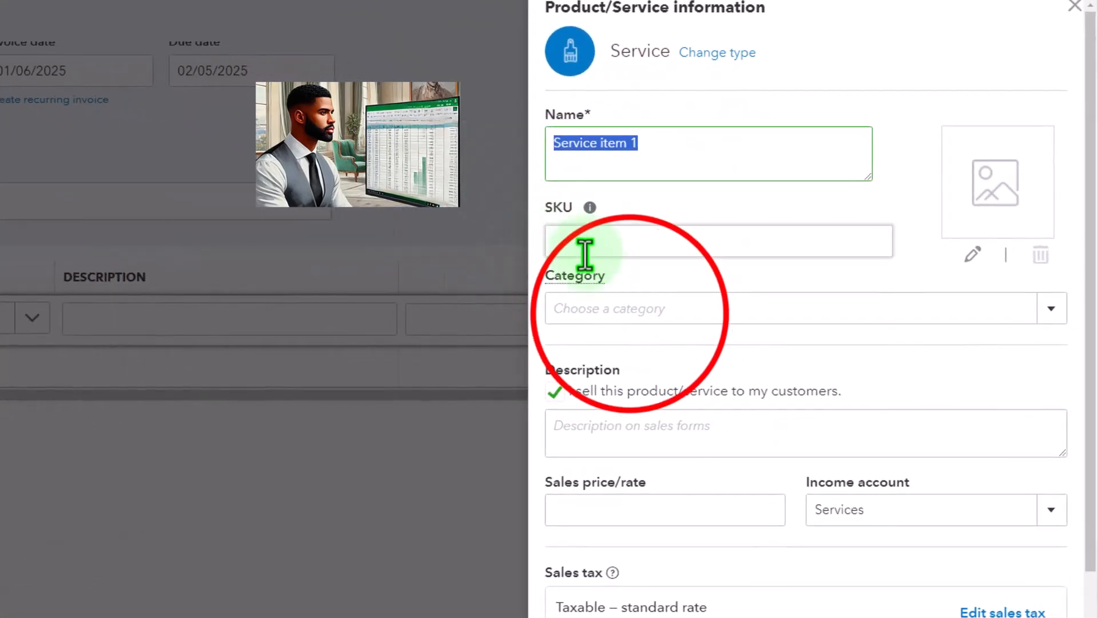
Step: Enter Service item 1 as the new service's sales description and set its sales price to 100
left_click(630, 311)
left_click(629, 431)
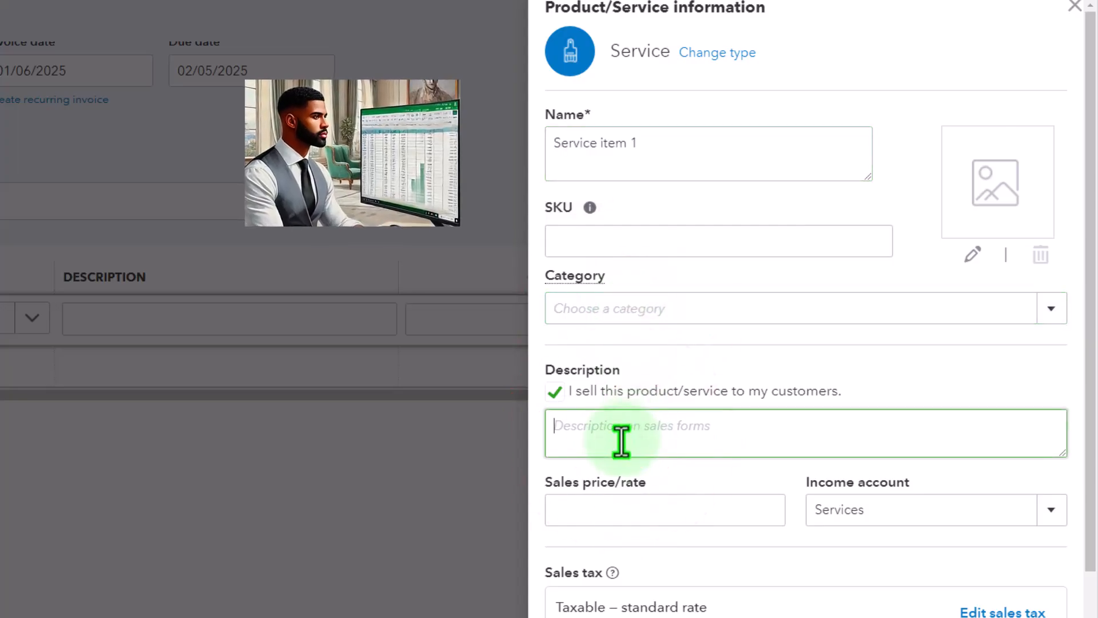
type("Service item 1")
scroll(657, 366, "down", 2)
left_click(626, 400)
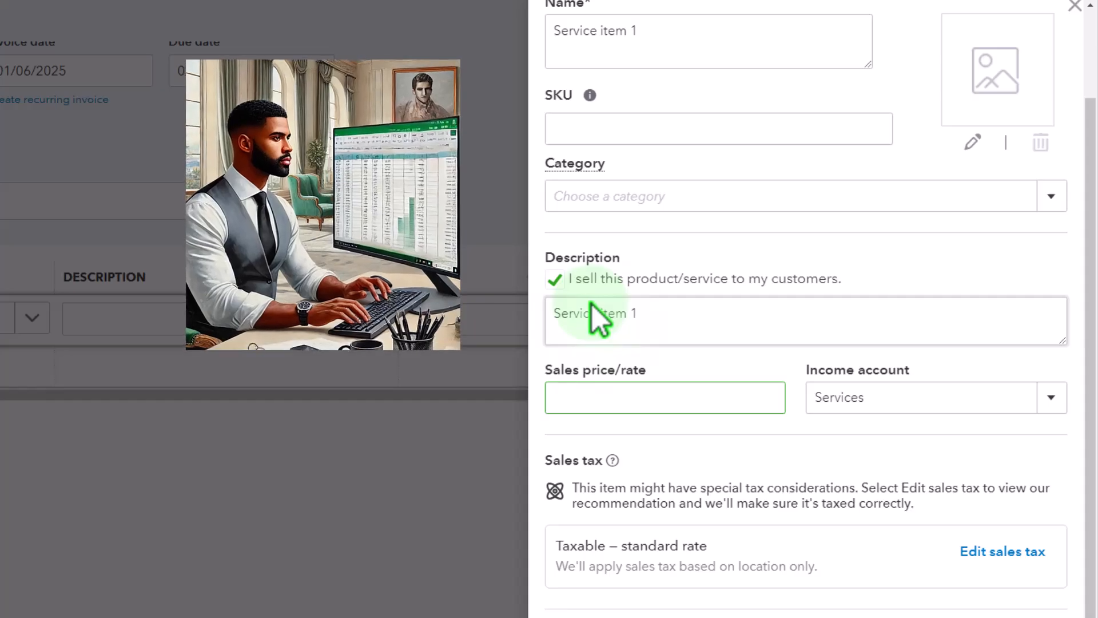
type("100")
key("Tab")
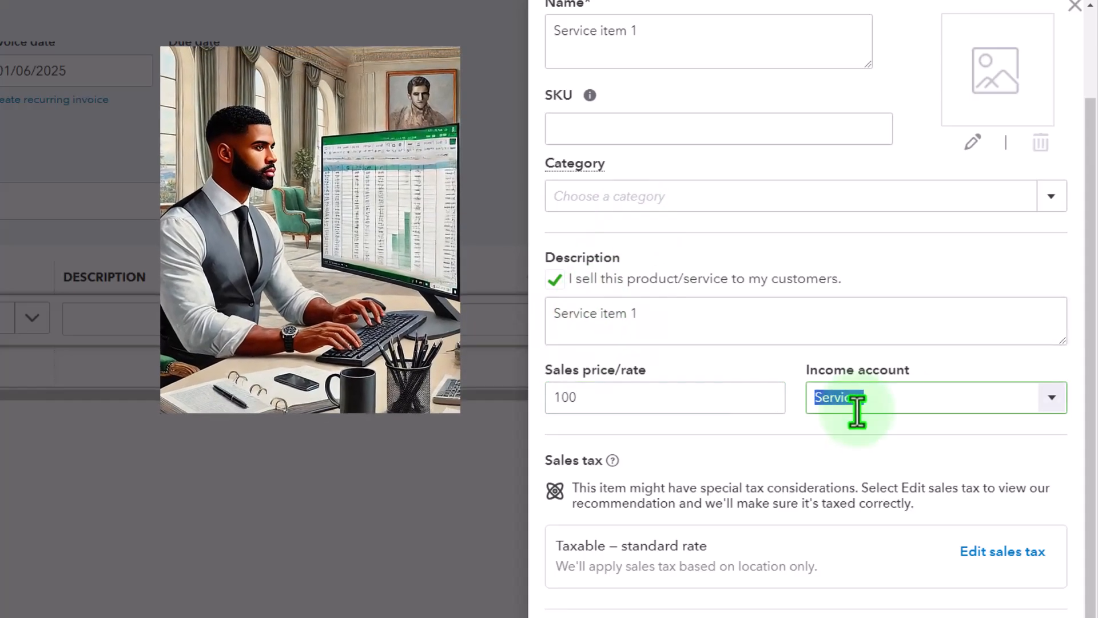
Step: Assign the service to the Services income account, save it and return to the invoice
left_click(1053, 400)
scroll(899, 318, "up", 2)
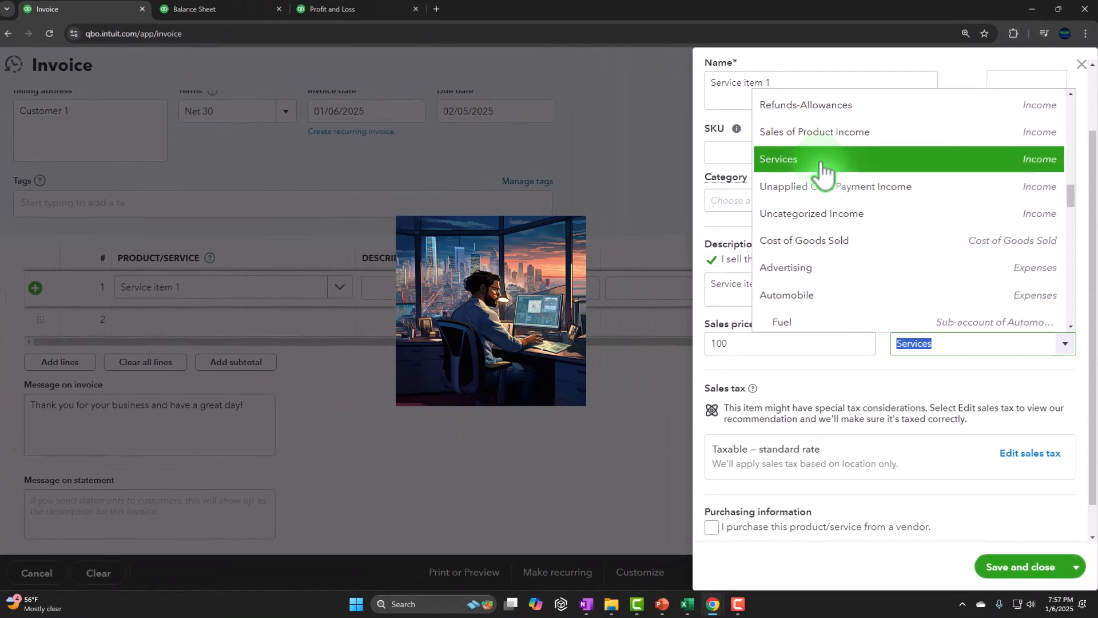
left_click(822, 170)
left_click(995, 571)
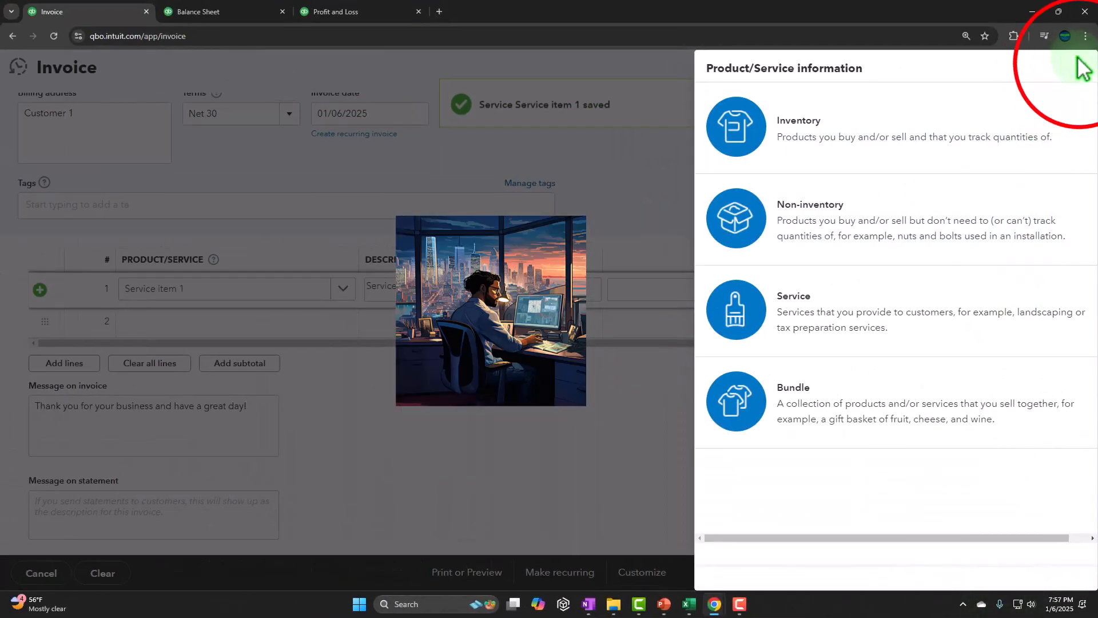
left_click(1081, 67)
Step: Set the Service item 1 line's quantity to 2 and remove sales tax from that line
left_click(669, 286)
type("2")
key("Tab")
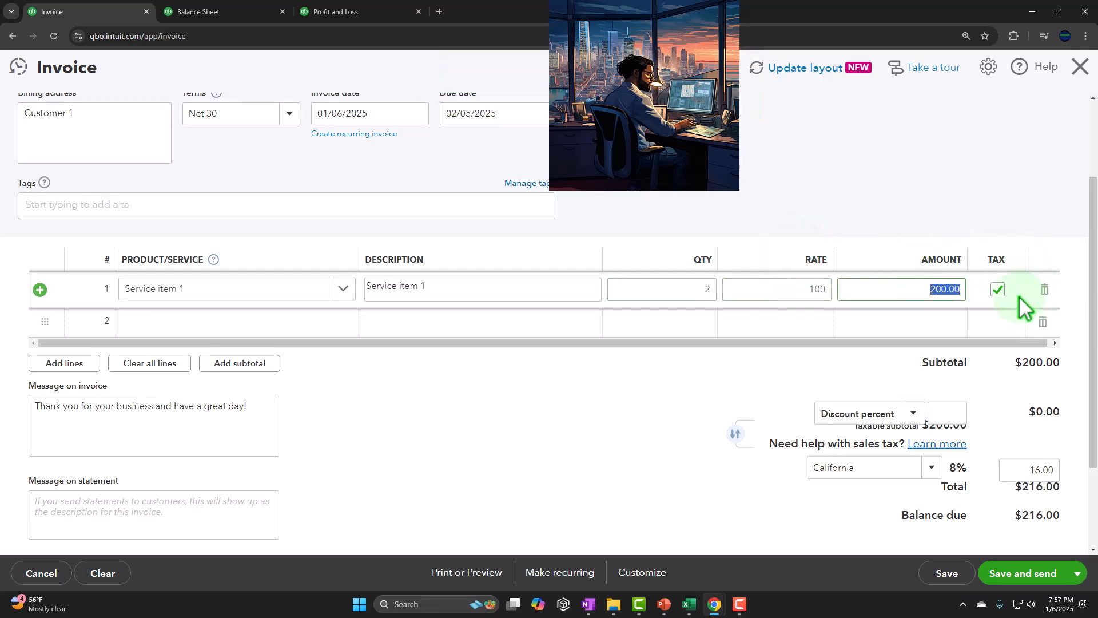
left_click(999, 290)
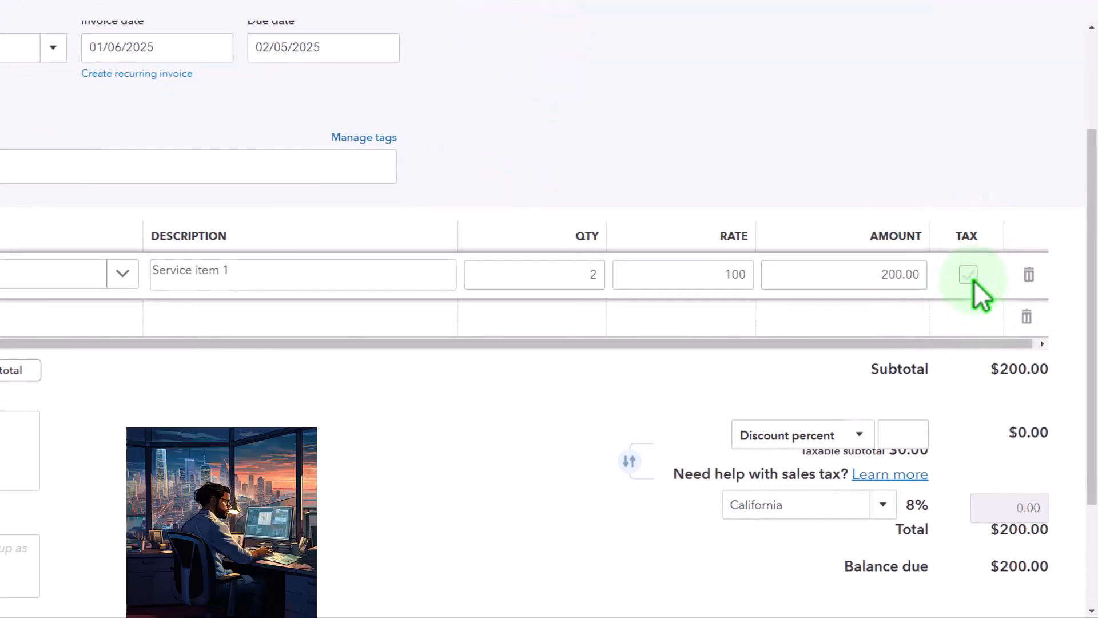
left_click(410, 320)
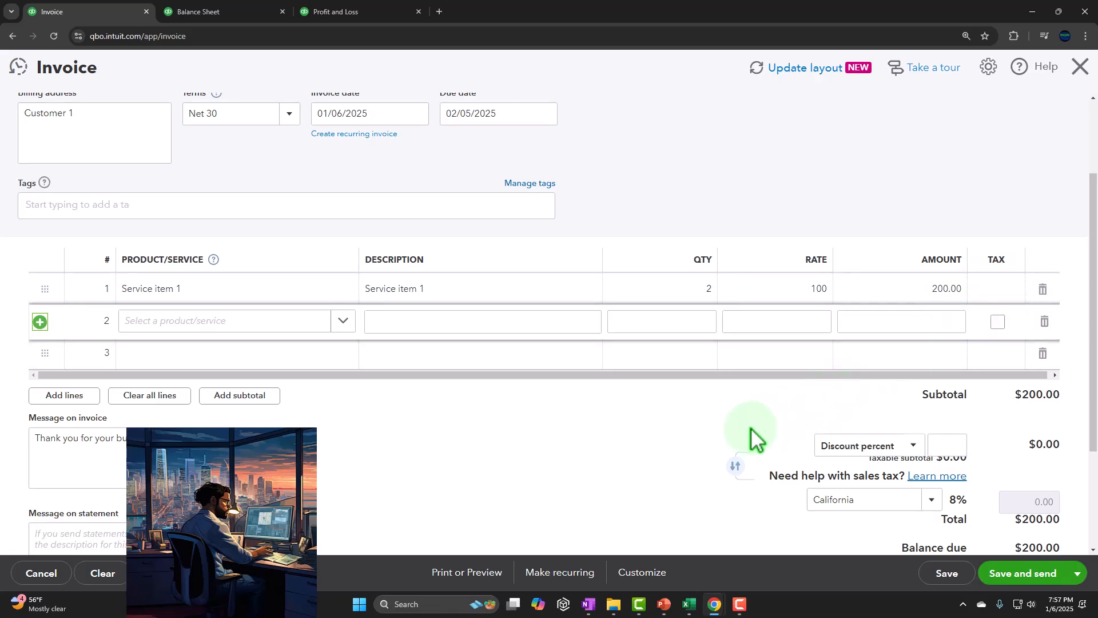
Step: Review the invoice's subtotal, sales tax, balance due and customer details
scroll(705, 449, "down", 2)
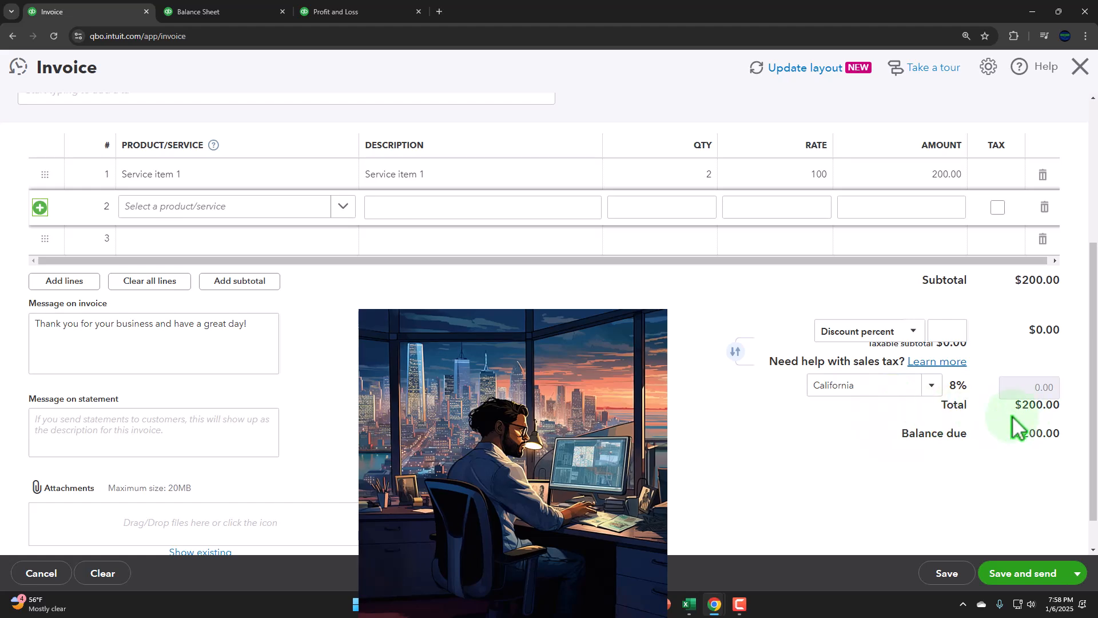
scroll(549, 320, "up", 5)
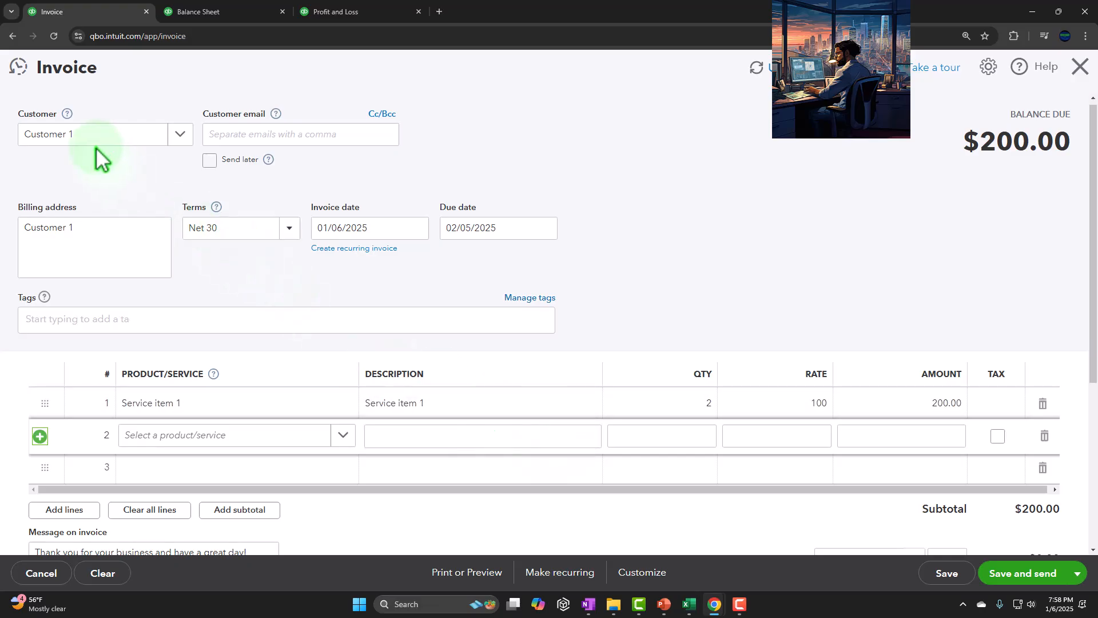
scroll(96, 148, "down", 4)
Step: Switch to the Excel trial balance worksheet and link the first Invoice account in B3 to Accounts Receivable in E4
left_click(686, 606)
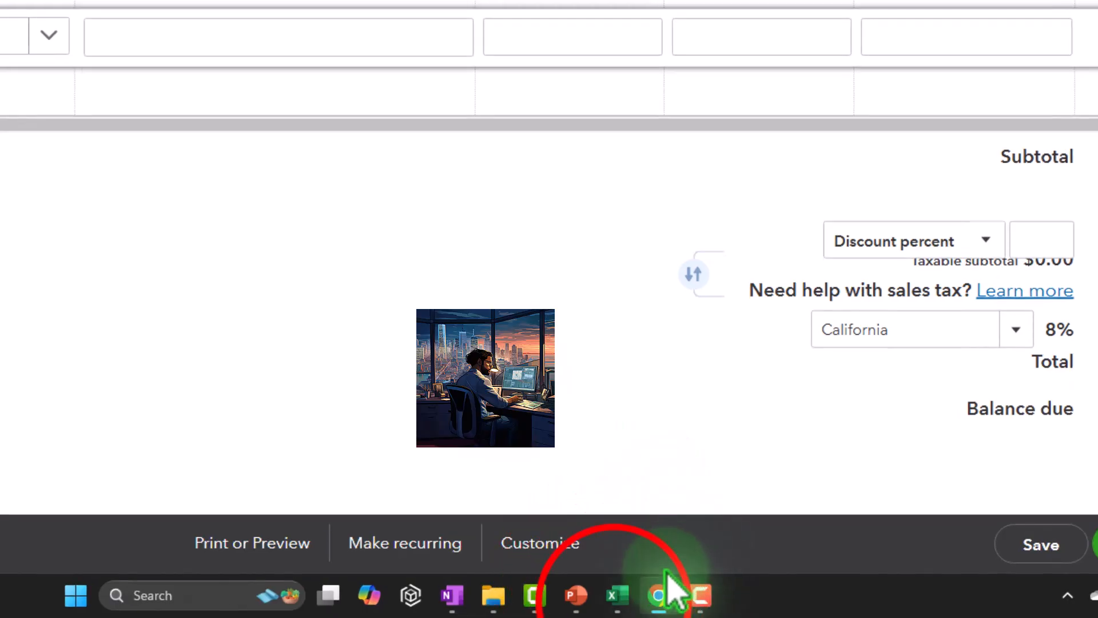
left_click(687, 606)
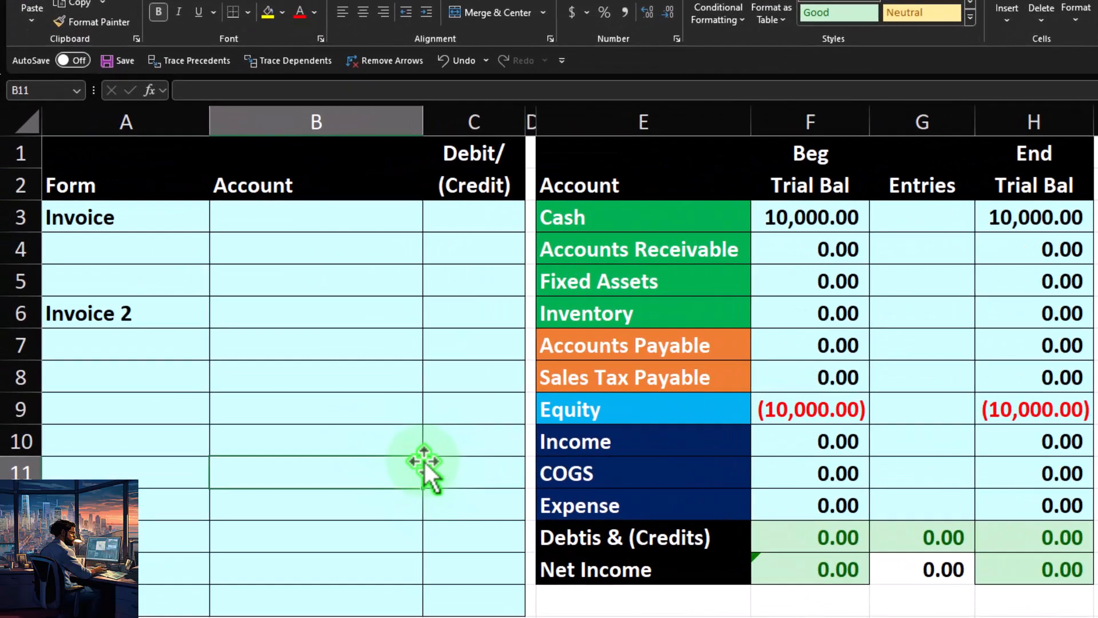
left_click(289, 225)
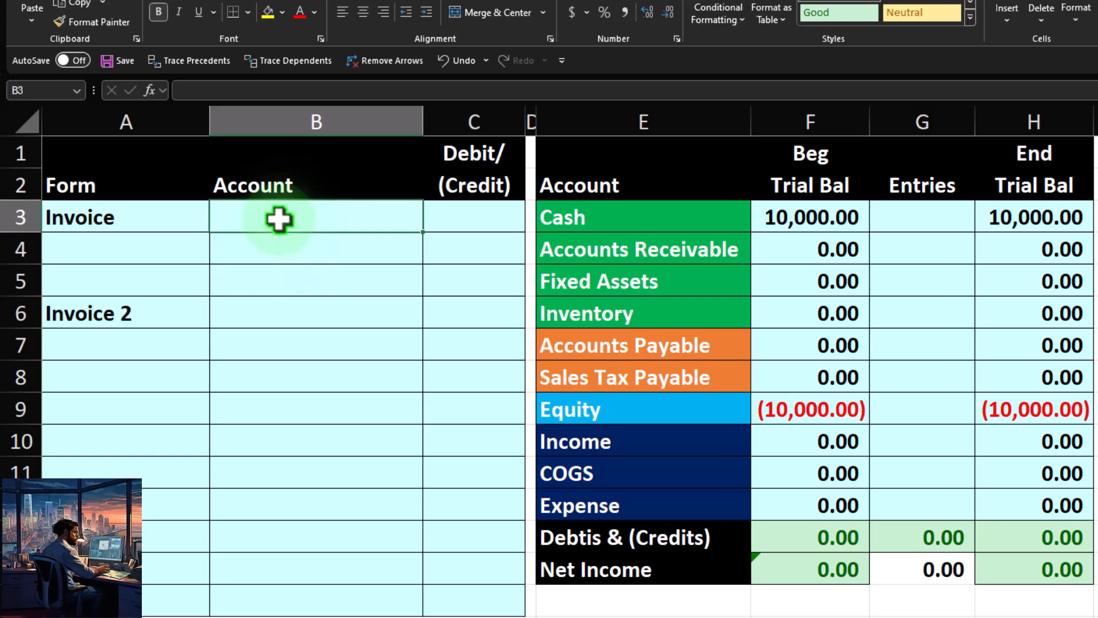
type("=")
key("Right")
key("Right")
key("Down")
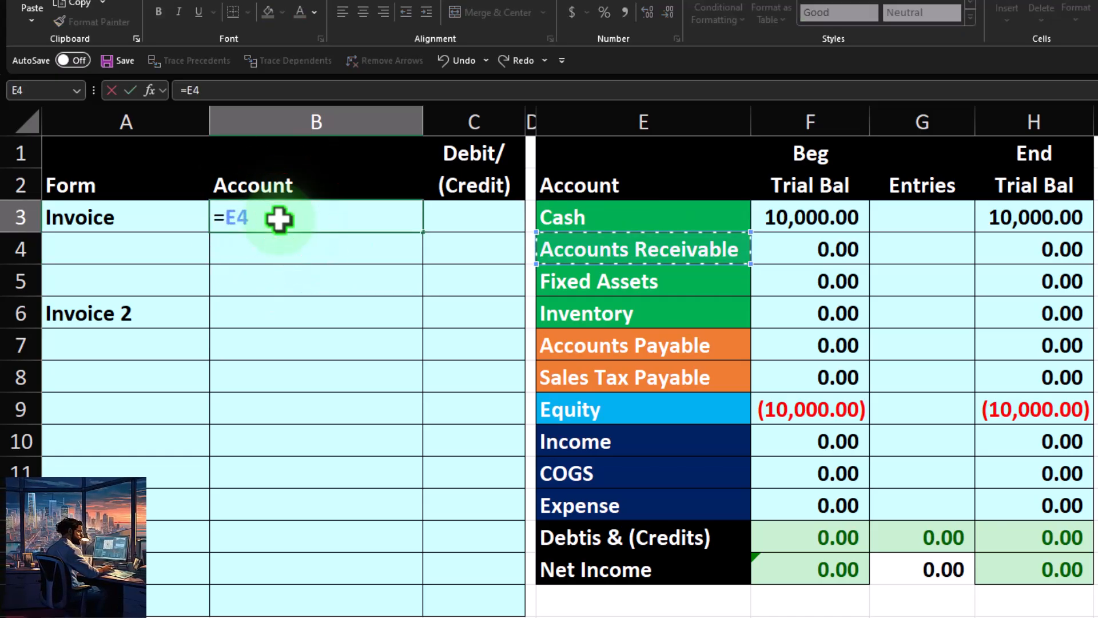
key("Return")
Step: Link the second Invoice account in B4 to the Income account name in column E
type("=")
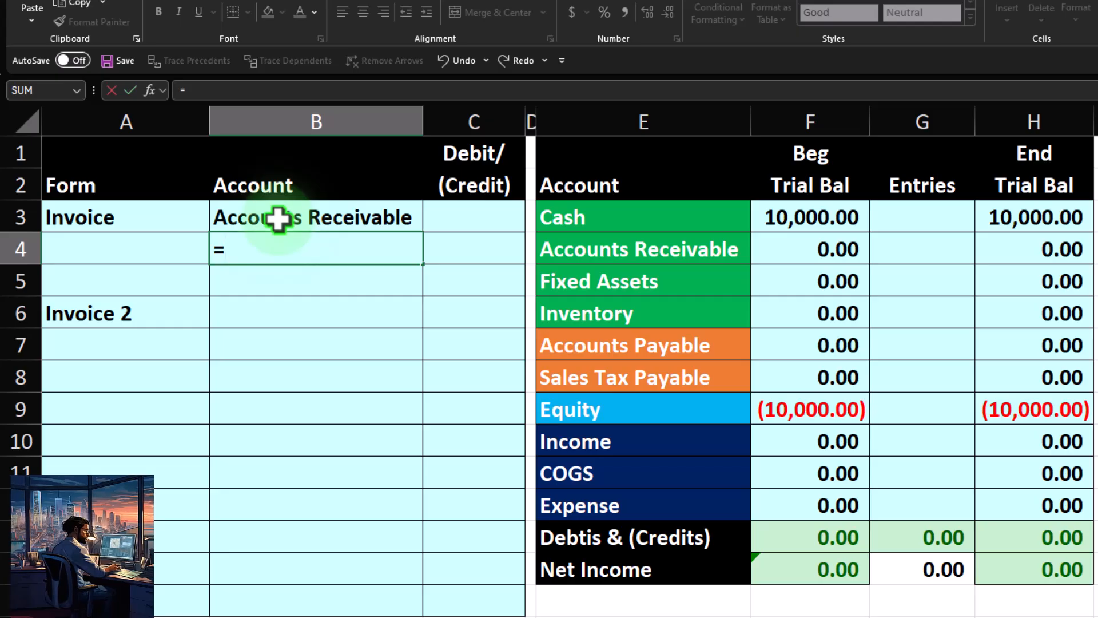
key("Right")
key("Down")
key("Down")
key("Down")
key("Down")
key("Down")
key("Down")
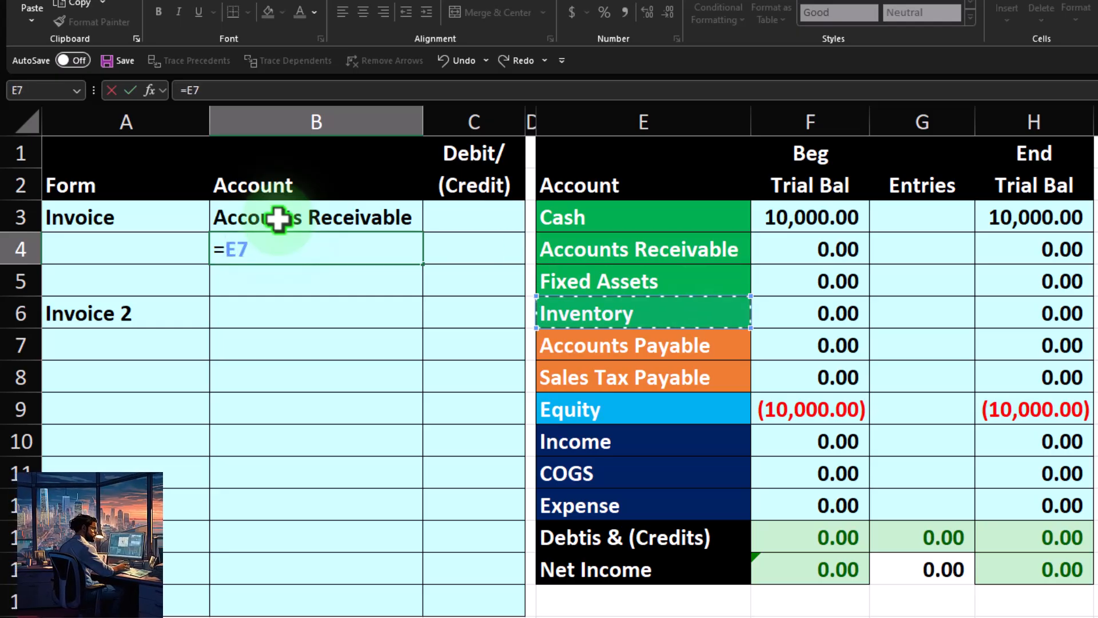
key("Return")
Step: Enter 200 as the Accounts Receivable debit in C3 and make the Income credit in C4 its negative
key("Right")
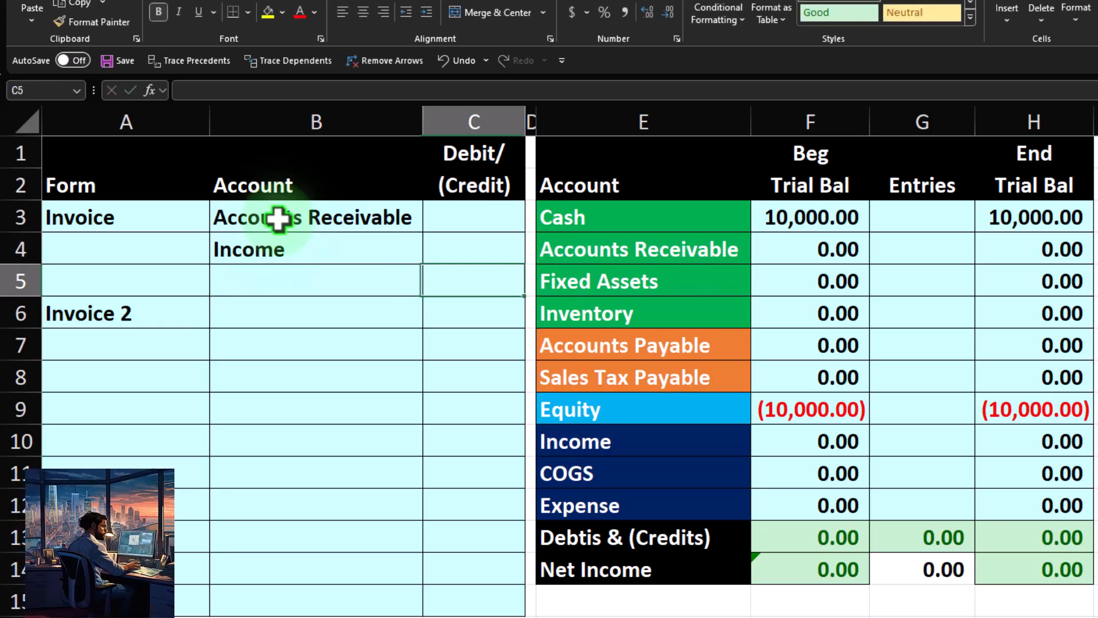
key("Up")
key("Up")
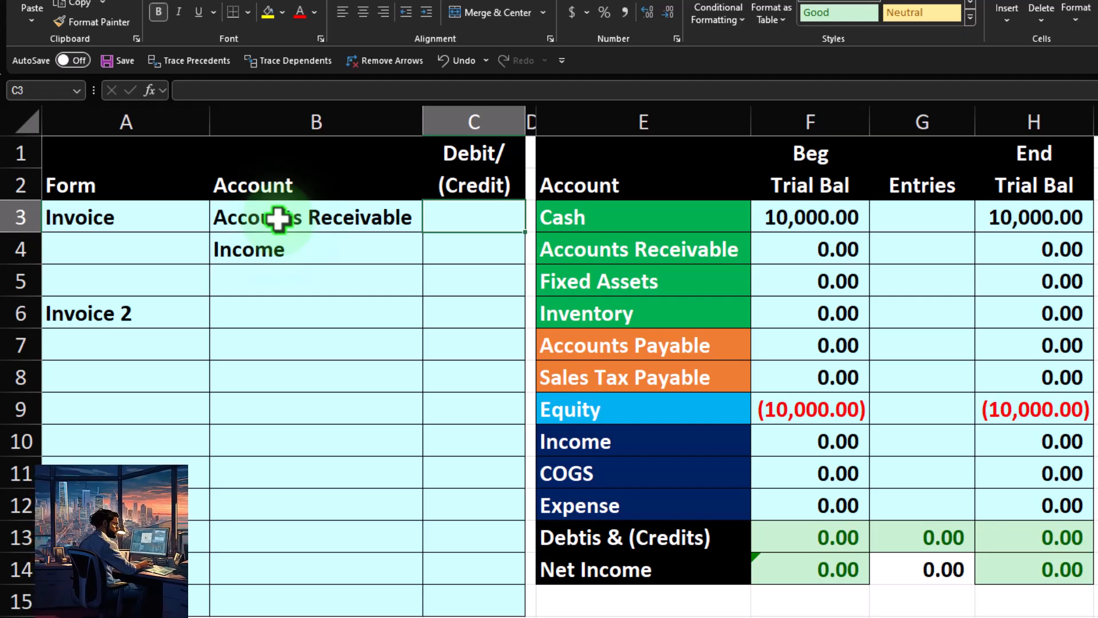
type("200")
key("Return")
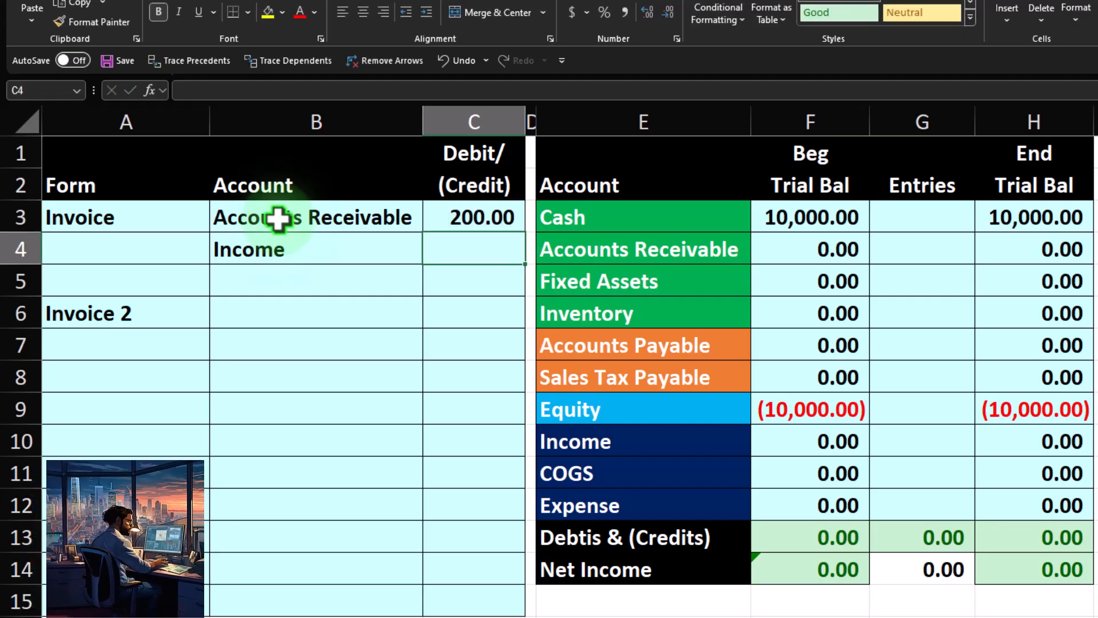
type("-")
key("Up")
key("Return")
Step: Link the Accounts Receivable cell in the trial balance's Entries column to the invoice debit in C3
key("Right")
key("Right")
key("Right")
key("Right")
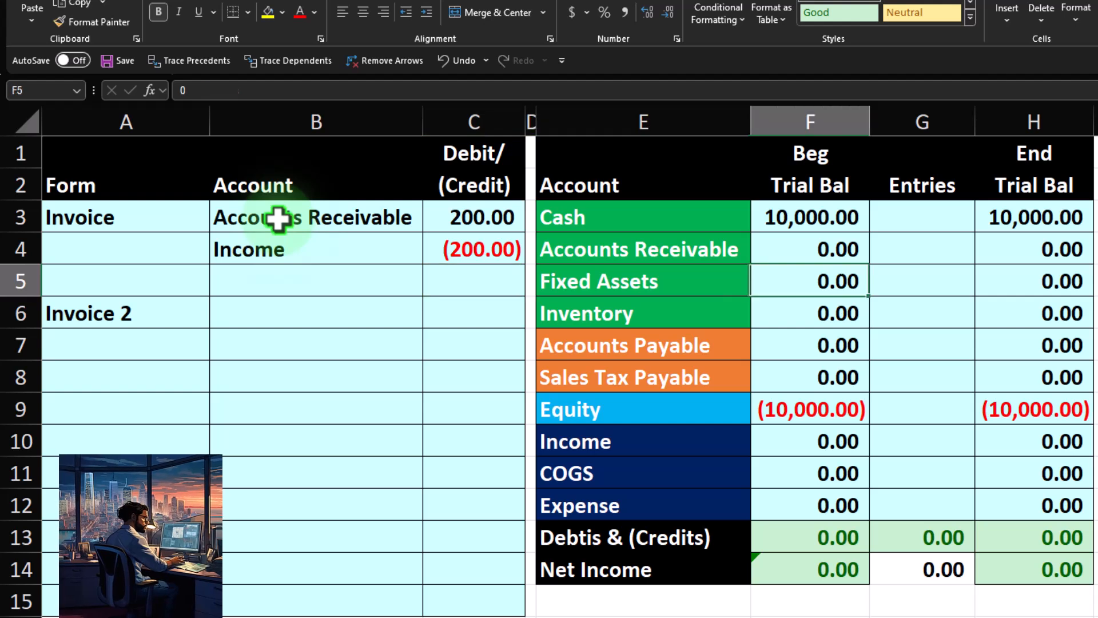
key("Up")
type("=")
key("Left")
key("Left")
key("Left")
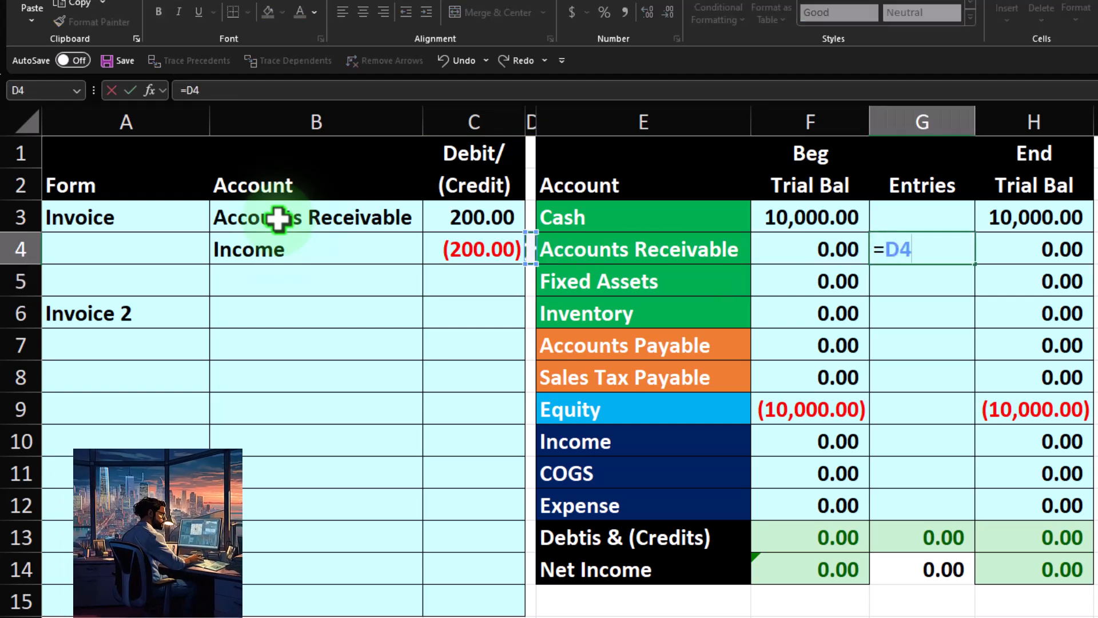
key("Return")
Step: Link the Income cell in the trial balance's Entries column to the invoice's Income credit in C4
key("Down")
key("Down")
key("Down")
key("Down")
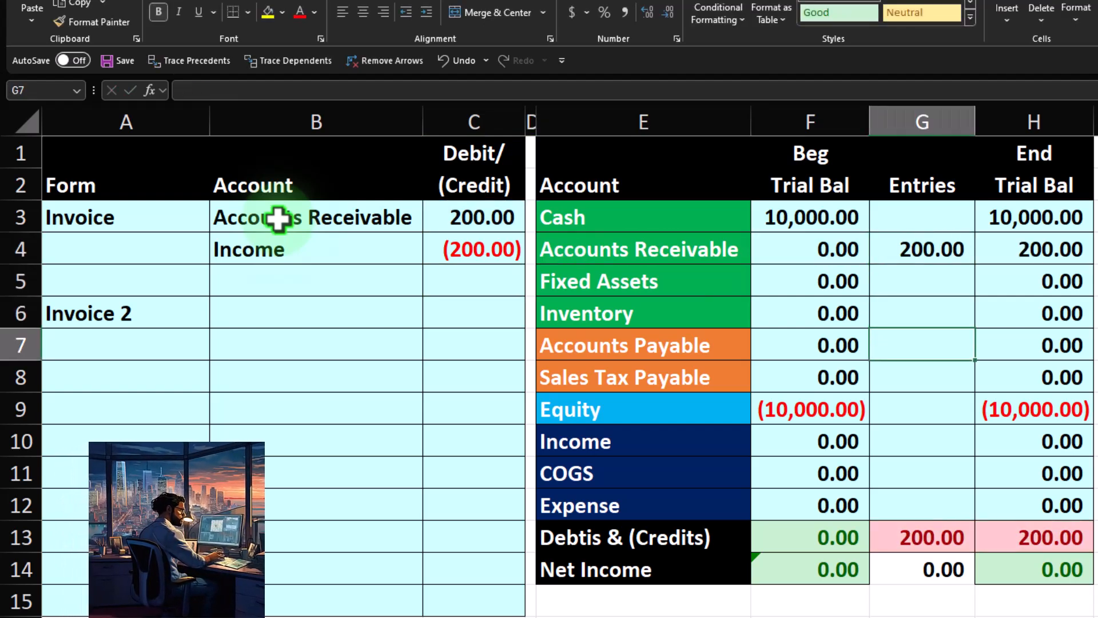
key("Down")
type("=")
key("Left")
key("Left")
key("Left")
key("Left")
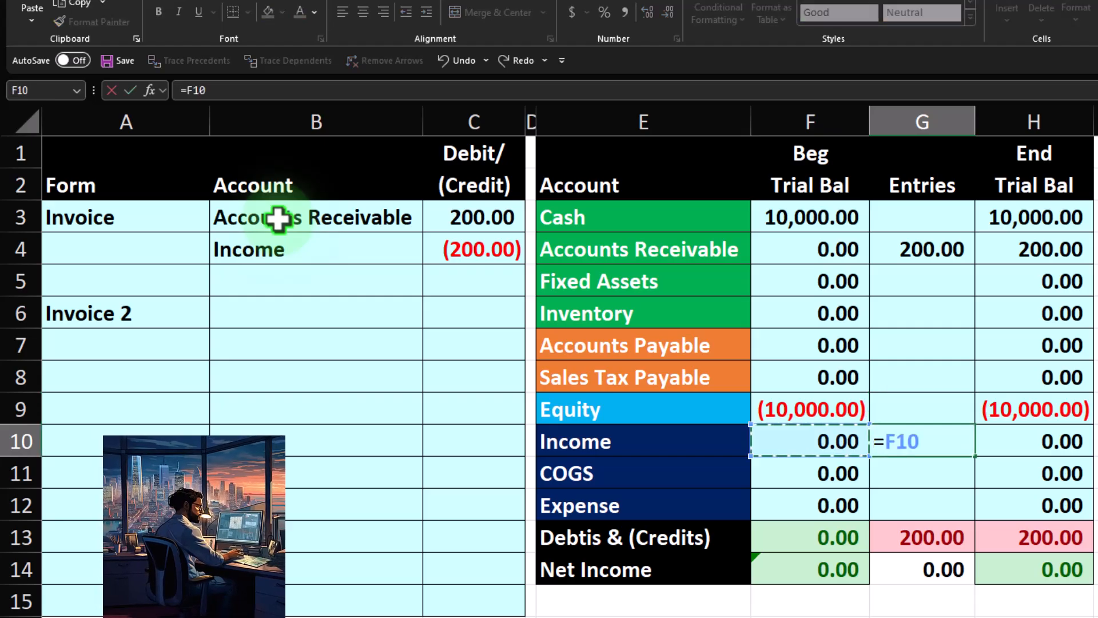
key("Up")
key("Up")
key("Up")
key("Up")
key("Up")
key("Up")
key("Return")
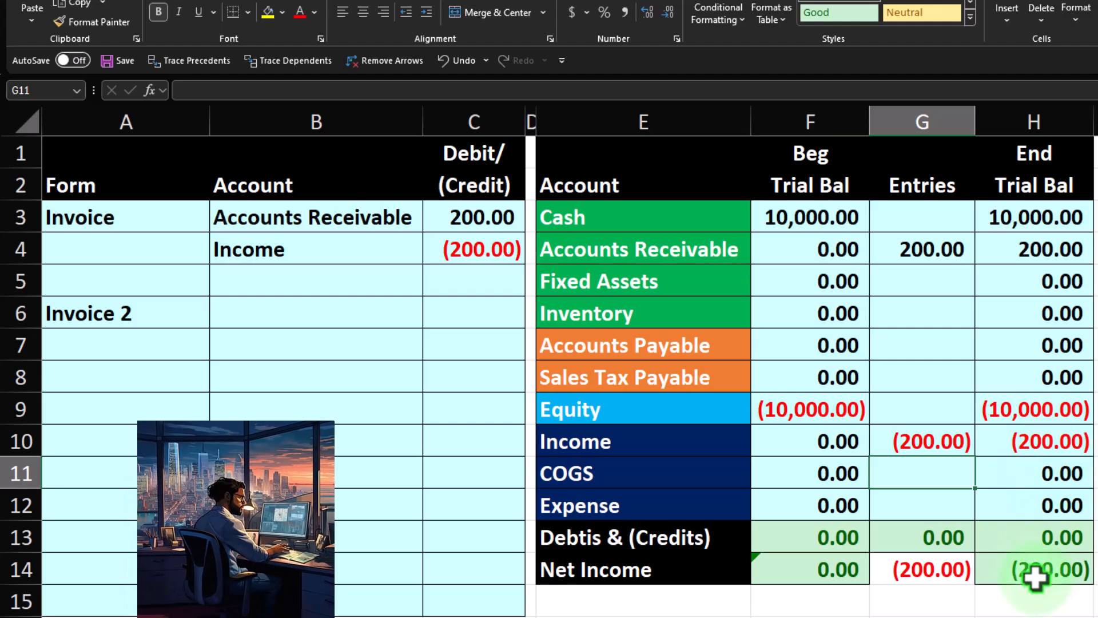
Step: Review the ending trial balance's income rows, the net income formula, and the Cash and Accounts Receivable balances
left_click_drag(1054, 444, 1053, 503)
double_click(1071, 572)
key("Return")
left_click_drag(657, 446, 1063, 537)
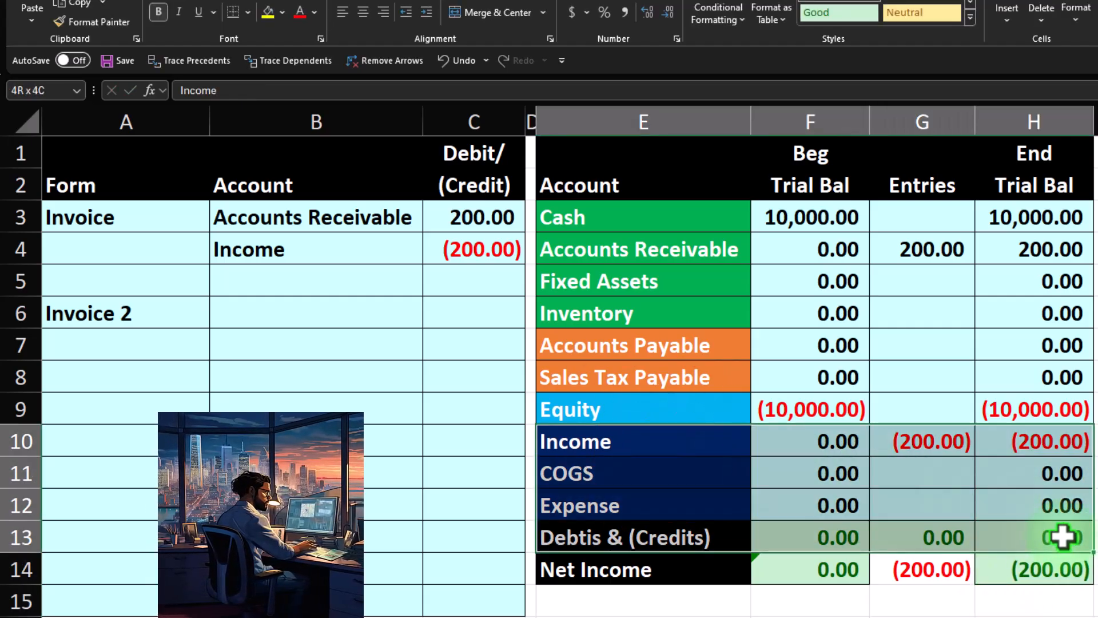
left_click(1040, 247)
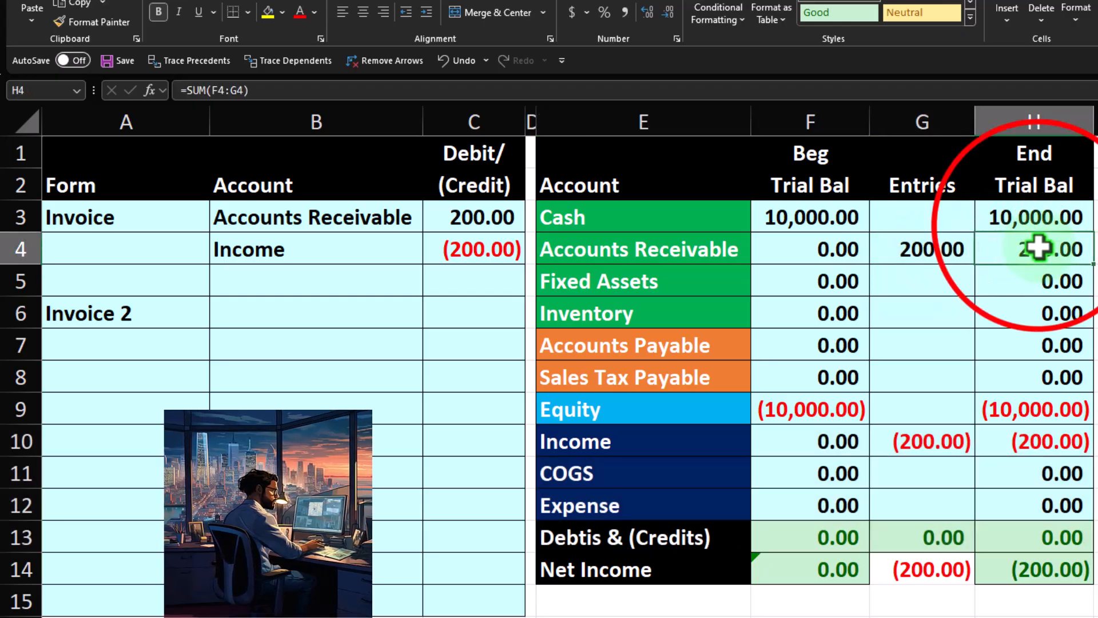
left_click(1038, 226)
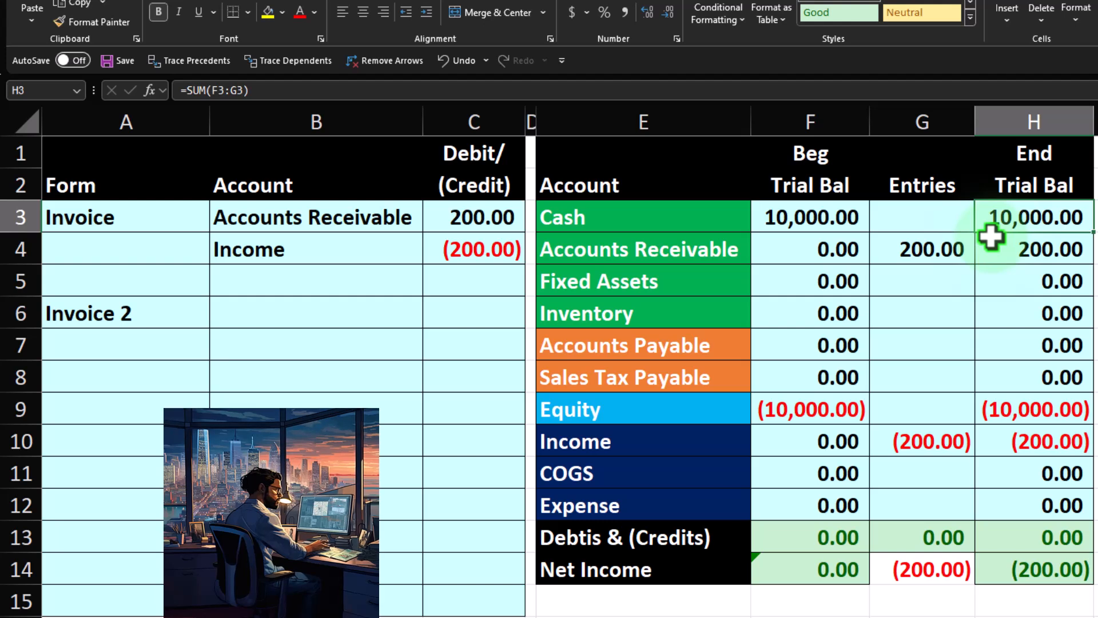
left_click(992, 255)
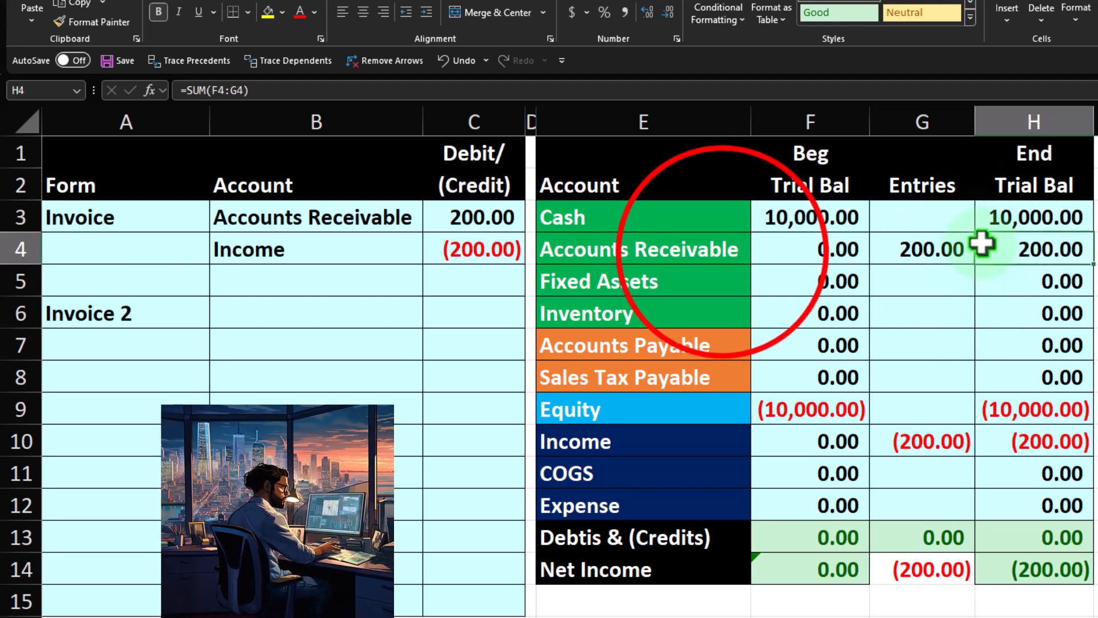
left_click_drag(754, 249, 1094, 252)
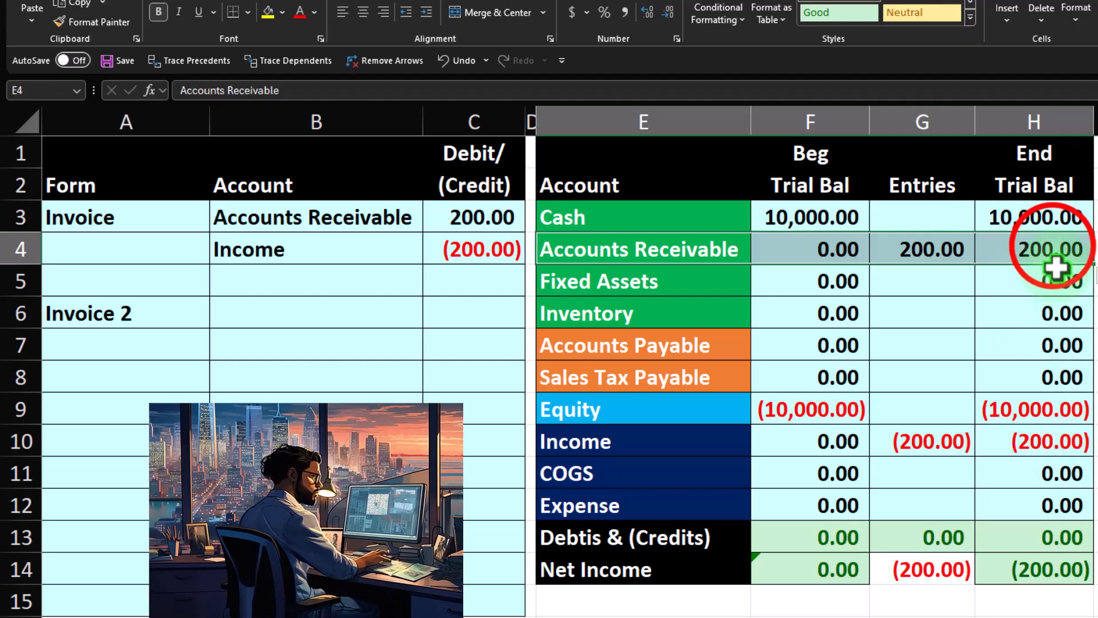
left_click(1053, 247)
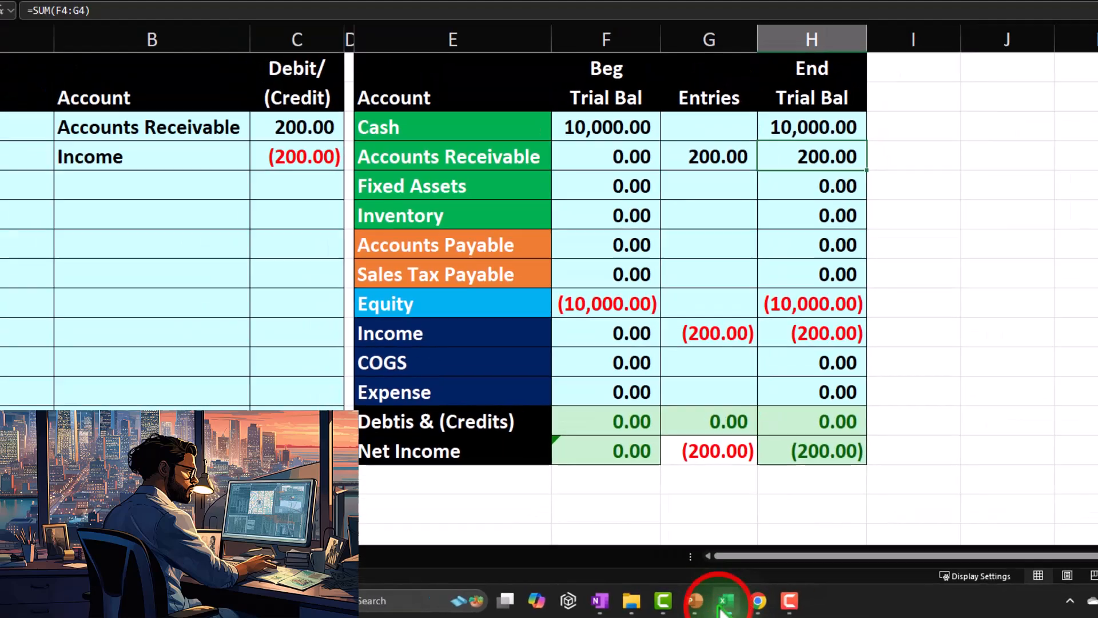
Step: Switch to QuickBooks Online in the browser, then save and close the invoice
left_click(811, 596)
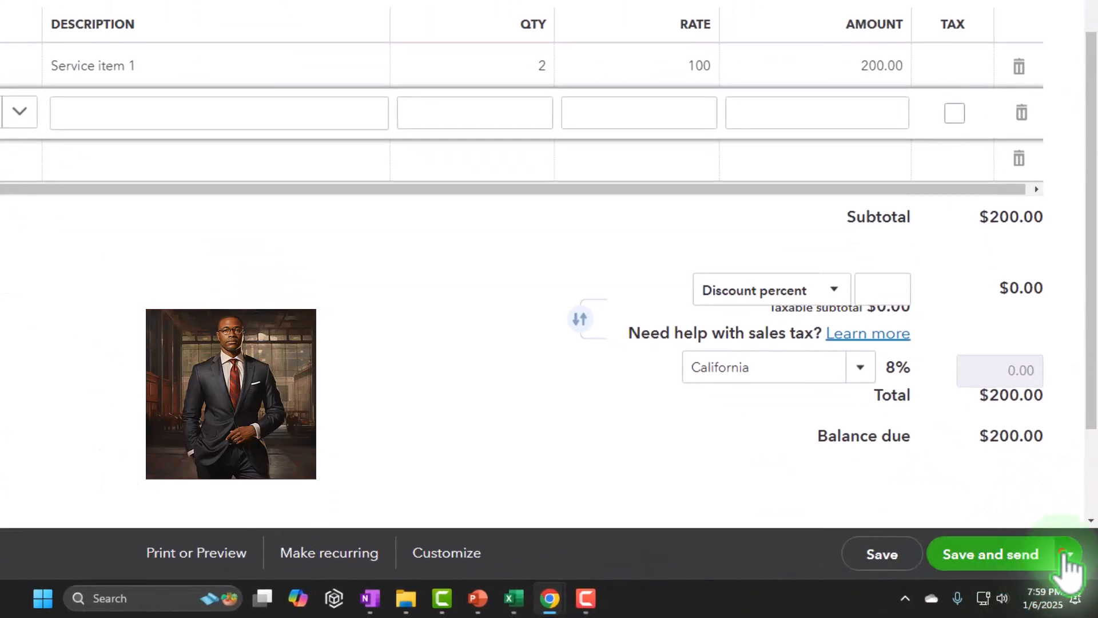
left_click(1068, 566)
left_click(967, 491)
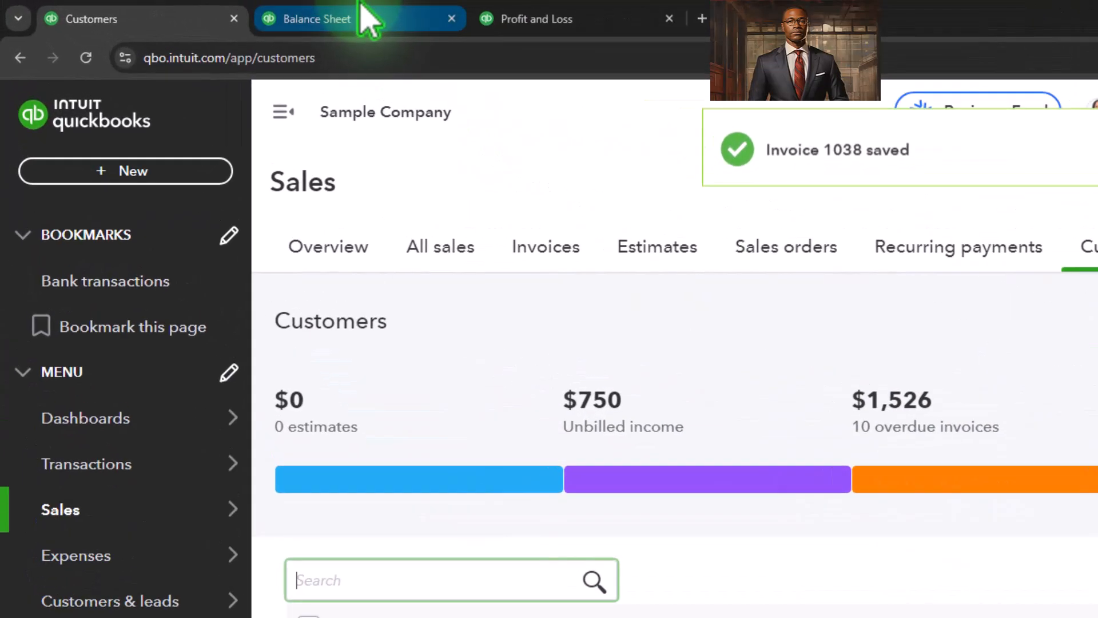
Step: Rerun the Balance Sheet report and examine the Accounts Receivable balances for 2024 and 2025
left_click(224, 8)
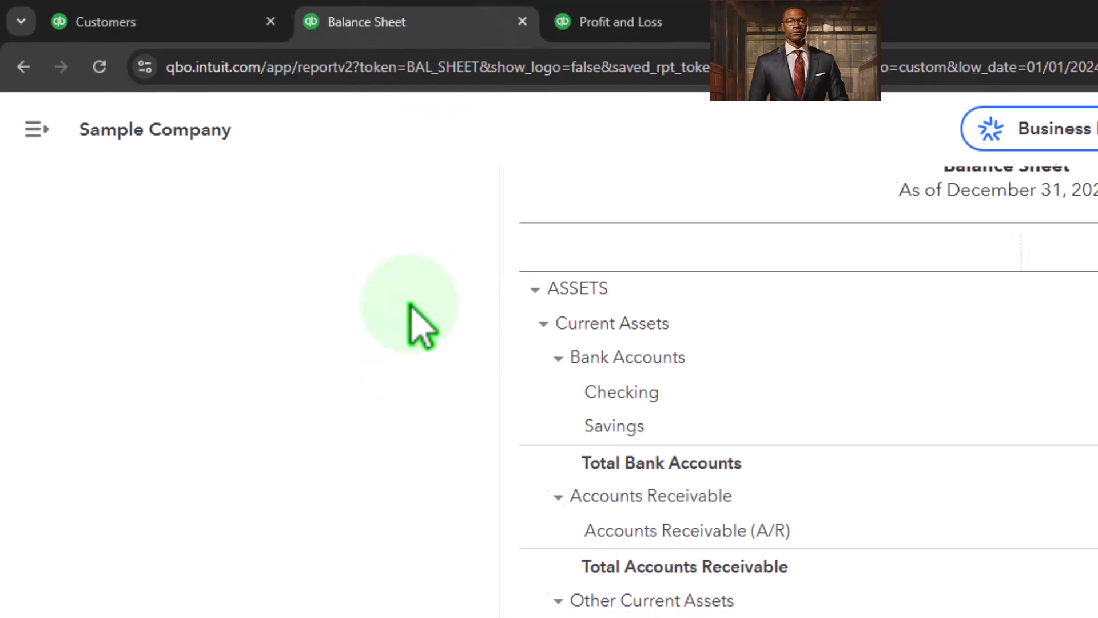
scroll(414, 223, "up", 5)
left_click(676, 230)
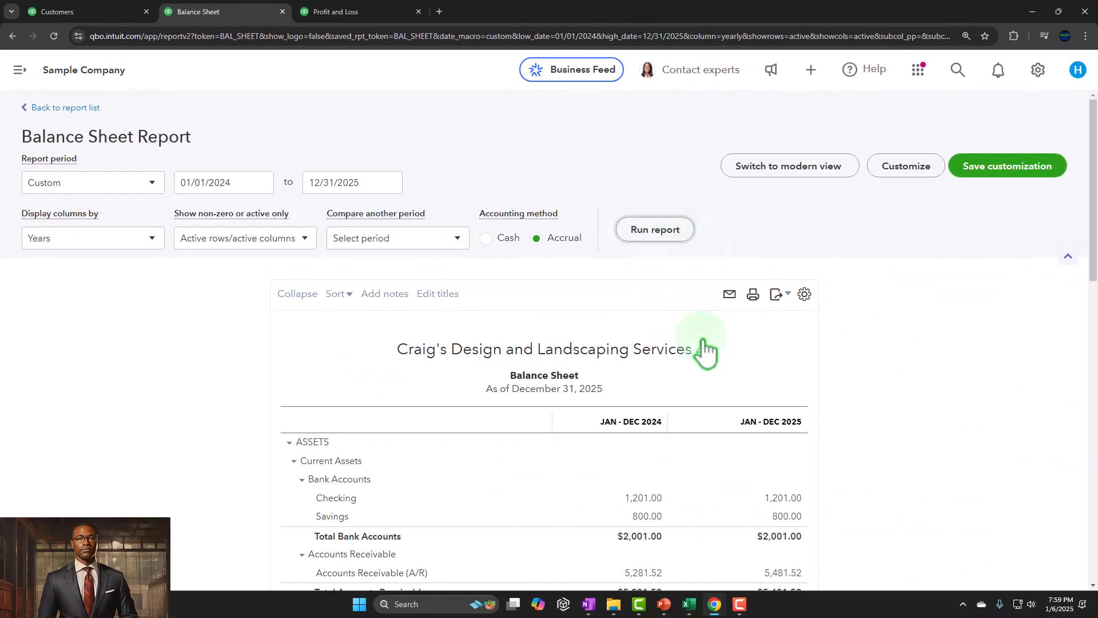
scroll(703, 339, "up", 1)
scroll(703, 339, "down", 5)
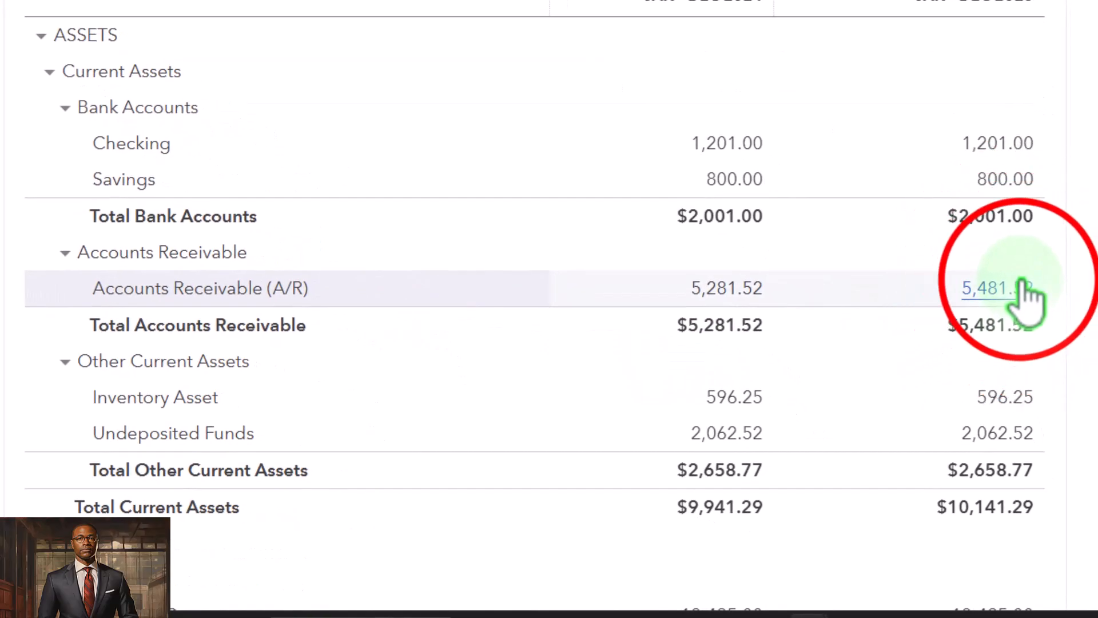
Step: Drill down from the 2025 Accounts Receivable balance to the Customer 1 invoice and review its line items and total
left_click(1020, 284)
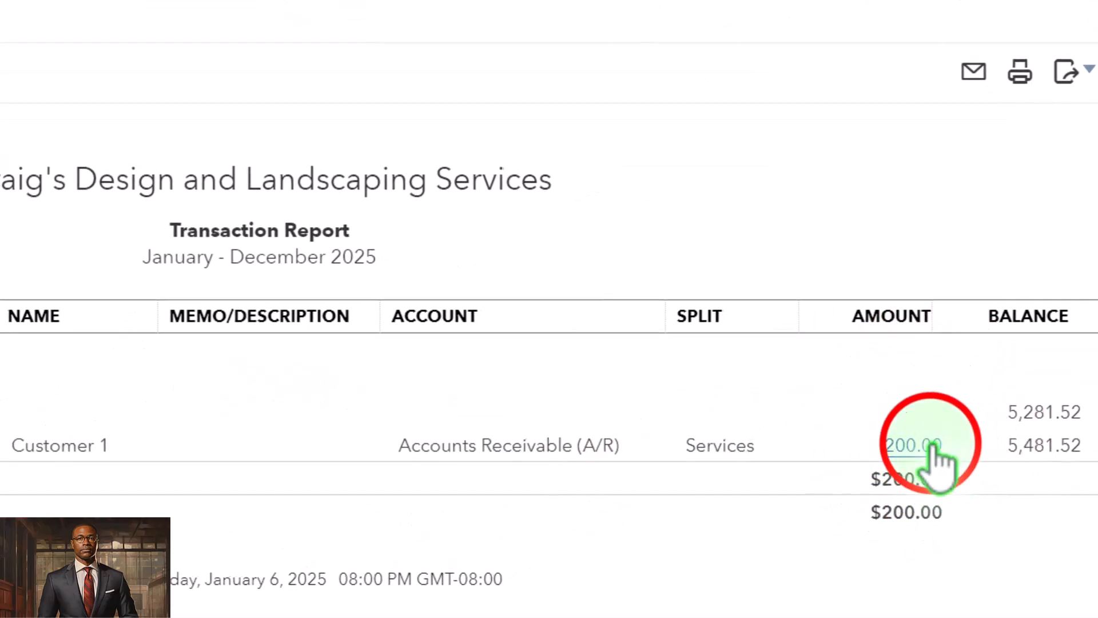
left_click(949, 410)
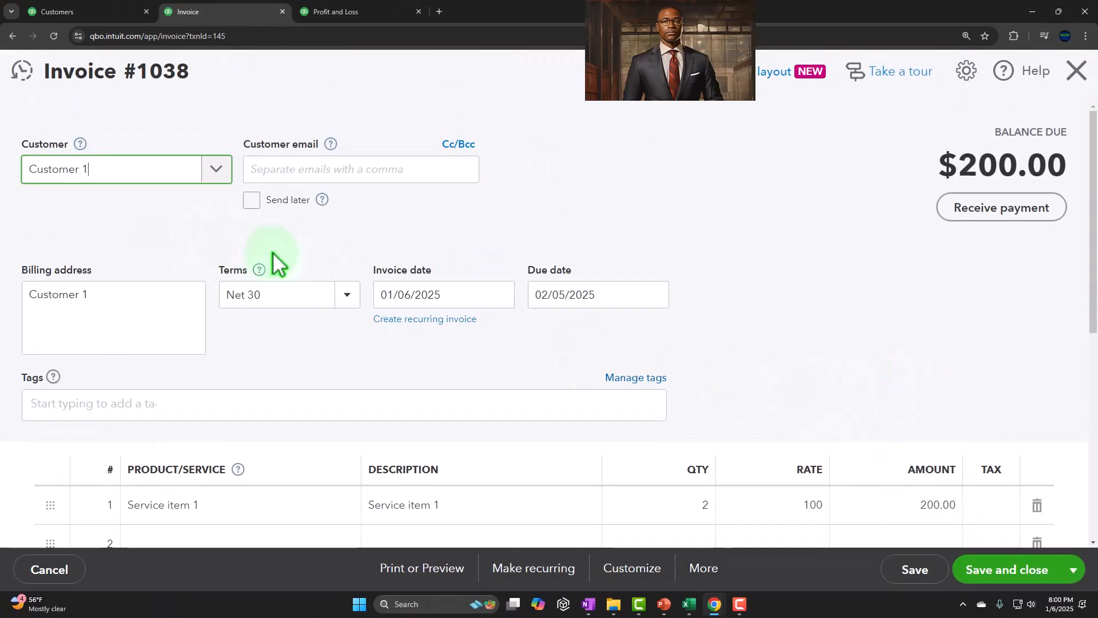
scroll(274, 256, "down", 2)
scroll(402, 343, "down", 3)
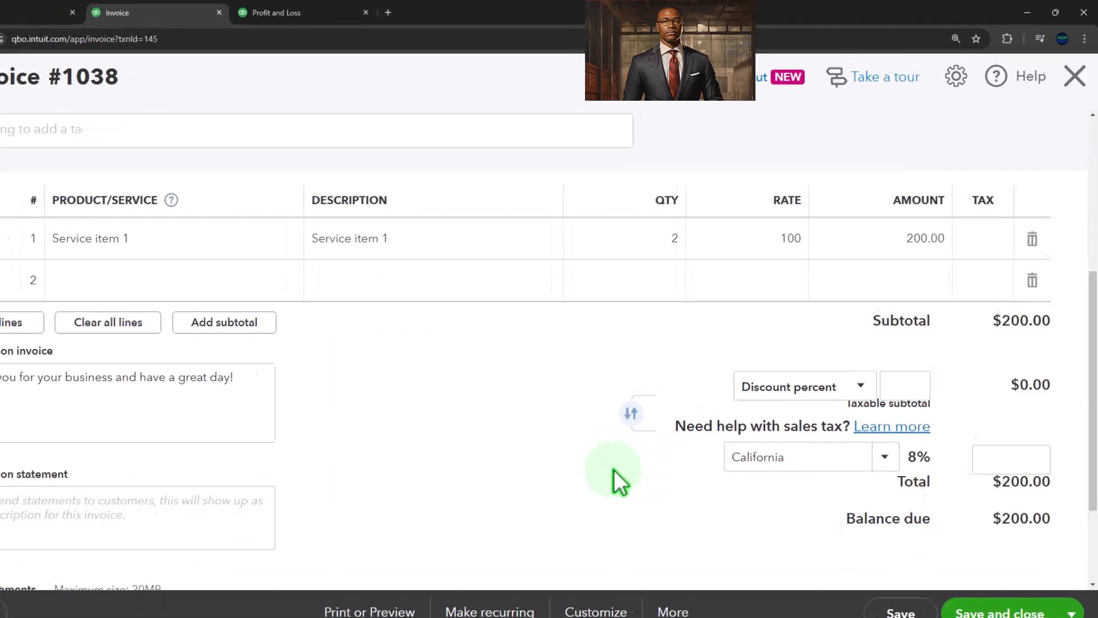
Step: Close the invoice and return from the Transaction Report to the Balance Sheet
left_click(1070, 133)
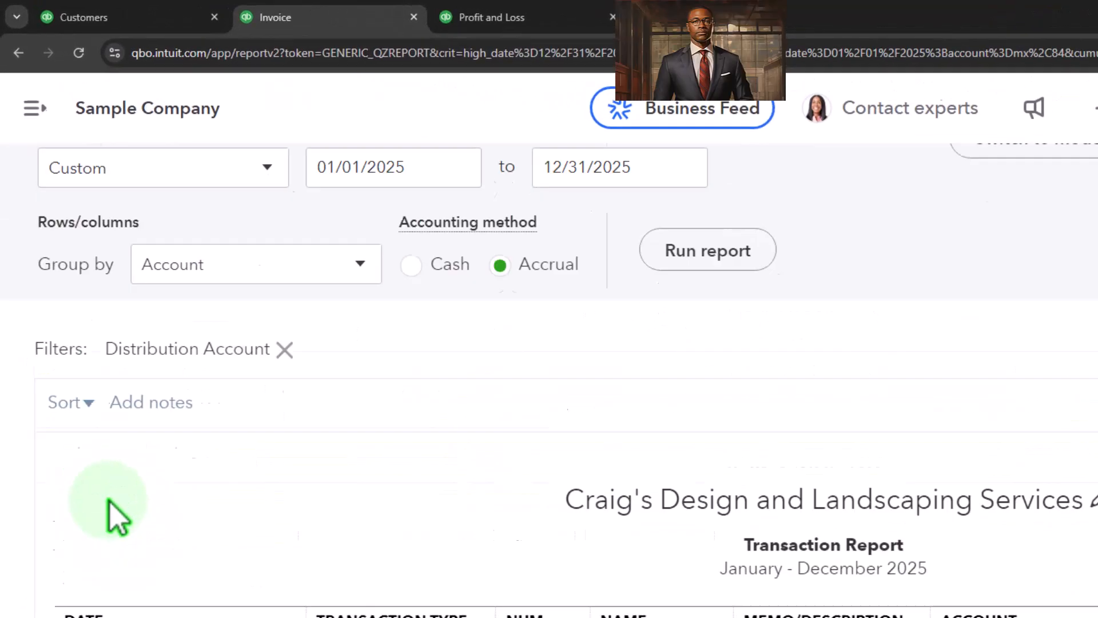
scroll(111, 502, "up", 3)
left_click(140, 202)
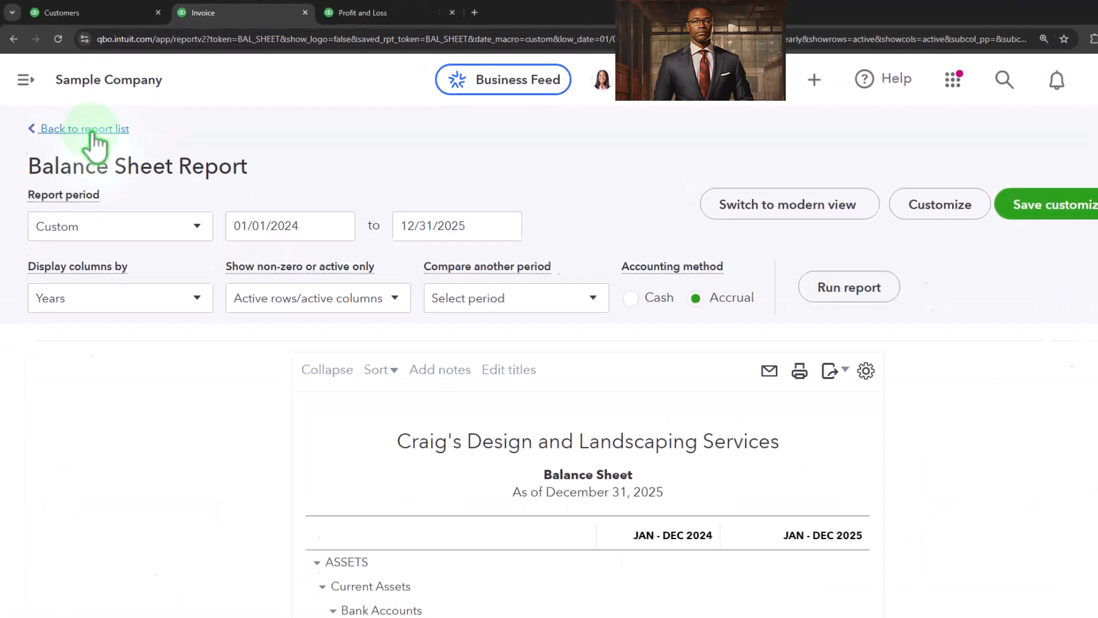
scroll(95, 146, "down", 5)
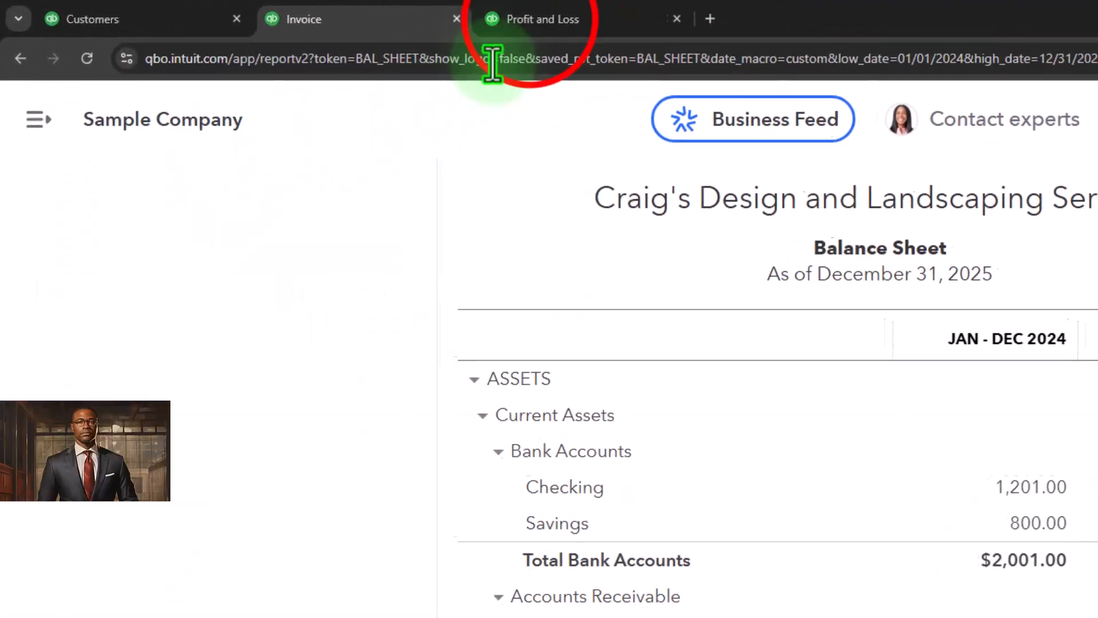
Step: Rerun the Profit and Loss report and examine its income section
left_click(355, 13)
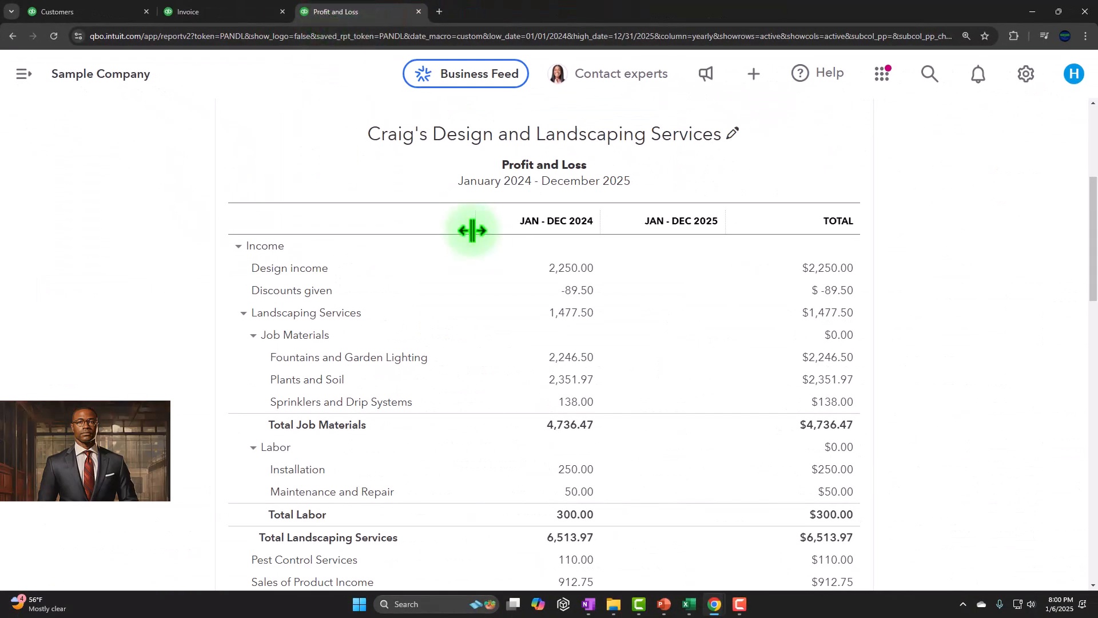
scroll(490, 294, "up", 5)
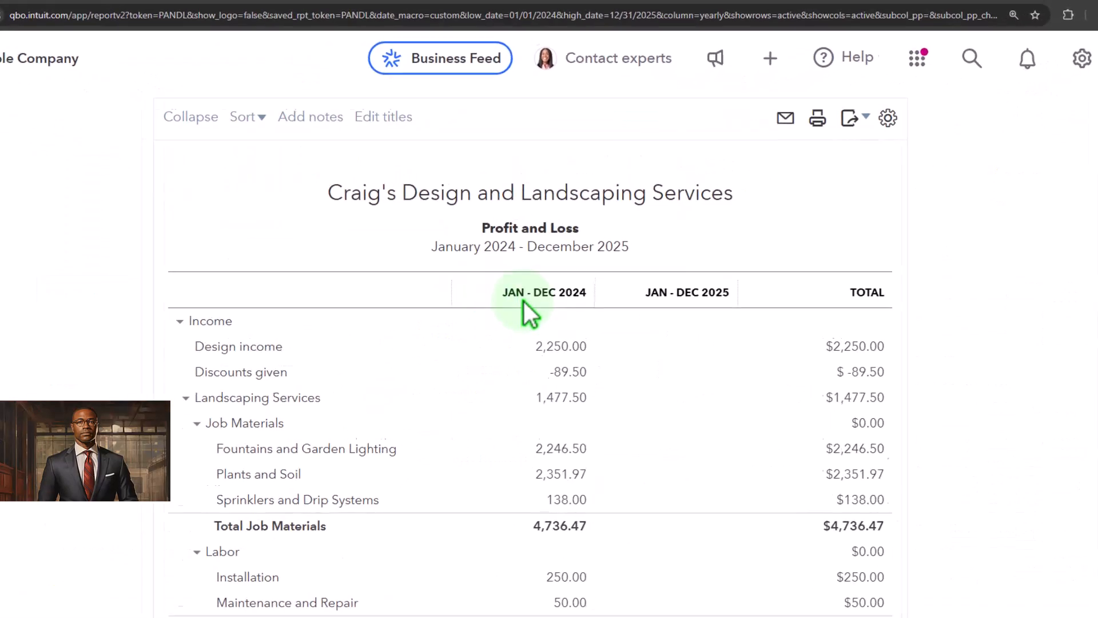
left_click(800, 220)
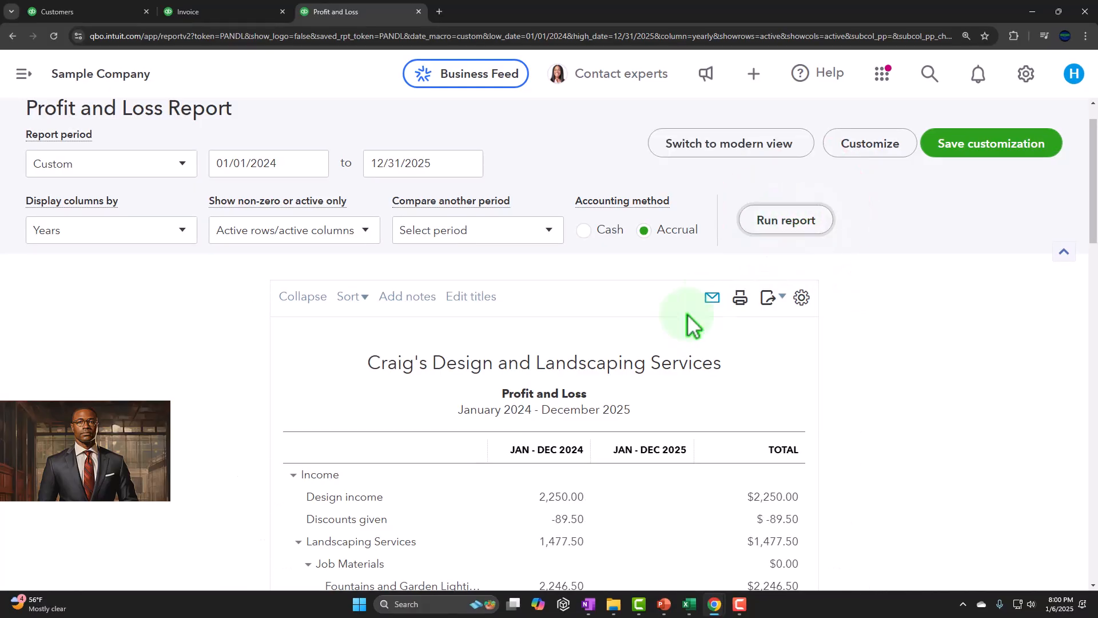
scroll(675, 338, "down", 3)
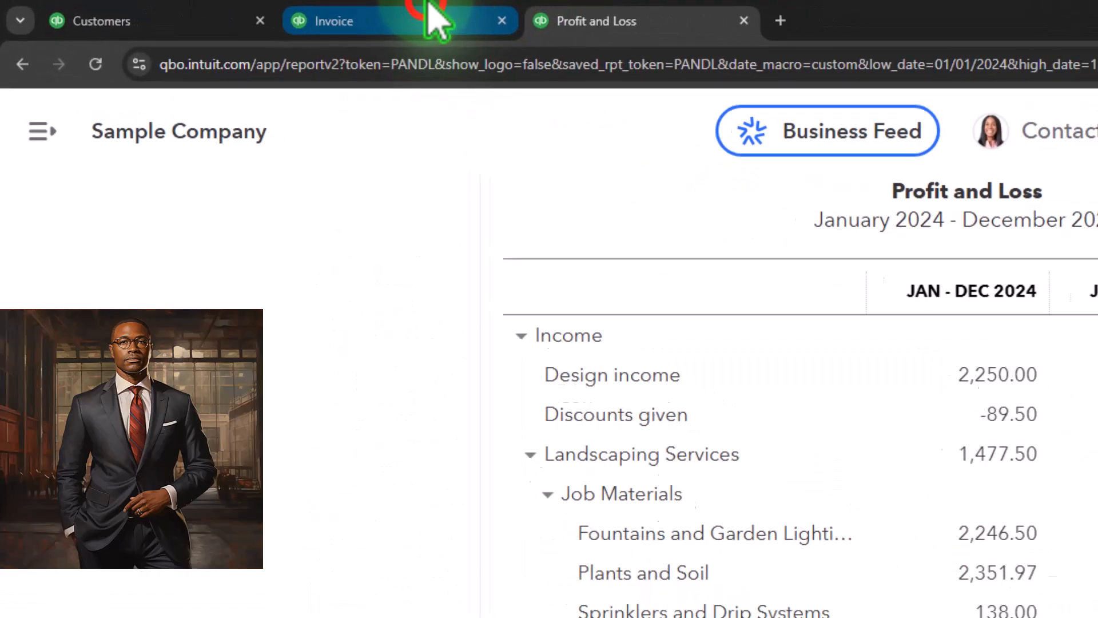
Step: Open the standard Reports list from the Customers page and find the Who owes you section
left_click(492, 23)
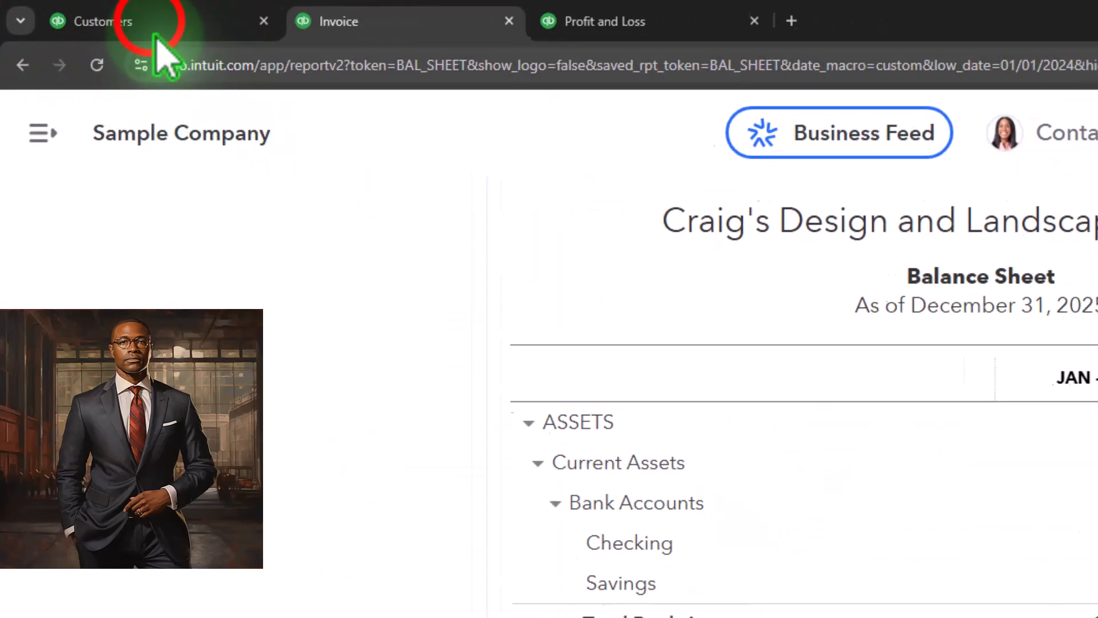
left_click(156, 34)
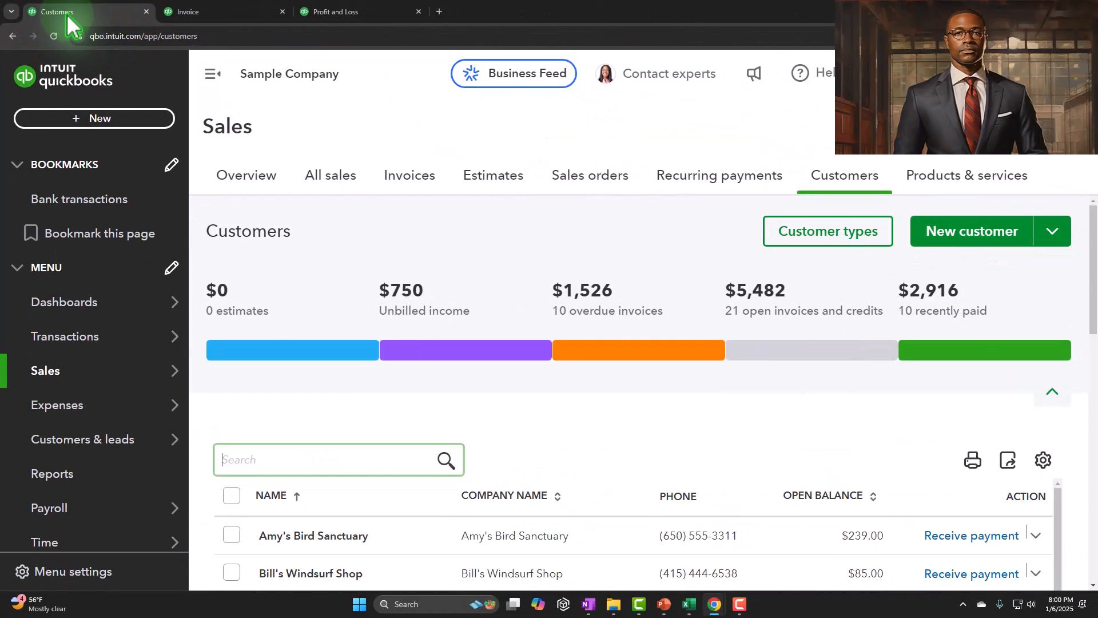
left_click(65, 473)
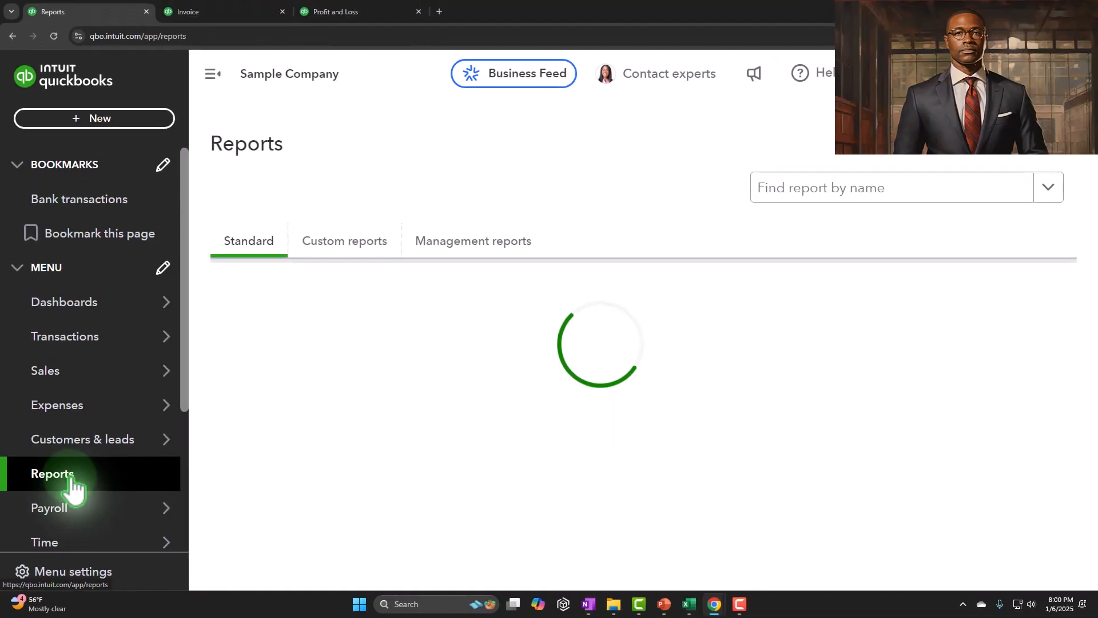
scroll(364, 358, "down", 4)
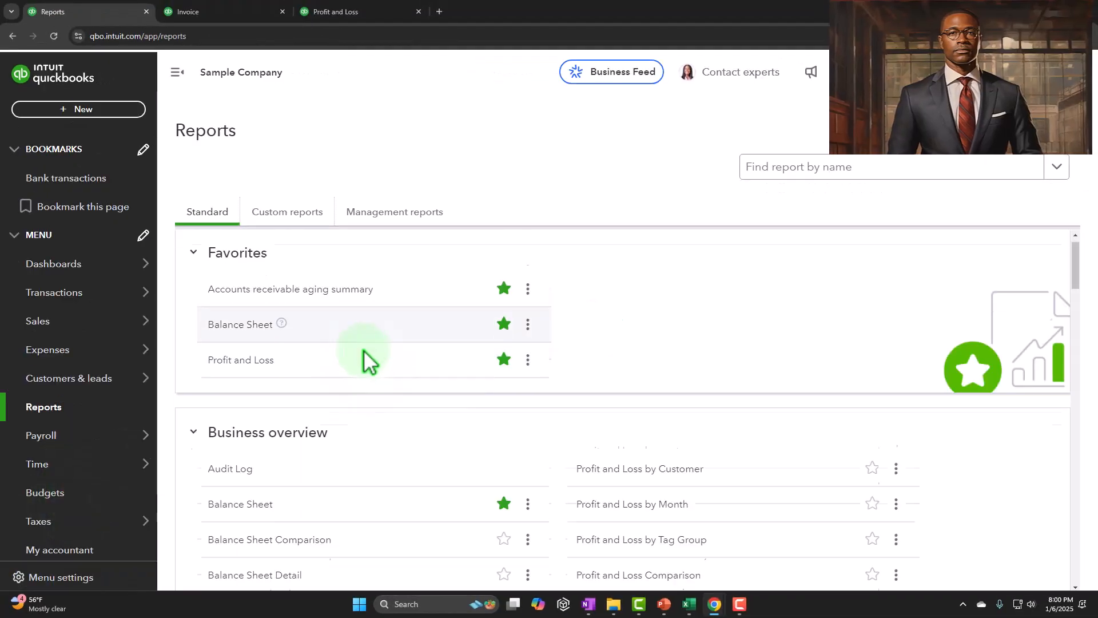
scroll(364, 358, "down", 9)
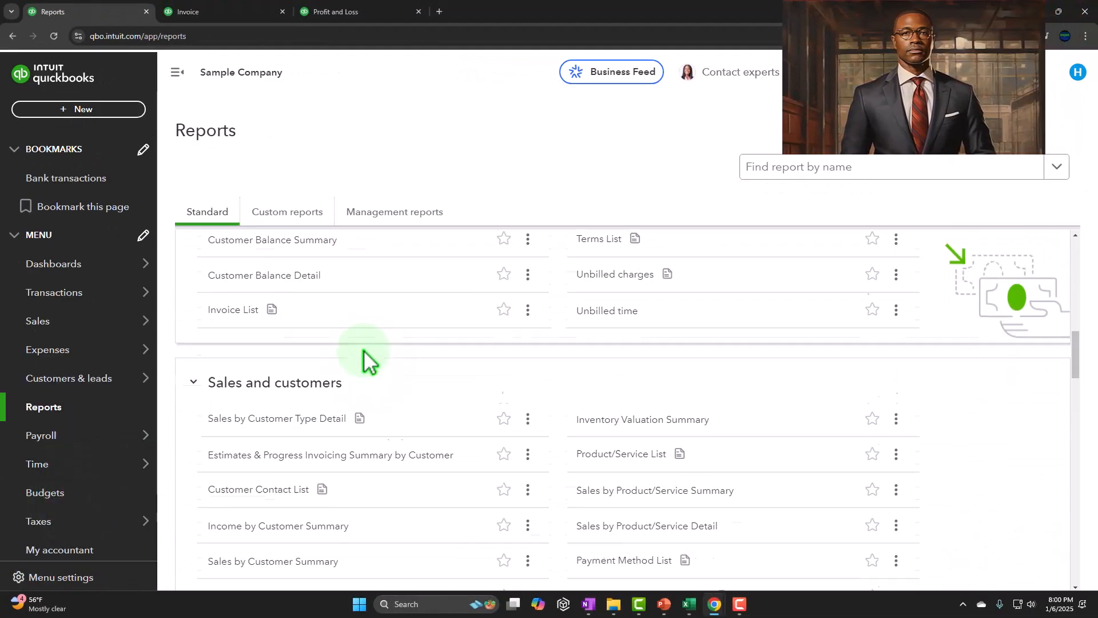
scroll(365, 358, "up", 8)
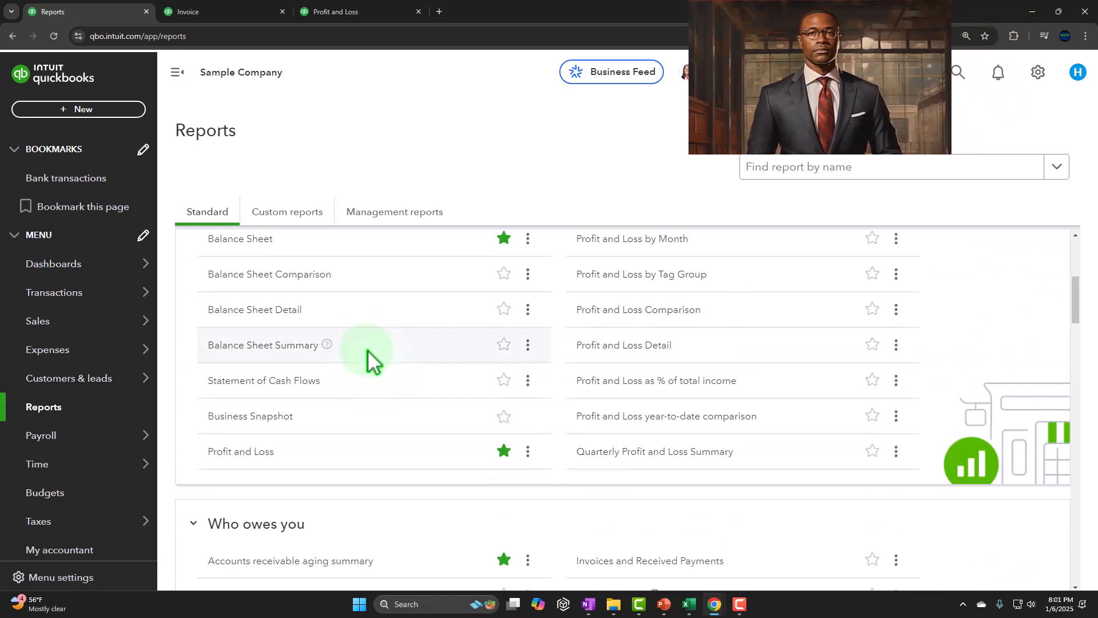
scroll(369, 359, "down", 1)
scroll(369, 359, "down", 3)
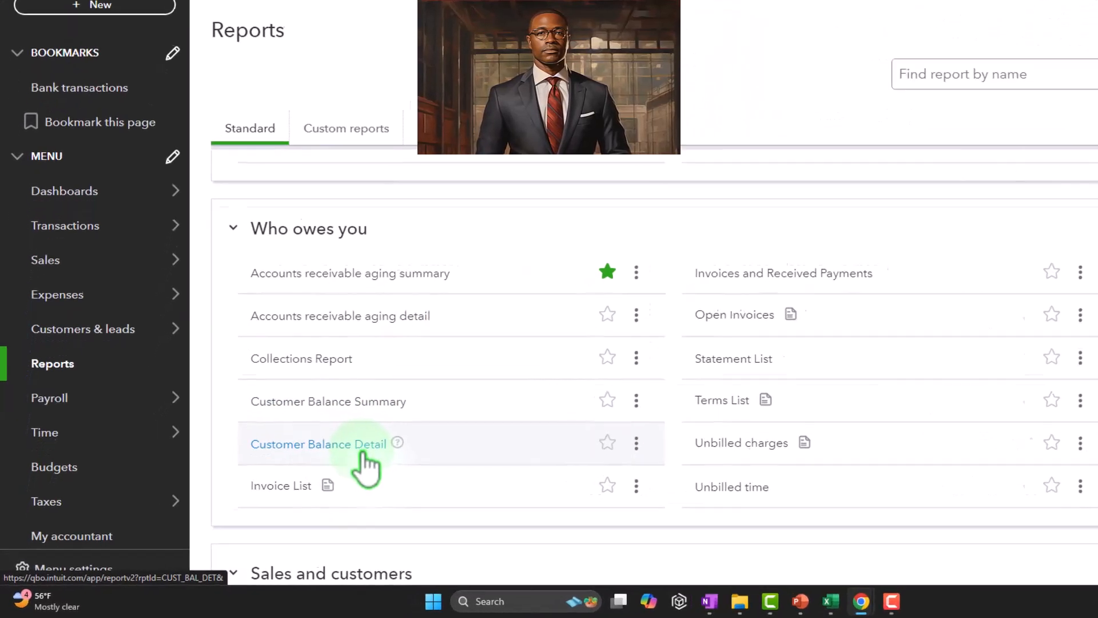
Step: Open the Customer Balance Detail report in a new browser tab and collapse its navigation menu
right_click(413, 444)
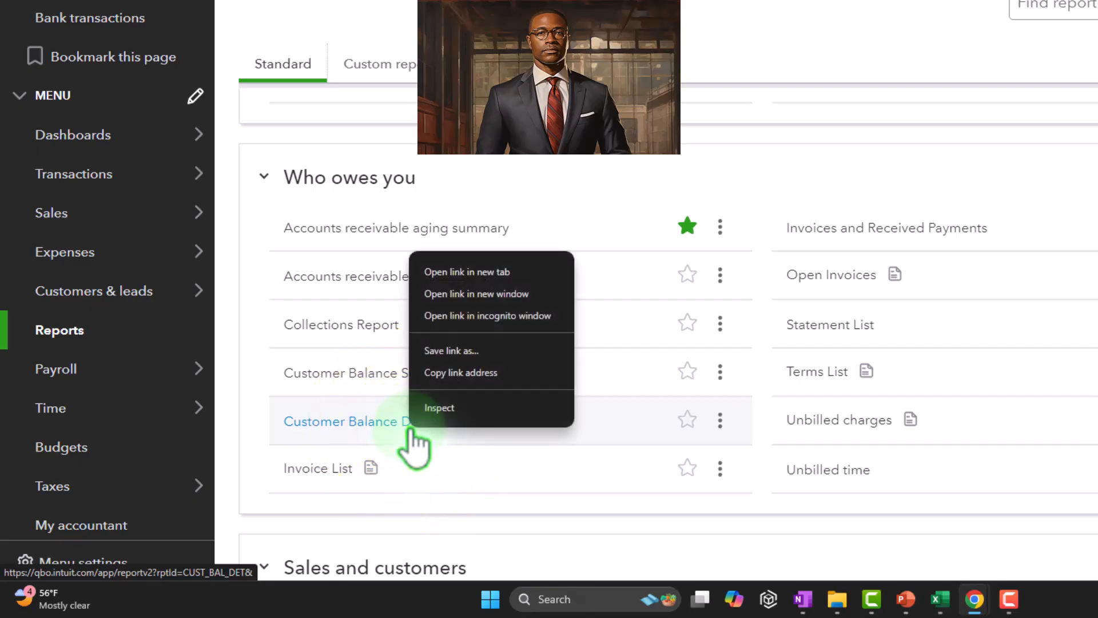
left_click(457, 271)
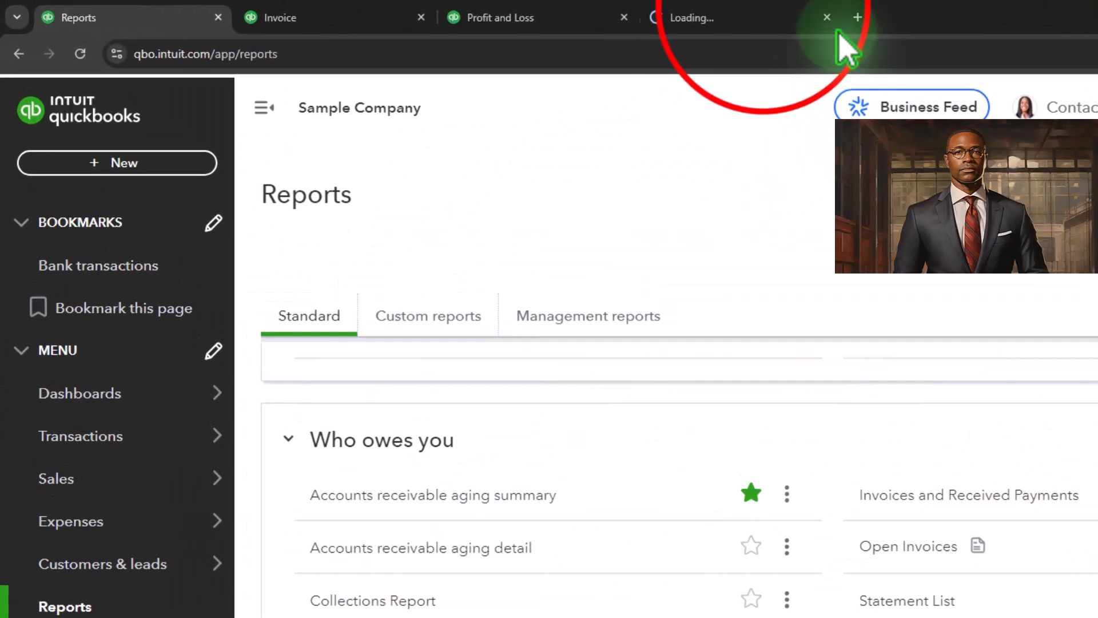
left_click(503, 14)
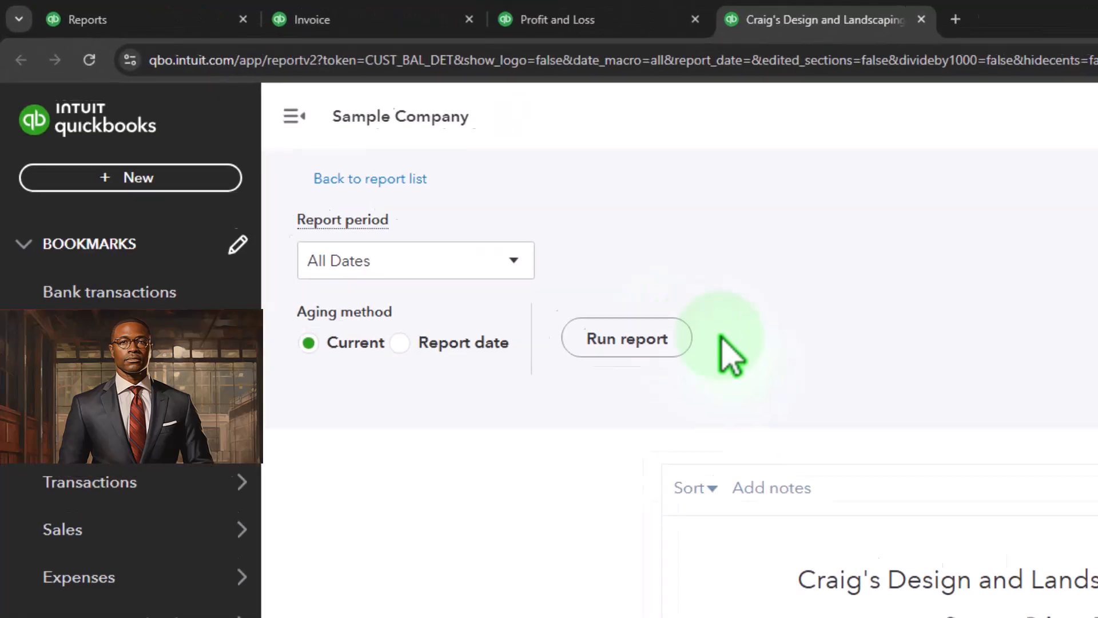
left_click(335, 133)
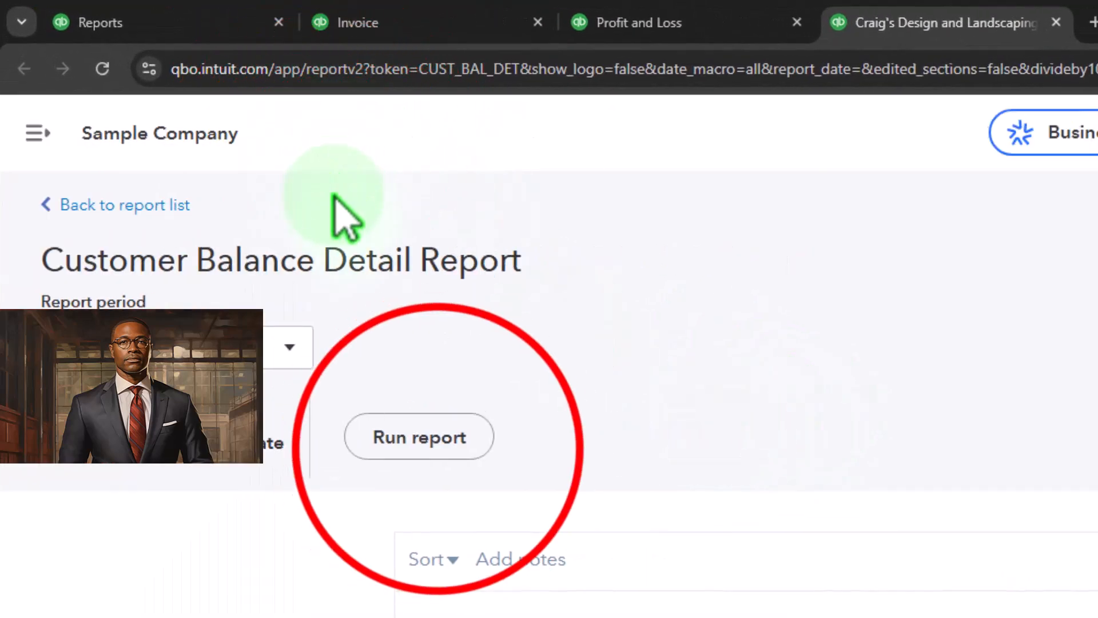
Step: Rerun the Customer Balance Detail report and examine the open balances customer by customer
left_click(435, 447)
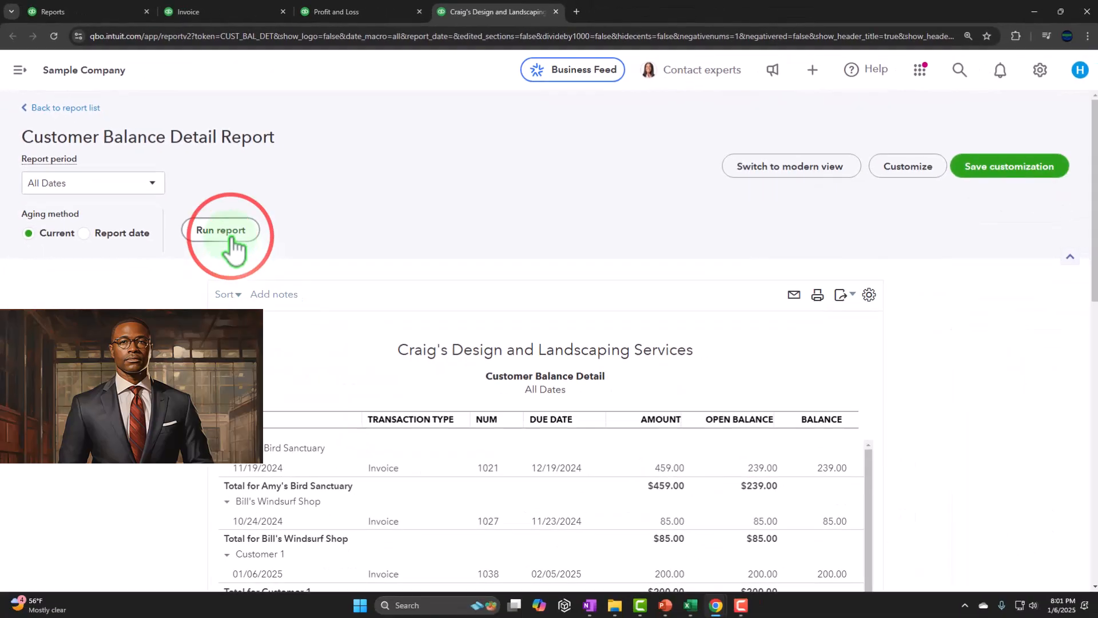
scroll(233, 246, "down", 4)
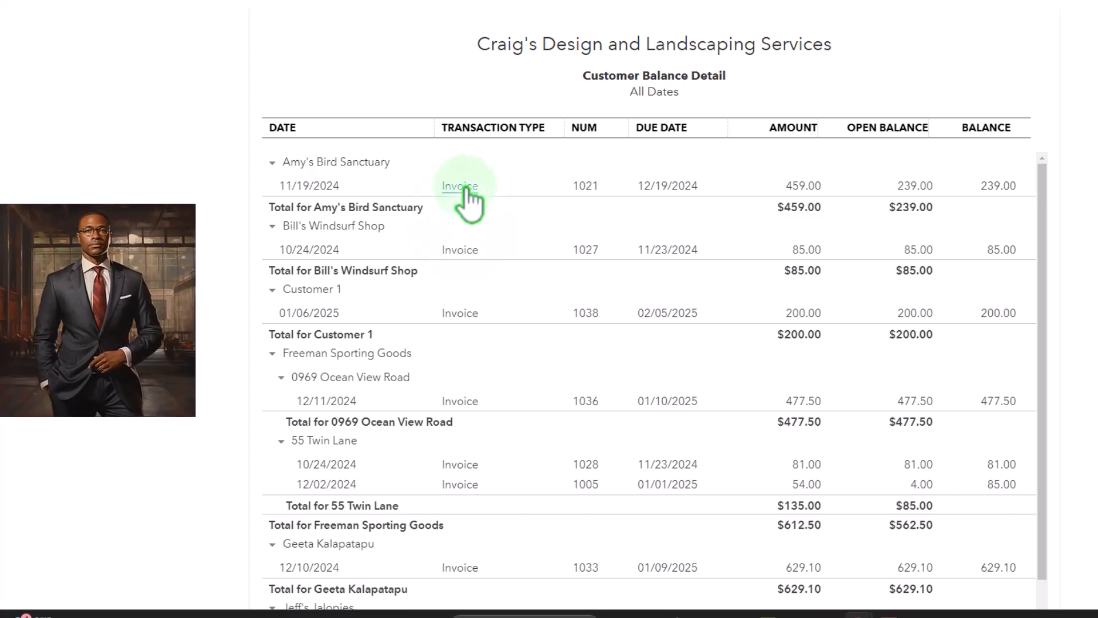
scroll(445, 211, "down", 1)
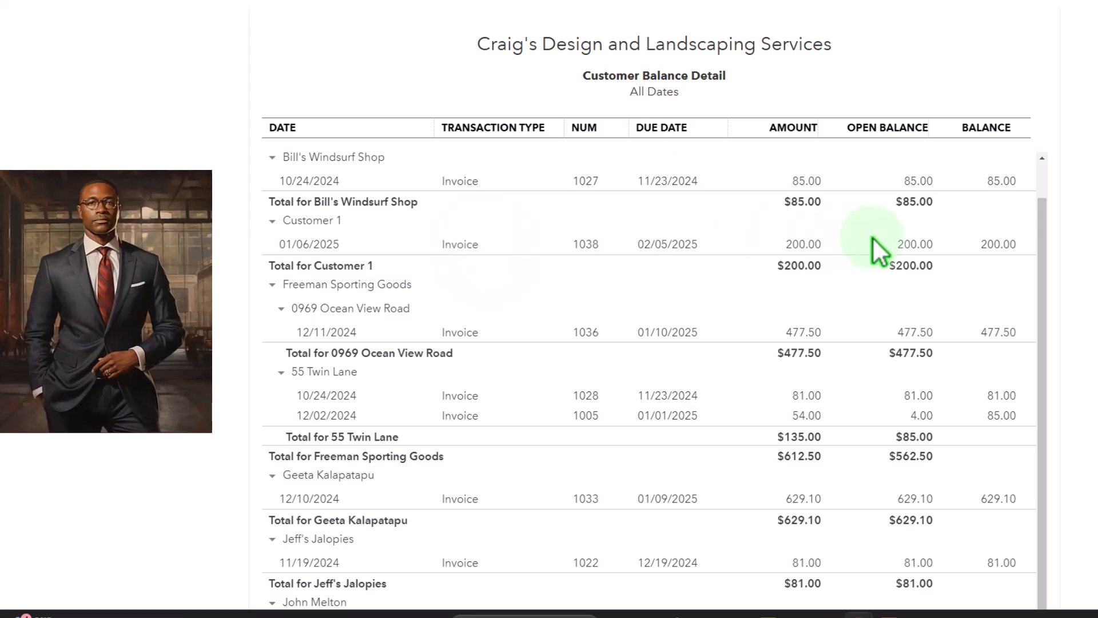
scroll(874, 237, "down", 6)
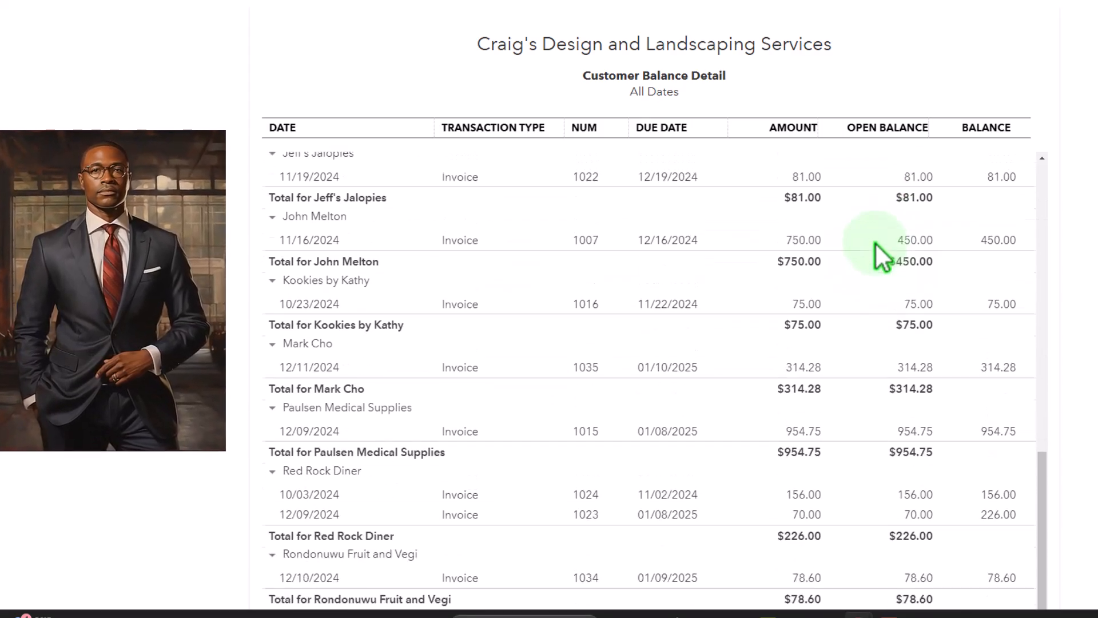
scroll(875, 248, "down", 8)
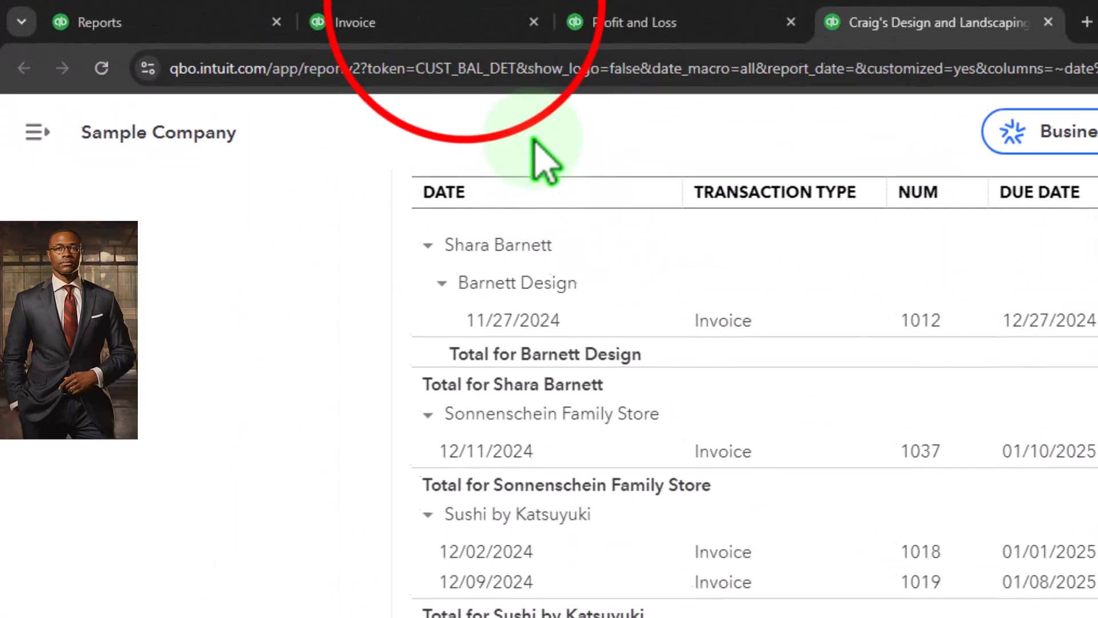
Step: Recheck the Balance Sheet's Accounts Receivable, then open the All sales list with the navigation menu collapsed
left_click(480, 22)
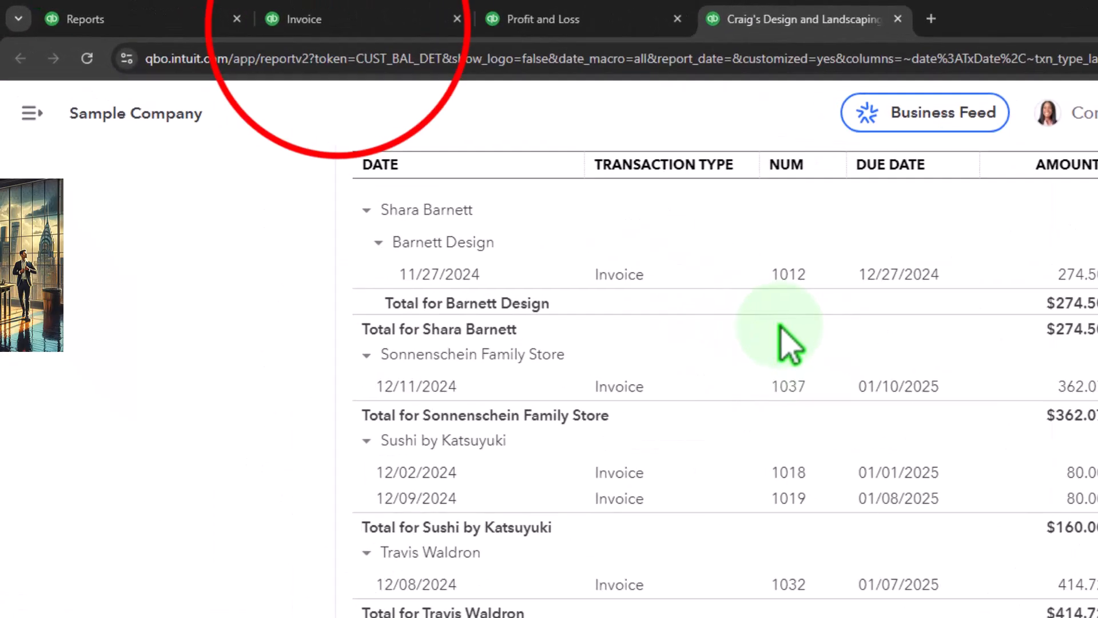
left_click(337, 25)
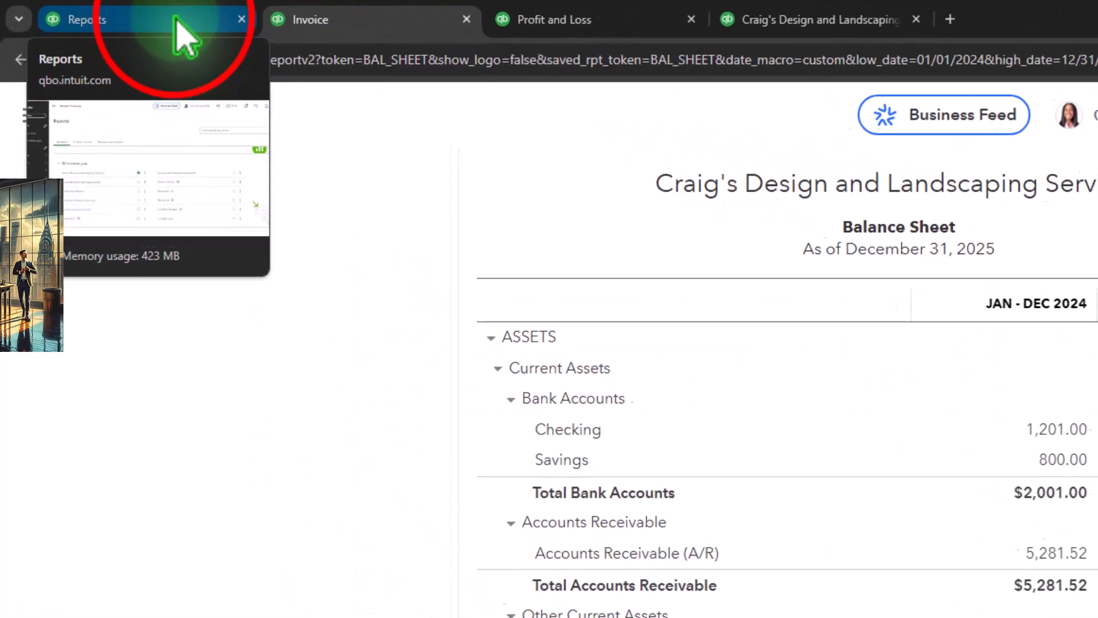
left_click(181, 22)
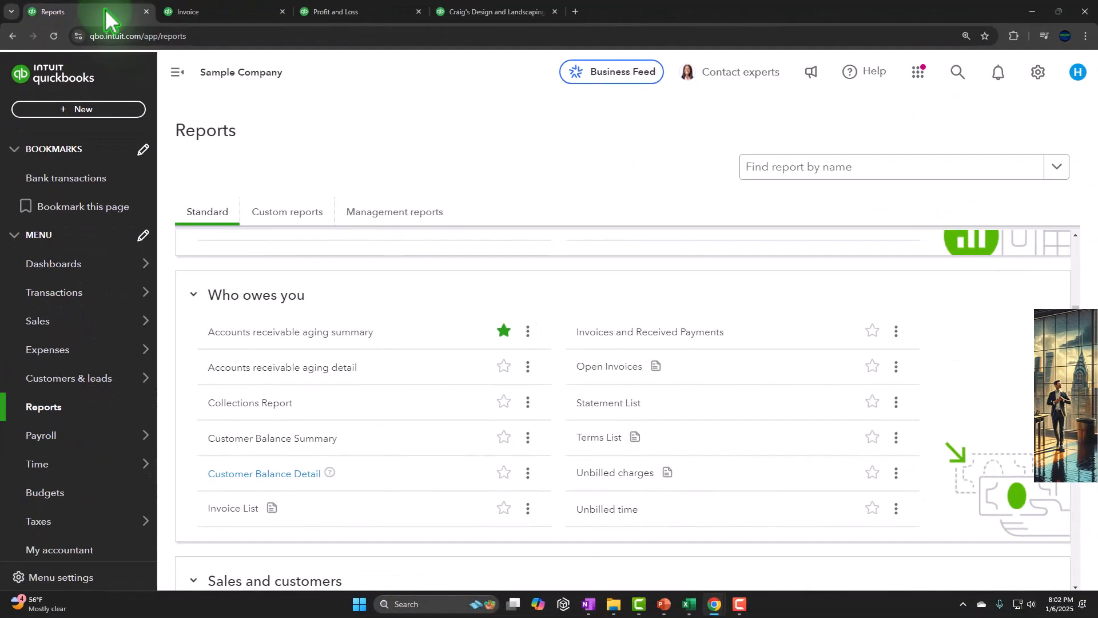
left_click(38, 321)
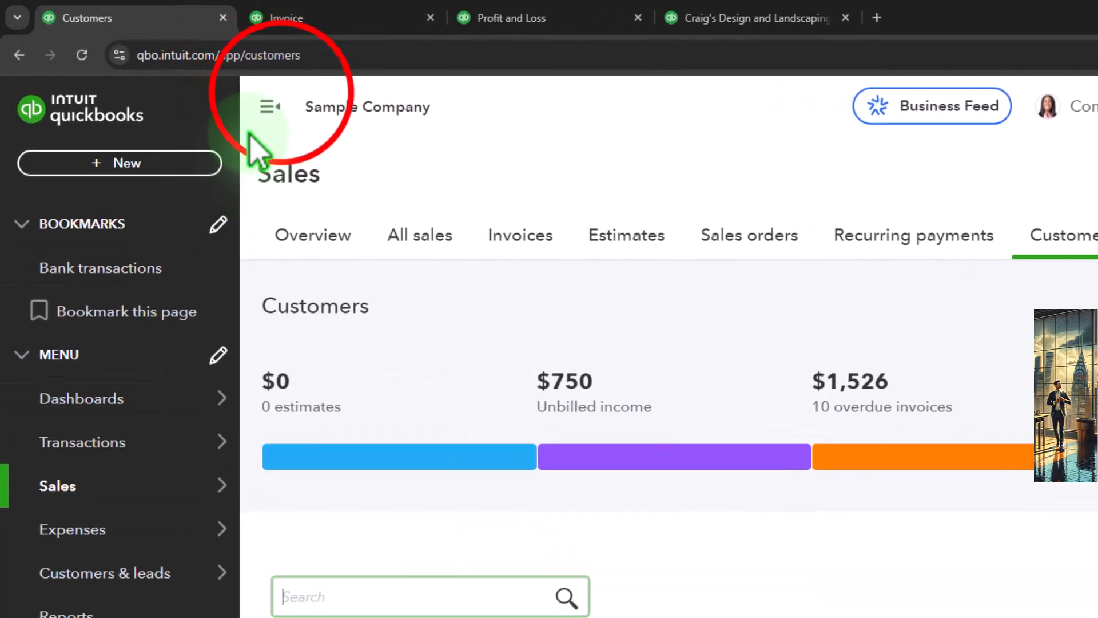
left_click(268, 108)
left_click(159, 191)
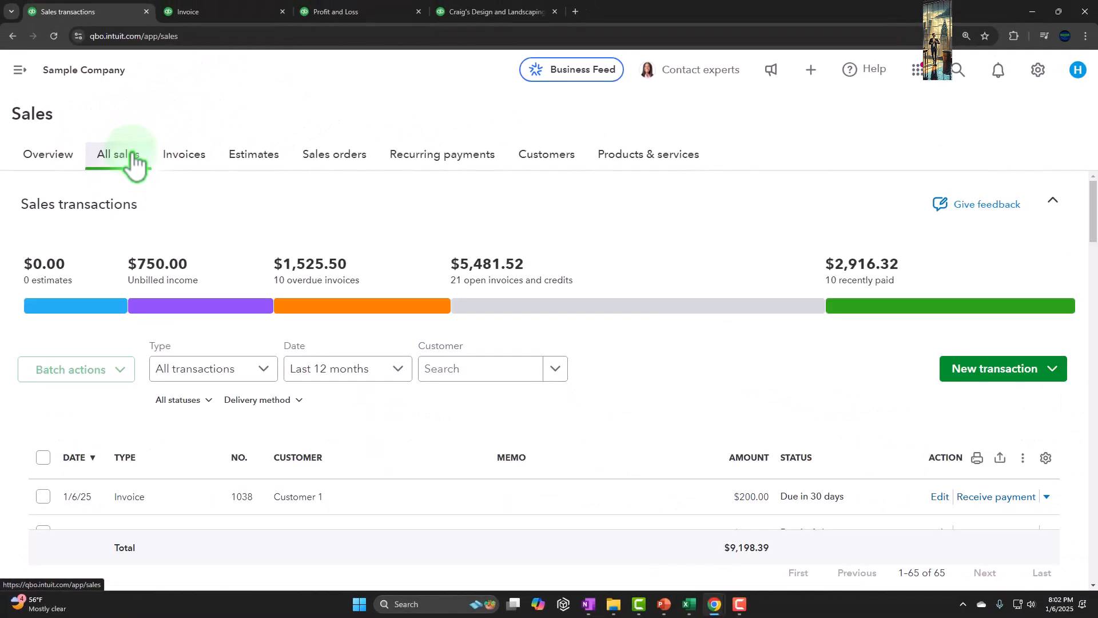
Step: Filter the sales transactions to Invoices with Open status and find the invoice for Customer 1
scroll(134, 190, "down", 1)
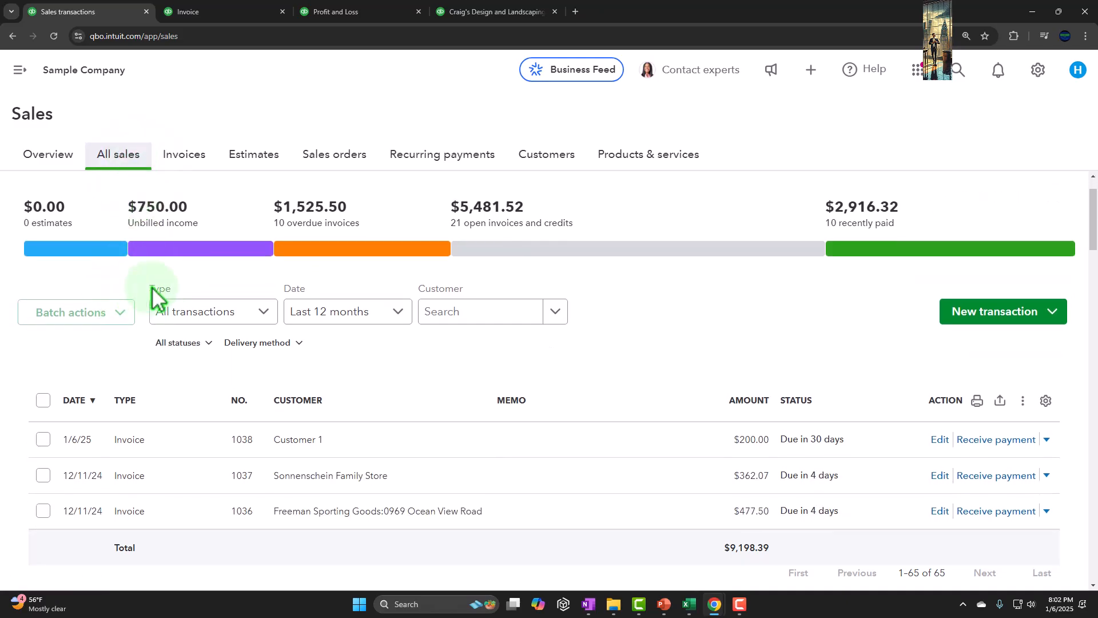
scroll(141, 293, "down", 1)
left_click(680, 262)
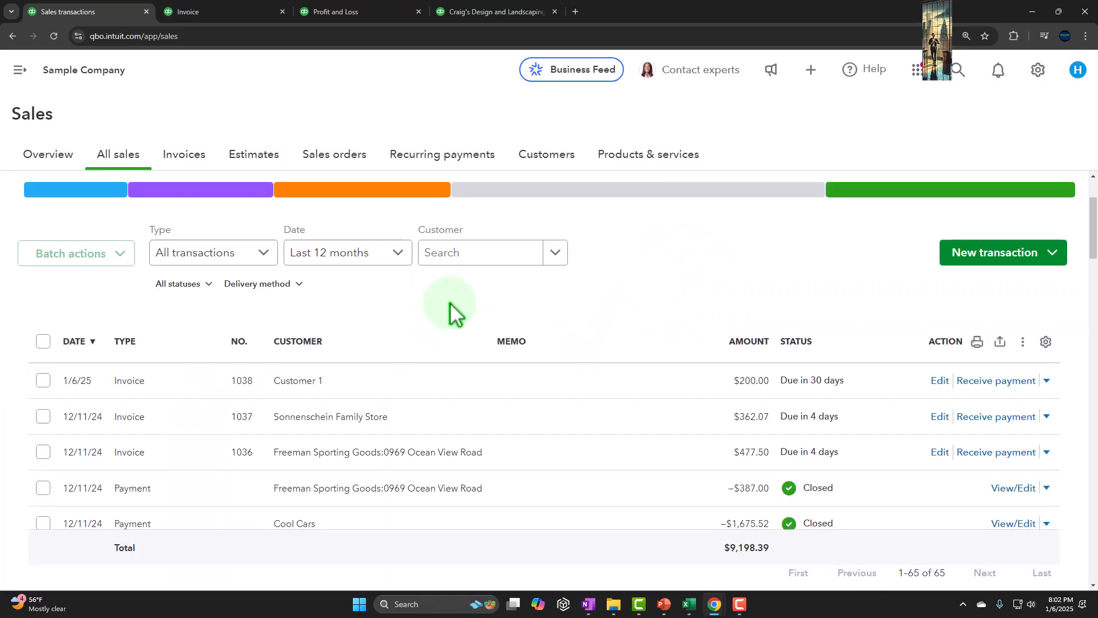
scroll(463, 298, "up", 2)
left_click(261, 256)
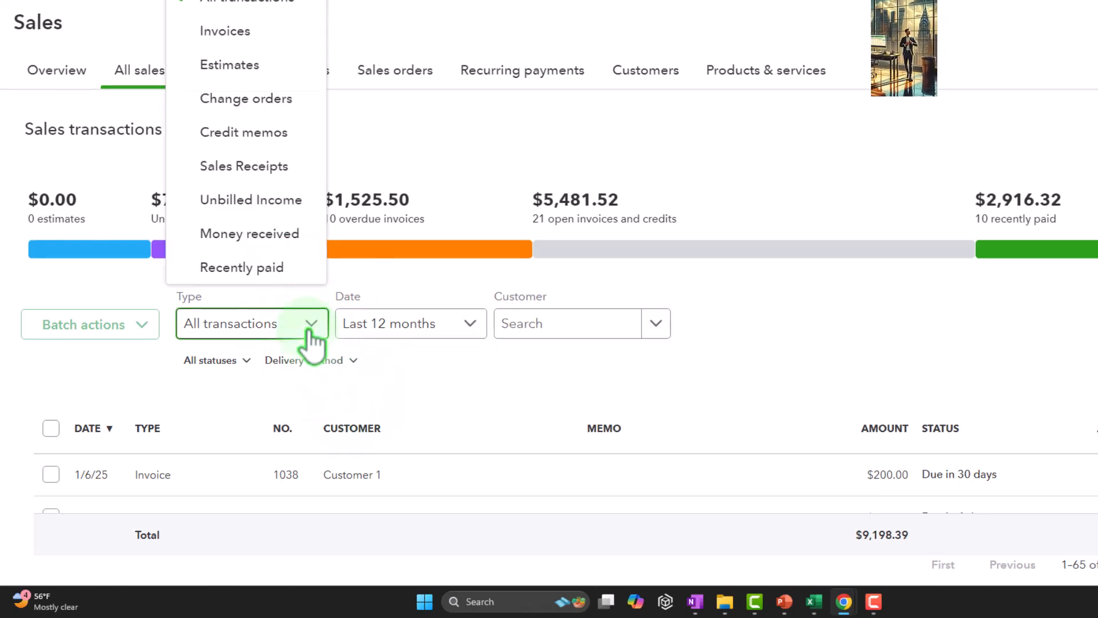
left_click(240, 34)
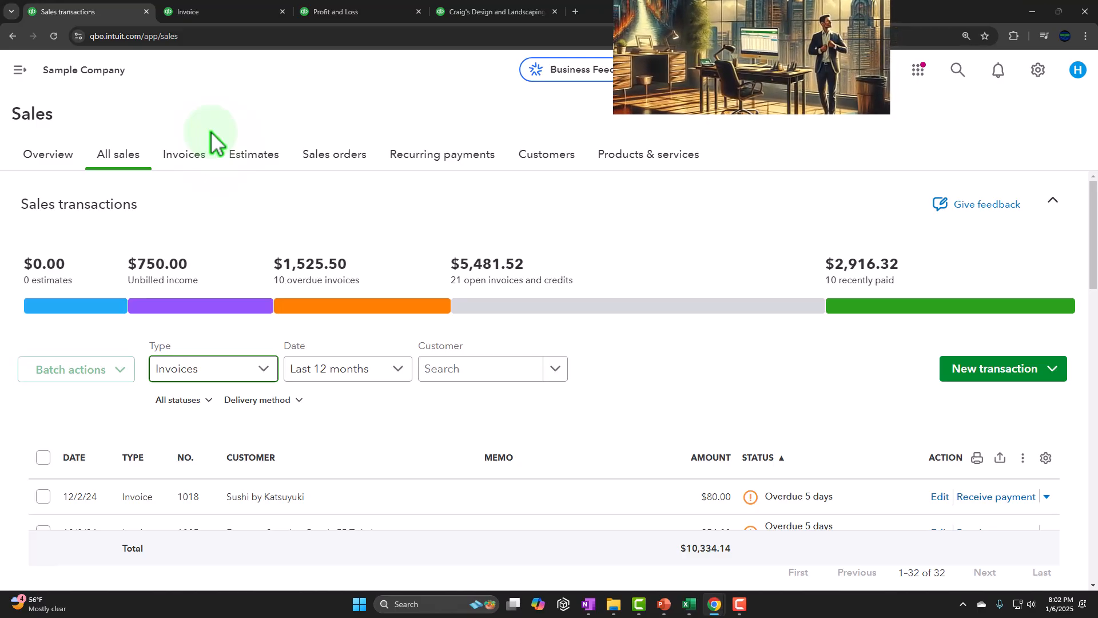
scroll(230, 360, "down", 1)
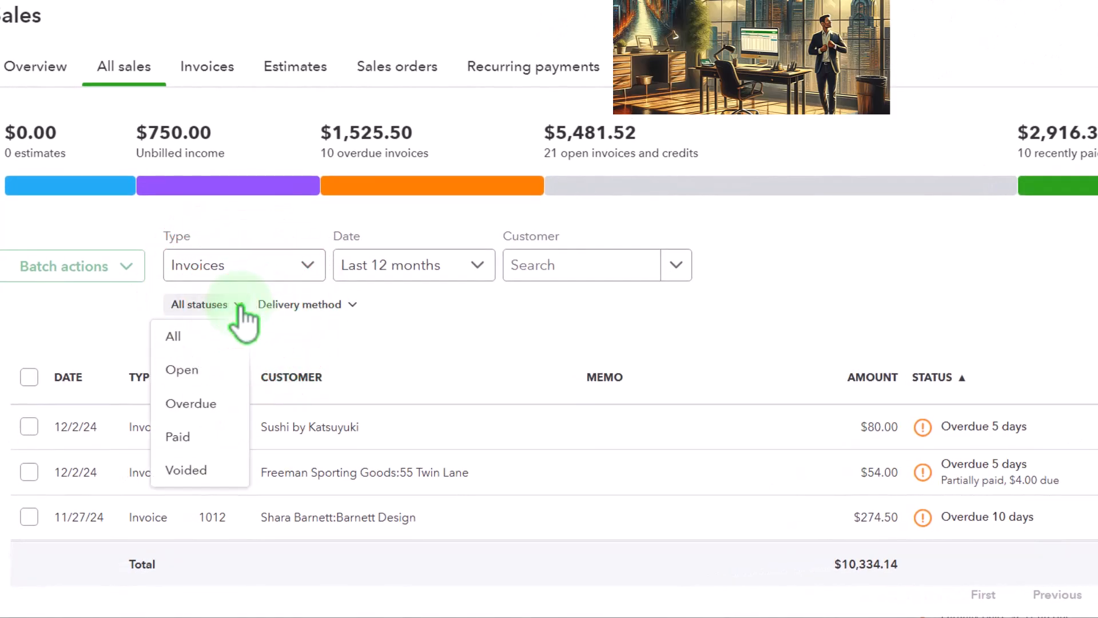
left_click(185, 369)
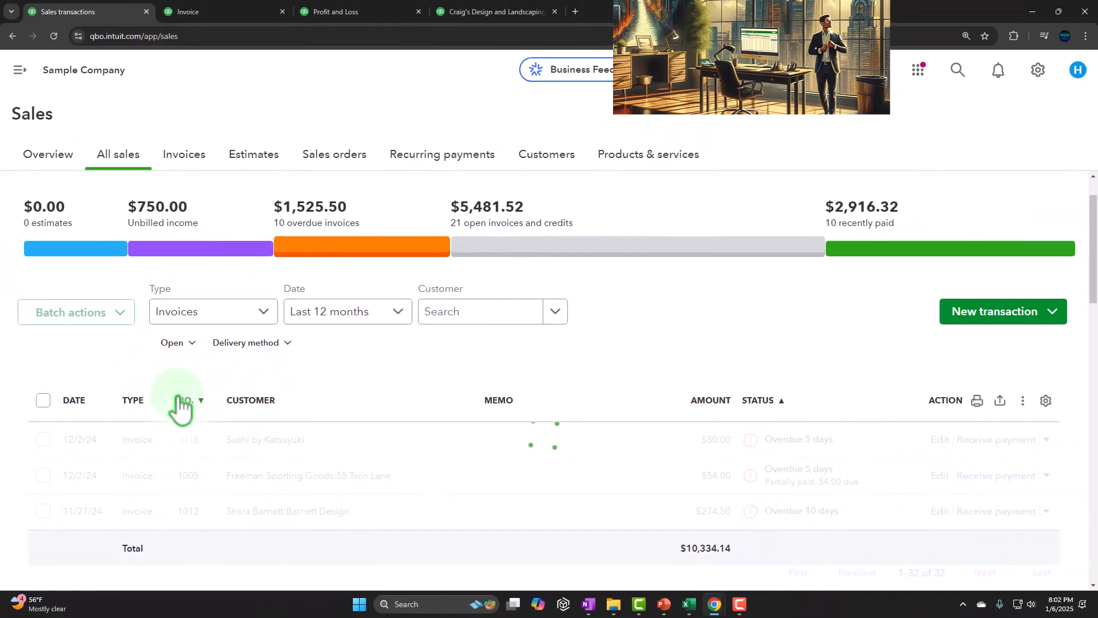
scroll(180, 406, "down", 6)
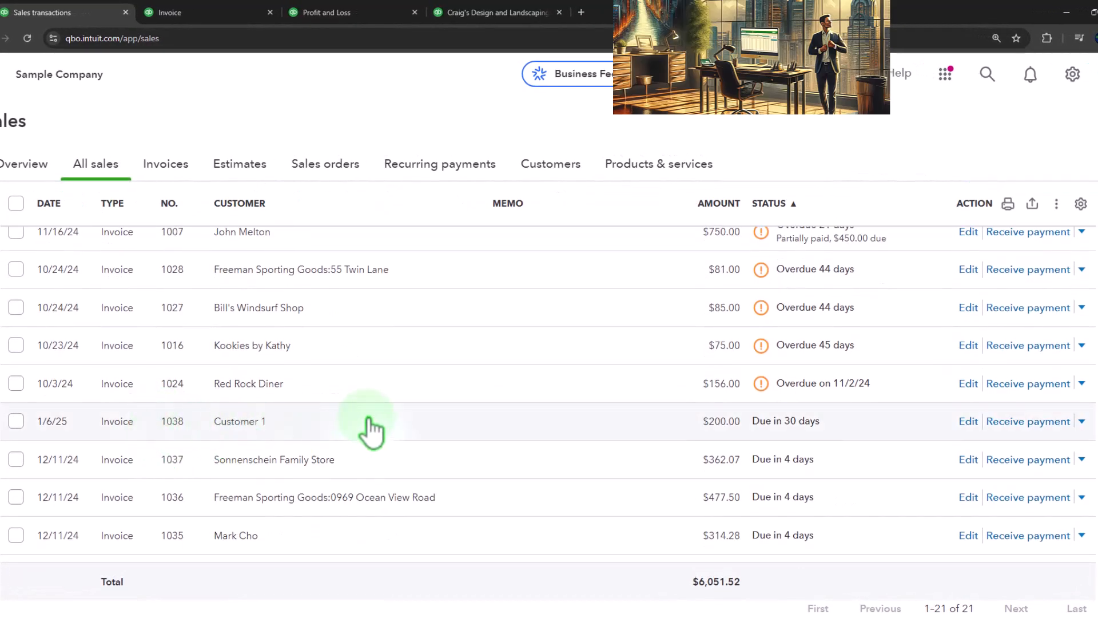
scroll(369, 427, "up", 10)
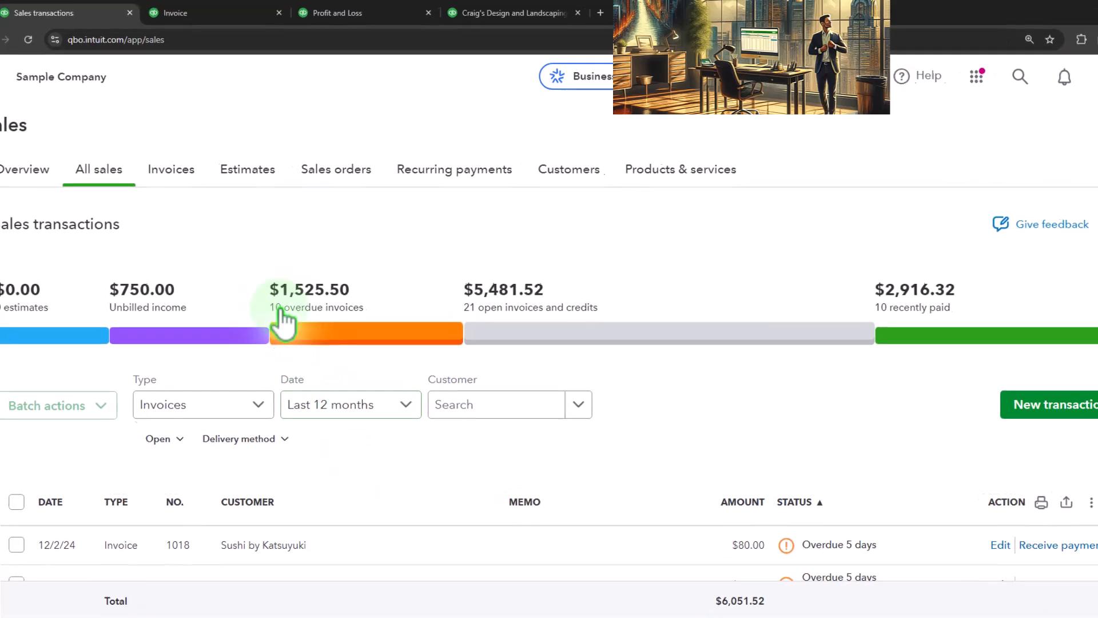
Step: Open the Invoices page, filter it to invoices not due yet, and find Customer 1's invoice
left_click(207, 206)
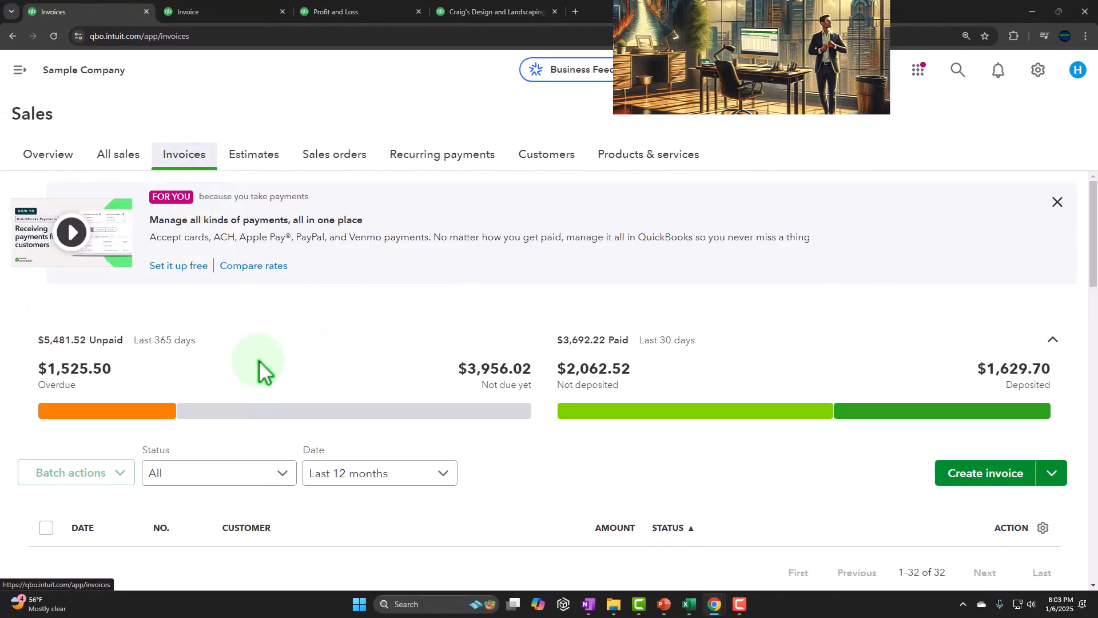
scroll(263, 372, "down", 2)
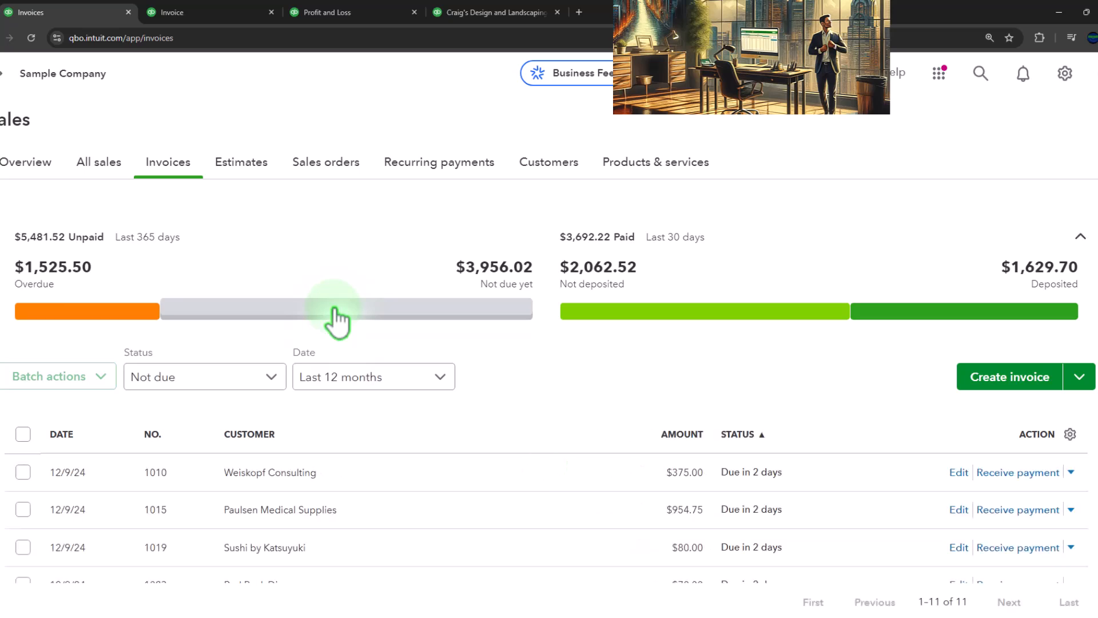
scroll(338, 324, "down", 5)
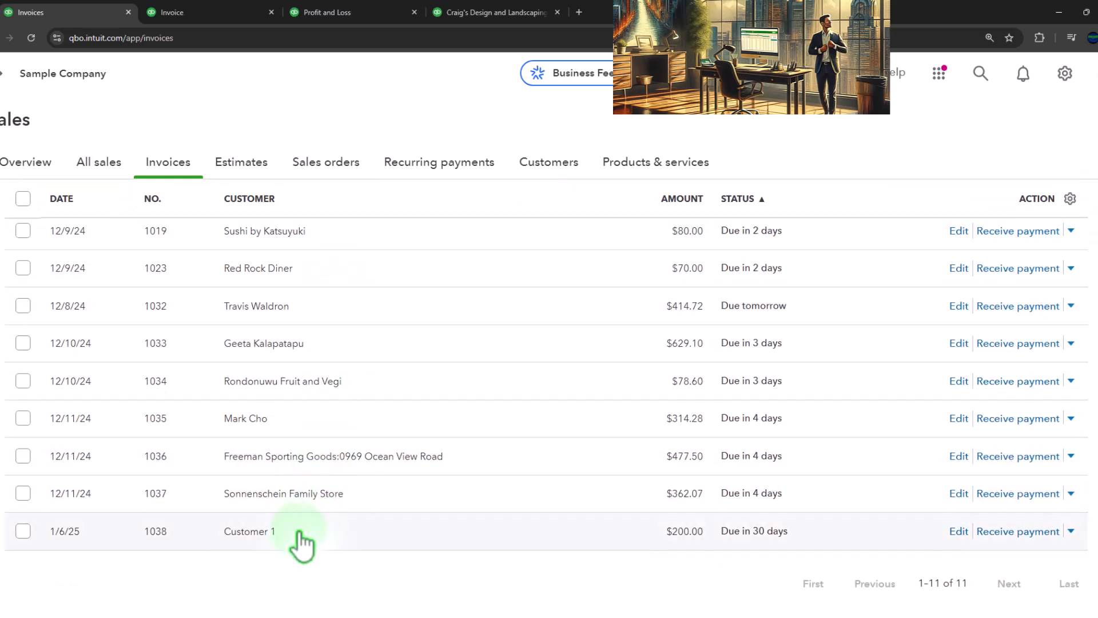
scroll(302, 547, "up", 5)
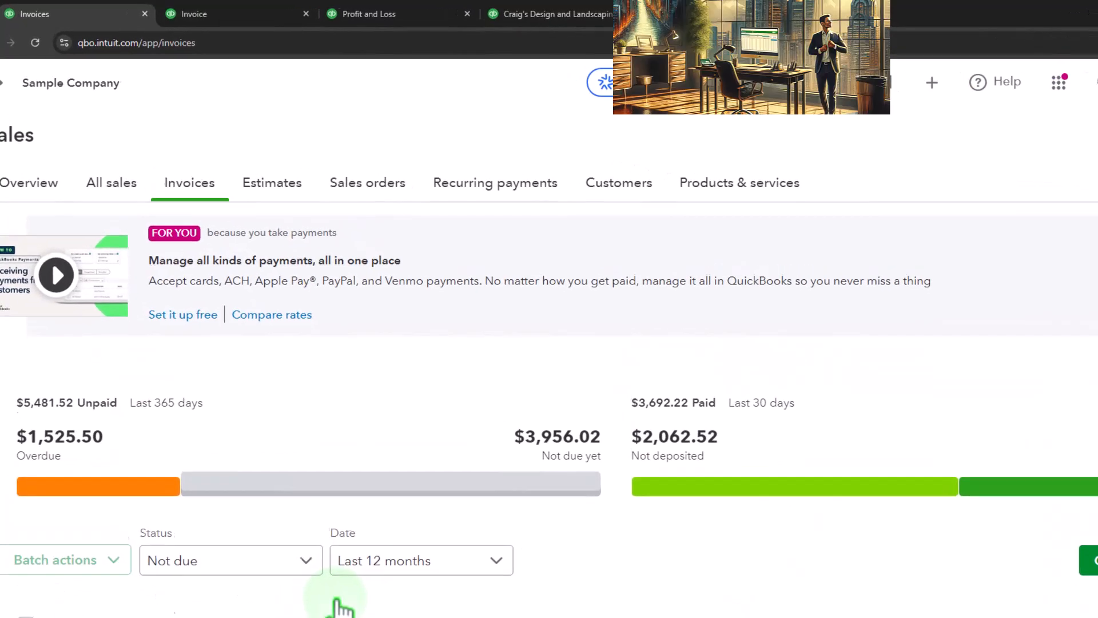
Step: Filter the Customers list by open invoices and check the pending invoice of Customer 1
left_click(678, 218)
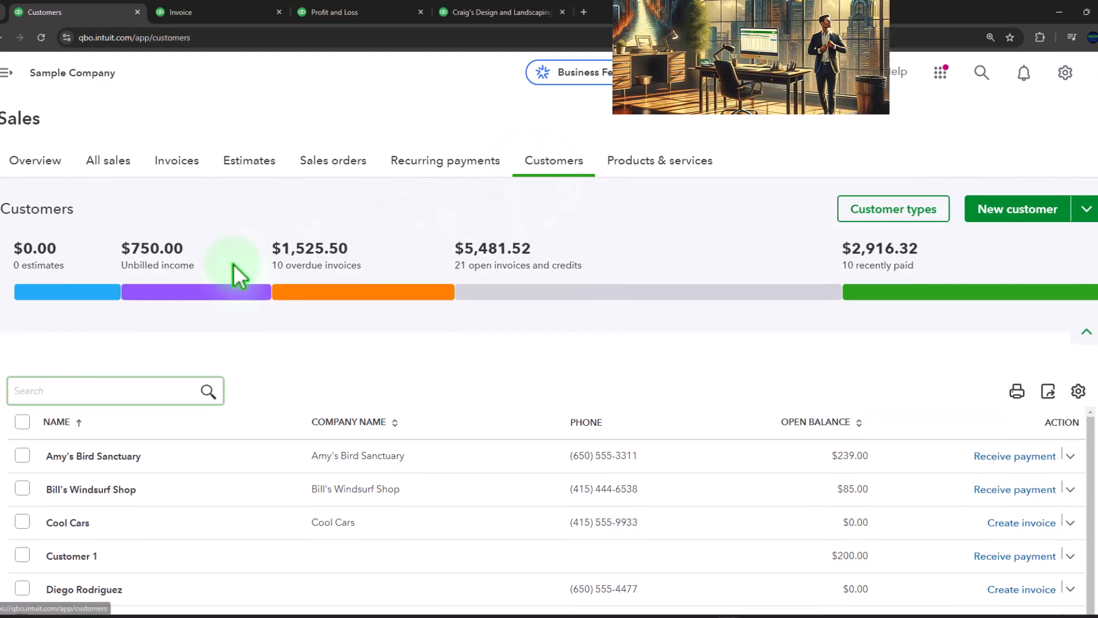
left_click(512, 309)
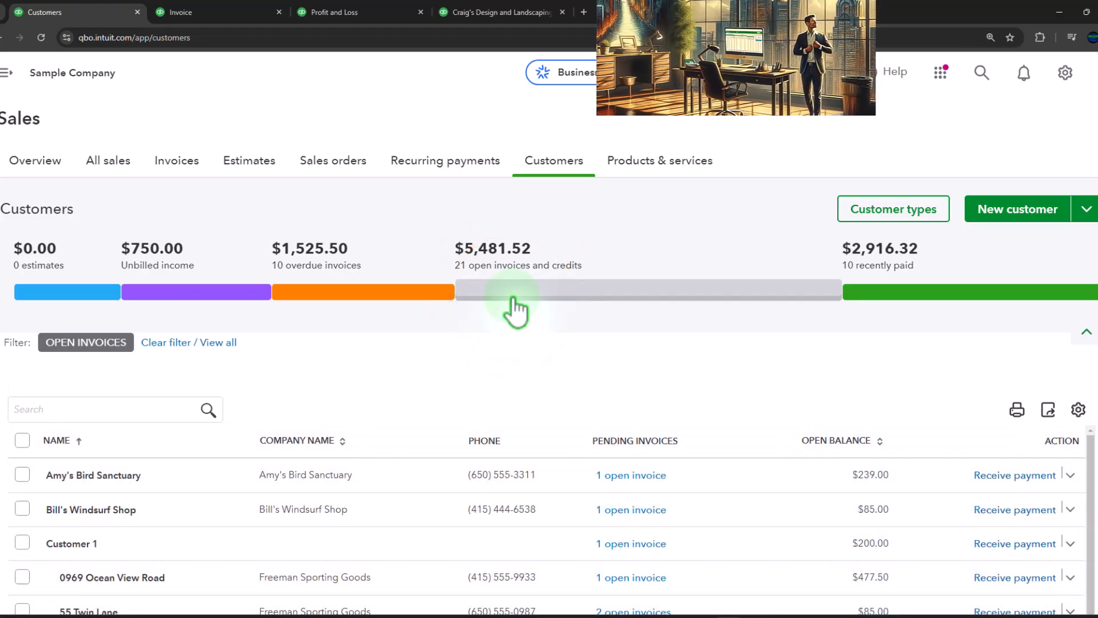
scroll(630, 380, "down", 3)
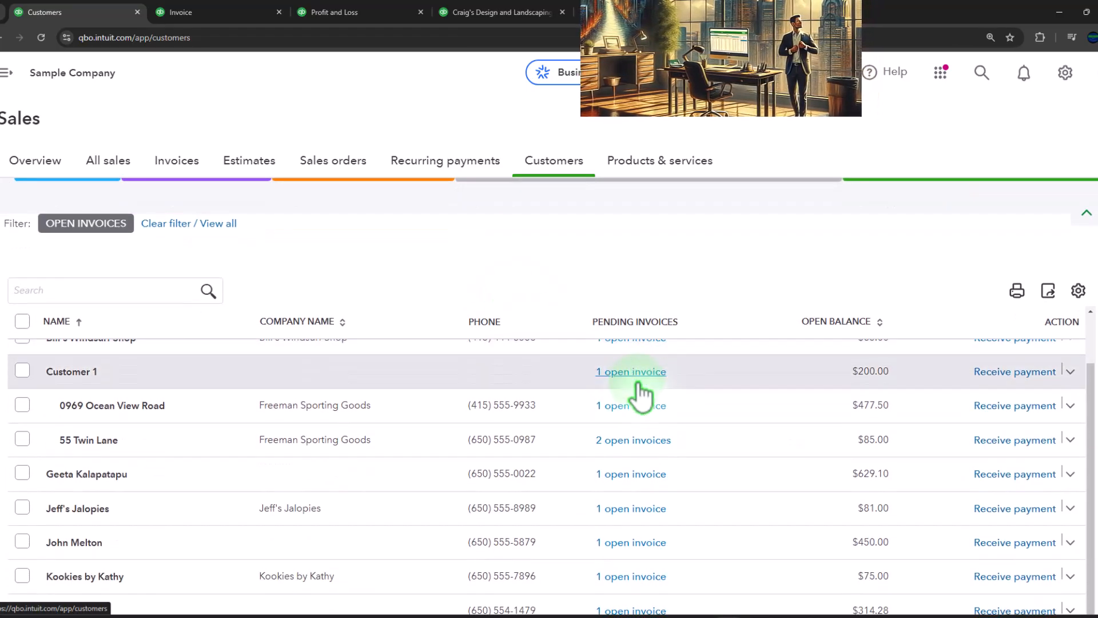
scroll(653, 418, "up", 1)
scroll(657, 449, "up", 2)
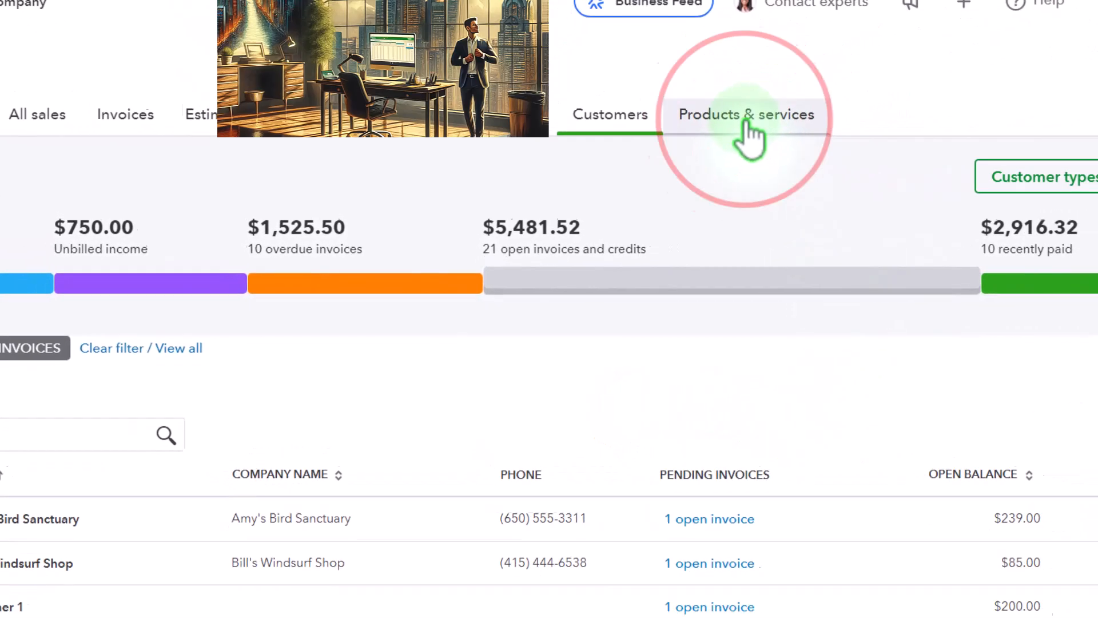
Step: Open the Products & services list and find Service item 1 and its taxable setting
left_click(755, 123)
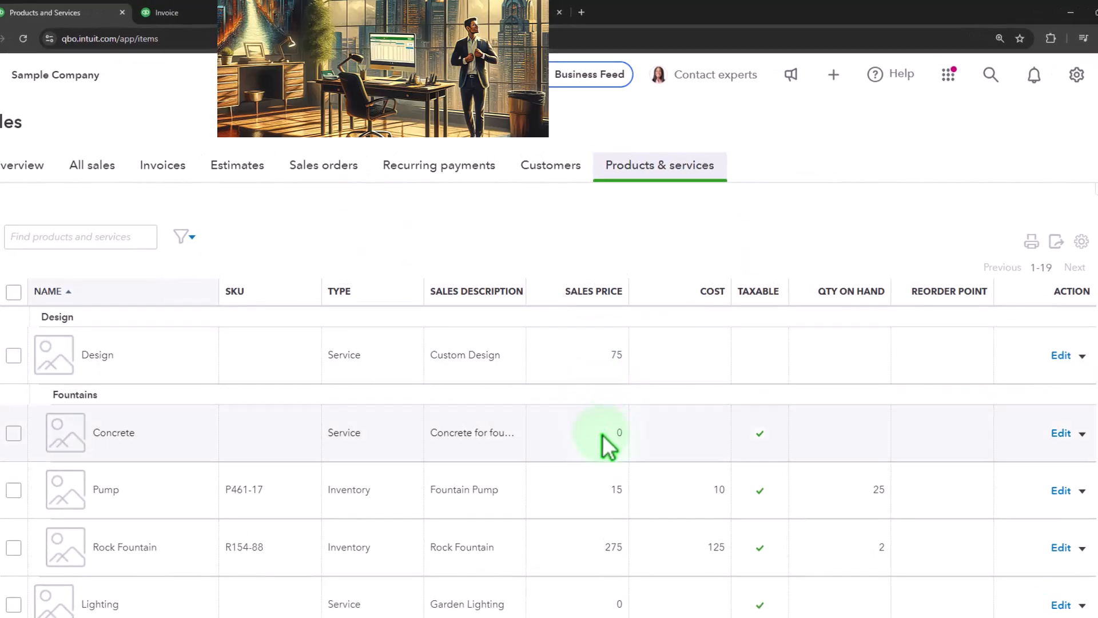
scroll(602, 435, "down", 10)
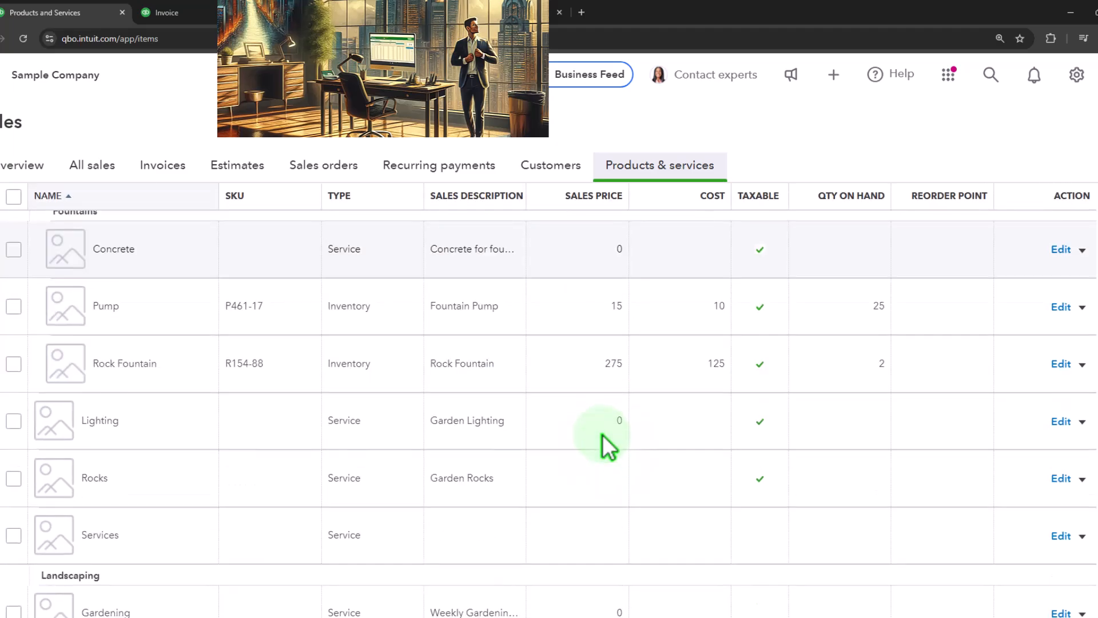
scroll(602, 435, "down", 6)
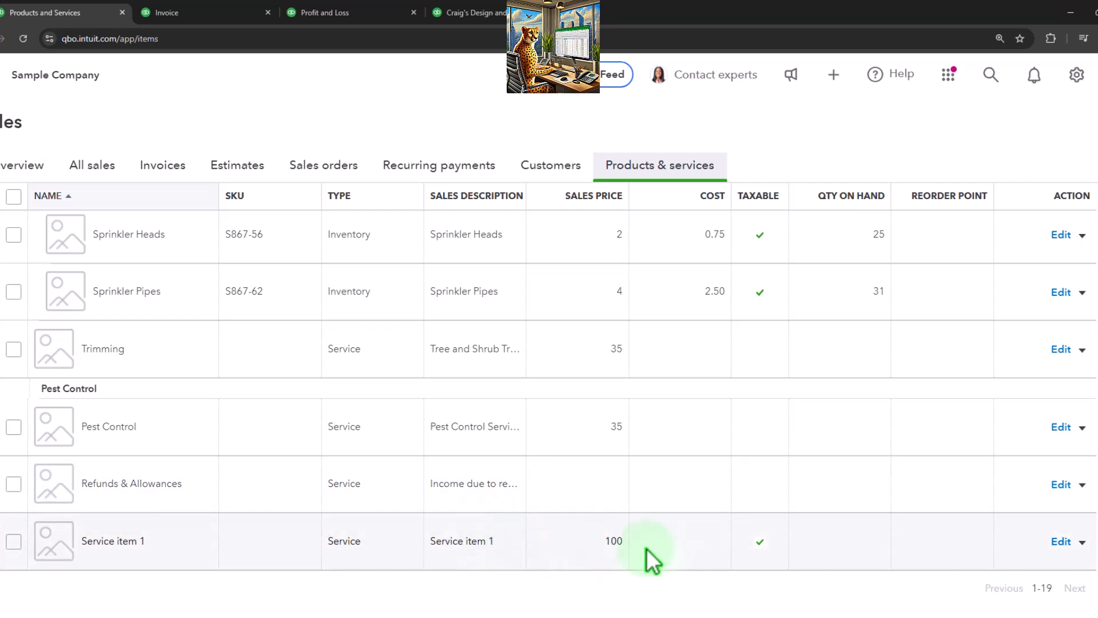
left_click(757, 543)
Step: Edit Service item 1, set its sales tax option to Nontaxable, and save the item
left_click(1050, 547)
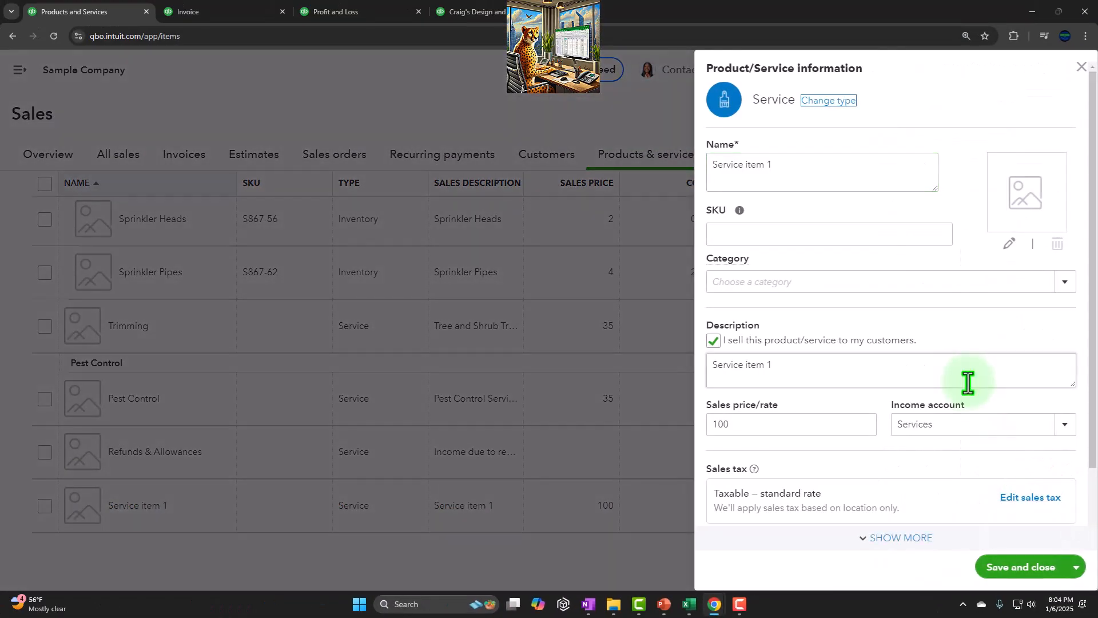
scroll(970, 372, "down", 2)
scroll(970, 375, "up", 1)
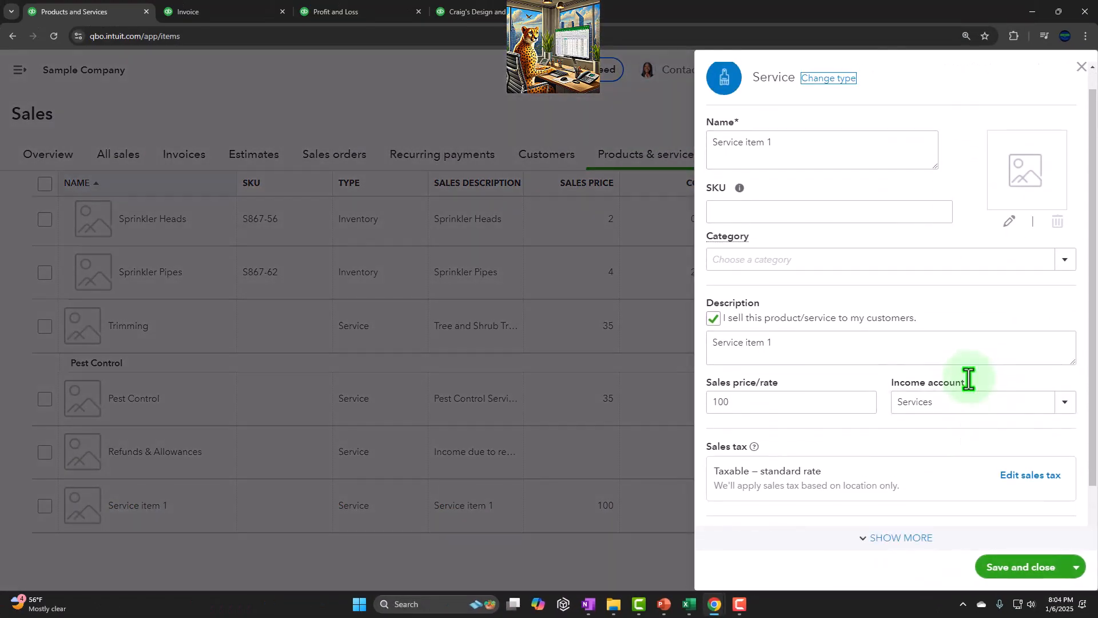
left_click(1036, 478)
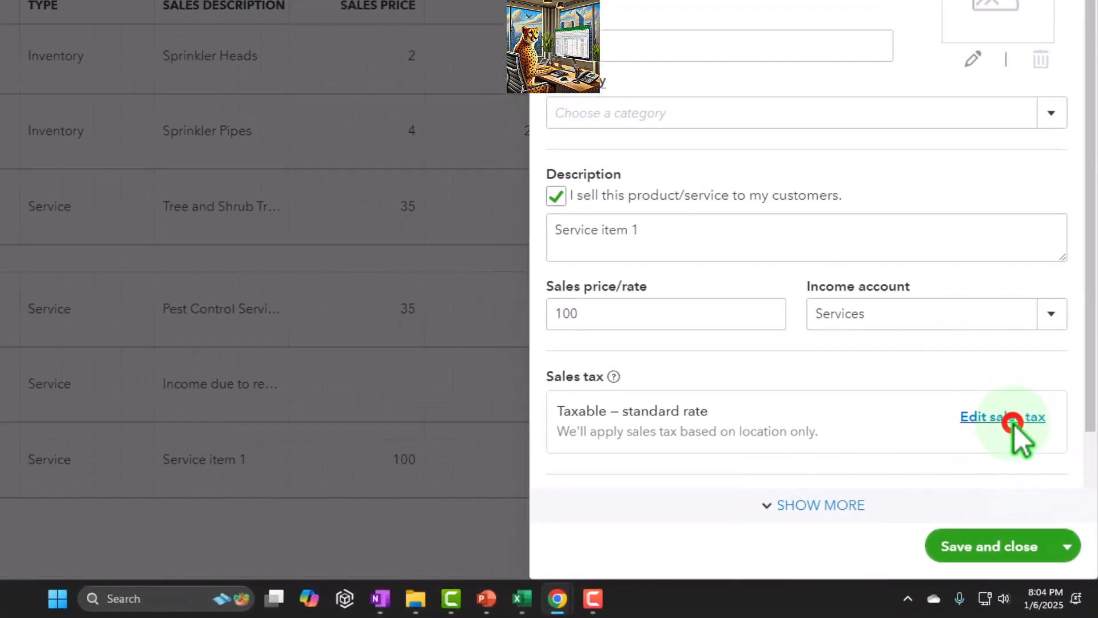
scroll(967, 275, "down", 3)
scroll(977, 292, "down", 2)
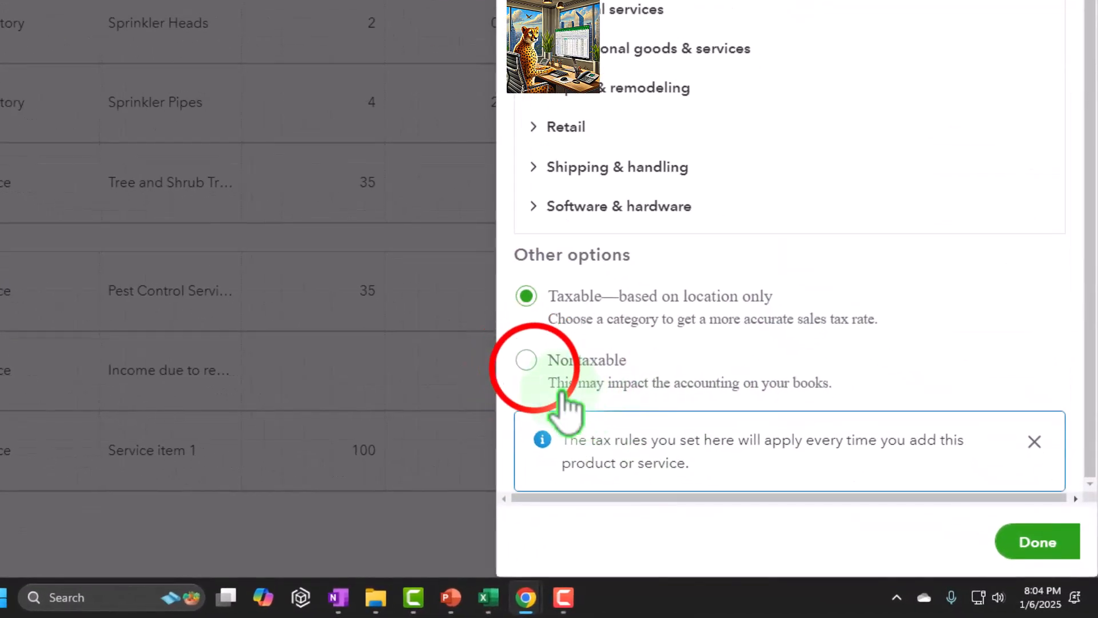
left_click(712, 444)
left_click(1038, 544)
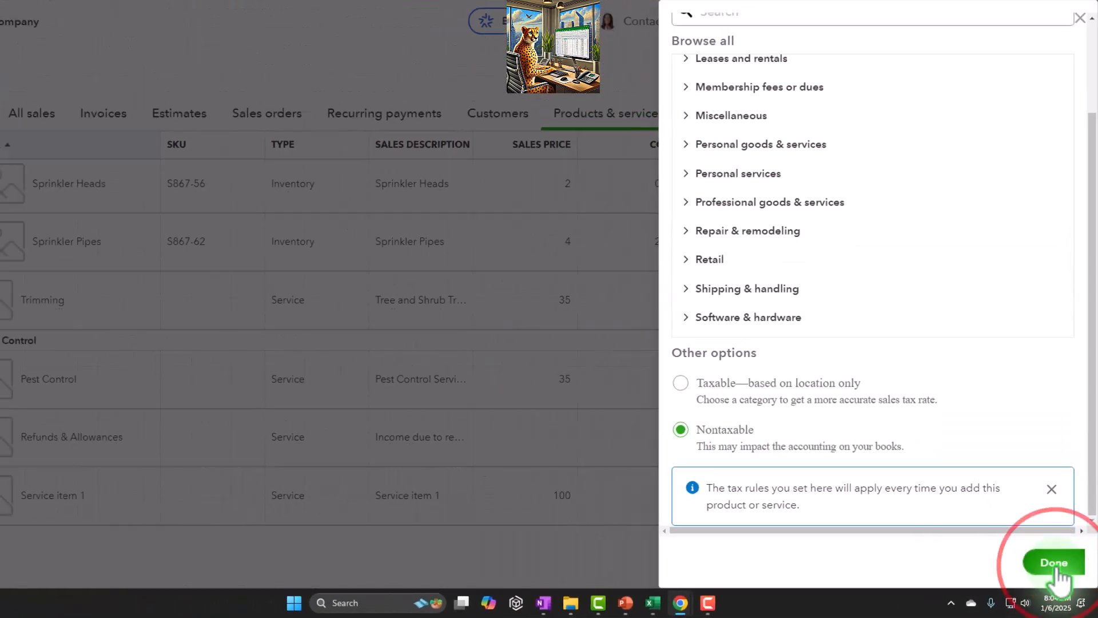
left_click(1030, 564)
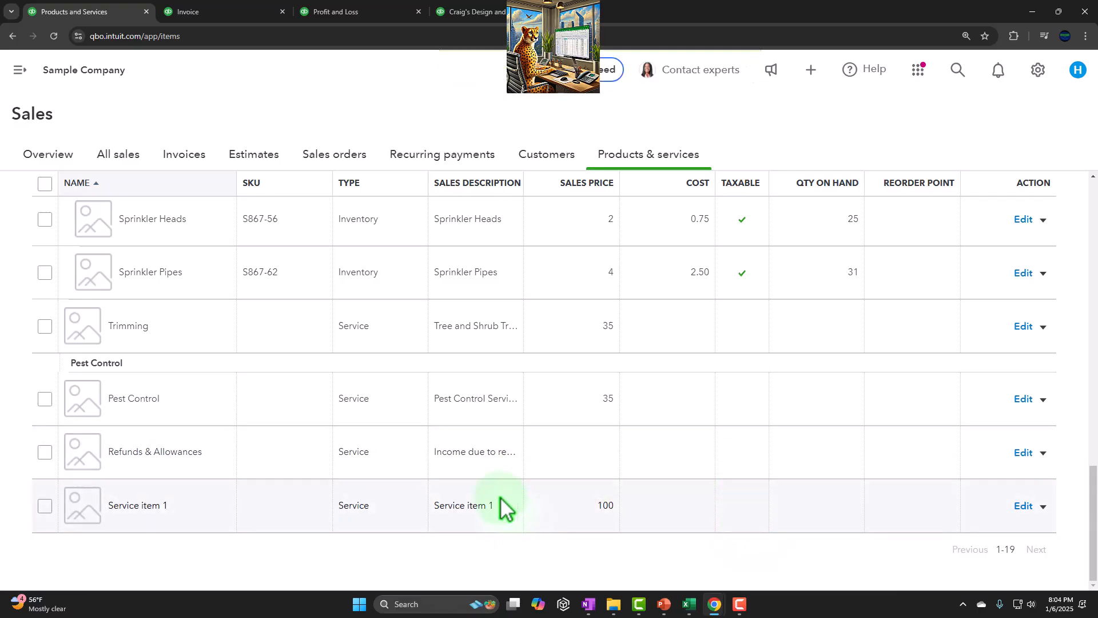
Step: Switch to OneNote to view the accounting flowchart, including the Customers cycle
scroll(503, 373, "up", 4)
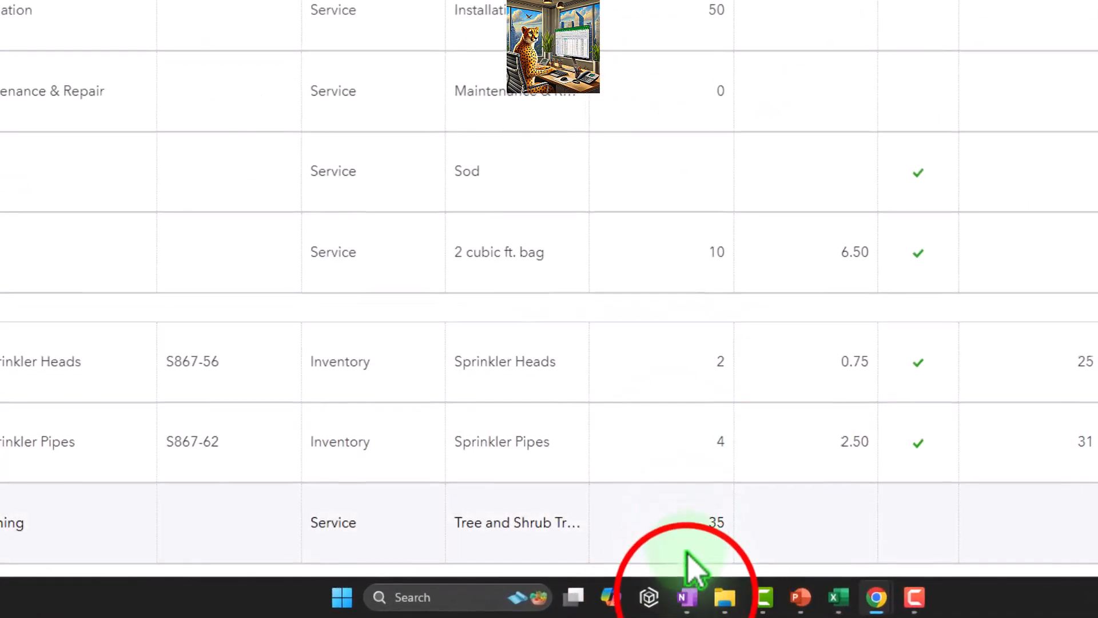
left_click(686, 597)
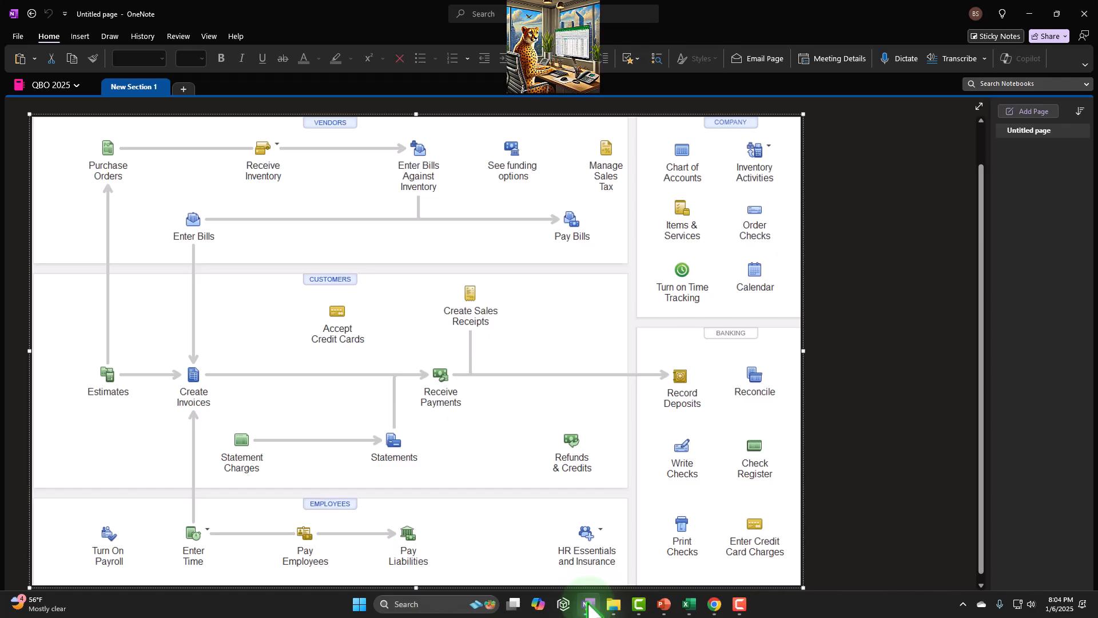
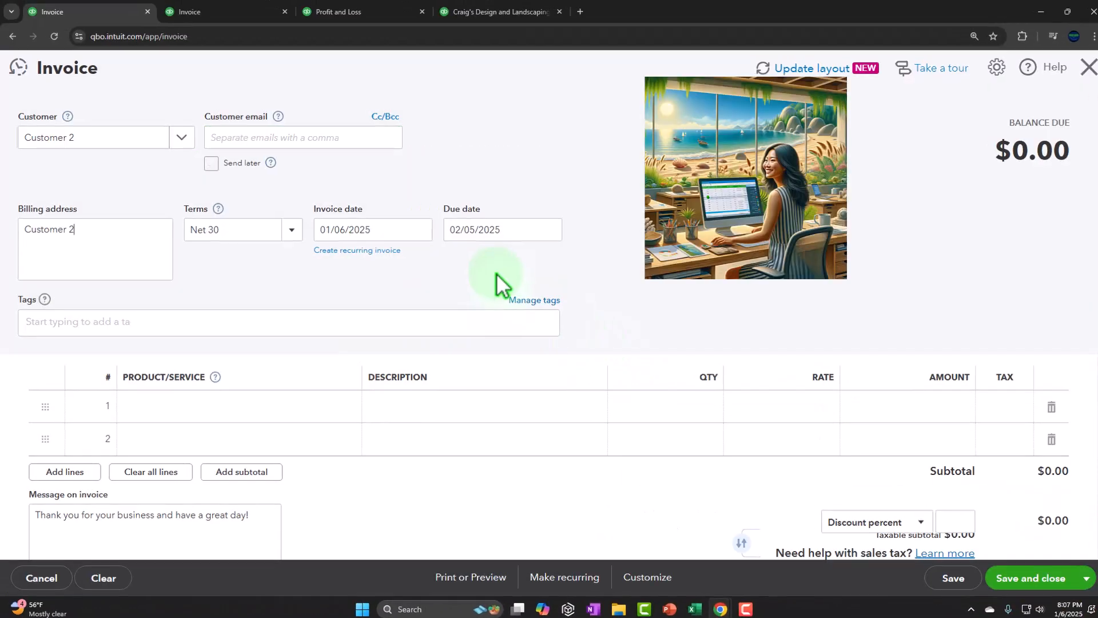
Step: Set Customer 2's invoice date to 01/07/2025 and move on to the first product/service line
key("plus")
key("Tab")
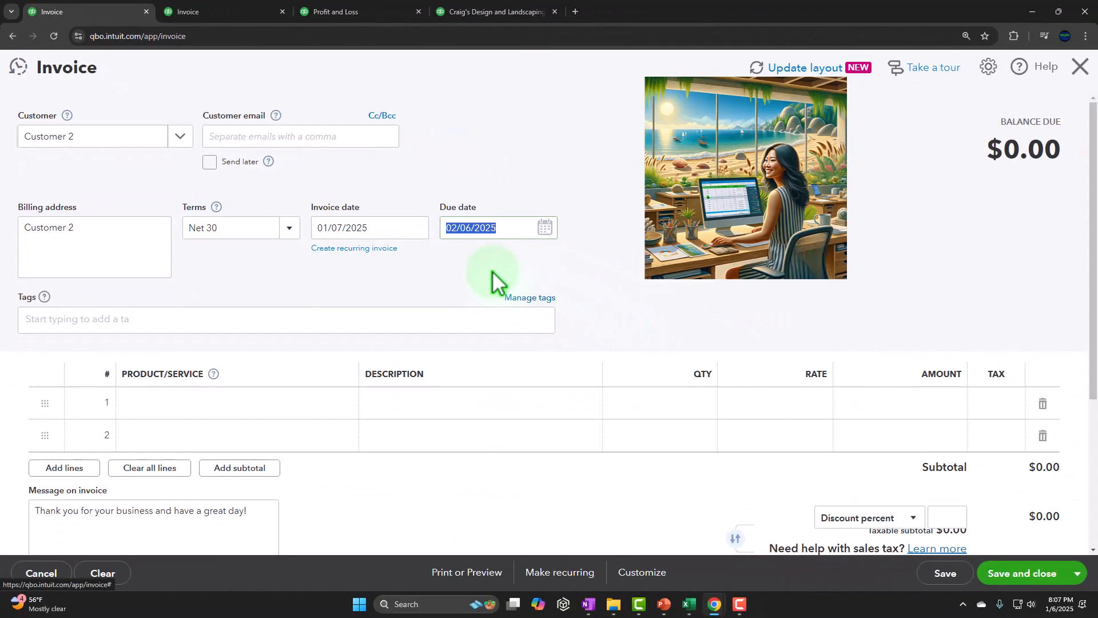
key("Tab")
key("Tab")
key("Tab")
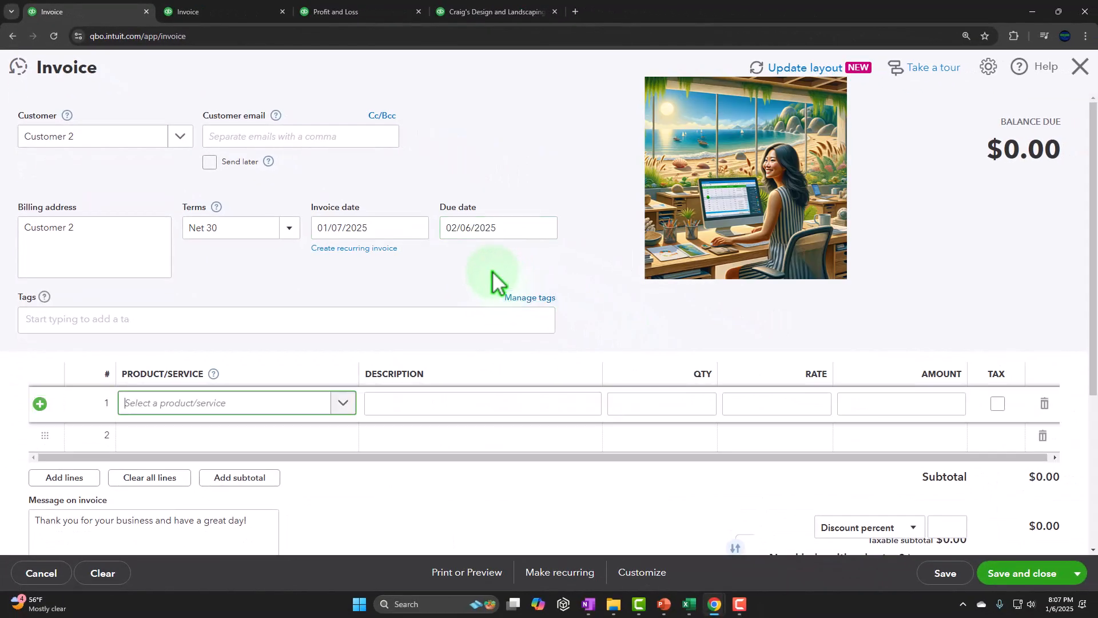
Step: On the first invoice line, add a new product of type Inventory, with the name spelled Inventory item 1
type("INve")
key("BackSpace")
key("BackSpace")
key("BackSpace")
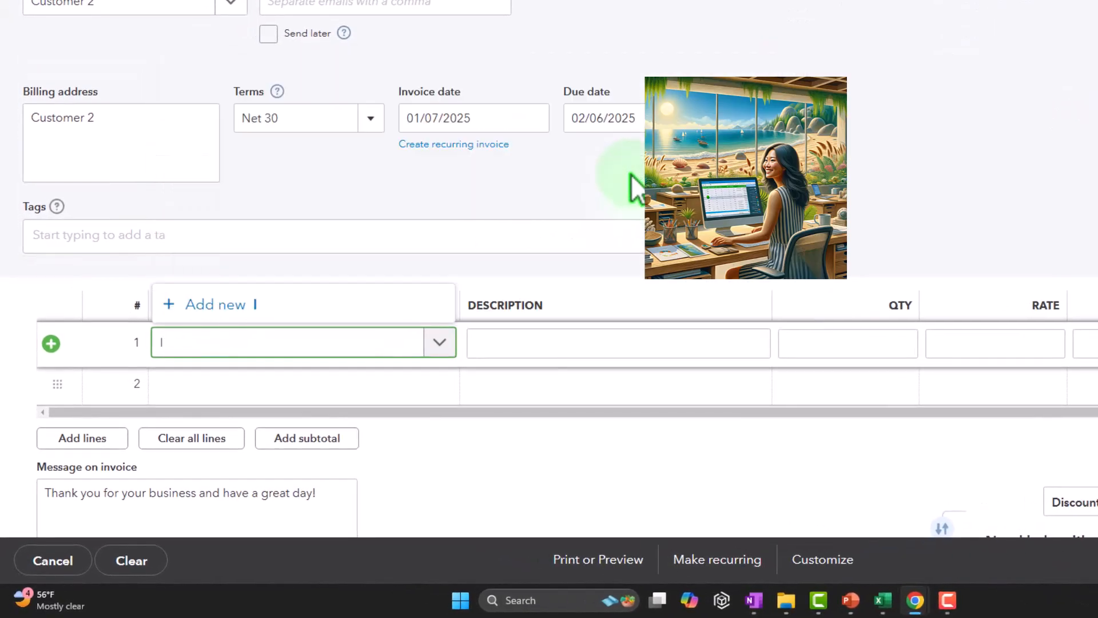
type("nventorty item 1")
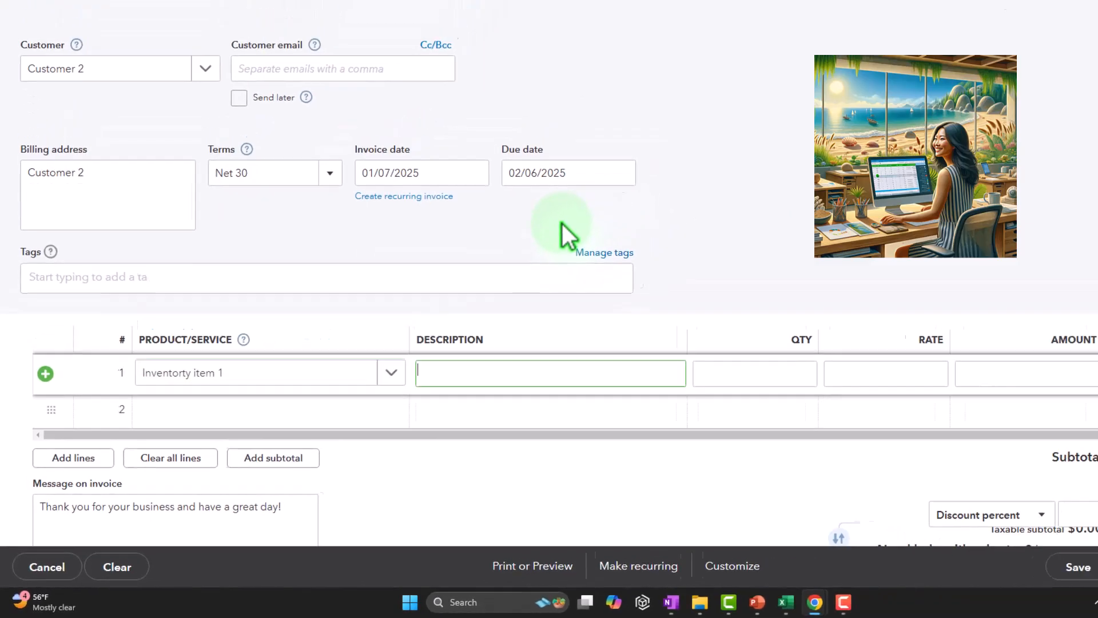
key("Tab")
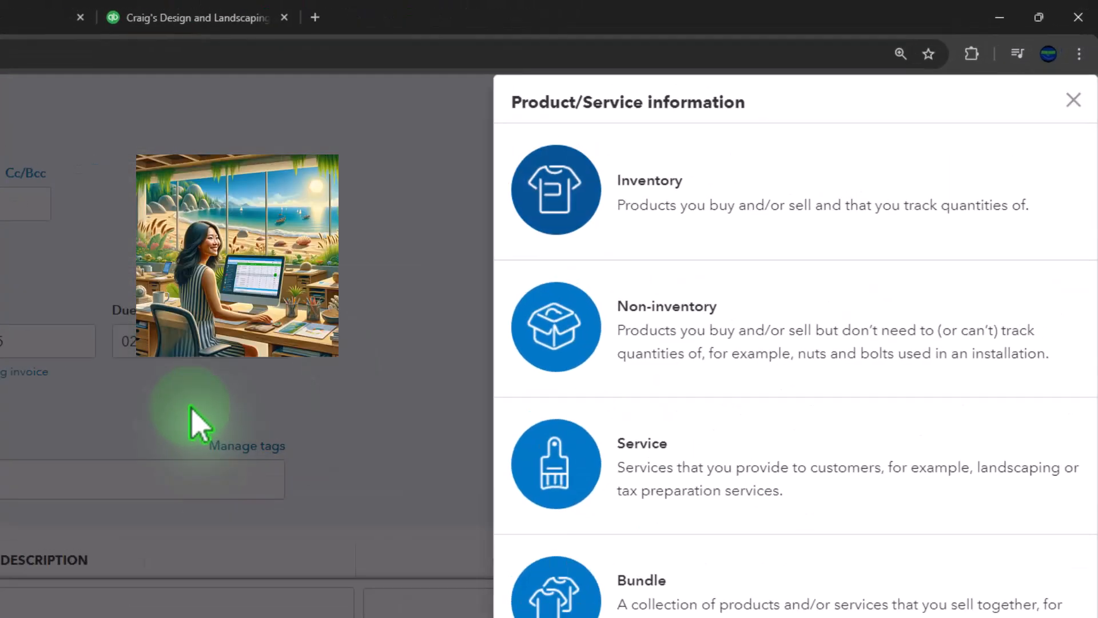
left_click(670, 206)
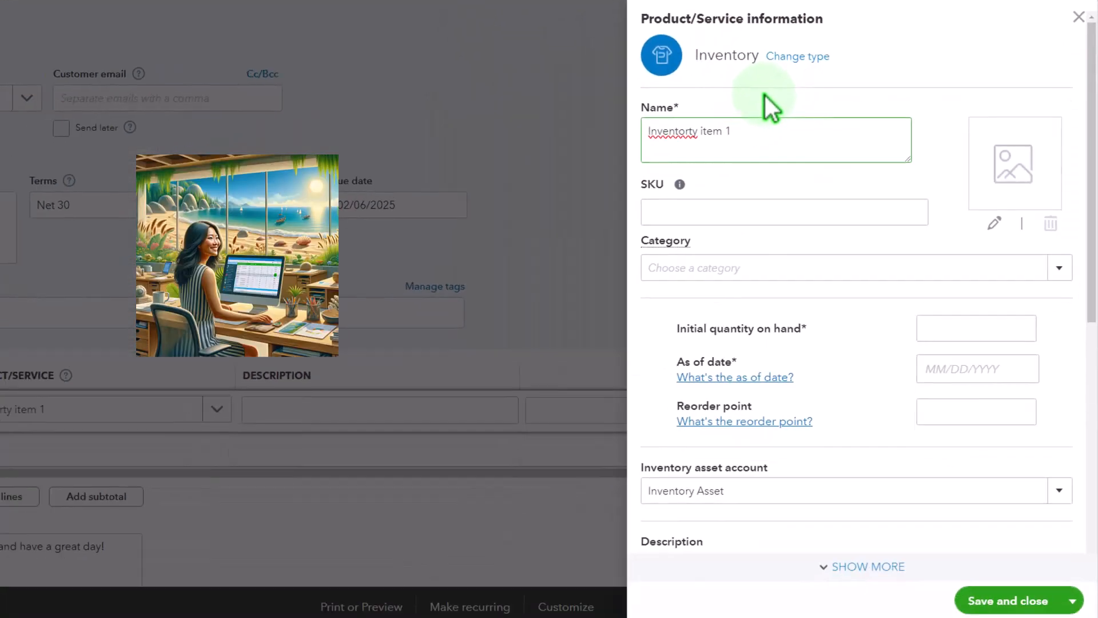
right_click(691, 140)
left_click(692, 148)
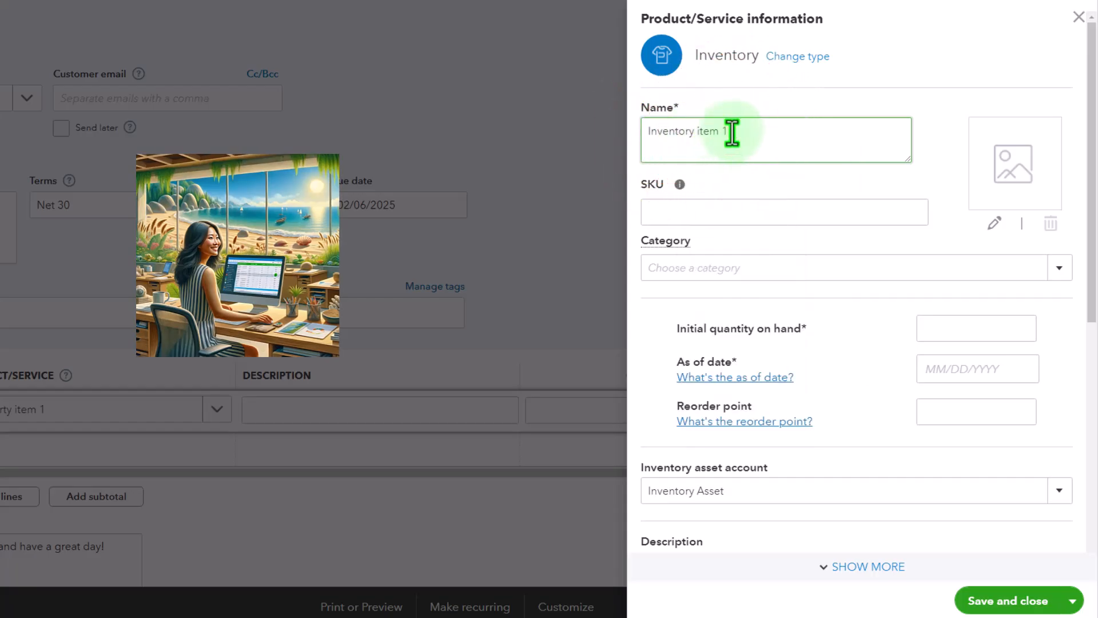
Step: Copy the new item's name and leave its SKU and category blank
left_click_drag(733, 137, 611, 112)
key("ctrl+c")
key("Tab")
key("Tab")
key("Tab")
key("Tab")
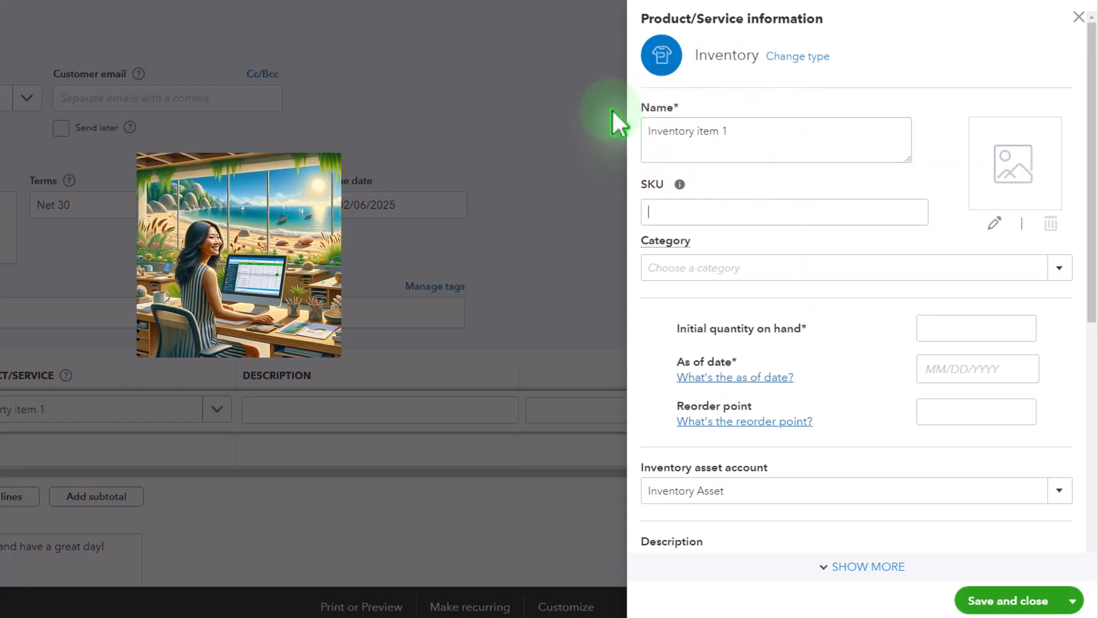
key("Tab")
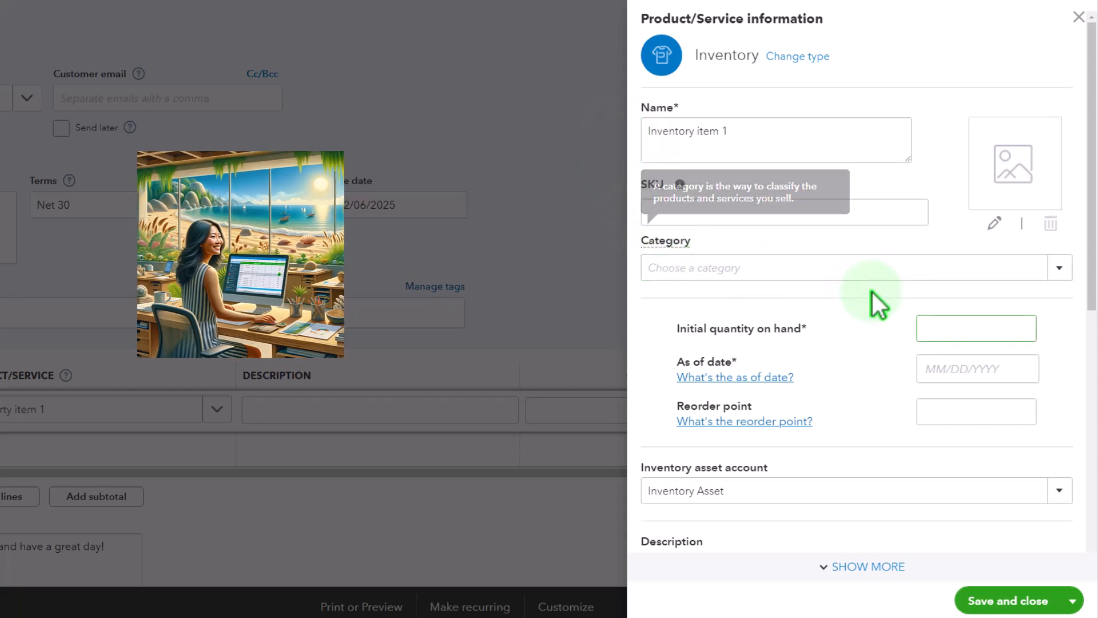
Step: Set the item's initial quantity on hand to 0, the as of date to 01/04/2025 and the reorder point to 0
type("0")
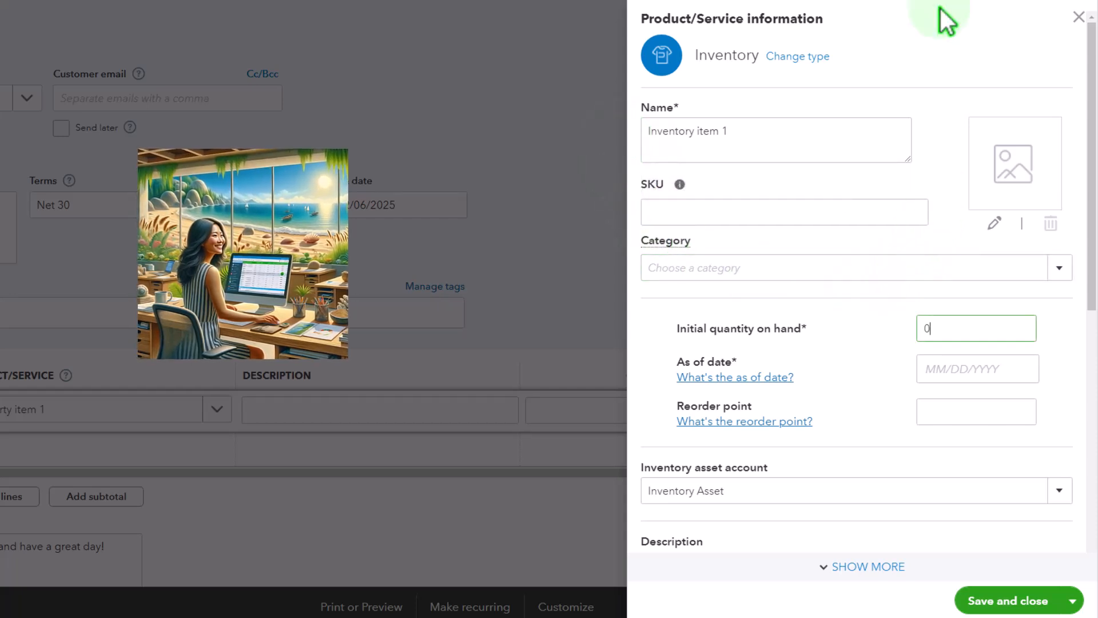
key("Tab")
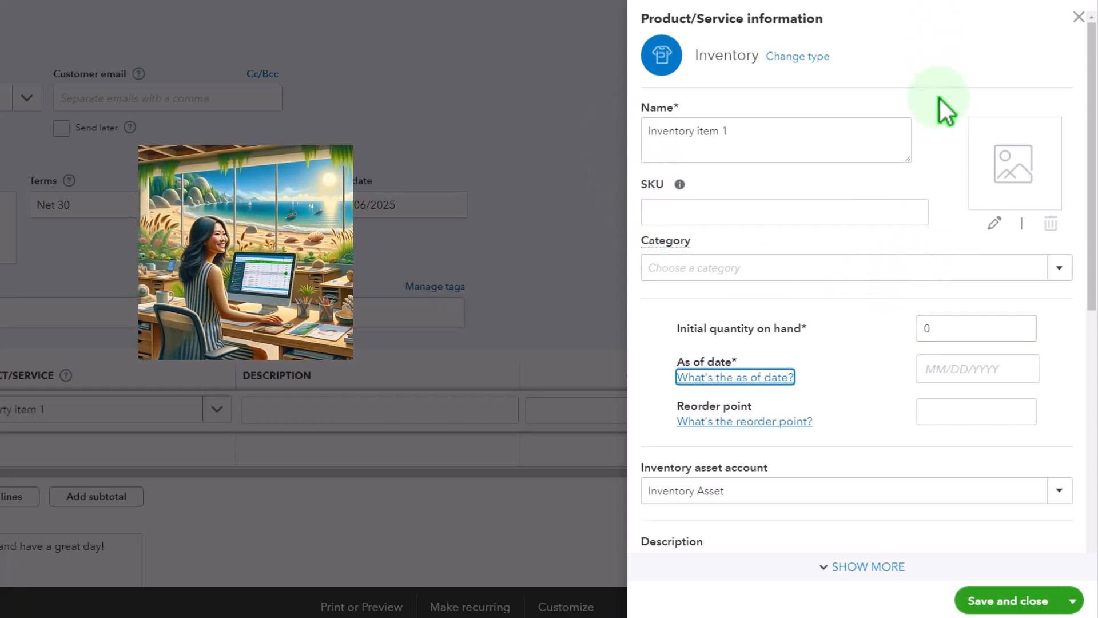
left_click(941, 376)
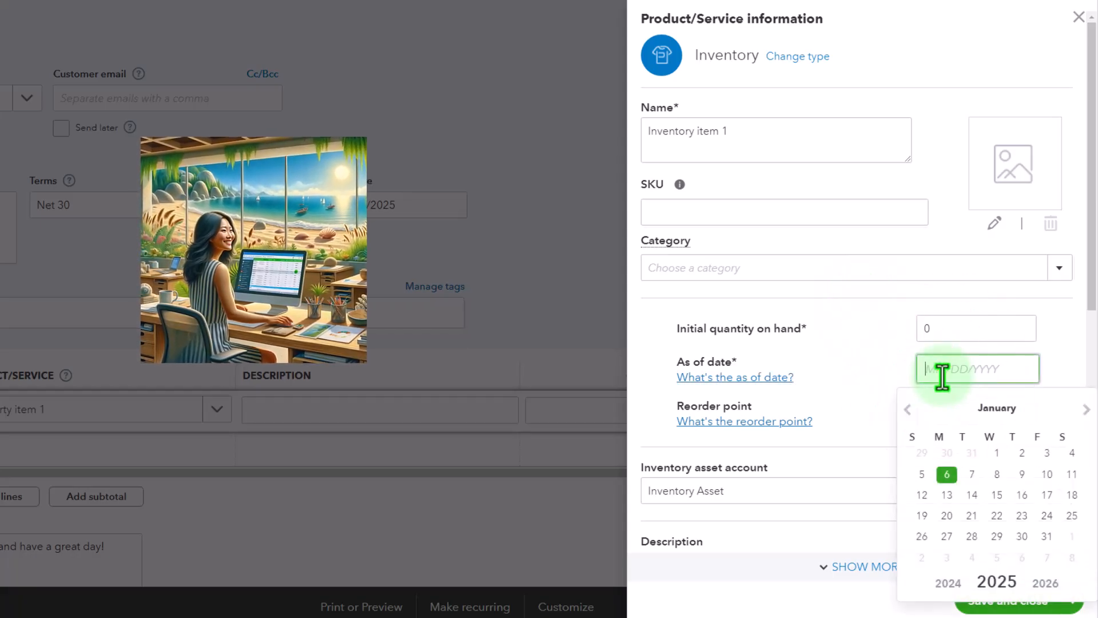
left_click(1072, 455)
left_click(976, 426)
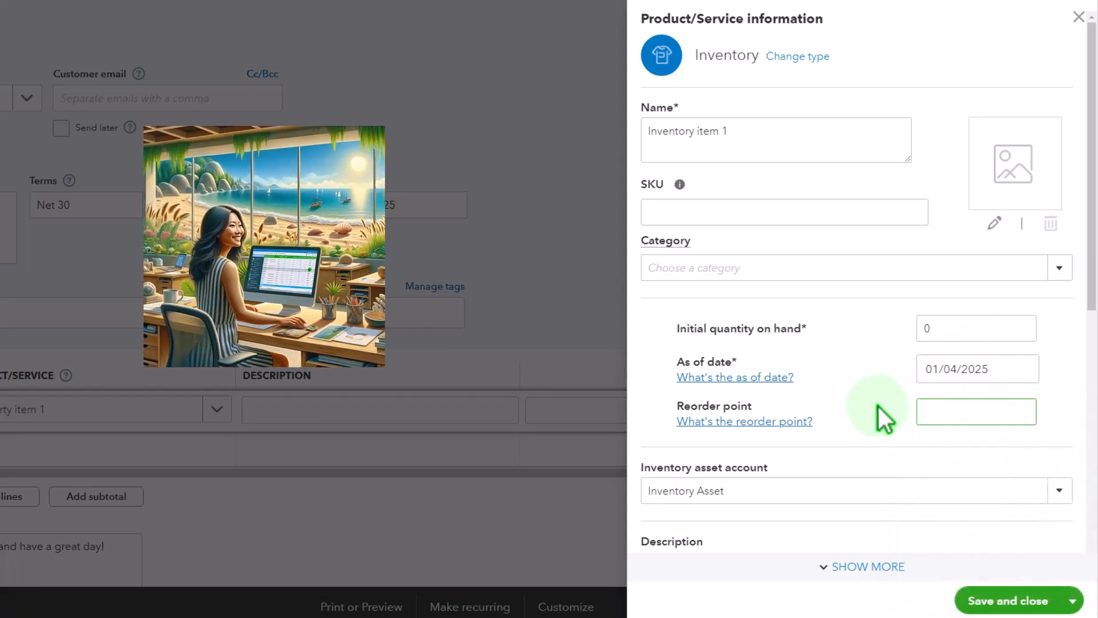
scroll(879, 407, "down", 1)
type("0")
key("Tab")
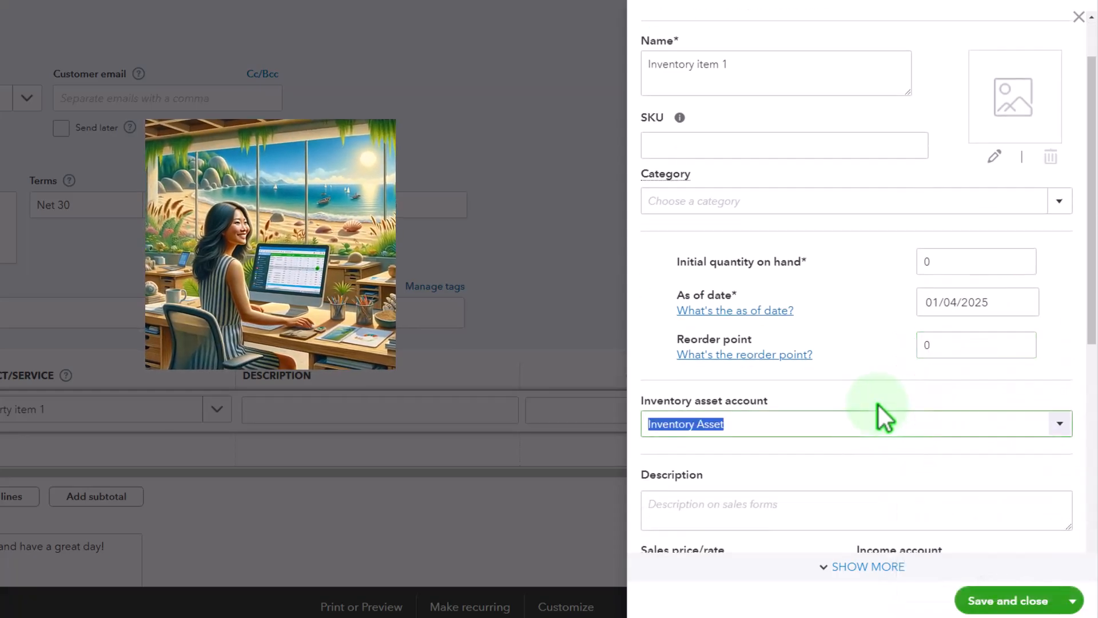
Step: Enter Inventory item 1 as the sales description and set the sales price to 150
scroll(878, 405, "down", 2)
scroll(879, 404, "down", 1)
left_click(765, 321)
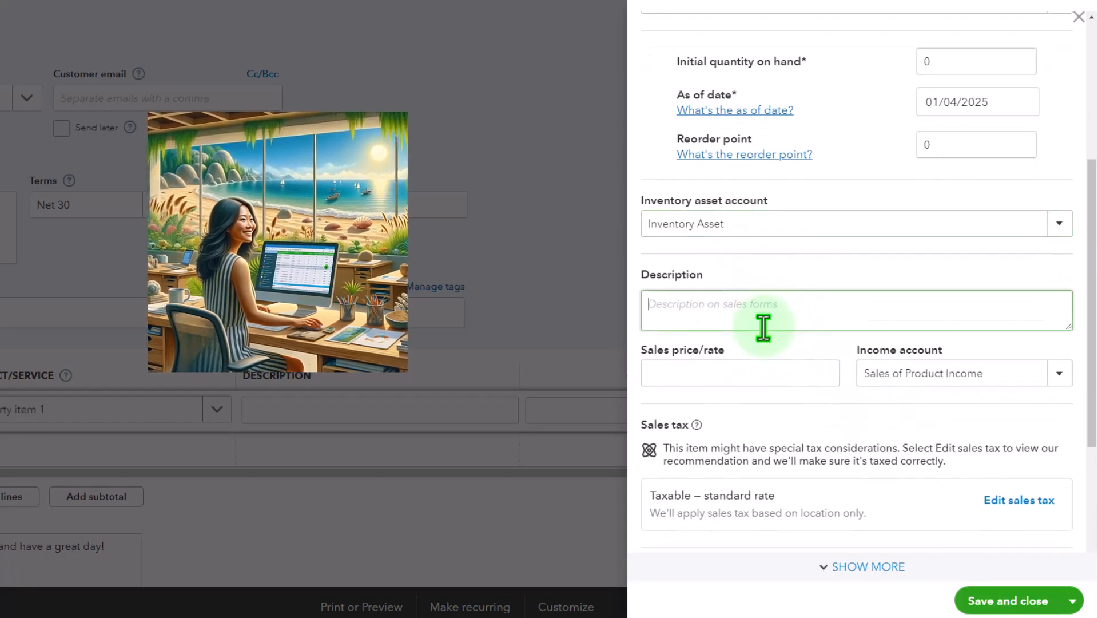
type("Inventory item 1")
scroll(765, 326, "down", 2)
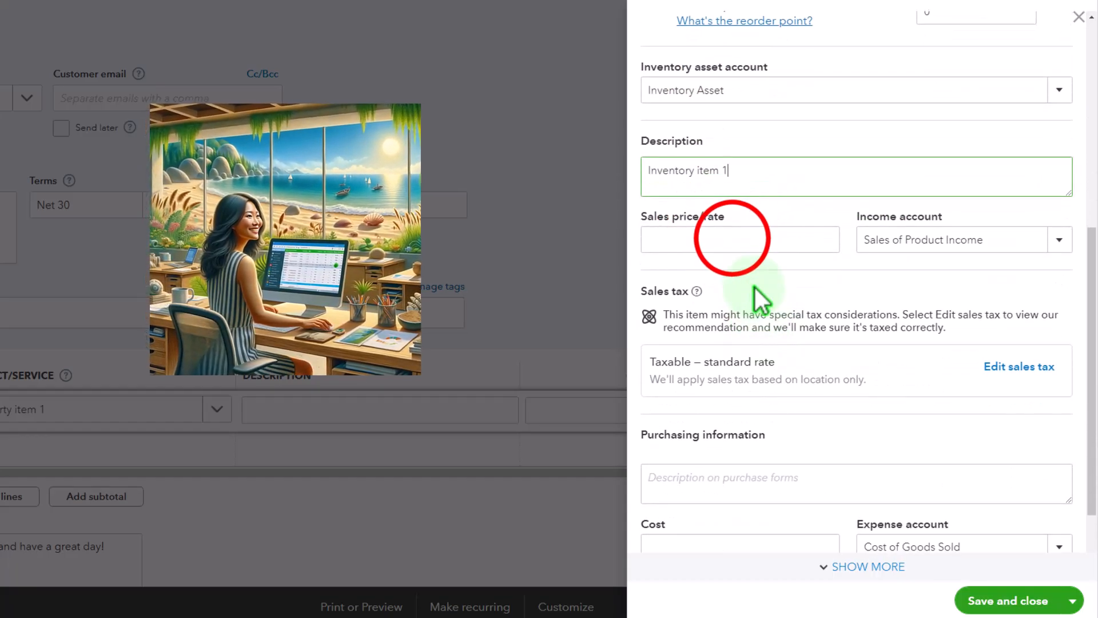
left_click(732, 240)
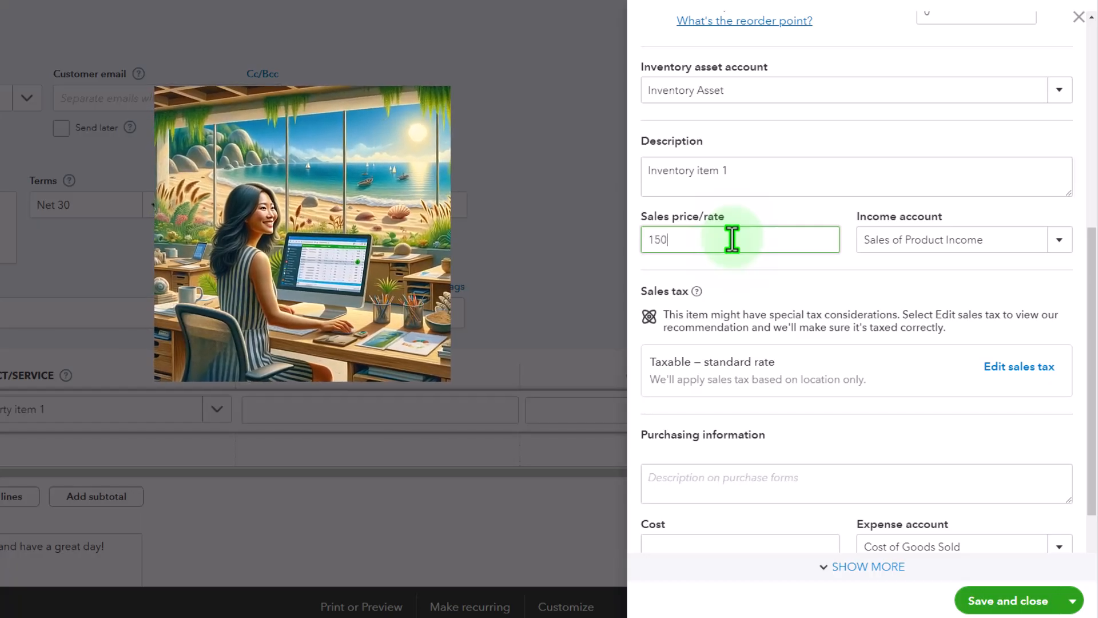
key("Tab")
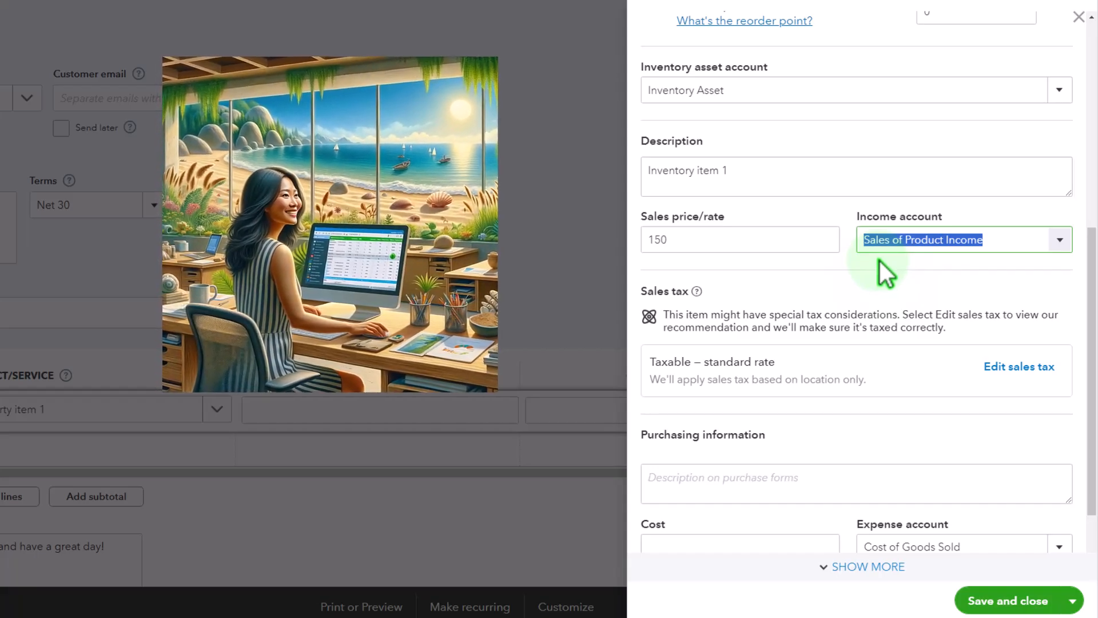
Step: Paste Inventory item 1 as the purchase description and set the item's cost to 100
scroll(880, 261, "down", 1)
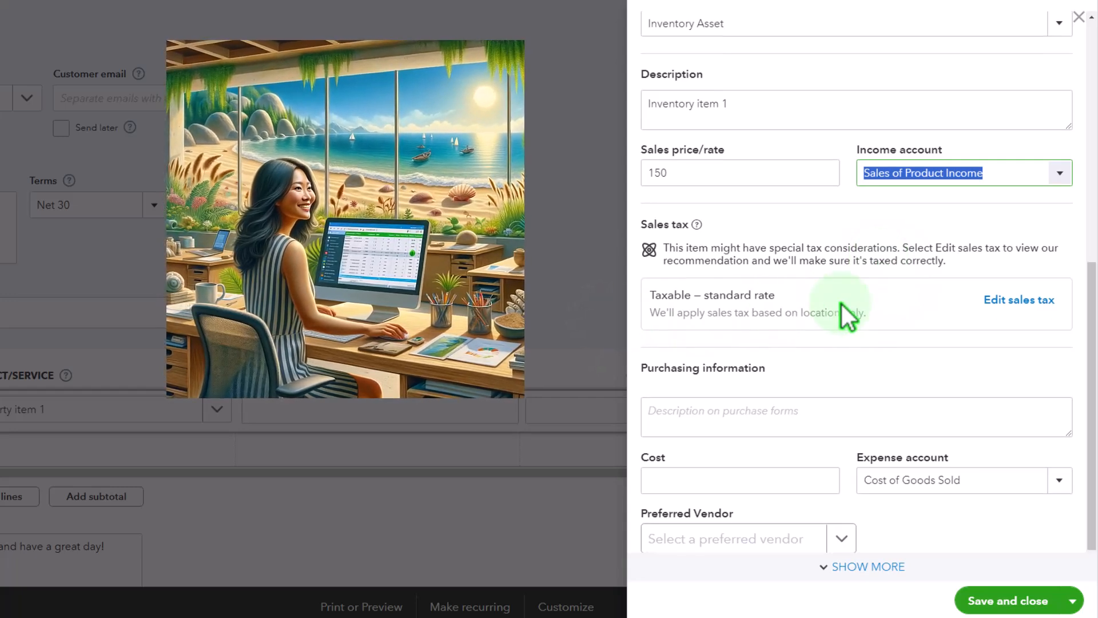
scroll(842, 304, "down", 1)
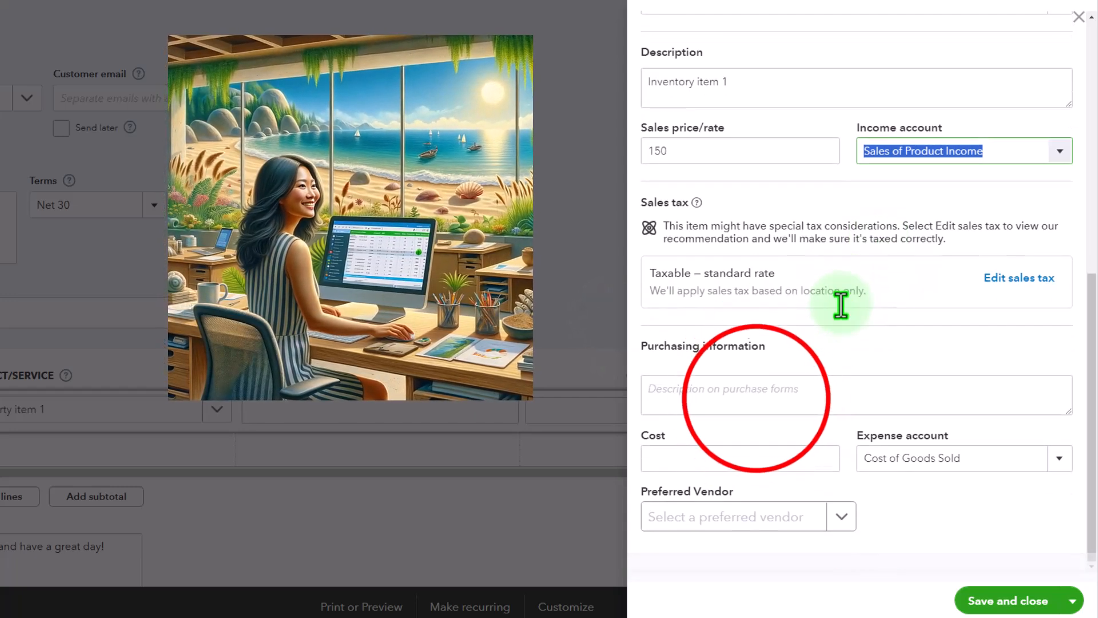
left_click(756, 401)
key("ctrl+v")
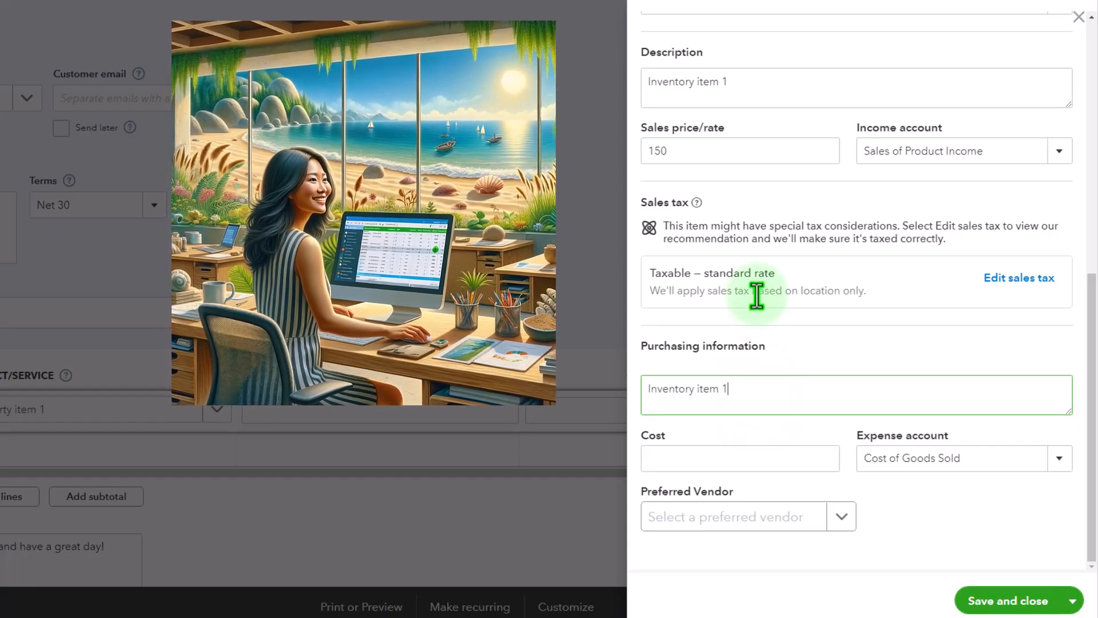
left_click(714, 455)
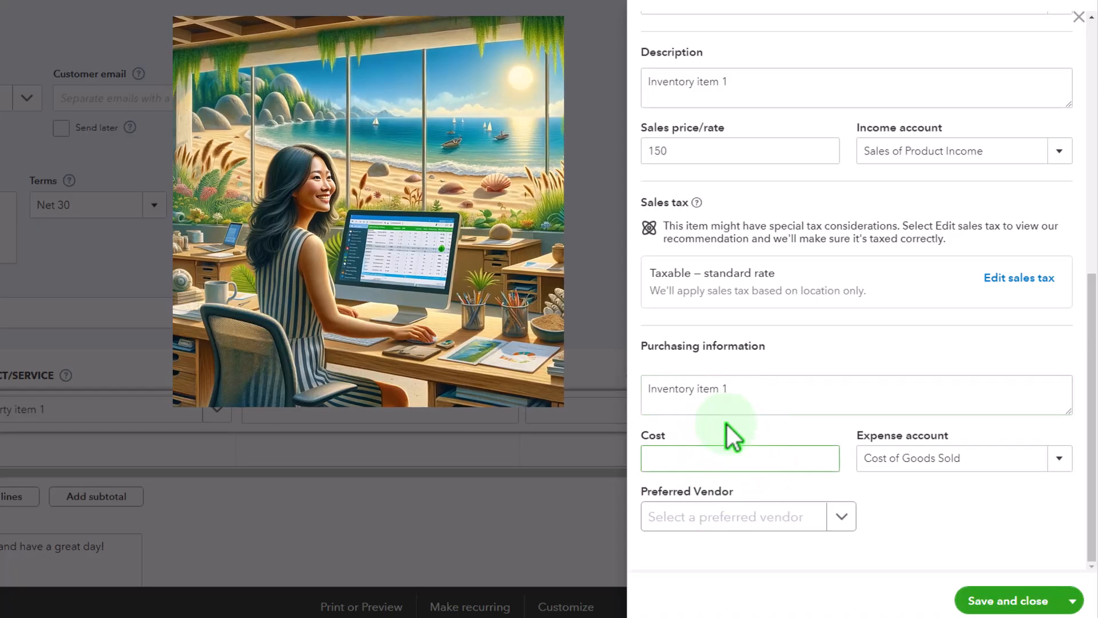
type("100")
key("Tab")
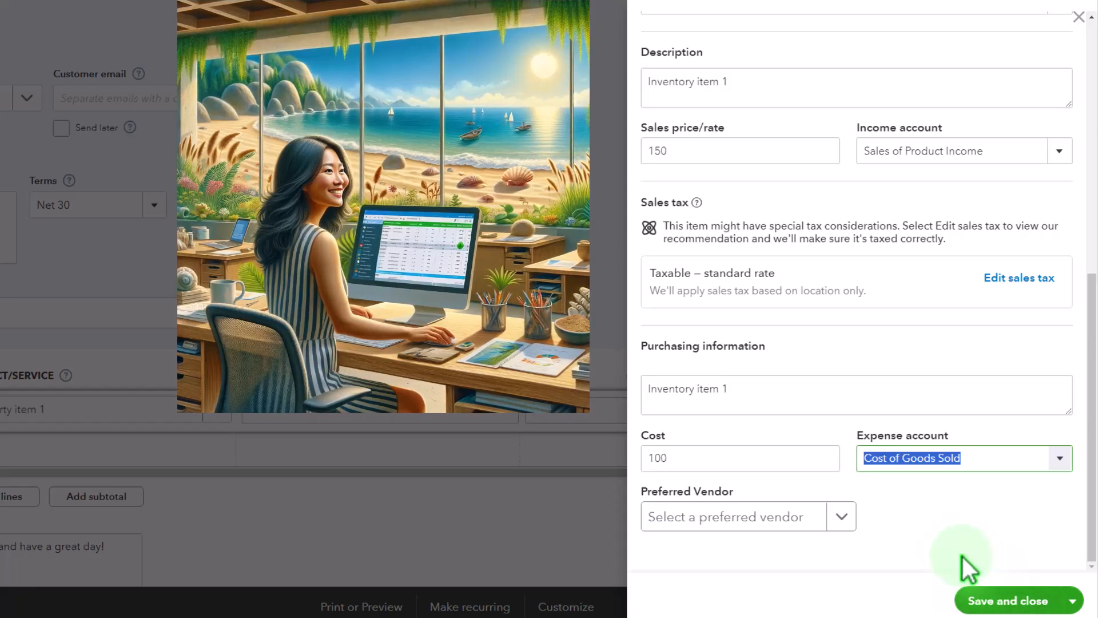
Step: Change the initial quantity on hand to 5, keep 01/04/2025 as the as of date, and save the item
scroll(932, 533, "up", 5)
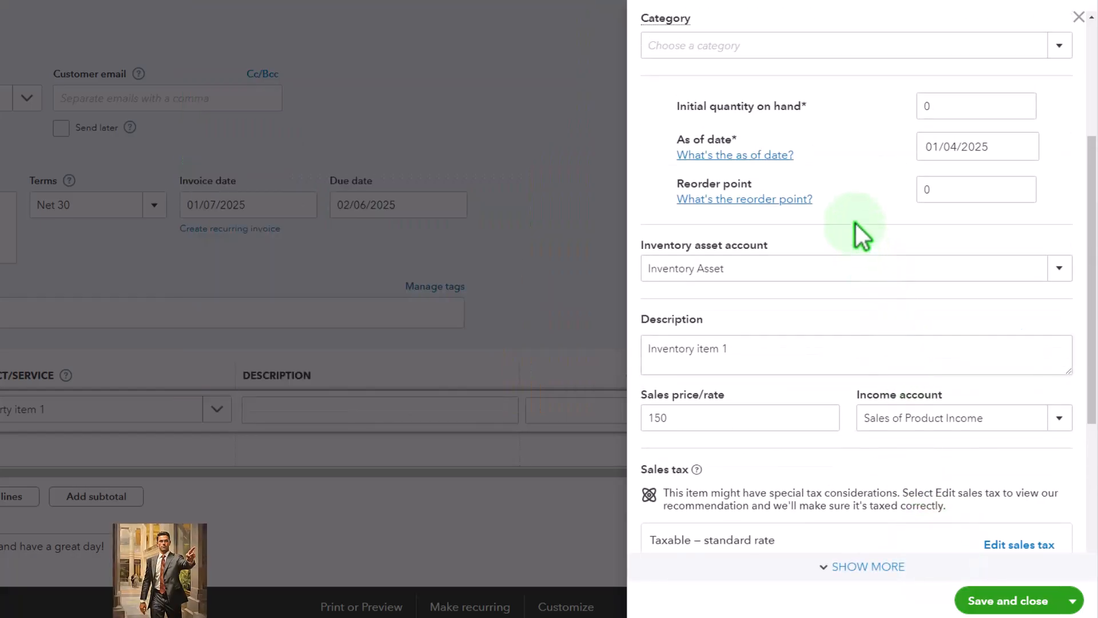
left_click(944, 106)
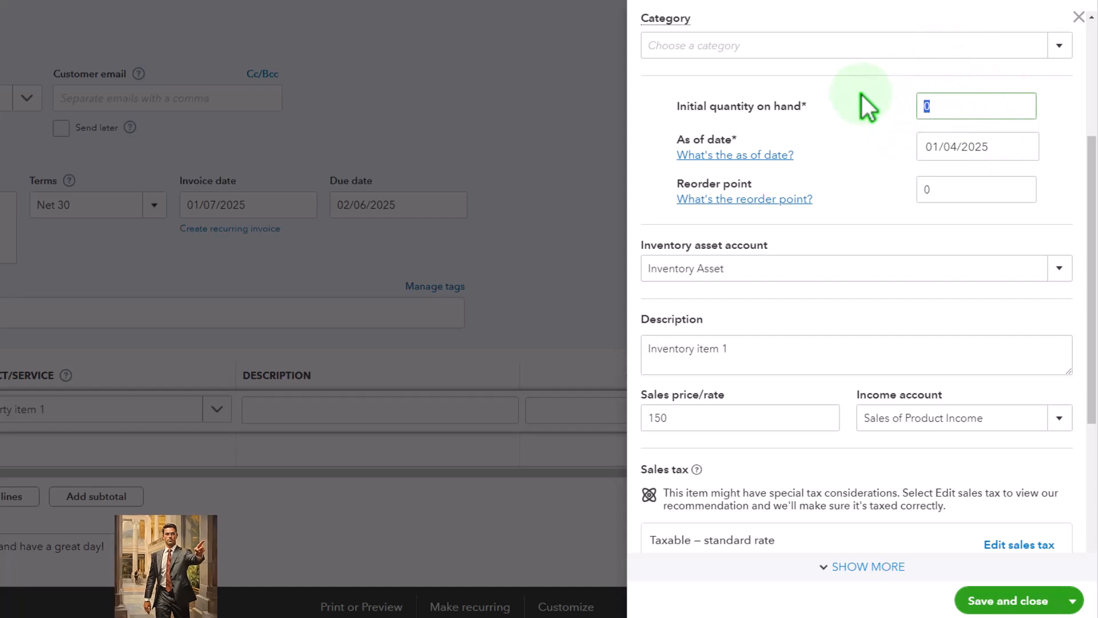
type("5")
key("Tab")
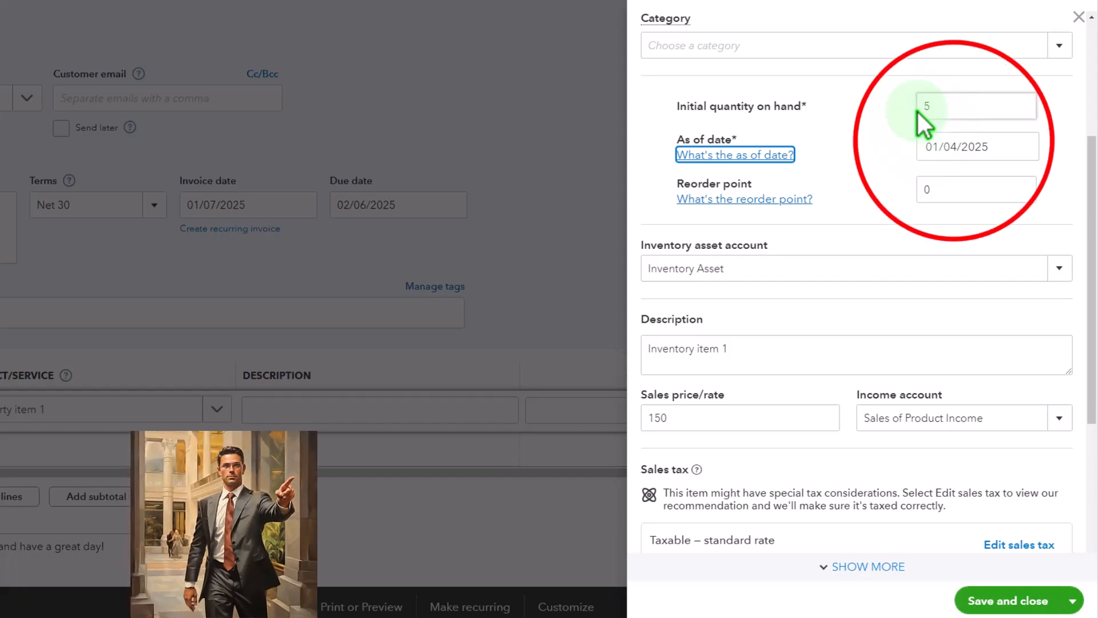
left_click(953, 144)
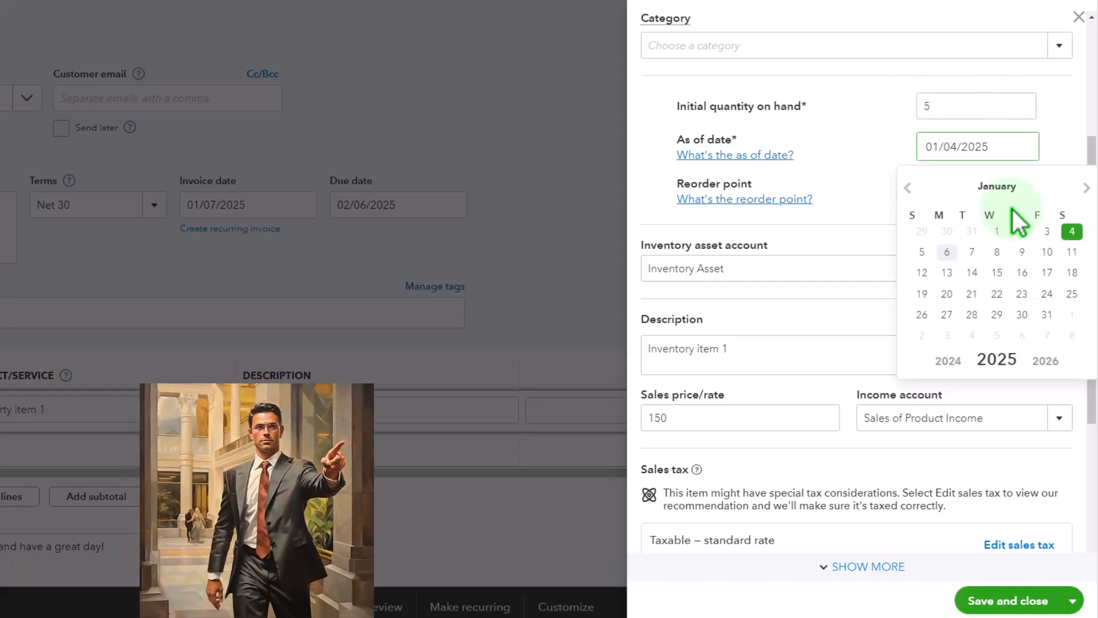
left_click(1073, 235)
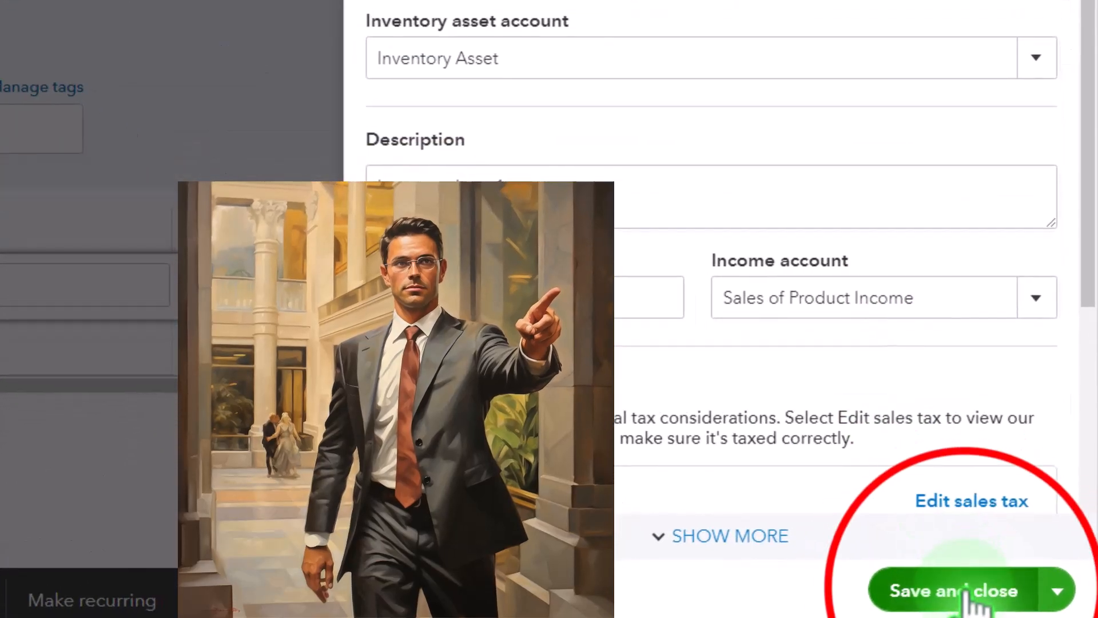
left_click(966, 592)
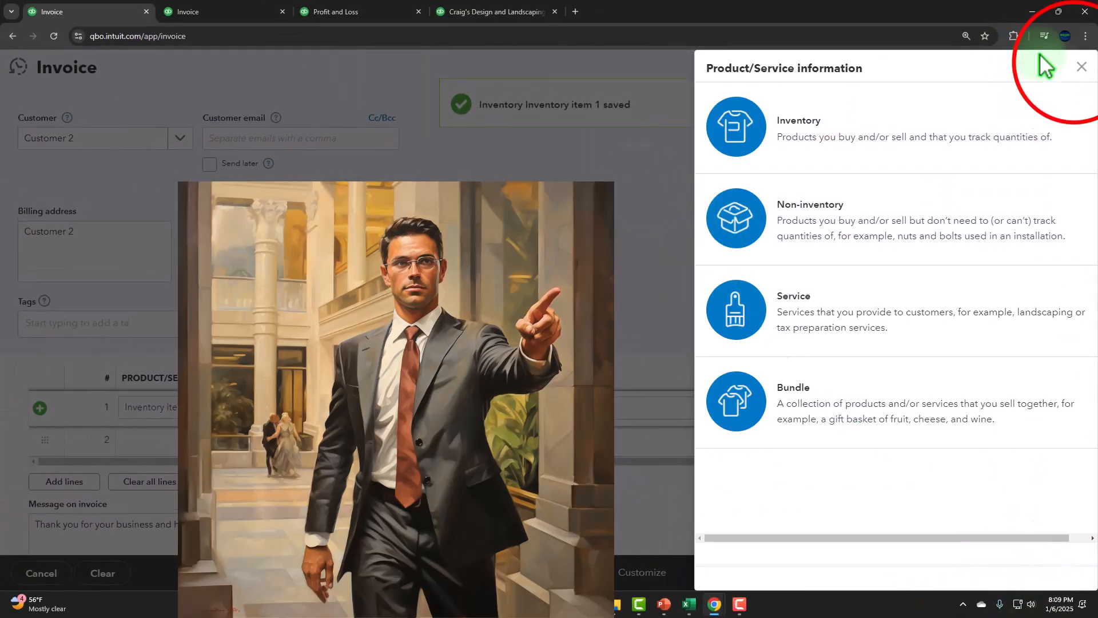
Step: Close the leftover product type chooser and set Inventory item 1's quantity to 2 on the invoice
left_click(1081, 66)
left_click(501, 418)
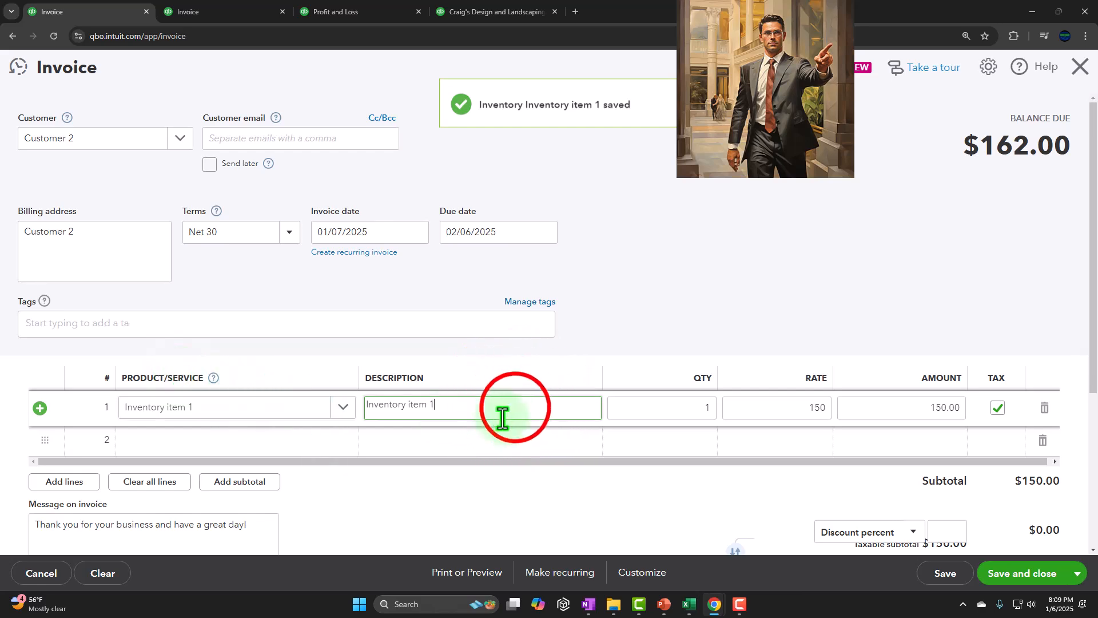
key("Tab")
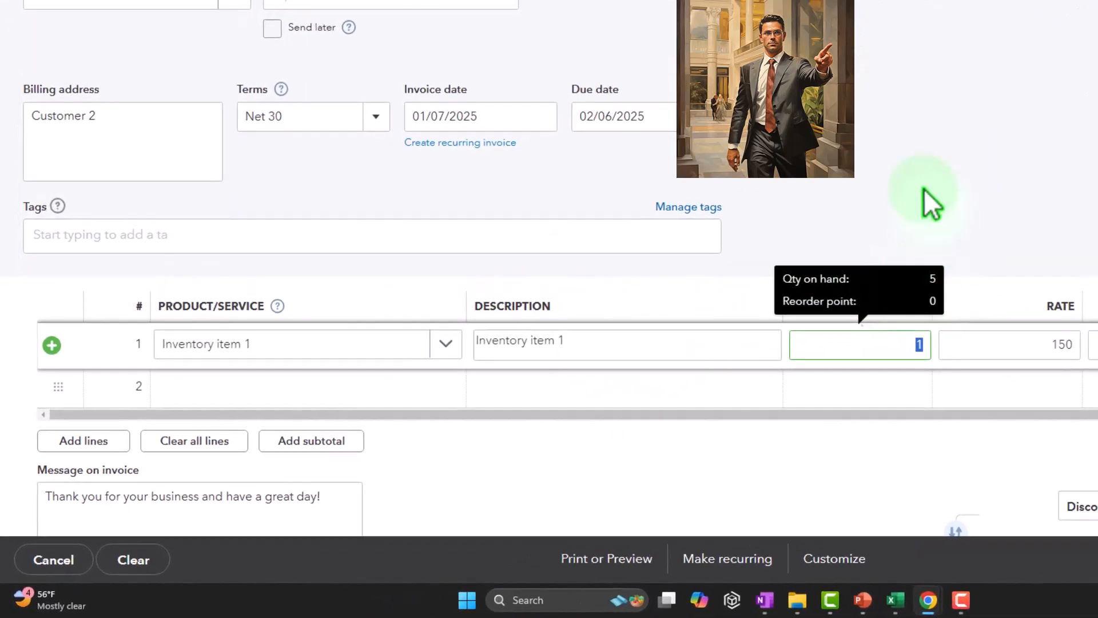
type("2")
key("Tab")
key("Tab")
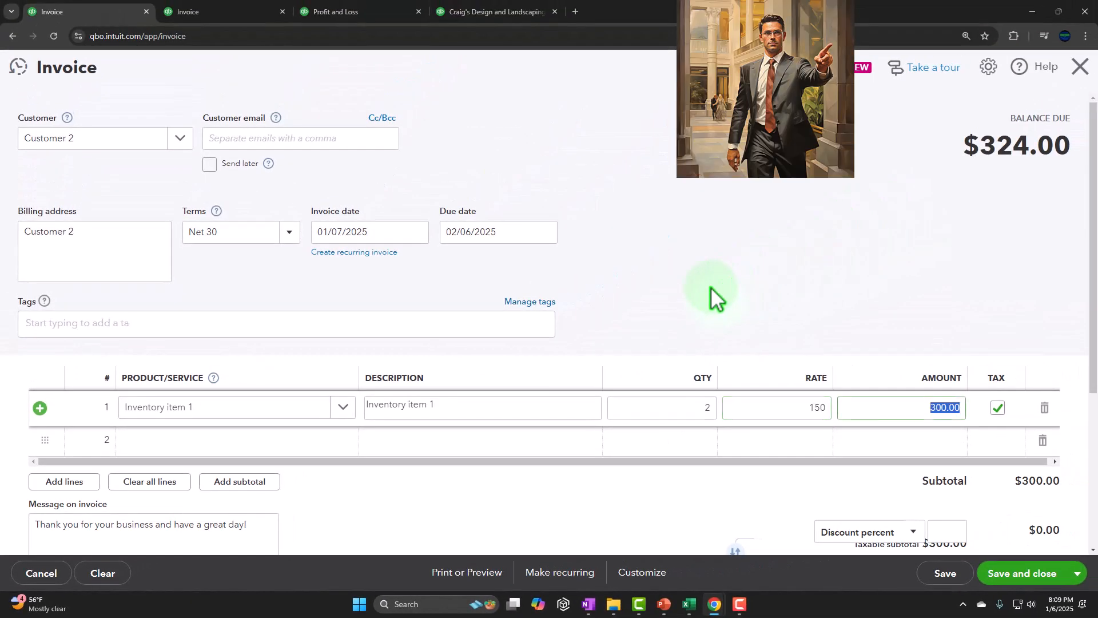
Step: Switch to the Excel worksheet and set Inventory's beginning trial balance in F6 to 500
scroll(724, 297, "down", 3)
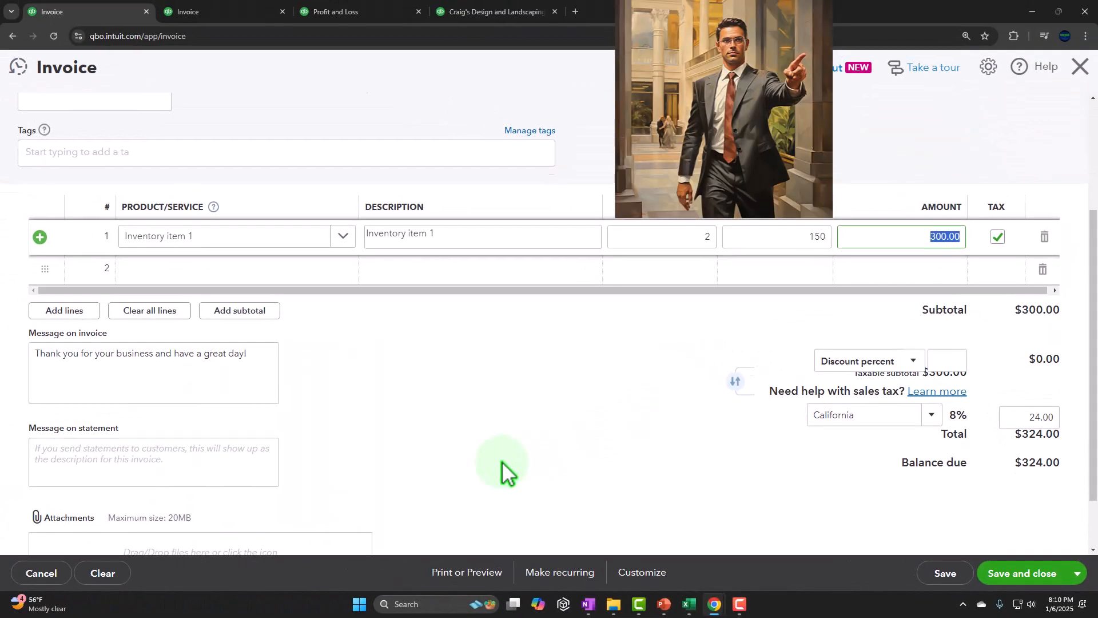
scroll(503, 461, "up", 3)
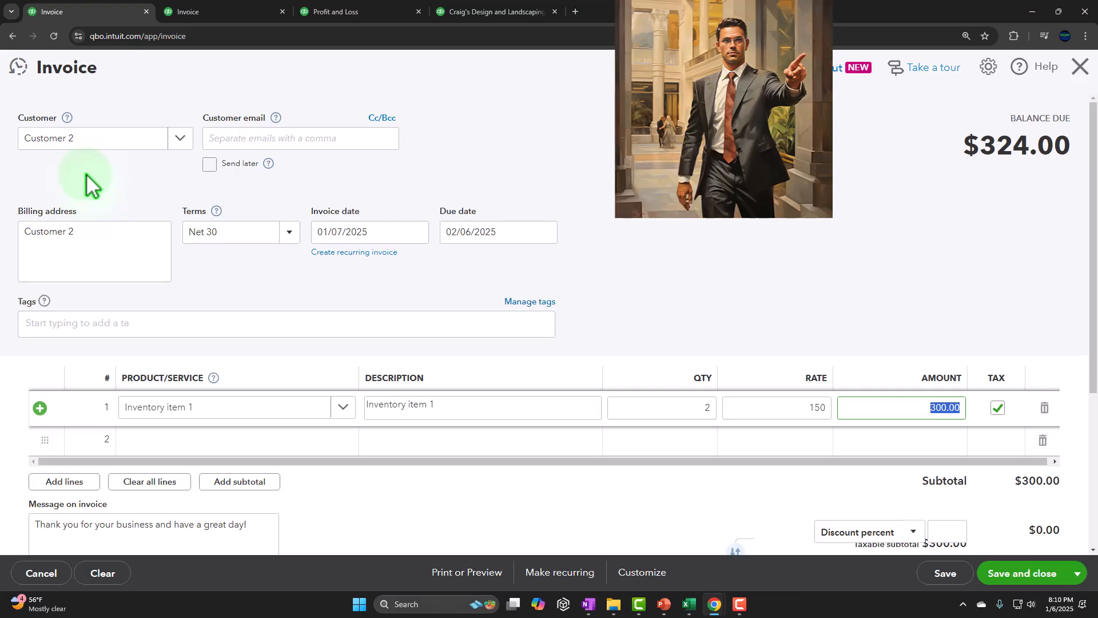
scroll(393, 355, "down", 3)
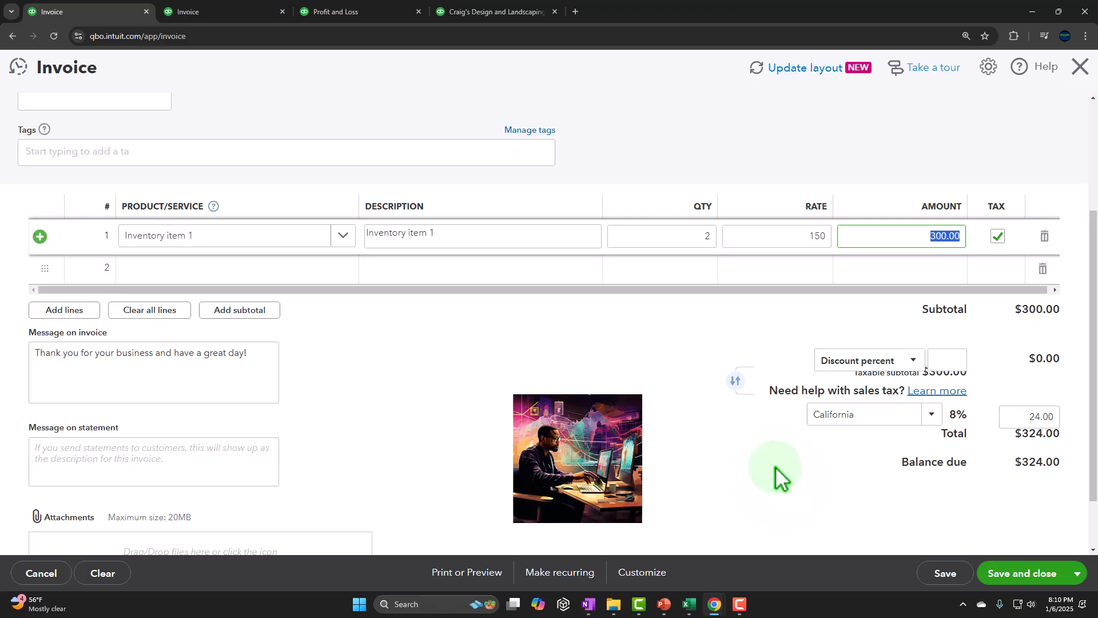
left_click(693, 605)
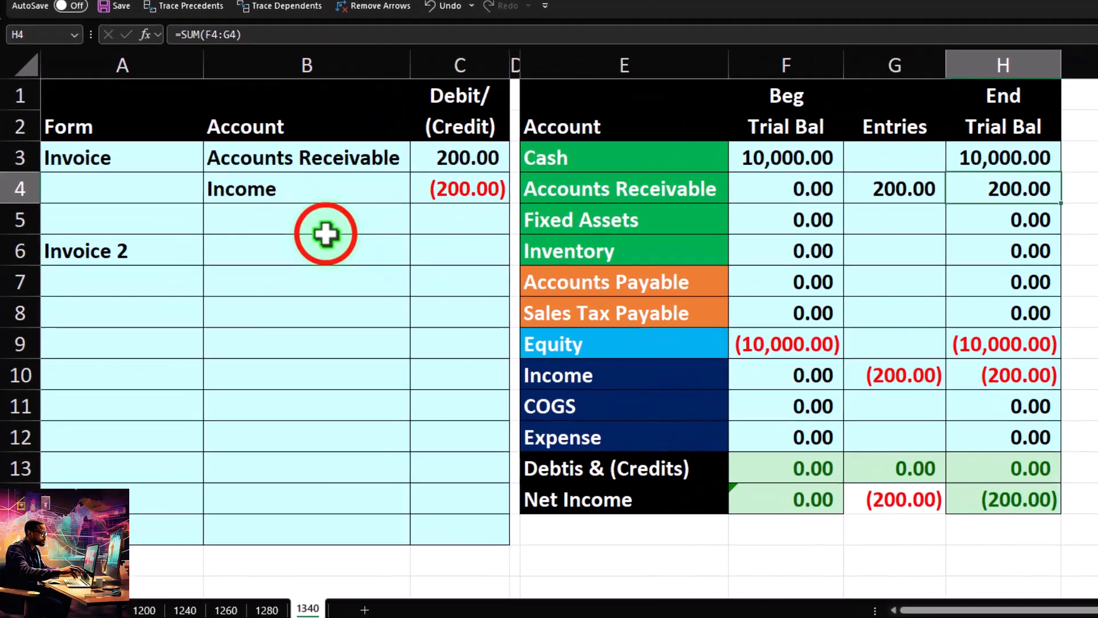
left_click(253, 291)
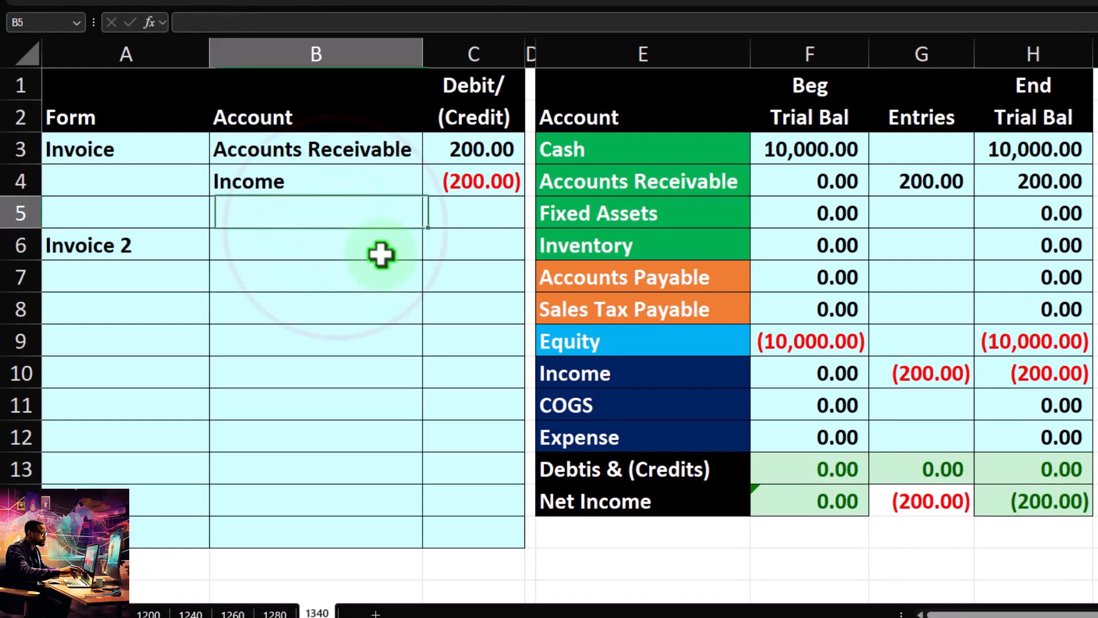
left_click(823, 234)
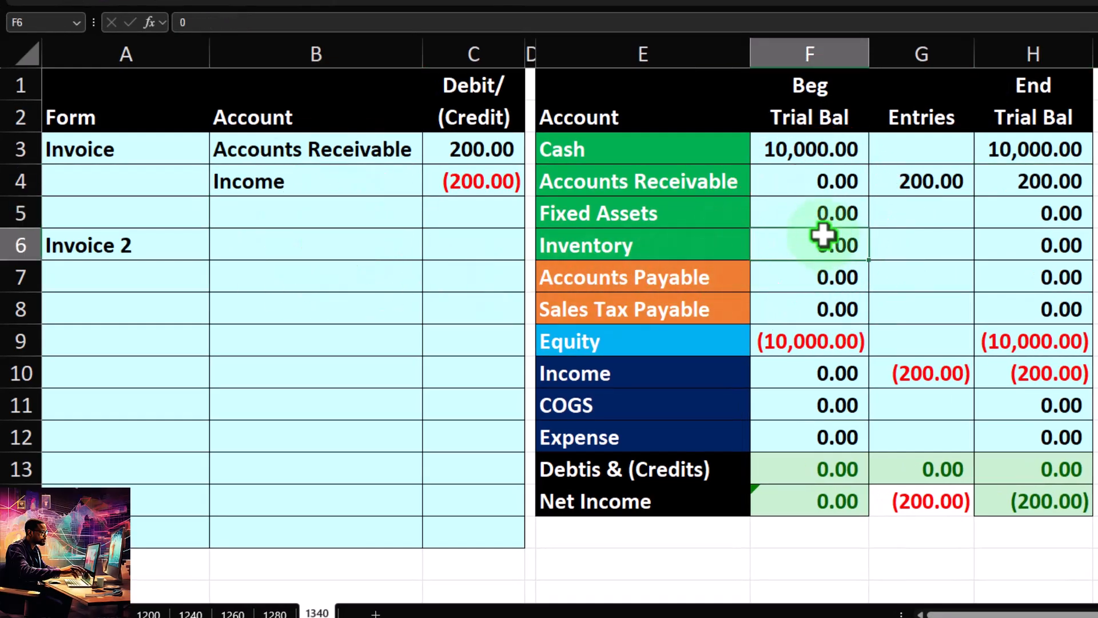
type("500")
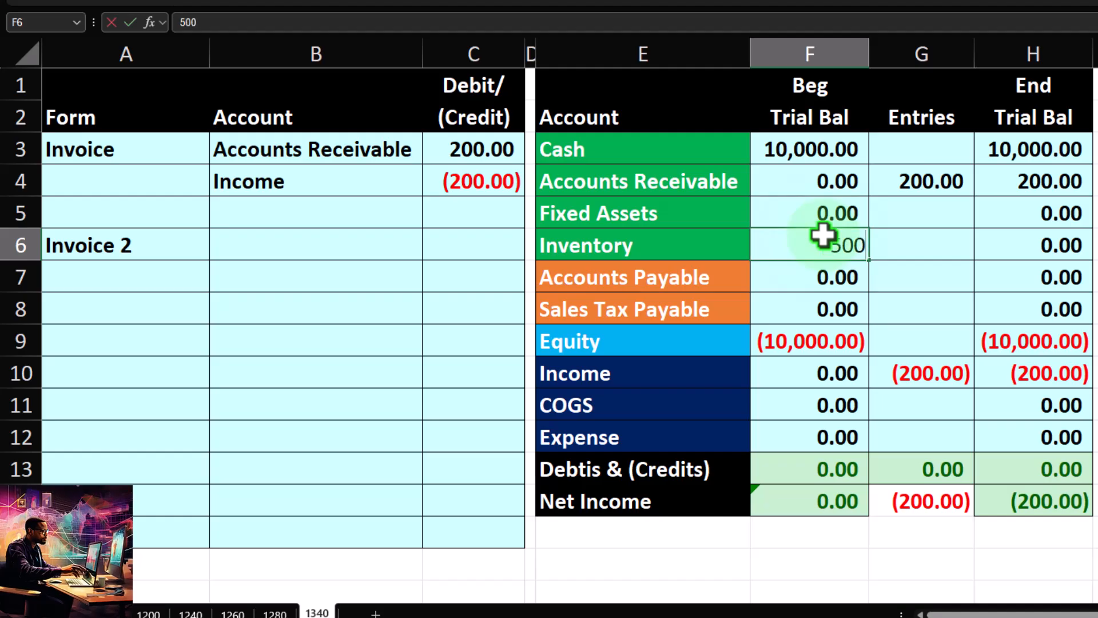
key("Tab")
Step: Extend Equity's beginning trial balance in F9 to -10000-500
left_click(821, 342)
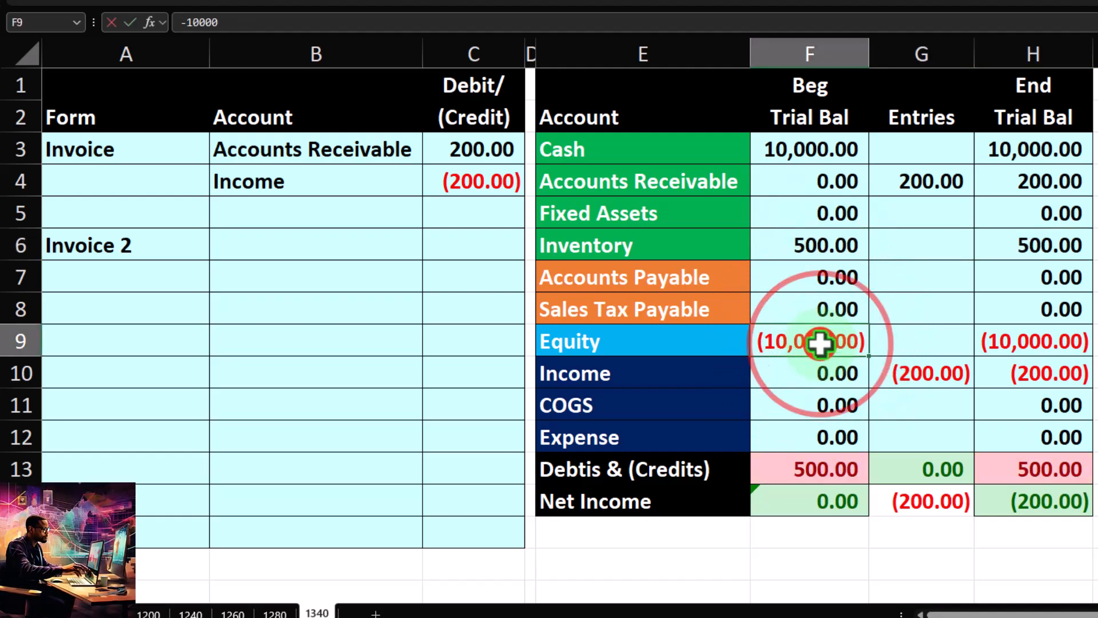
double_click(821, 342)
type("-50")
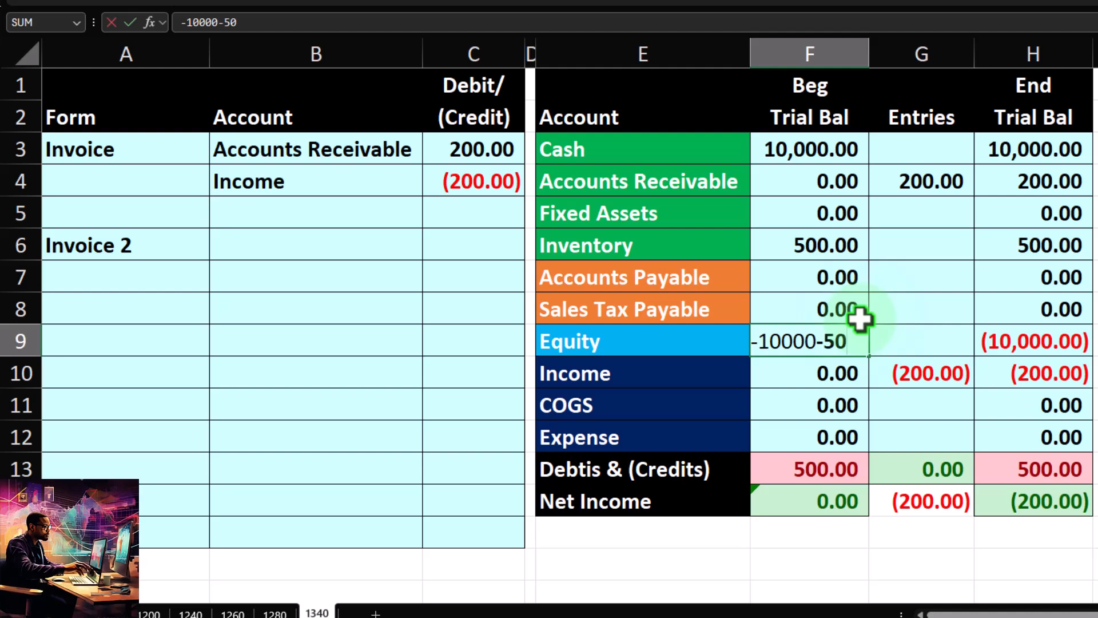
type("0")
key("Return")
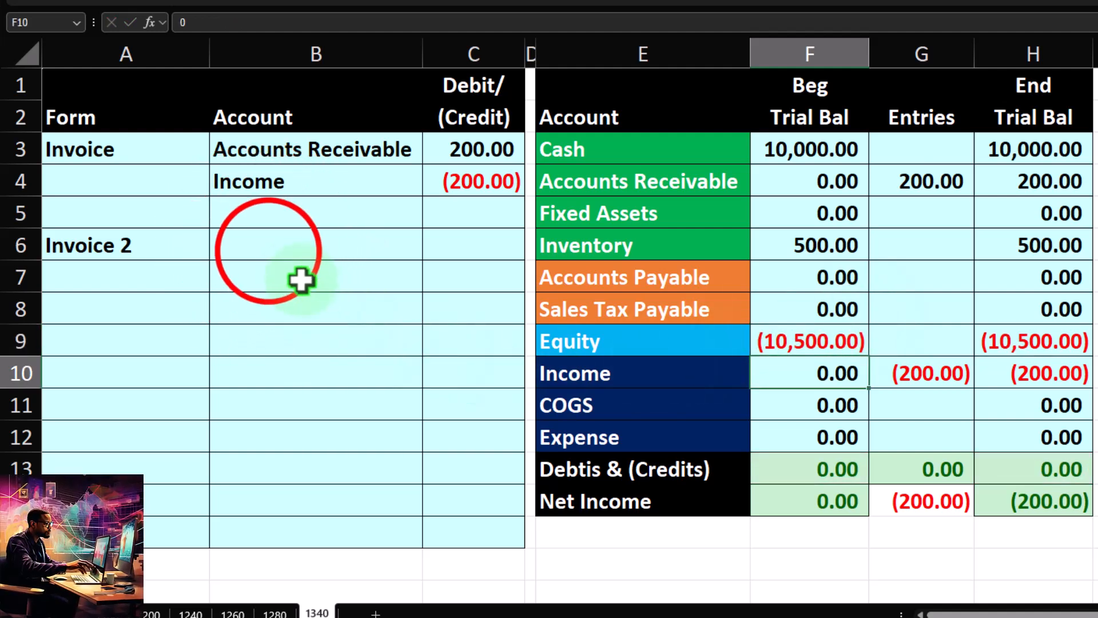
Step: Link B6 beside Invoice 2 to the Accounts Receivable account name in the trial balance
left_click(266, 250)
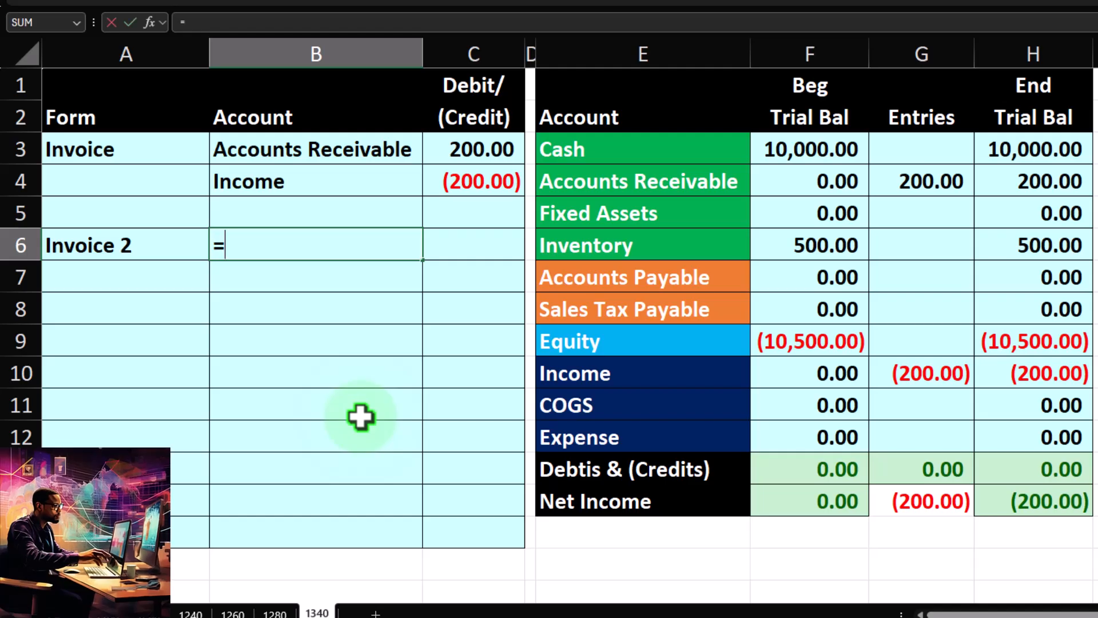
type("=")
key("Right")
key("Right")
key("Right")
key("Up")
key("Up")
key("Return")
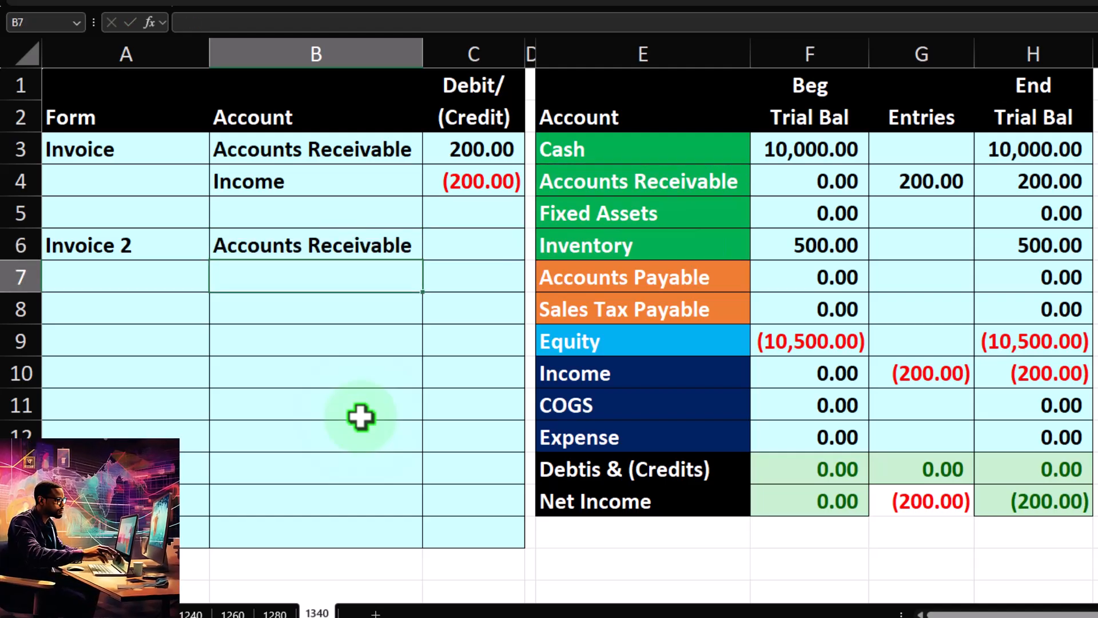
Step: Link B7 to the Income account name in E10 of the trial balance
type("=")
key("Right")
key("Right")
key("Right")
key("Down")
key("Down")
key("Down")
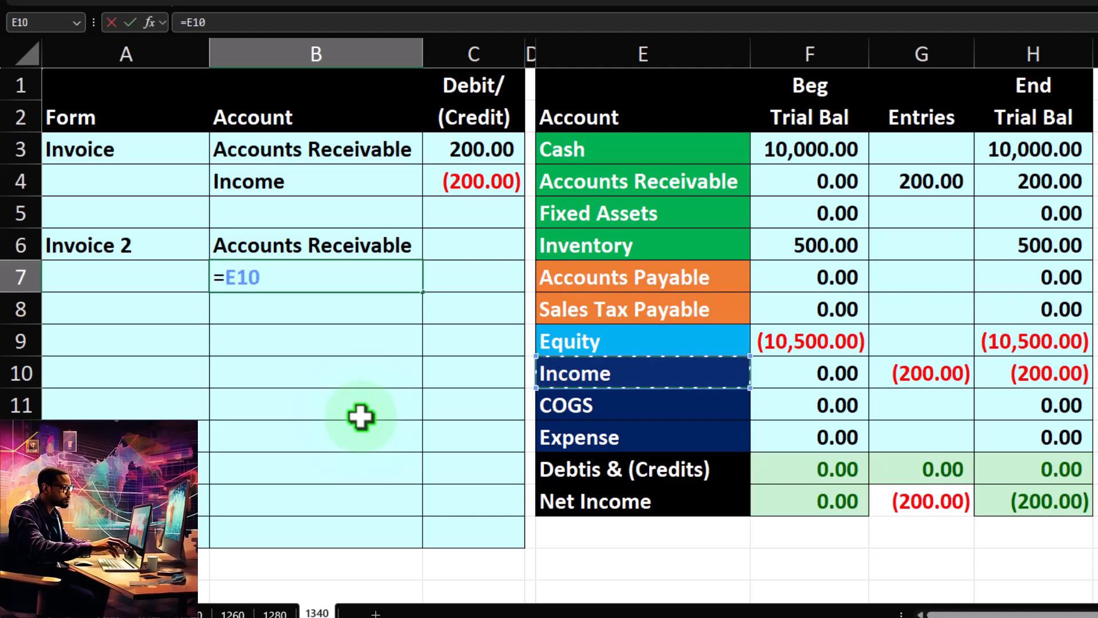
key("Return")
Step: Enter Invoice 2's Accounts Receivable debit in C6 as =150*2*1.08
key("Up")
key("Right")
key("Up")
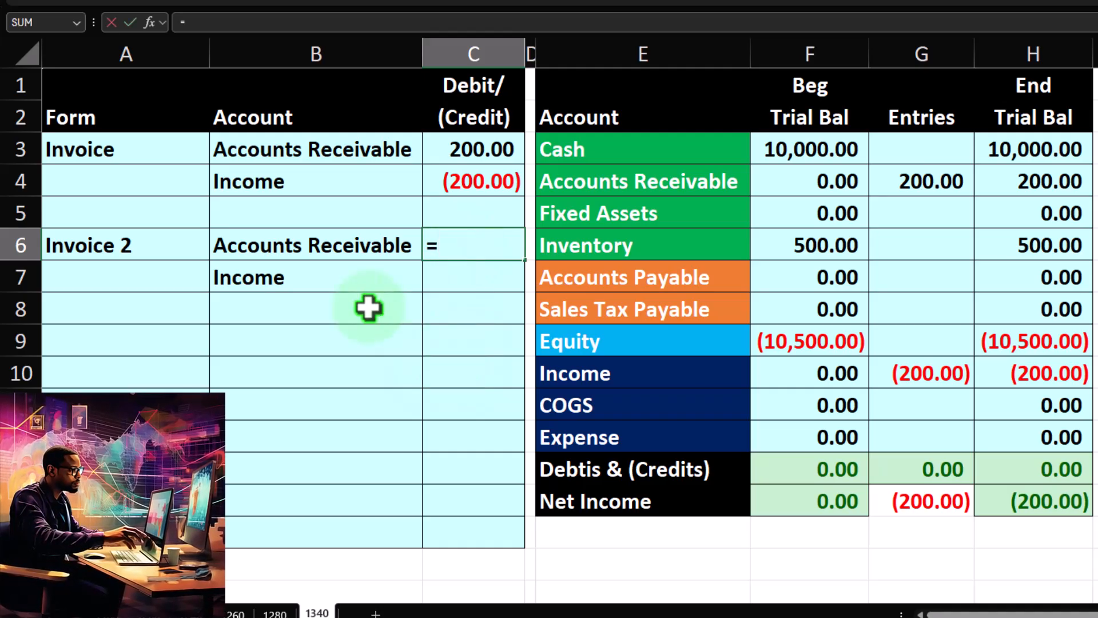
type("=150*2*")
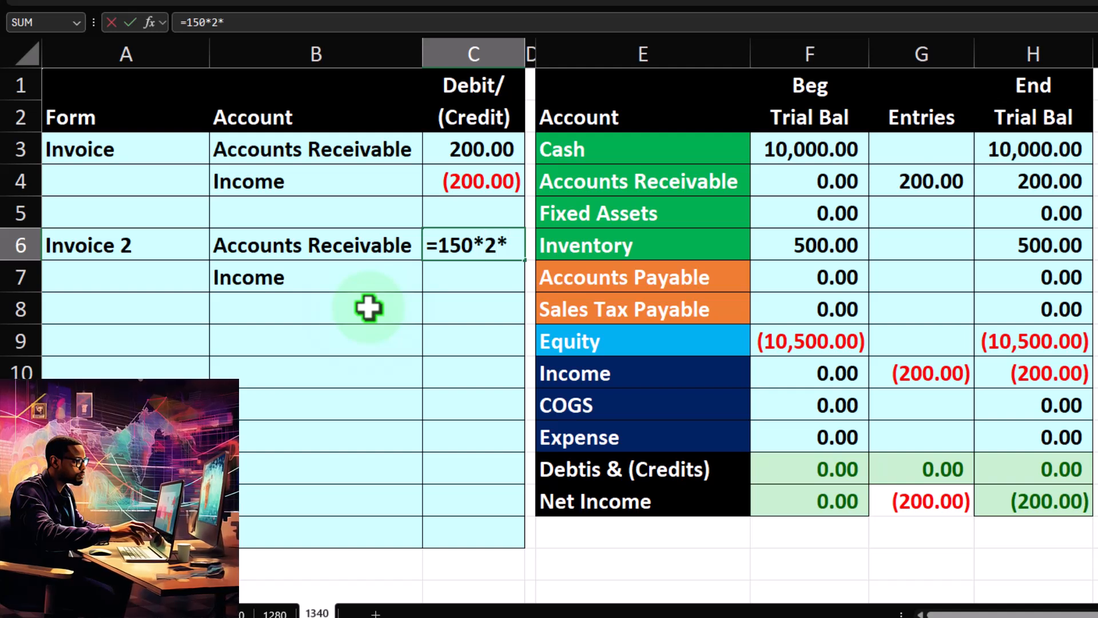
type("1.05")
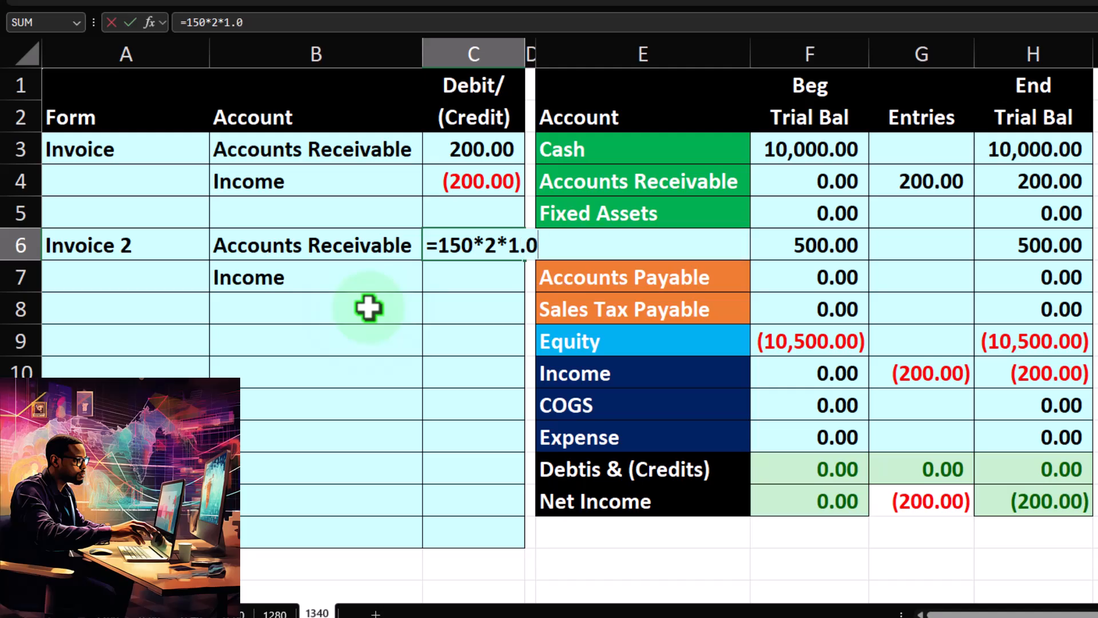
type("8")
key("Return")
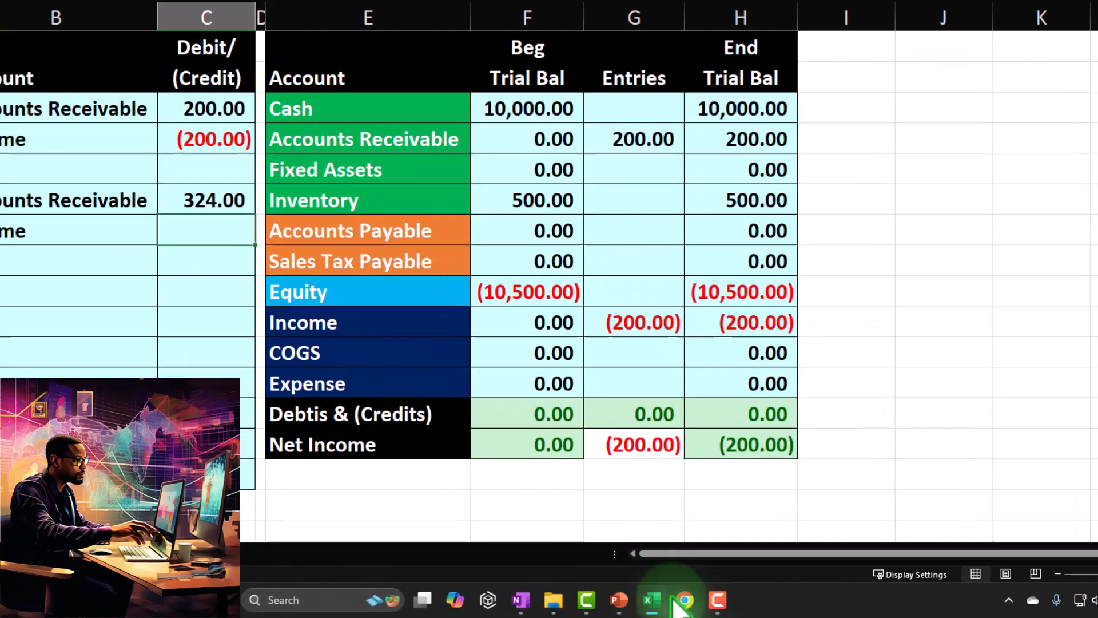
Step: Check the QuickBooks invoice, return to the worksheet, and enter the Income credit in C7 as =-150*2
mouse_move(714, 604)
left_click(749, 543)
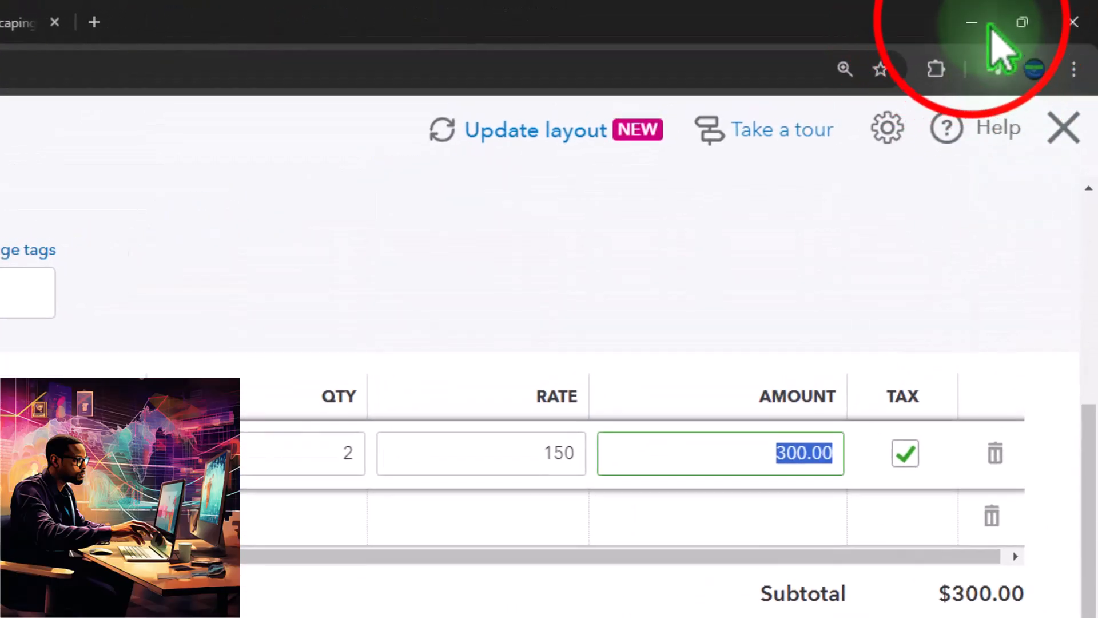
left_click(979, 23)
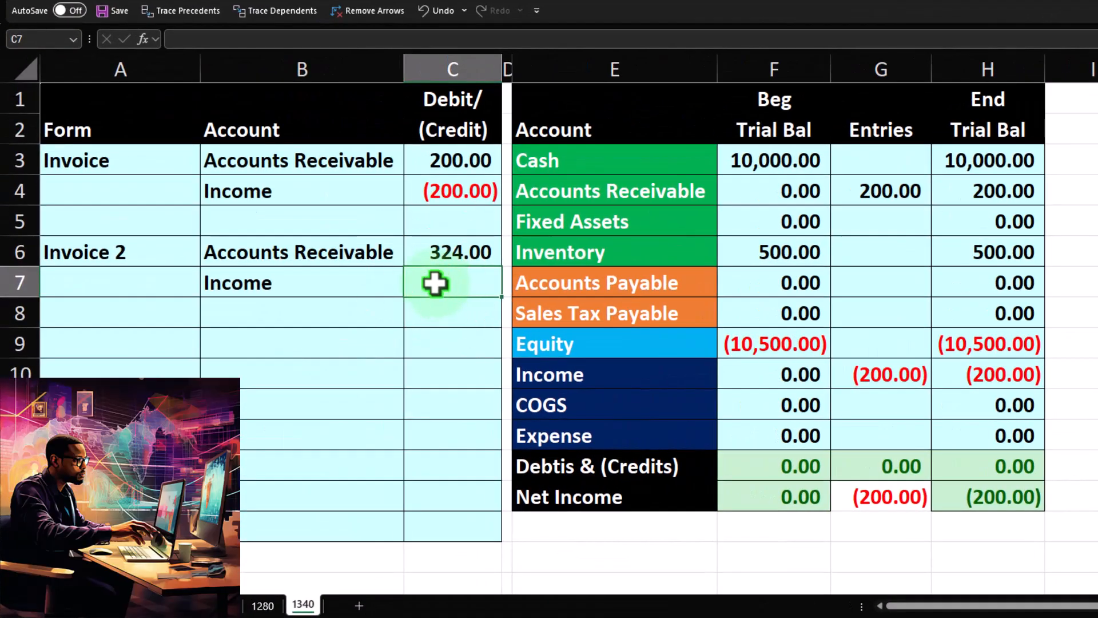
type("=")
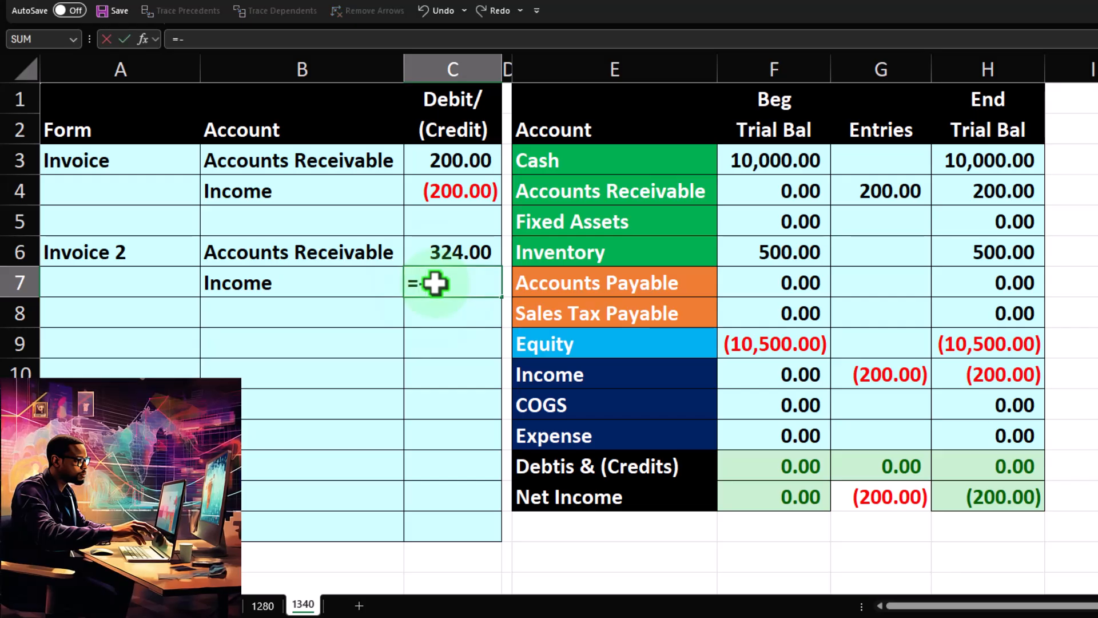
type("-150*2")
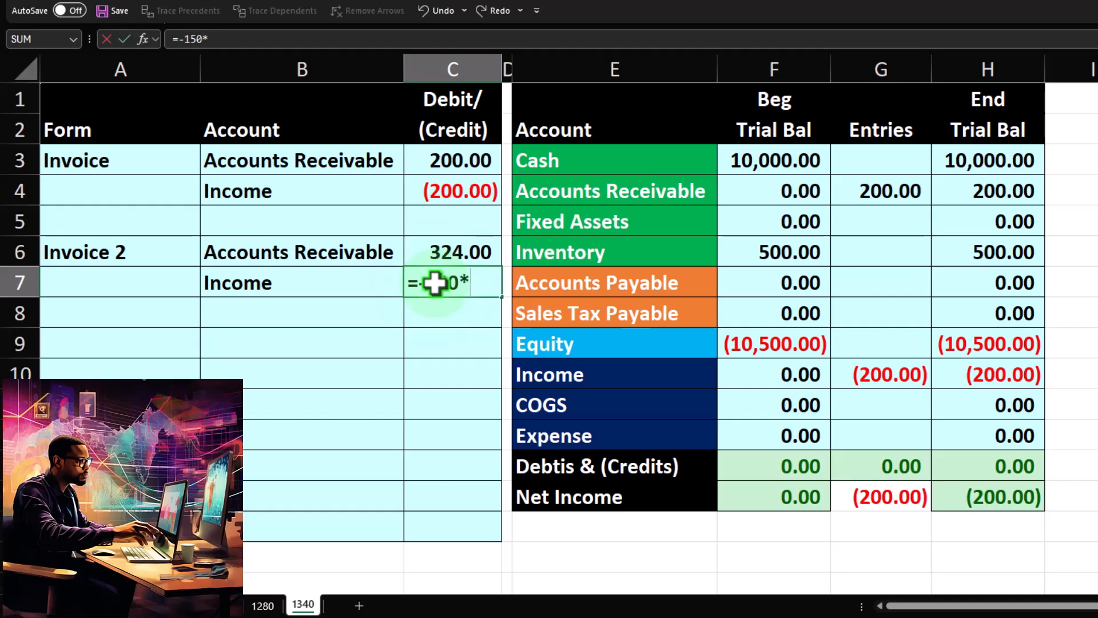
key("Return")
Step: Link B8 to the Sales Tax Payable account name in E8
key("Left")
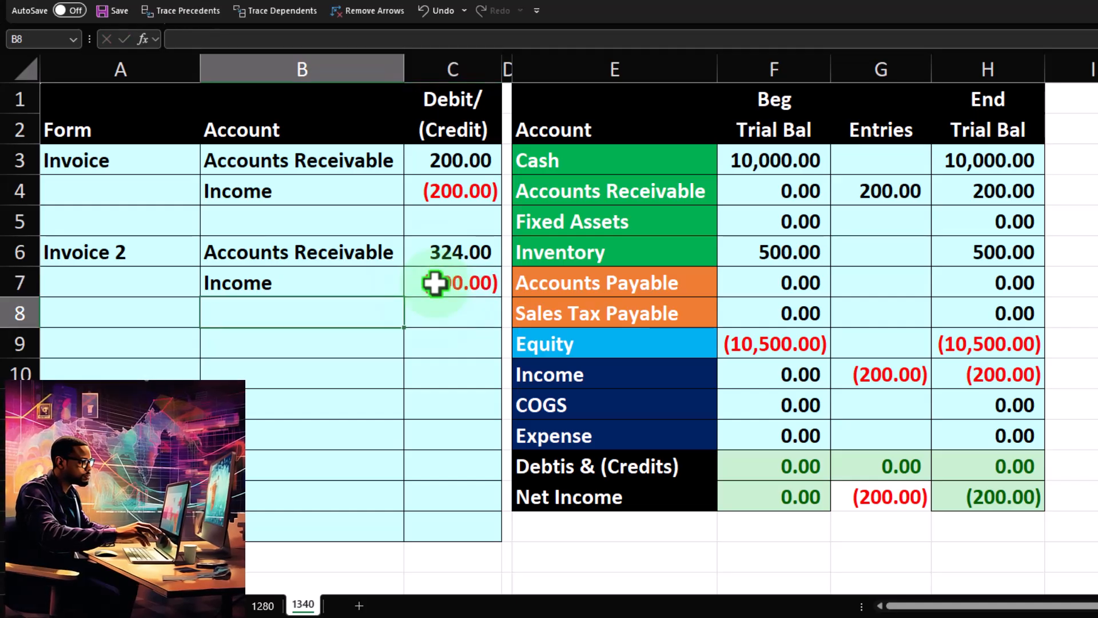
type("=E8")
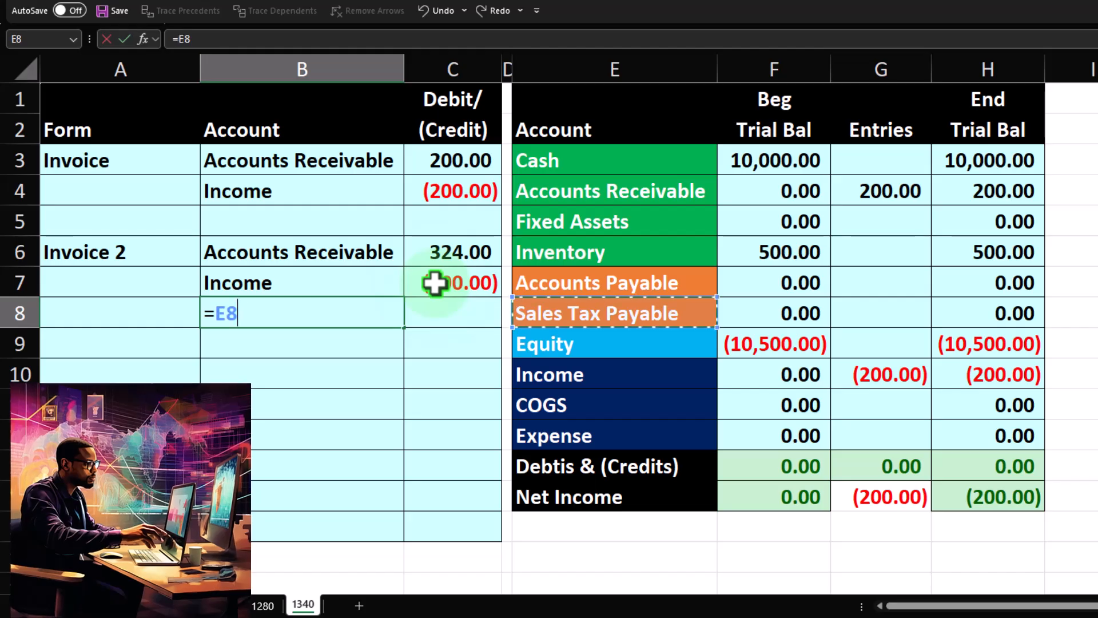
key("Return")
Step: Try calculating the Sales Tax Payable amount in C8 as the sum of C6:C7
key("Right")
key("Up")
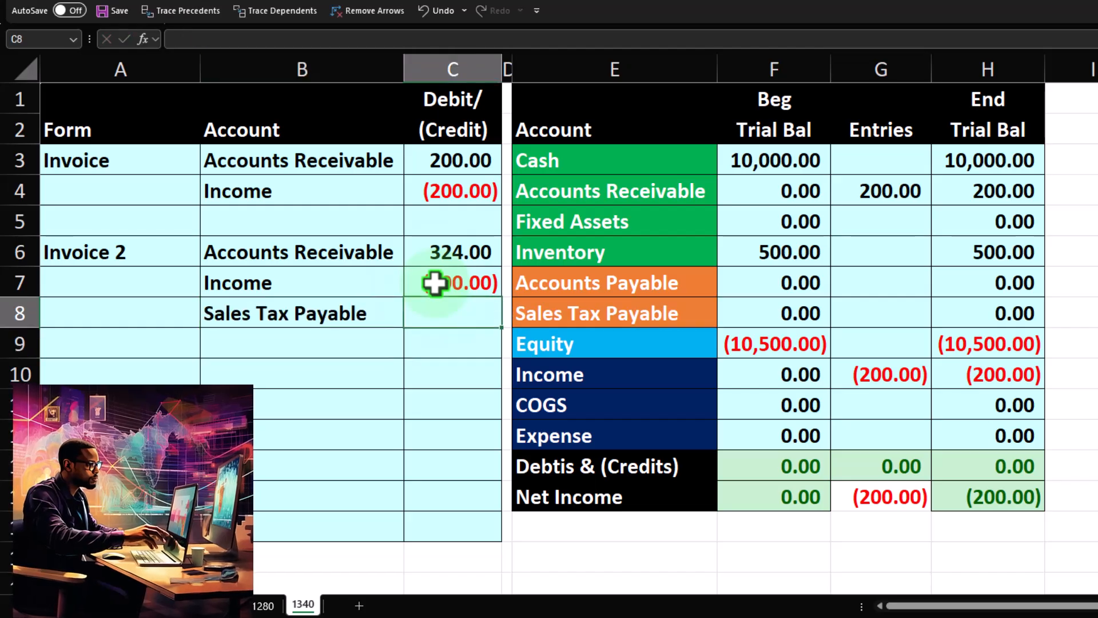
type("=sum(")
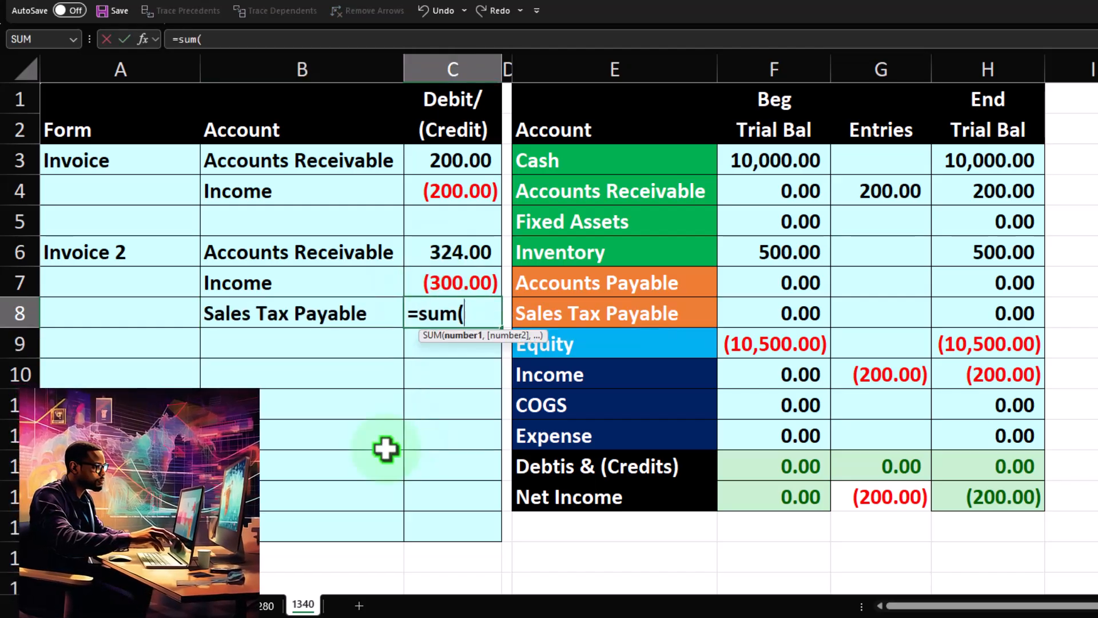
key("Up")
key("shift+Up")
key("Return")
key("Up")
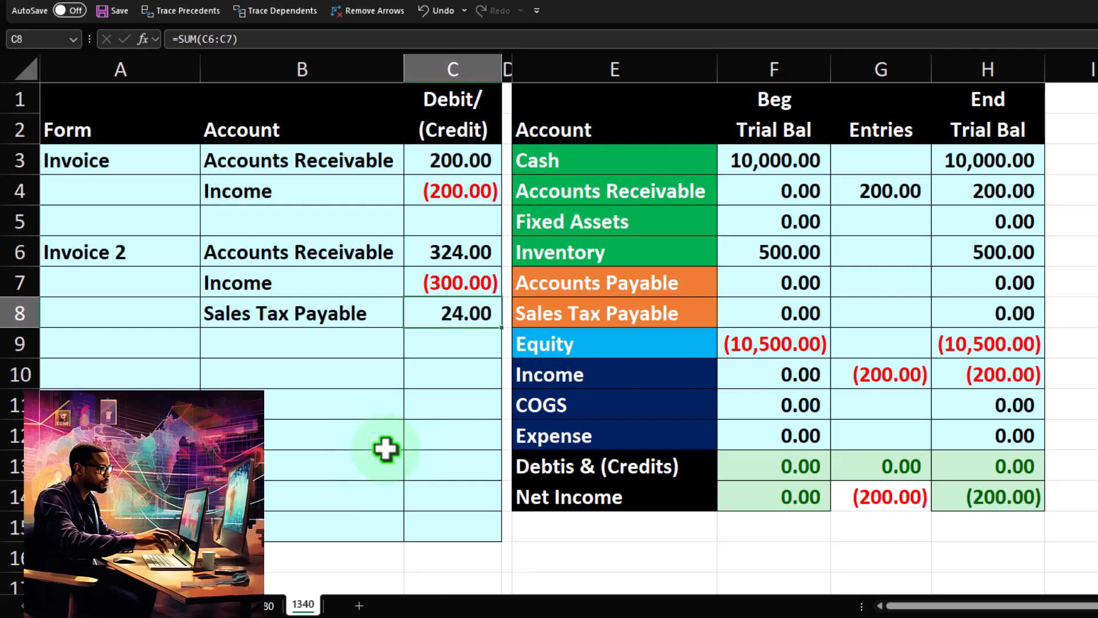
Step: Enter the Sales Tax Payable credit in C8 as =-150*2*.08 and select C6:C8 to check the entry
type("=")
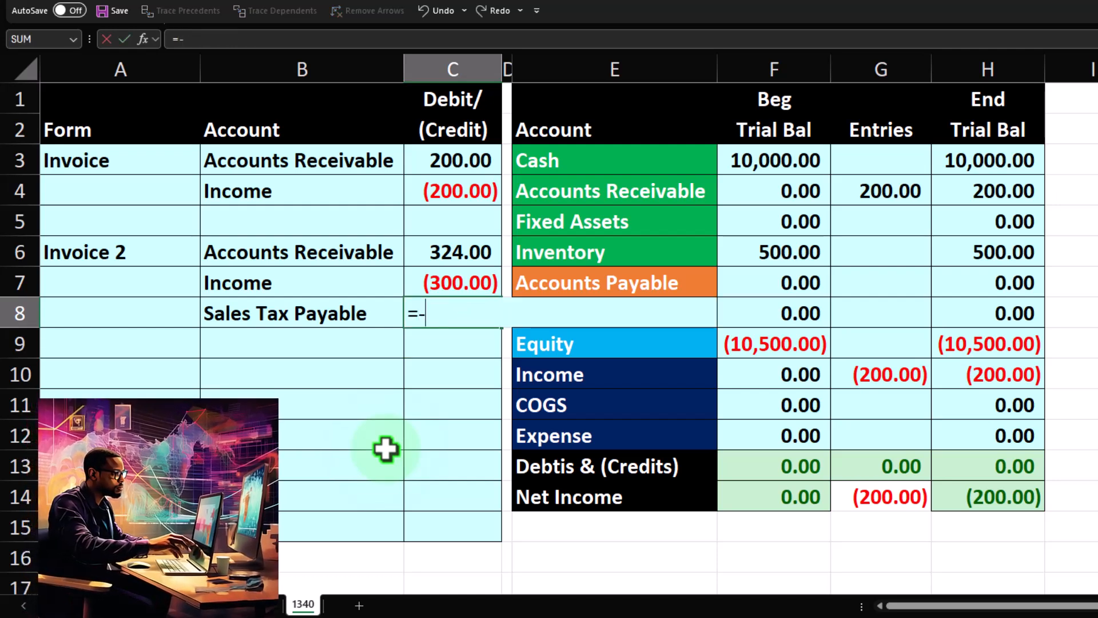
type("-150*2")
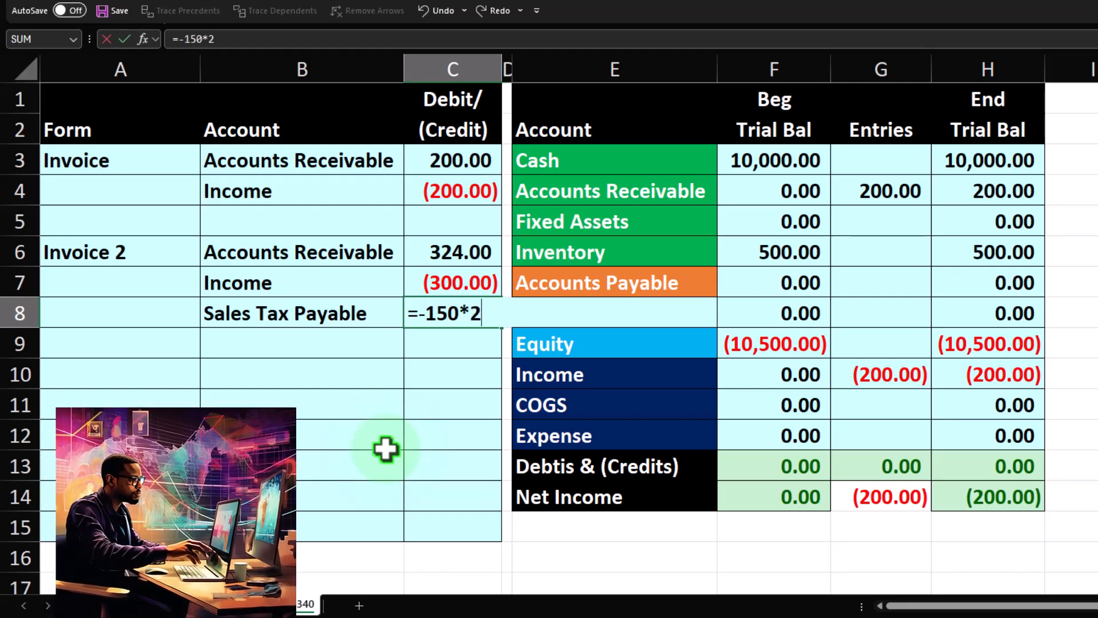
type("*")
type("1")
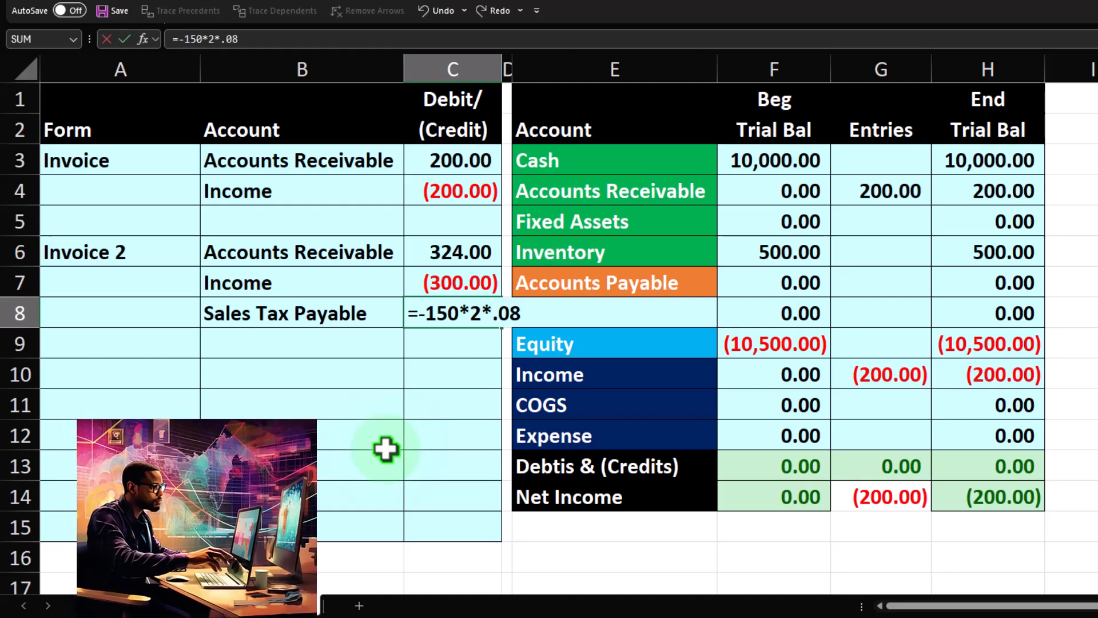
key("Return")
left_click_drag(469, 252, 464, 313)
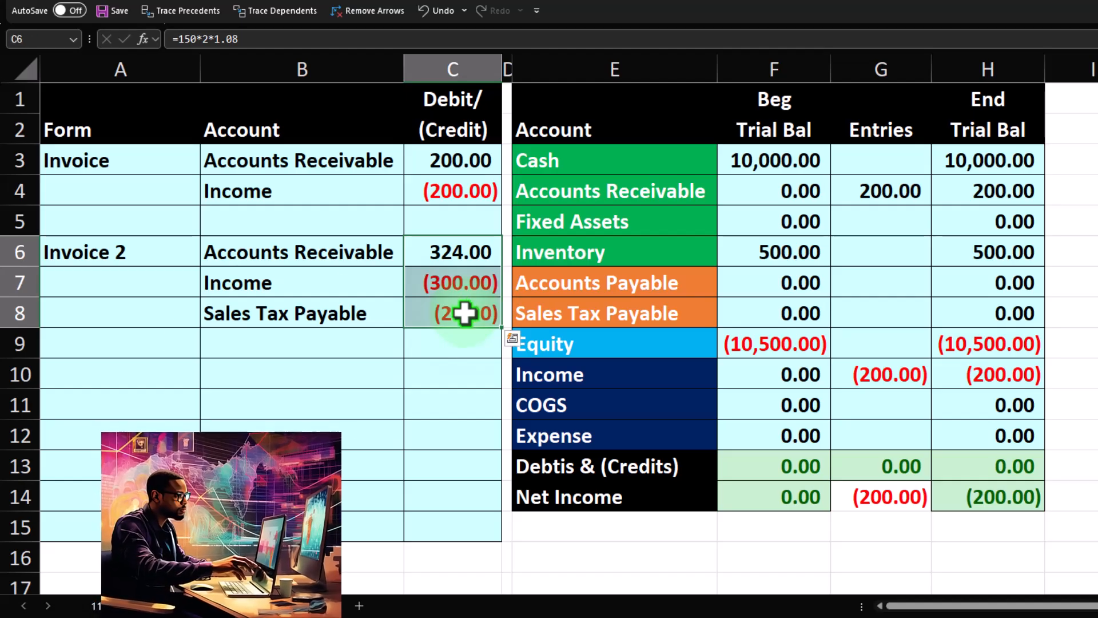
Step: Link B10 to the COGS account name in E11, leaving row 9 blank
left_click(277, 366)
type("Cos")
key("BackSpace")
key("BackSpace")
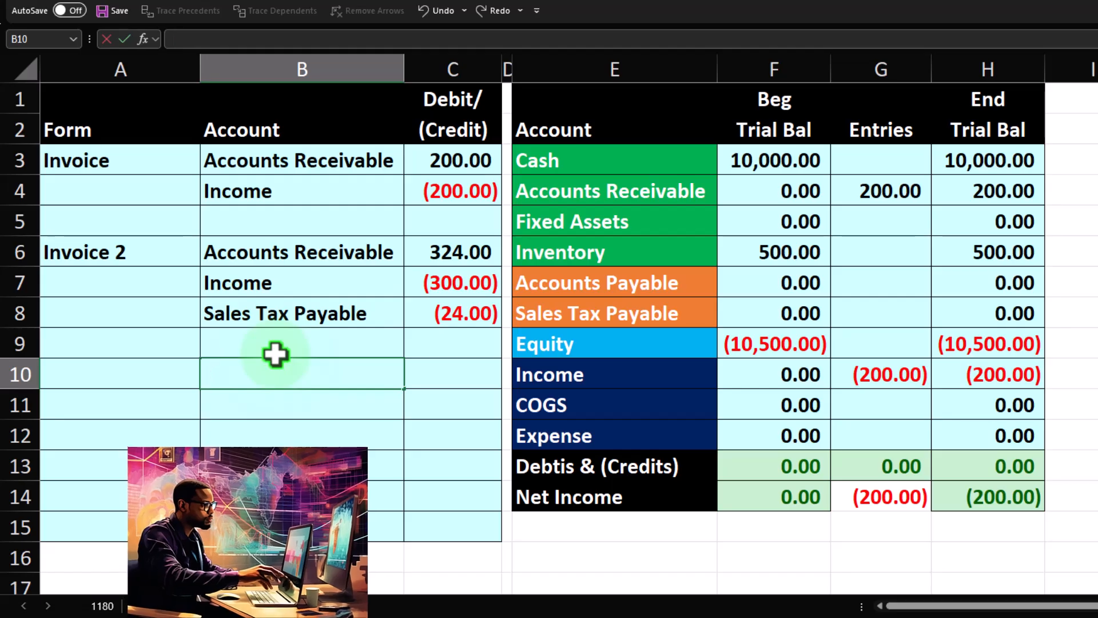
type("=")
key("Right")
key("Right")
key("Right")
key("Down")
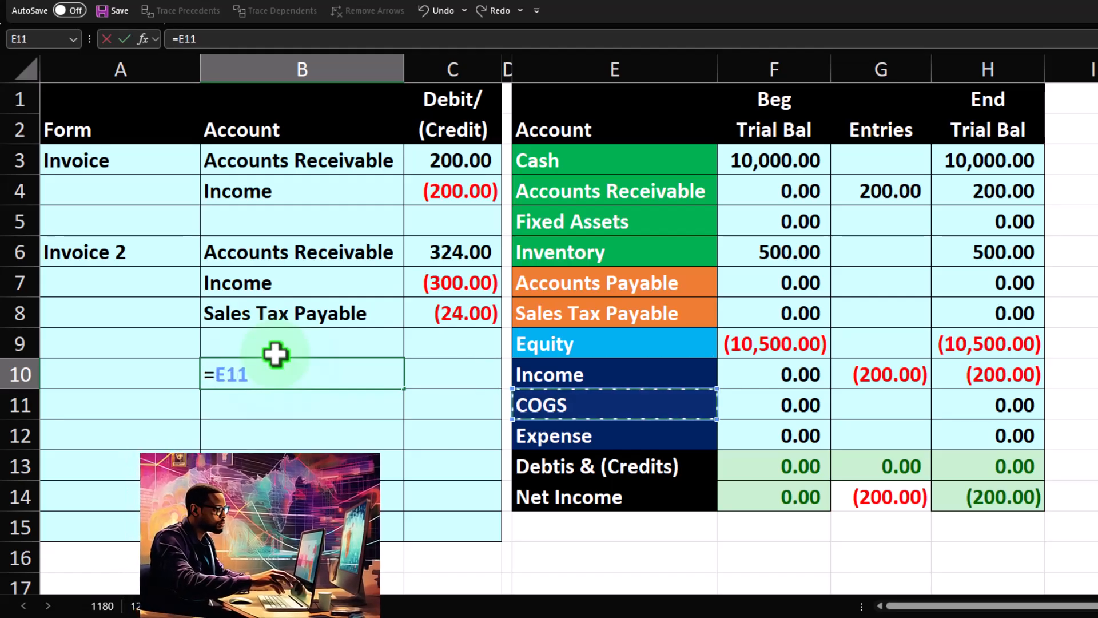
key("Return")
Step: Link B11 to the Inventory account name in E6 of the trial balance
type("=")
key("Right")
key("Right")
key("Right")
key("Up")
key("Up")
key("Up")
key("Up")
key("Up")
key("Return")
Step: Enter the COGS debit in C10 as =100*2 and the Inventory credit in C11 as =-C10
key("Right")
key("Up")
key("Up")
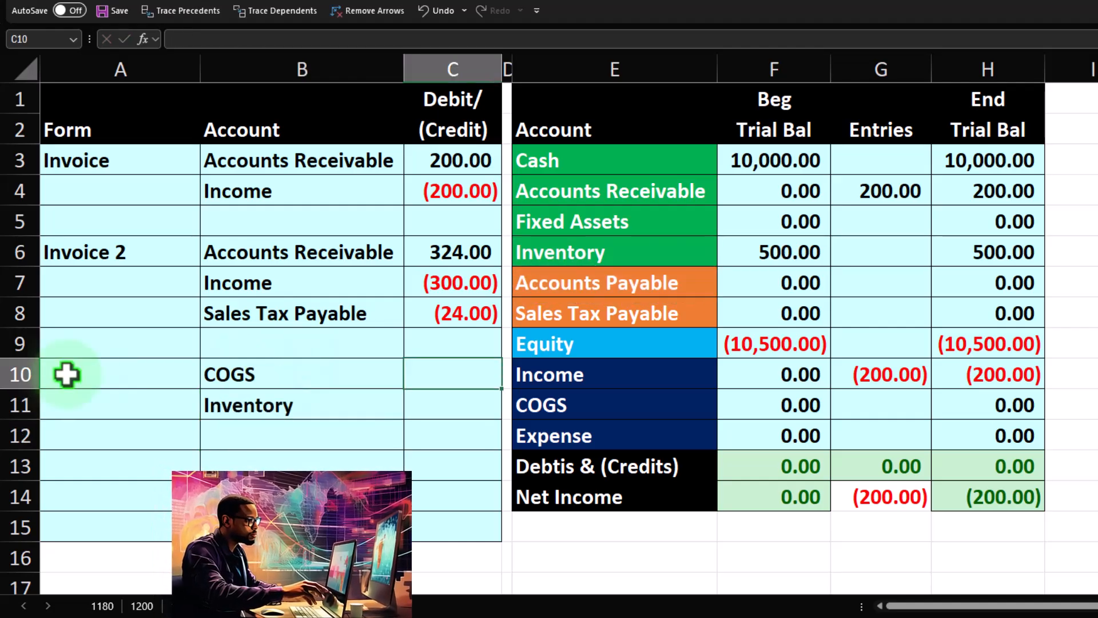
type("=")
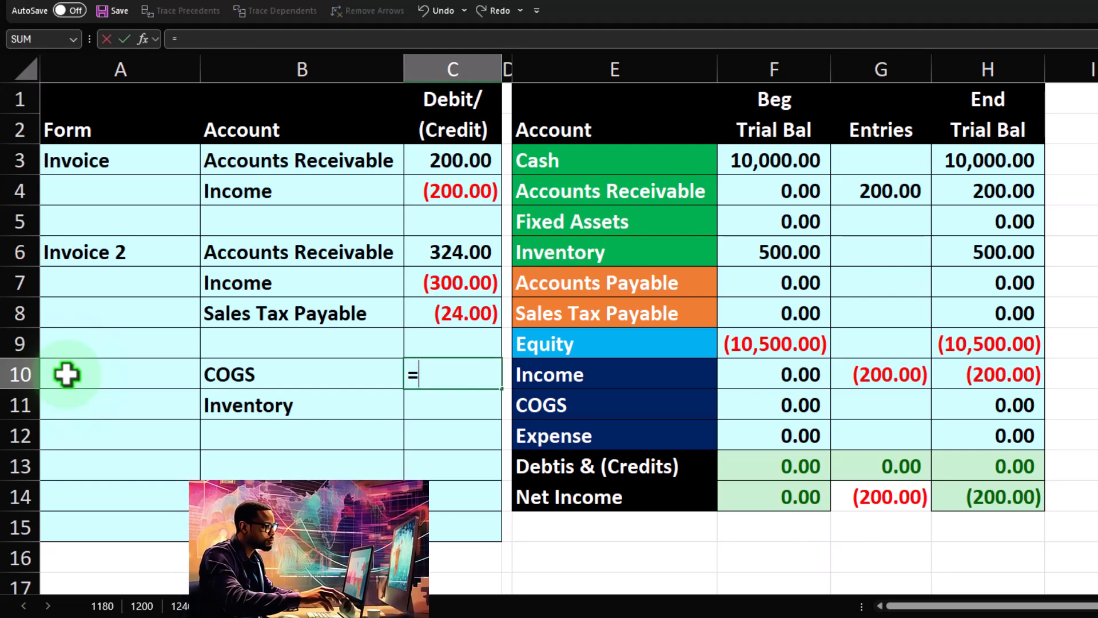
type("100*")
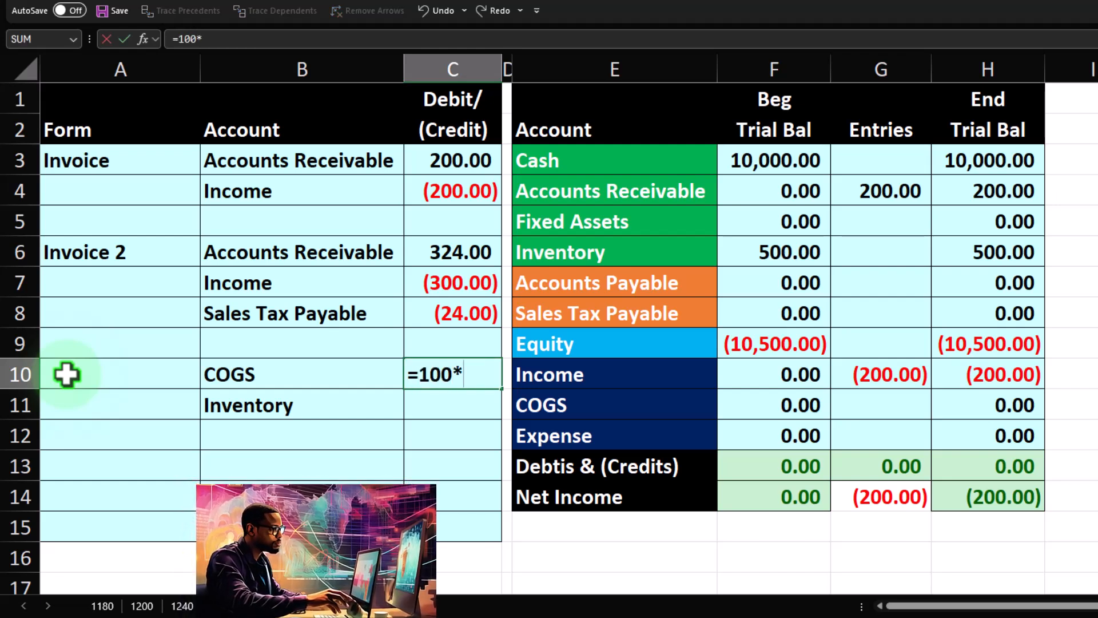
type("2")
key("Return")
type("=-C10")
key("Return")
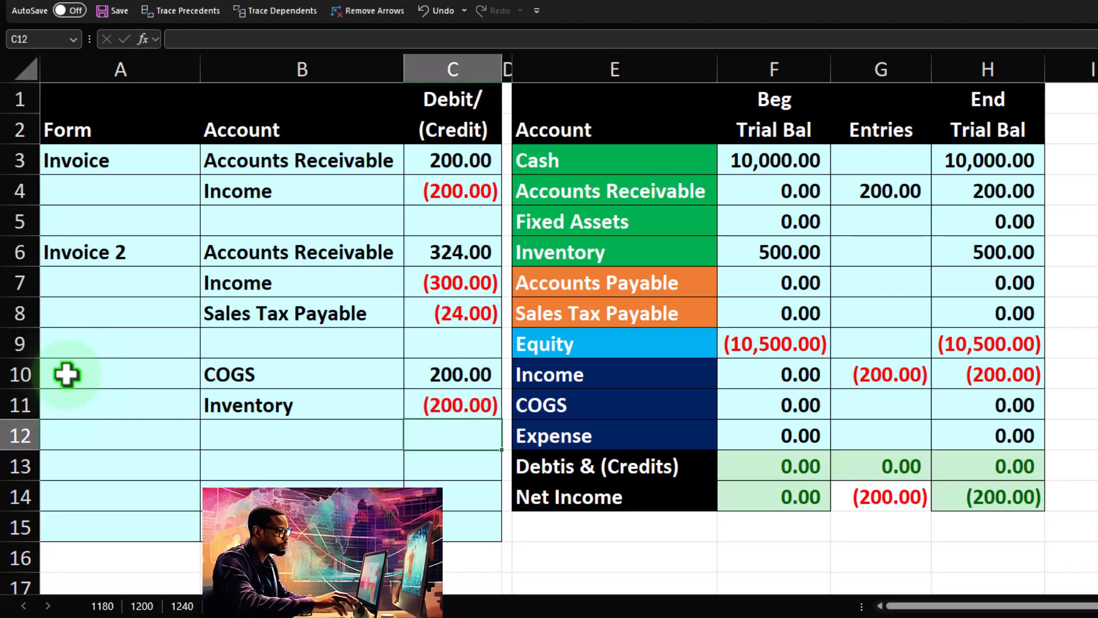
key("Up")
key("Up")
key("Up")
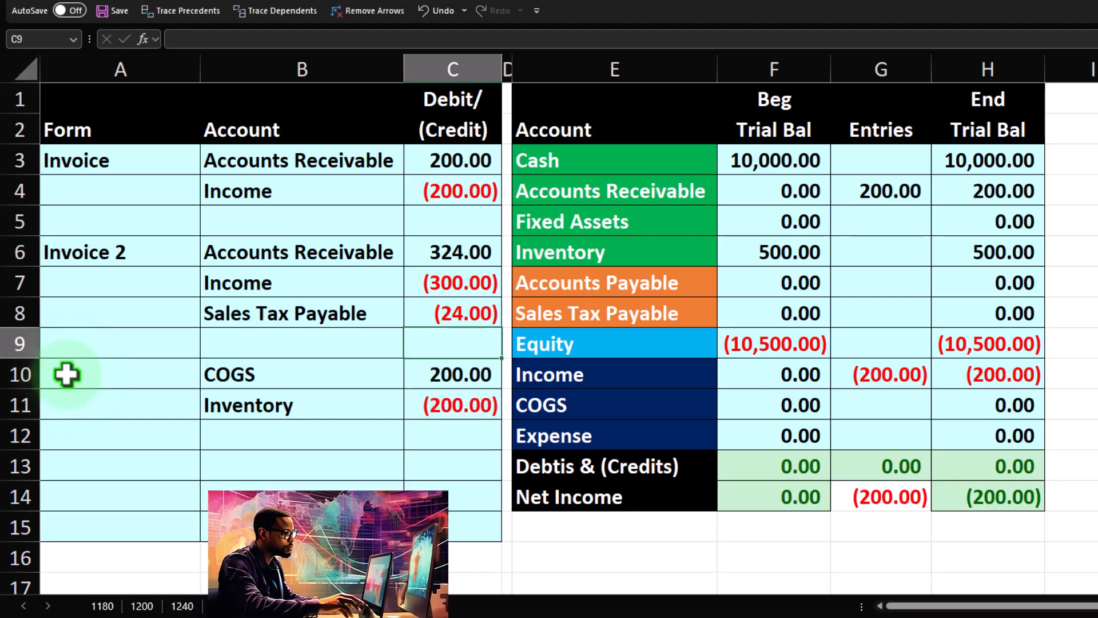
key("Right")
key("Right")
key("Right")
key("Right")
key("Up")
key("Up")
key("Up")
key("Up")
key("Up")
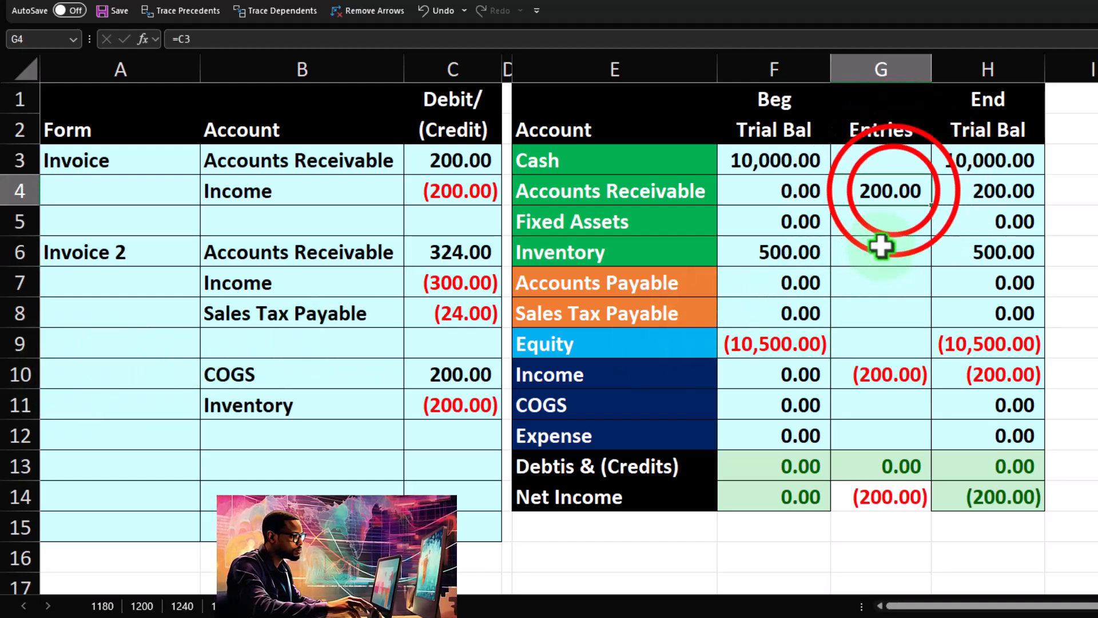
double_click(915, 190)
type("+")
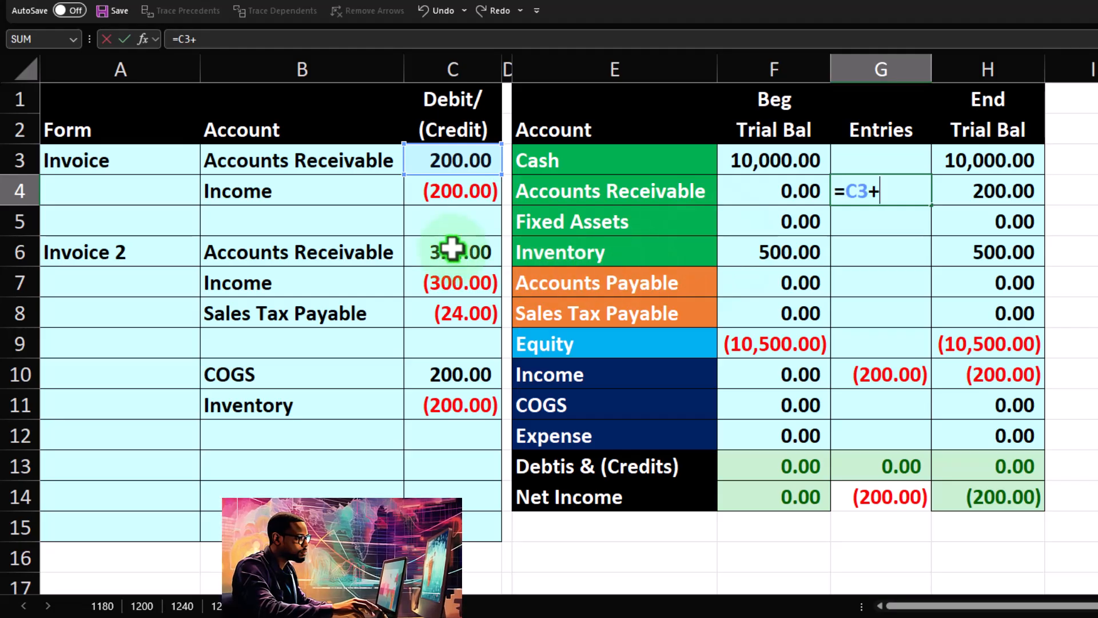
key("Return")
Step: Clear the first invoice's amounts in C3:C4 and undo the deletion
left_click_drag(460, 161, 465, 188)
key("Delete")
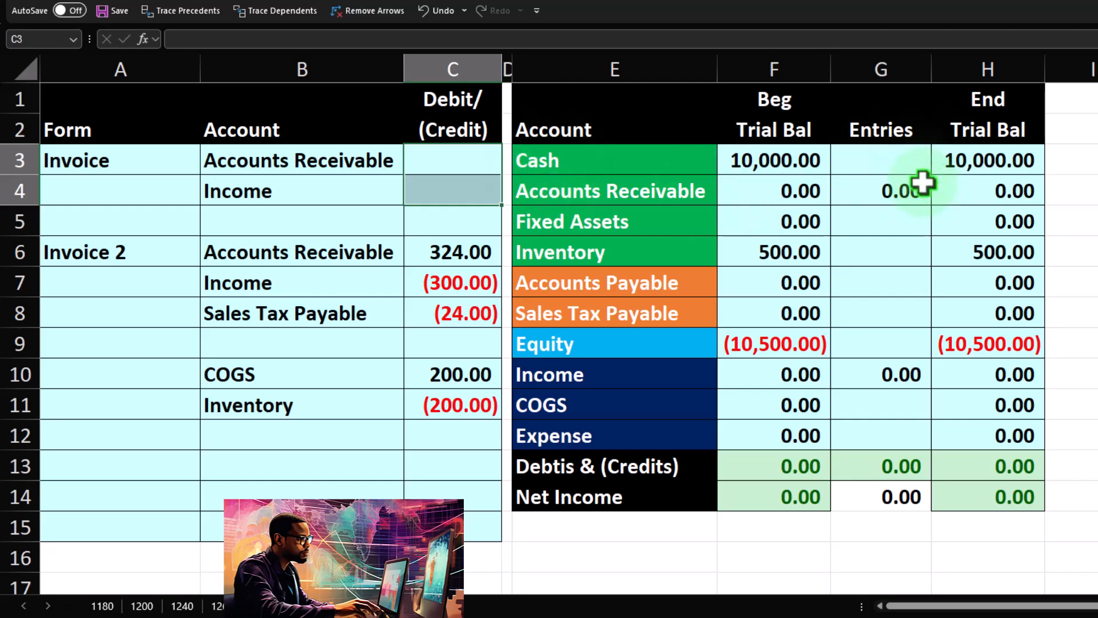
left_click(424, 11)
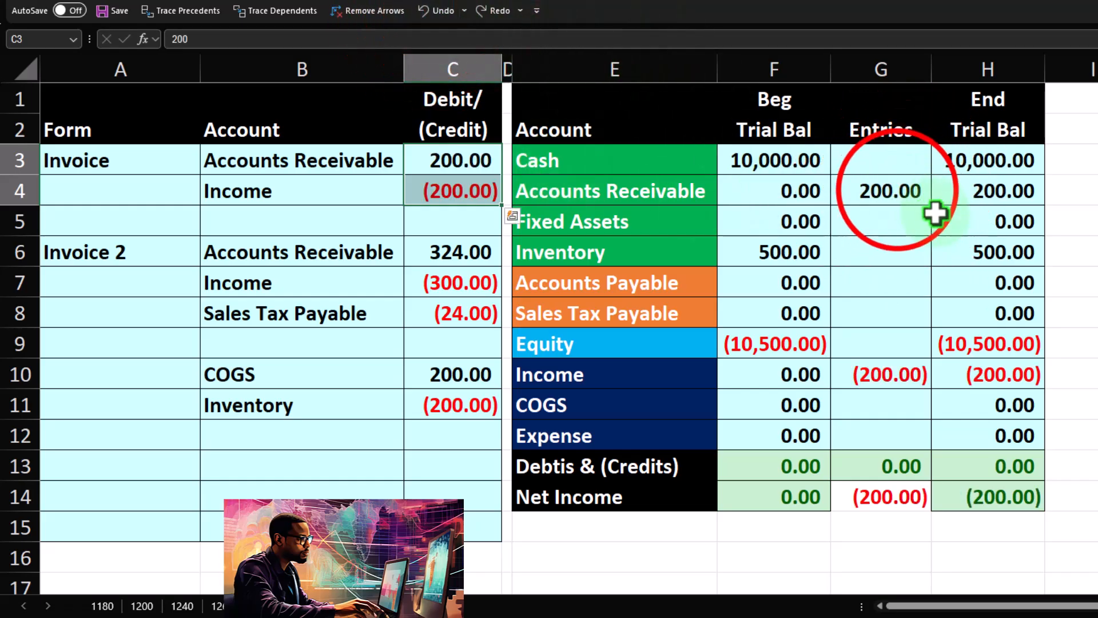
Step: Clear the first invoice's entries from column G and link the Accounts Receivable entry in G4 to C6
left_click_drag(897, 191, 874, 432)
key("Delete")
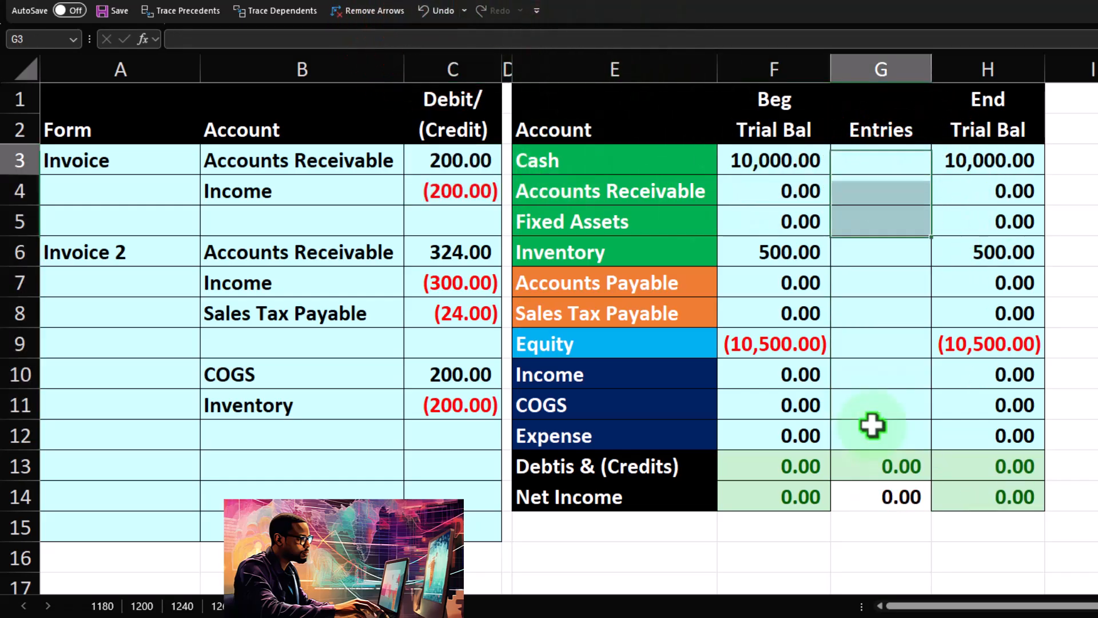
type("=")
key("Left")
key("Left")
key("Left")
key("Left")
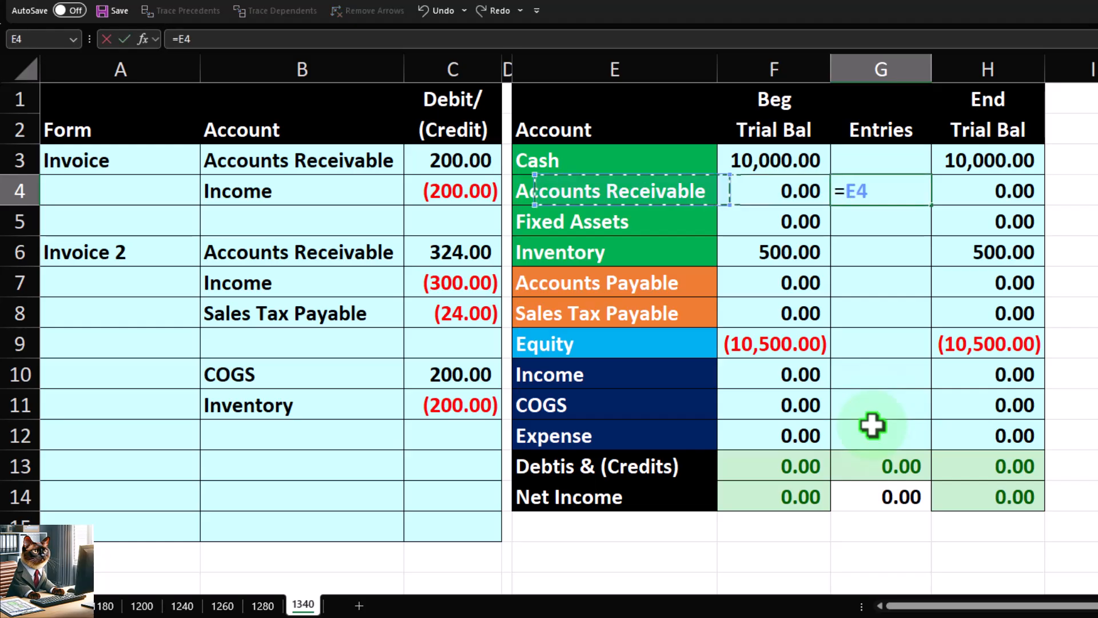
key("Down")
key("Down")
key("Return")
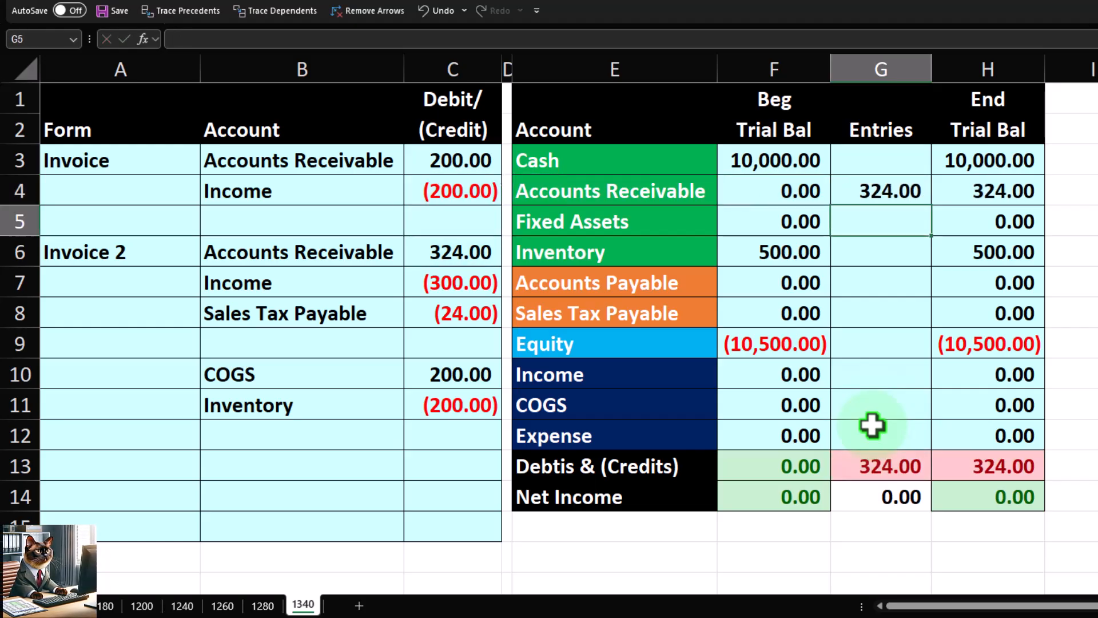
Step: Link the Income entry in G10 of the trial balance to Invoice 2's income amount in C7
key("Down")
key("Down")
key("Down")
key("Down")
key("Down")
type("=")
key("Left")
key("Left")
key("Left")
key("Left")
key("Up")
key("Up")
key("Up")
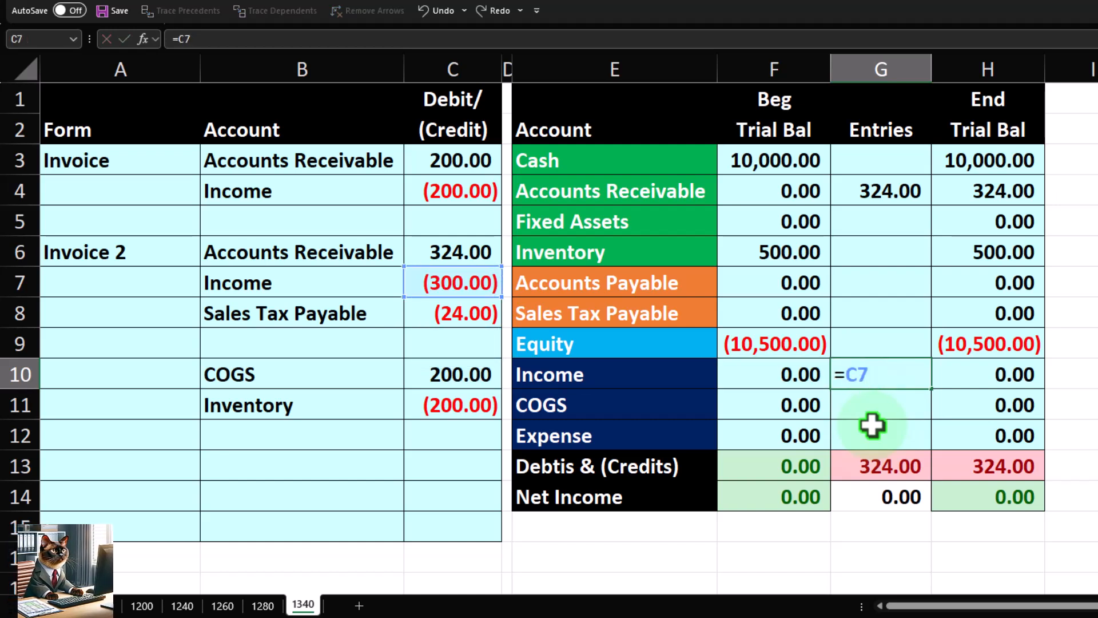
key("Return")
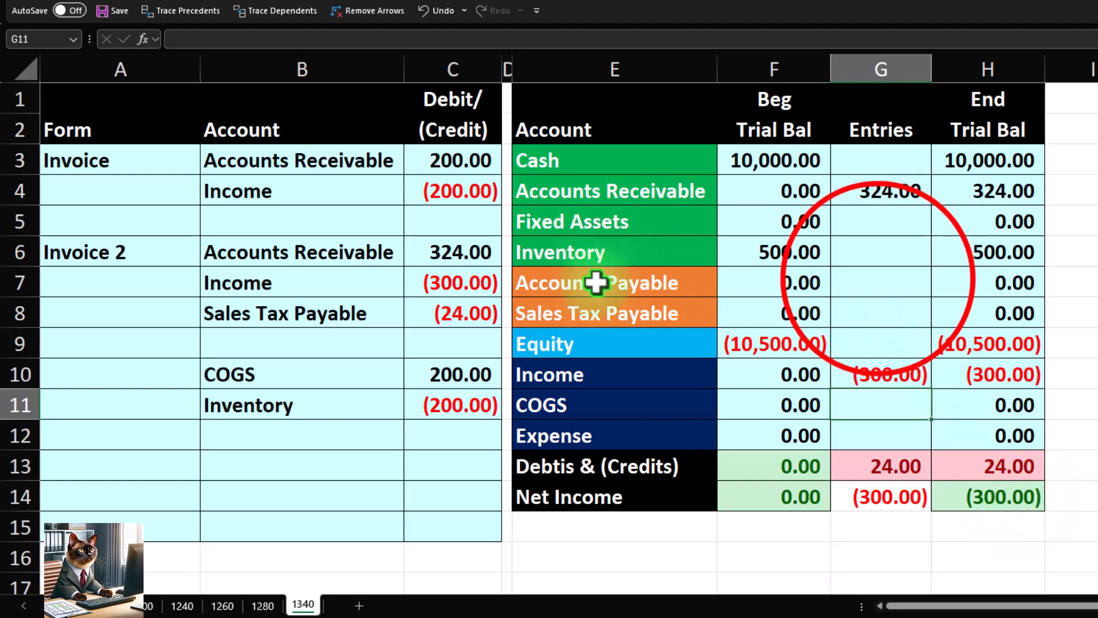
Step: Link the Sales Tax Payable entry in G8 to the sales tax credit in C8
left_click(875, 281)
left_click(875, 307)
type("=")
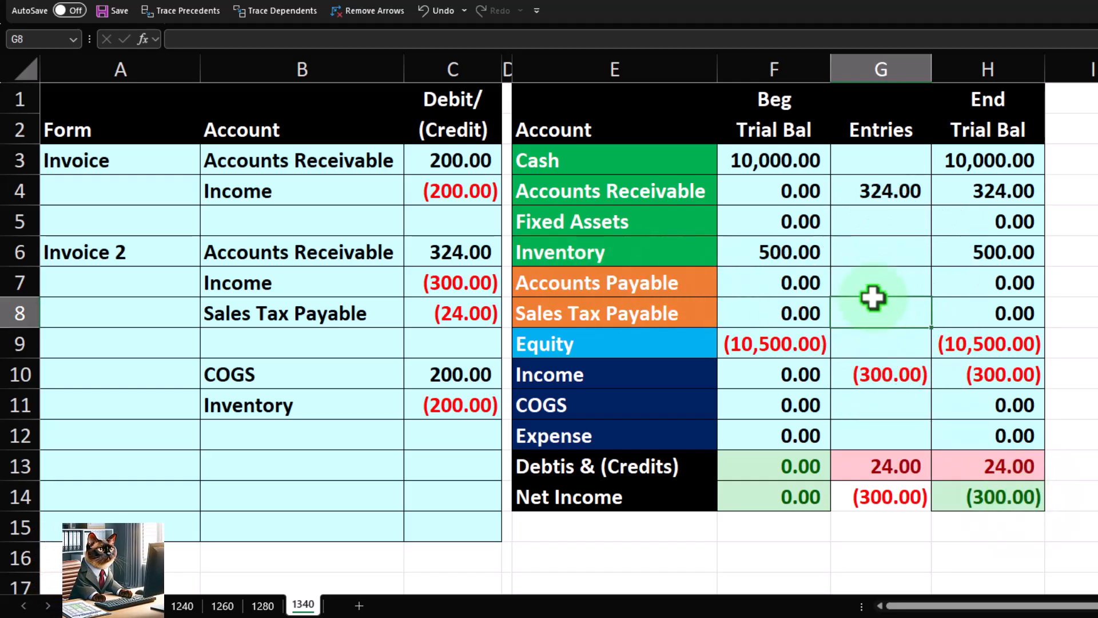
key("Left")
key("Left")
key("Left")
key("Left")
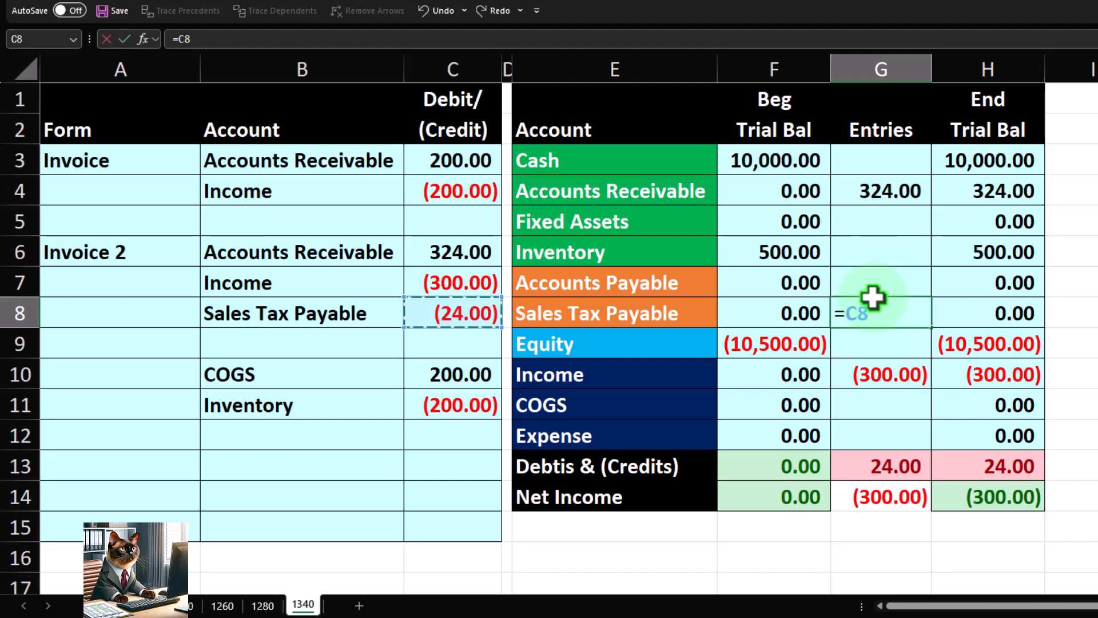
key("Return")
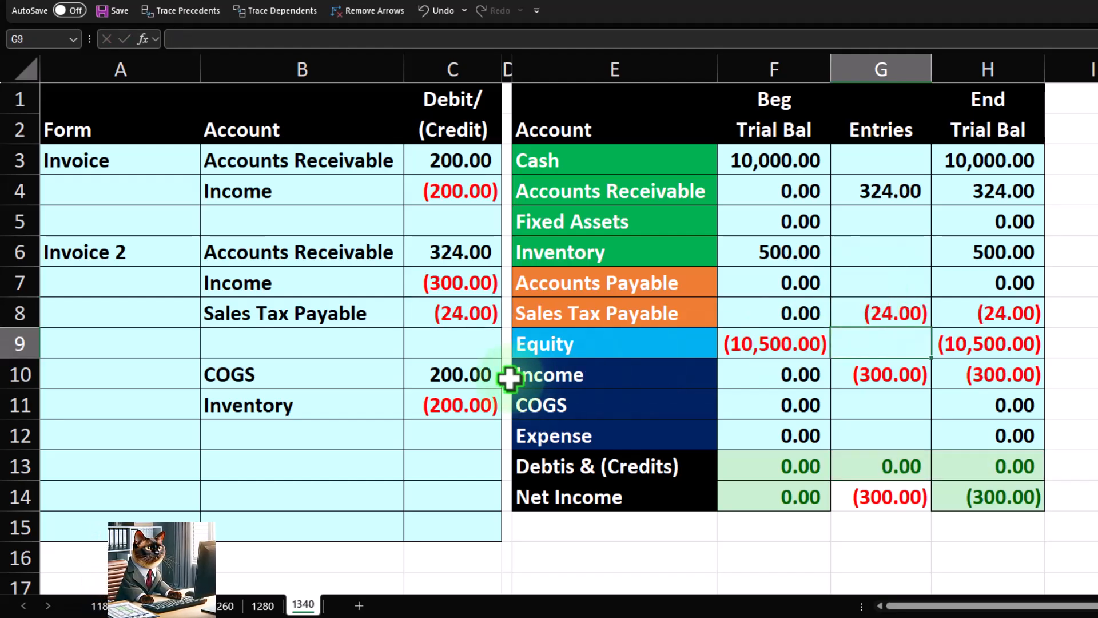
Step: Link the Inventory entry in G6 to the inventory credit in C11
left_click(828, 253)
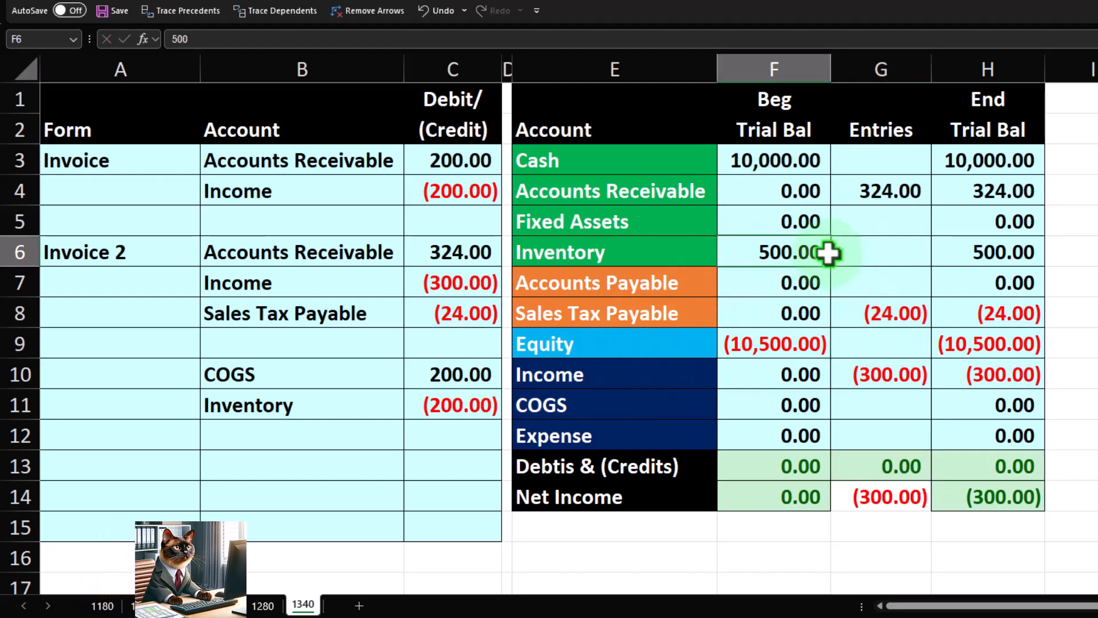
key("Right")
type("=")
key("Left")
key("Left")
key("Left")
key("Left")
key("Down")
key("Down")
key("Down")
key("Down")
key("Down")
key("Return")
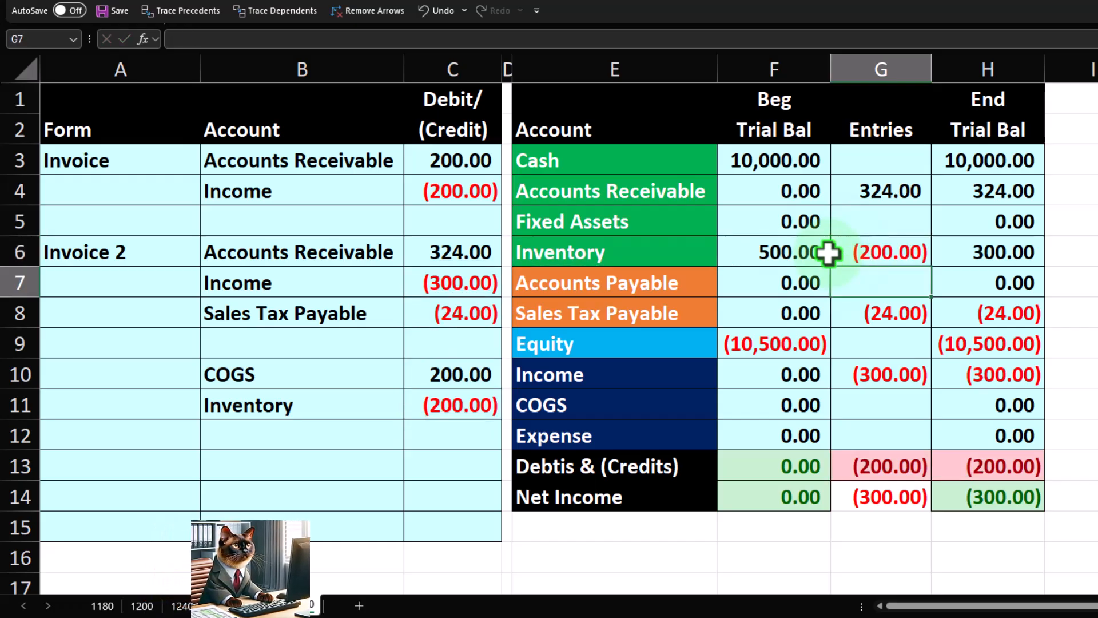
Step: Link the COGS entry in G11 to the cost of goods sold debit in C10
key("Down")
key("Down")
key("Down")
key("Down")
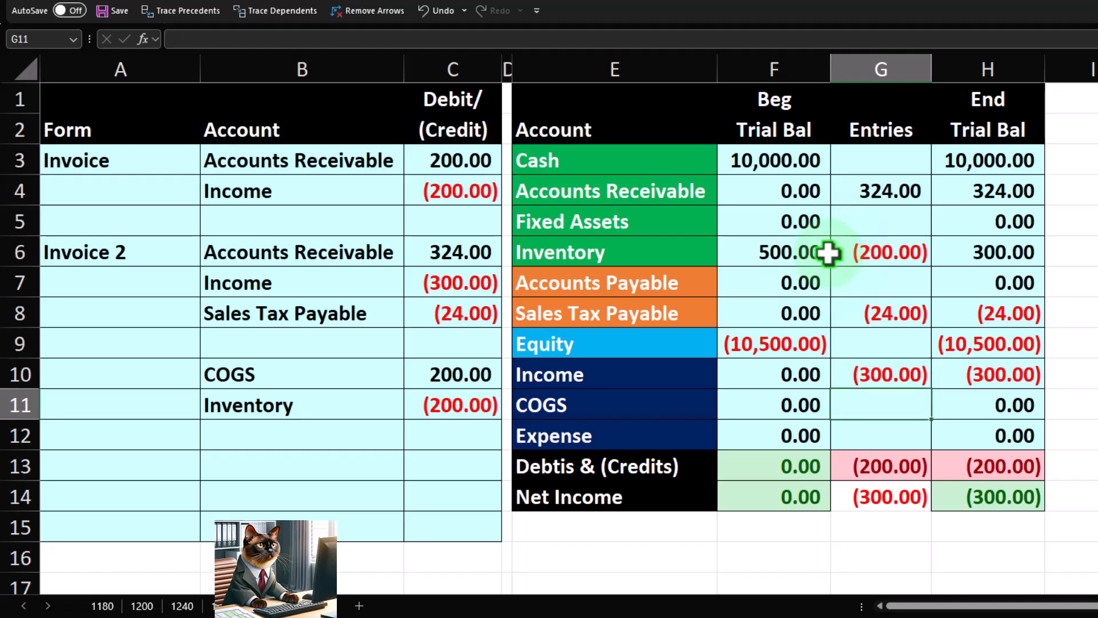
type("=")
key("Left")
key("Left")
key("Left")
key("Left")
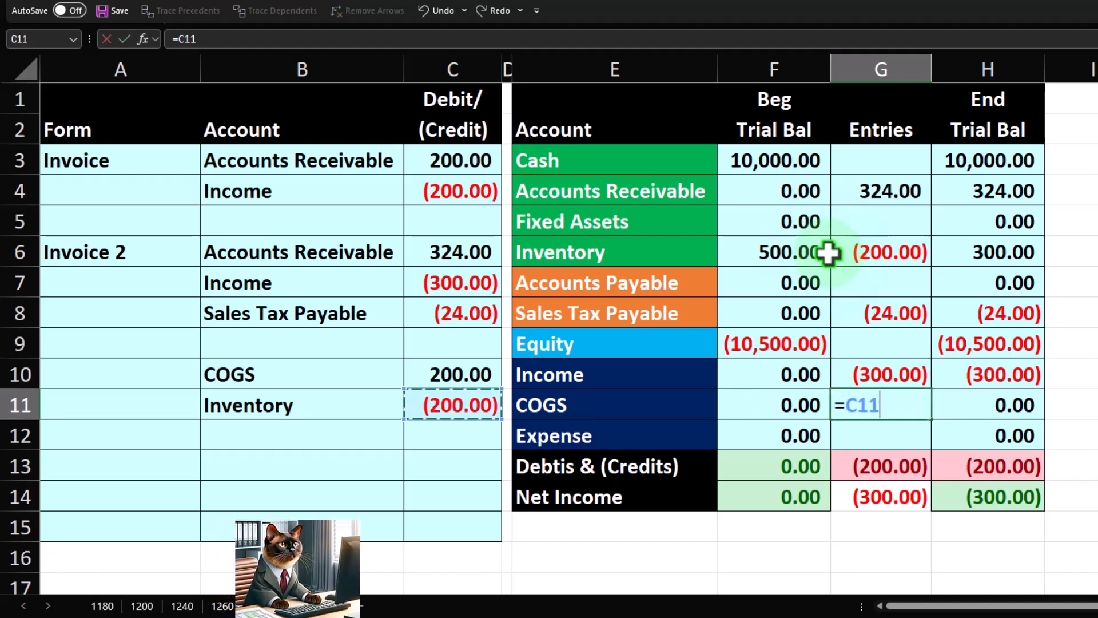
key("Up")
key("Return")
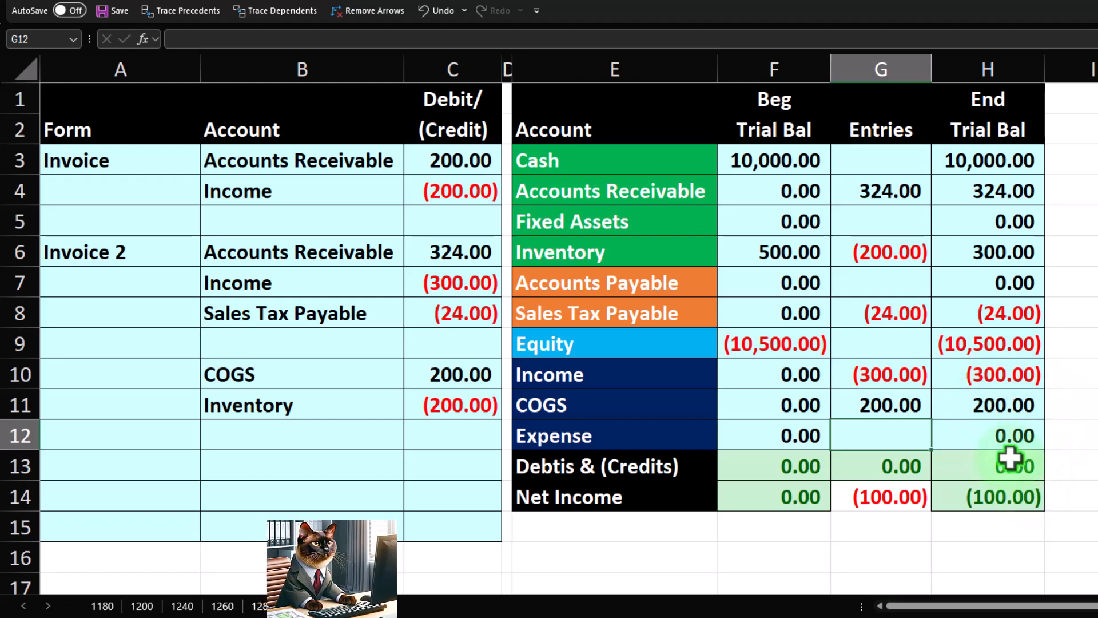
Step: Examine the ending balances for Income, COGS, Net Income, Accounts Receivable, Sales Tax Payable and Inventory against Invoice 2's journal entry
left_click_drag(981, 360, 976, 404)
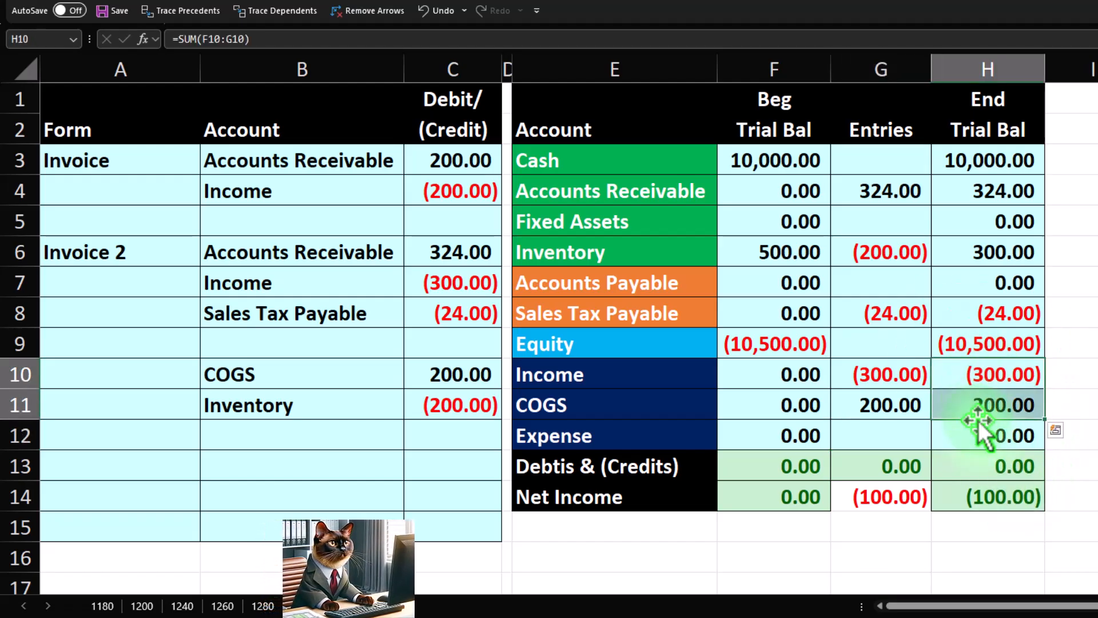
left_click(1007, 493)
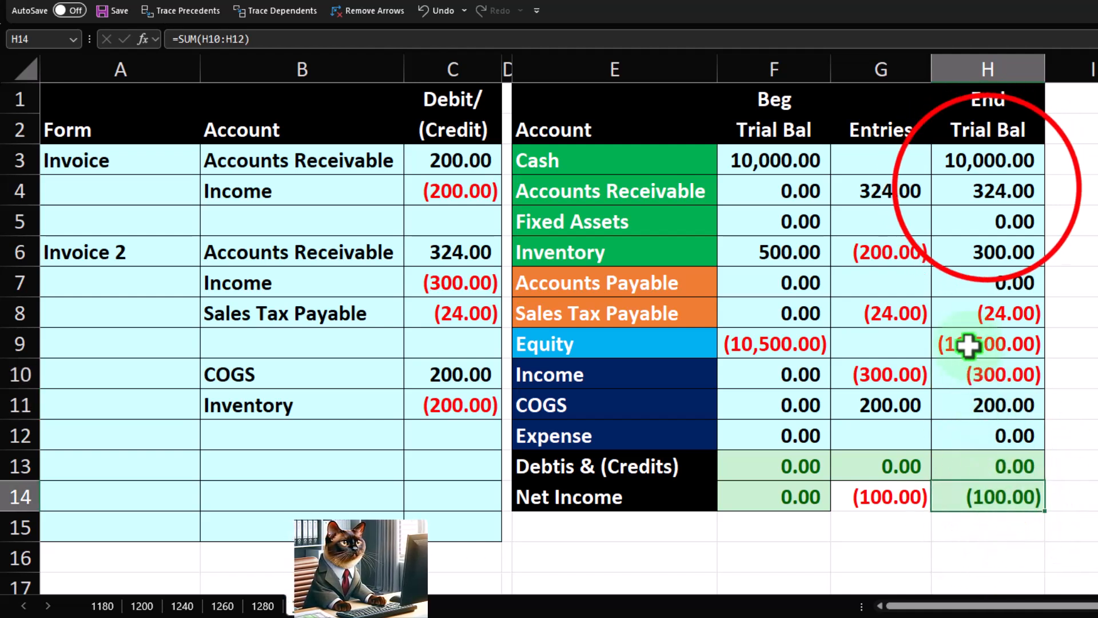
left_click(987, 194)
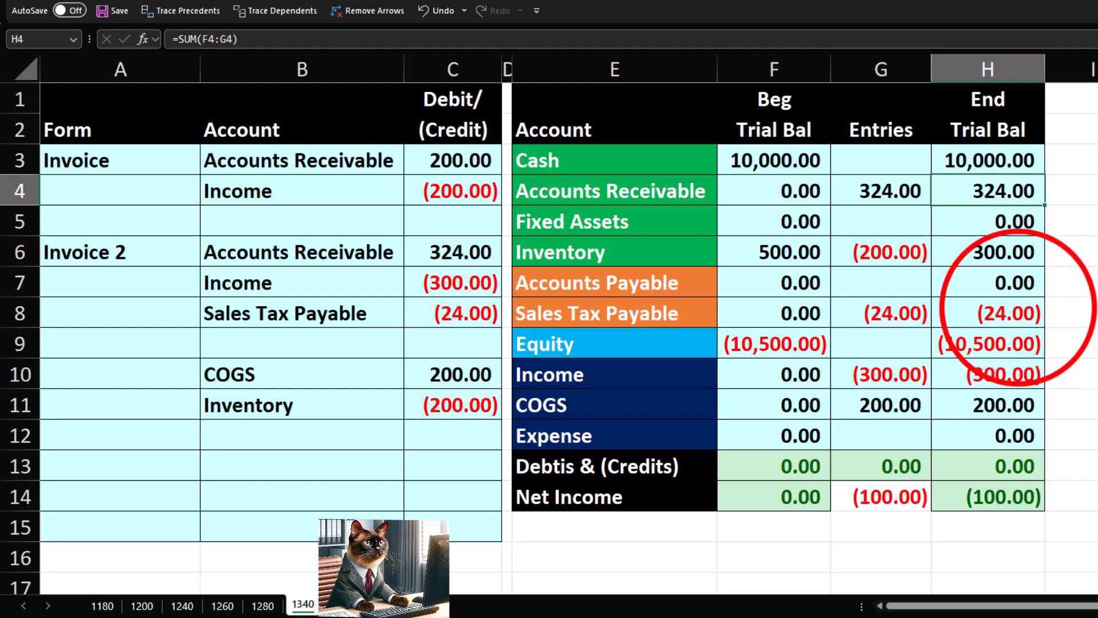
left_click(1018, 308)
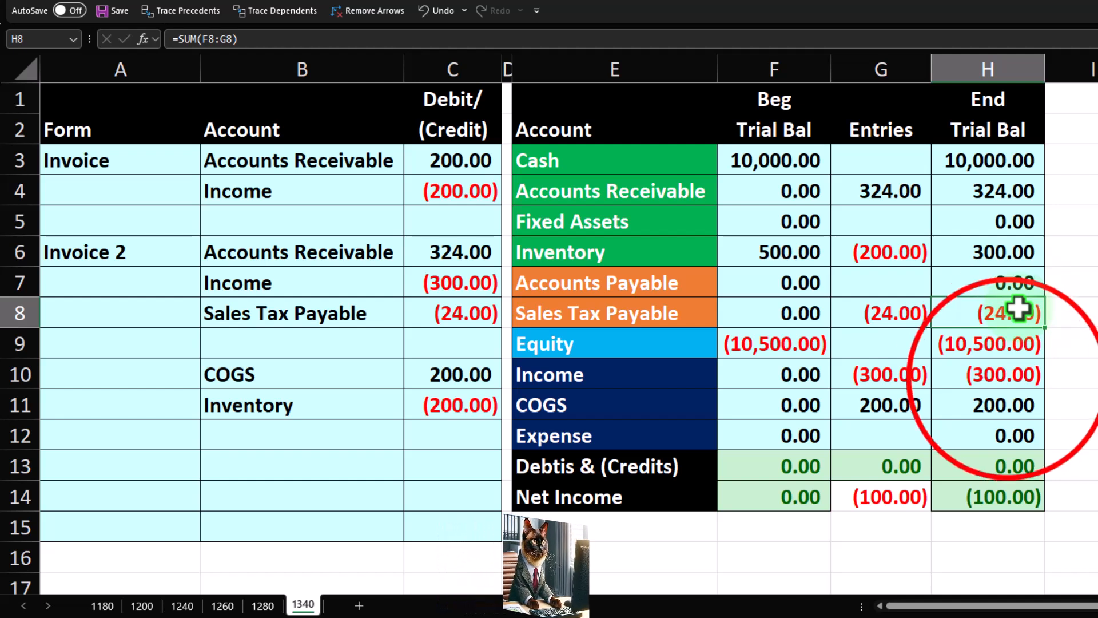
left_click(1008, 375)
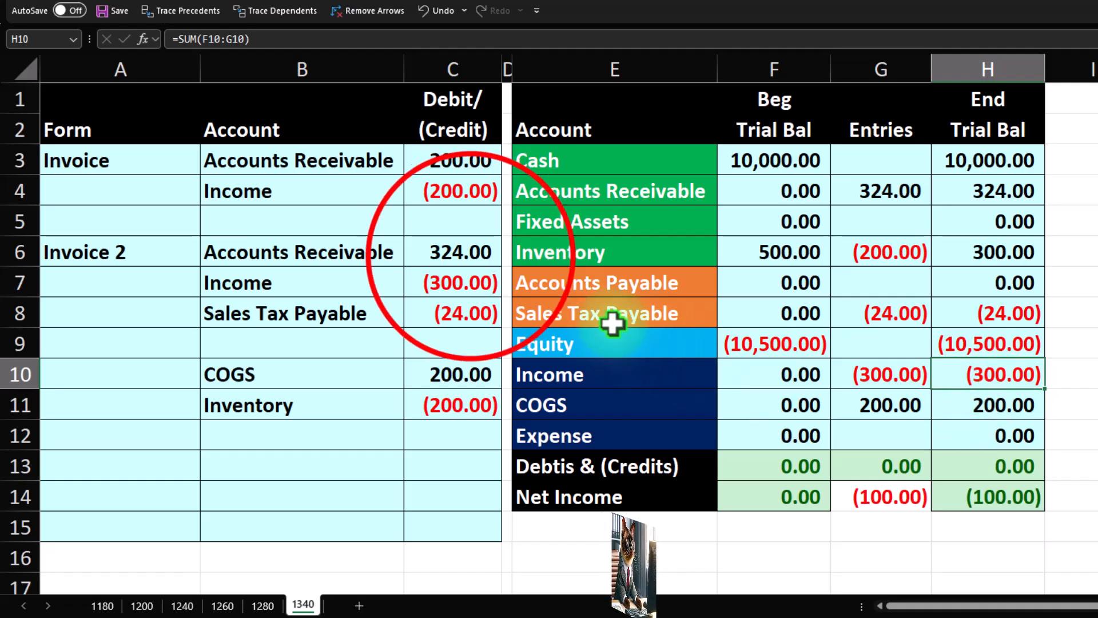
left_click(470, 253)
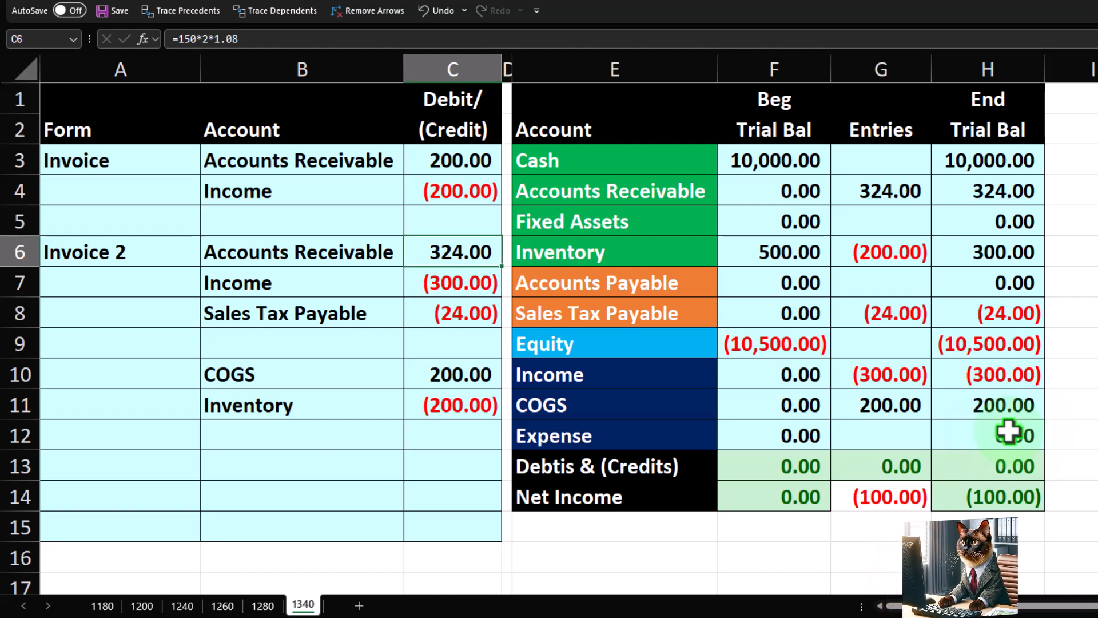
left_click(1028, 307)
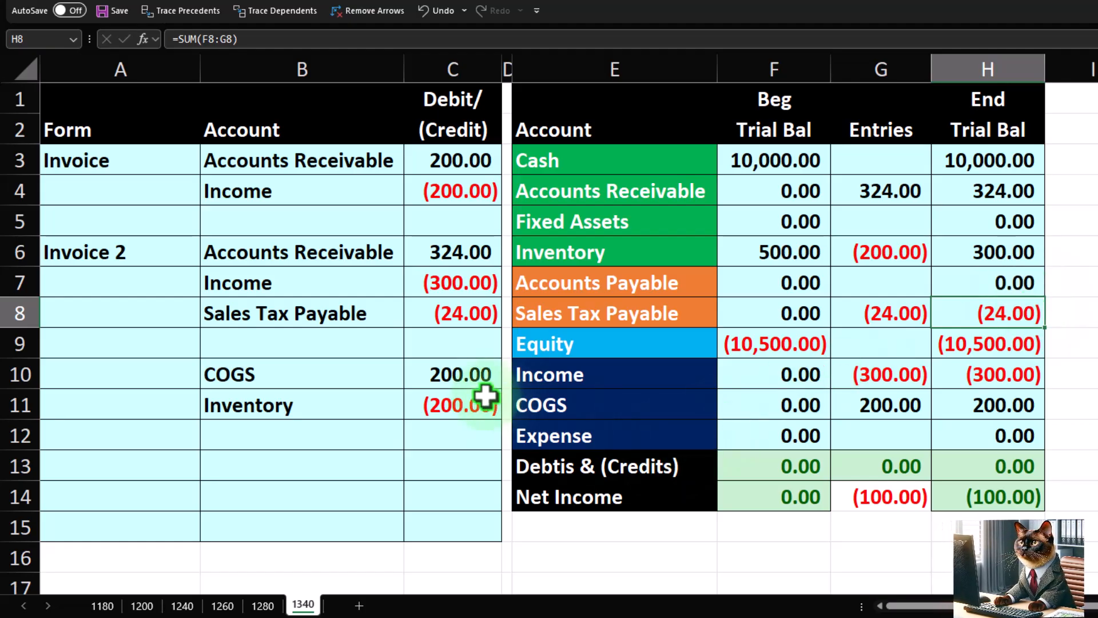
left_click(1007, 253)
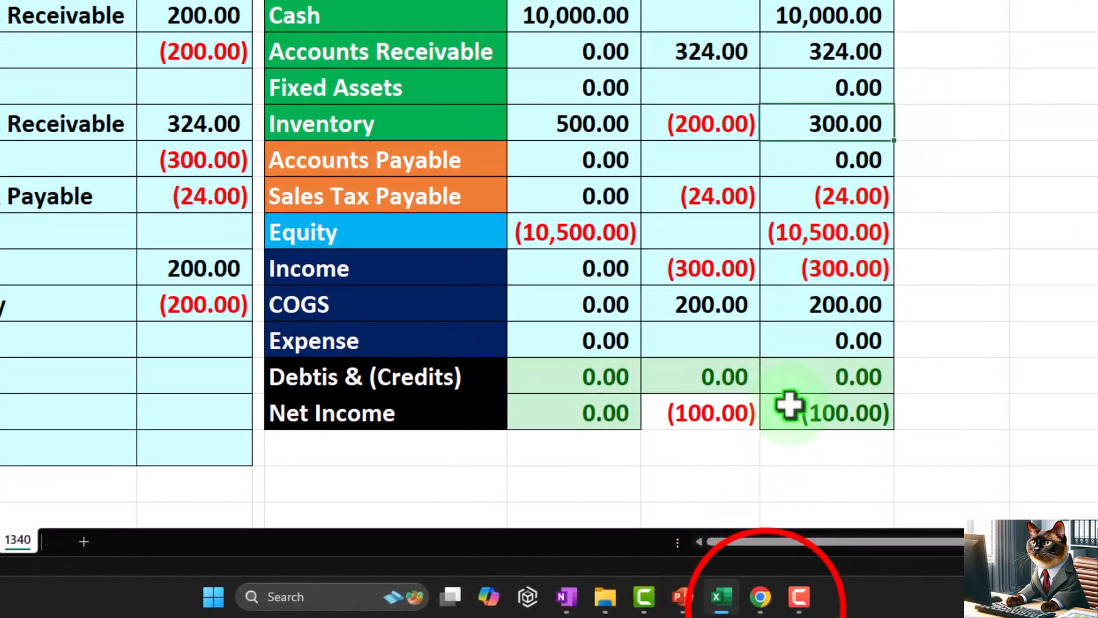
Step: Switch to QuickBooks Online in Chrome and save and close the invoice for Inventory item 1
mouse_move(716, 610)
left_click(801, 504)
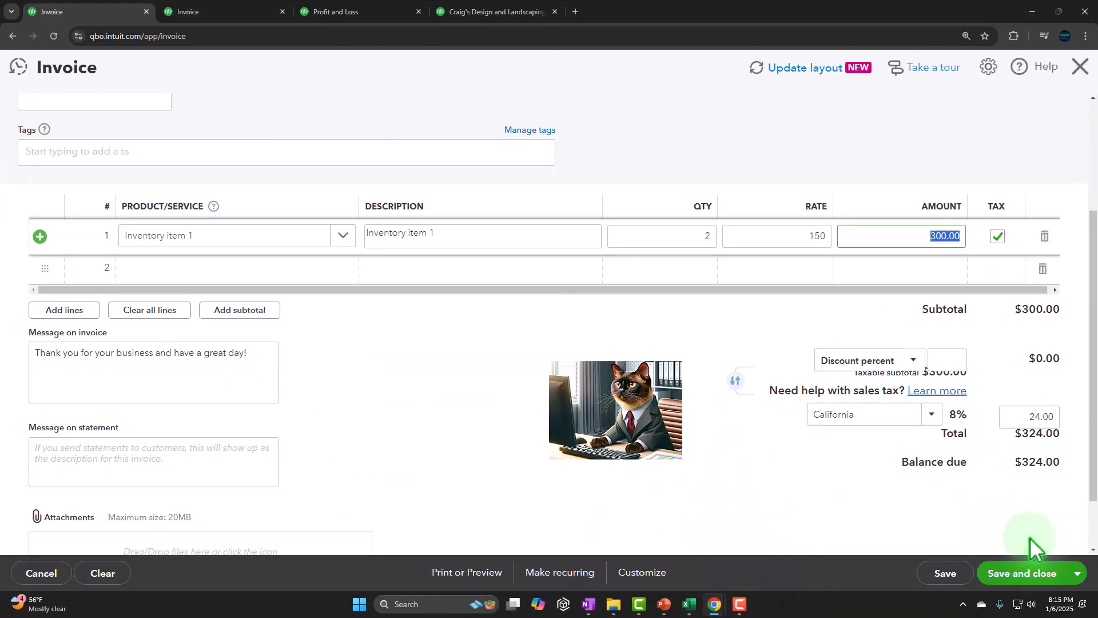
left_click(1033, 573)
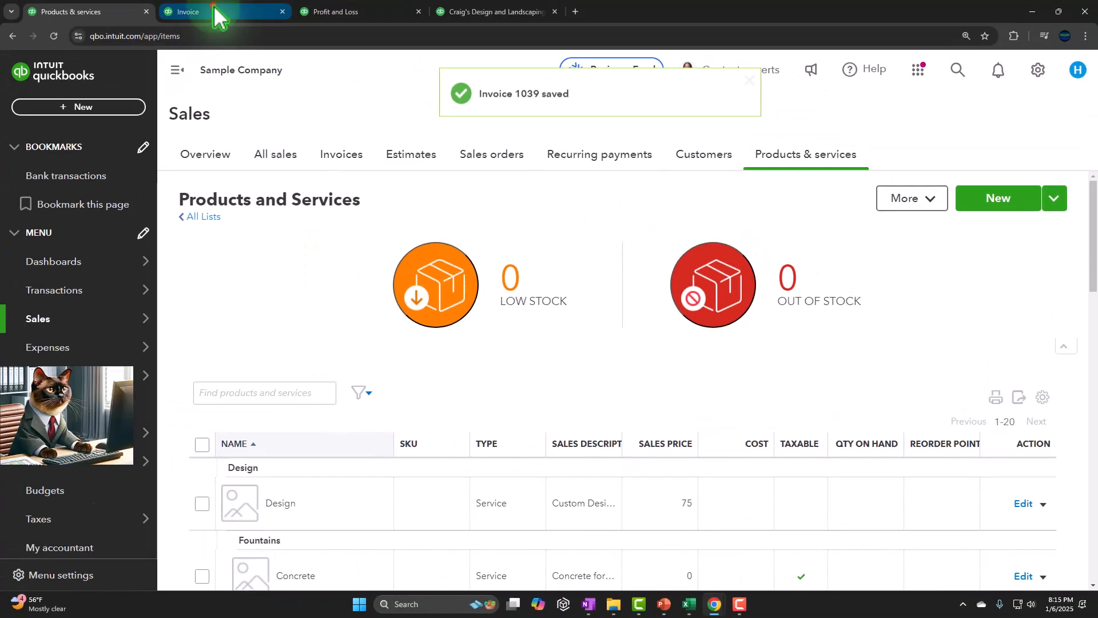
Step: Rerun the Balance Sheet report for 01/01/2024 to 12/31/2025 with the saved invoice included
left_click(212, 10)
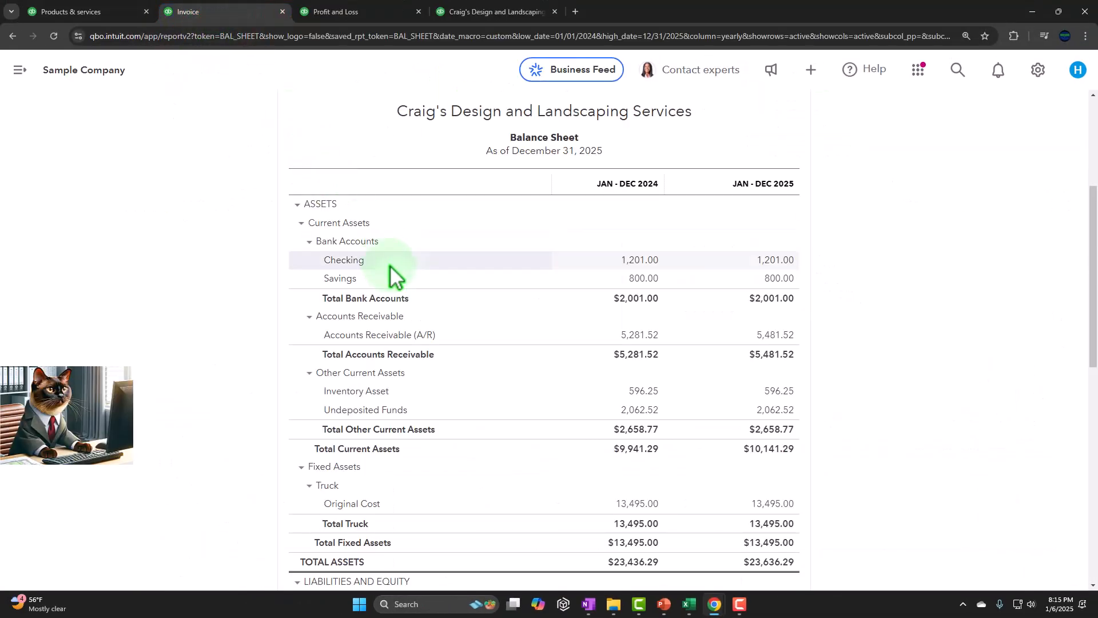
scroll(389, 274, "up", 5)
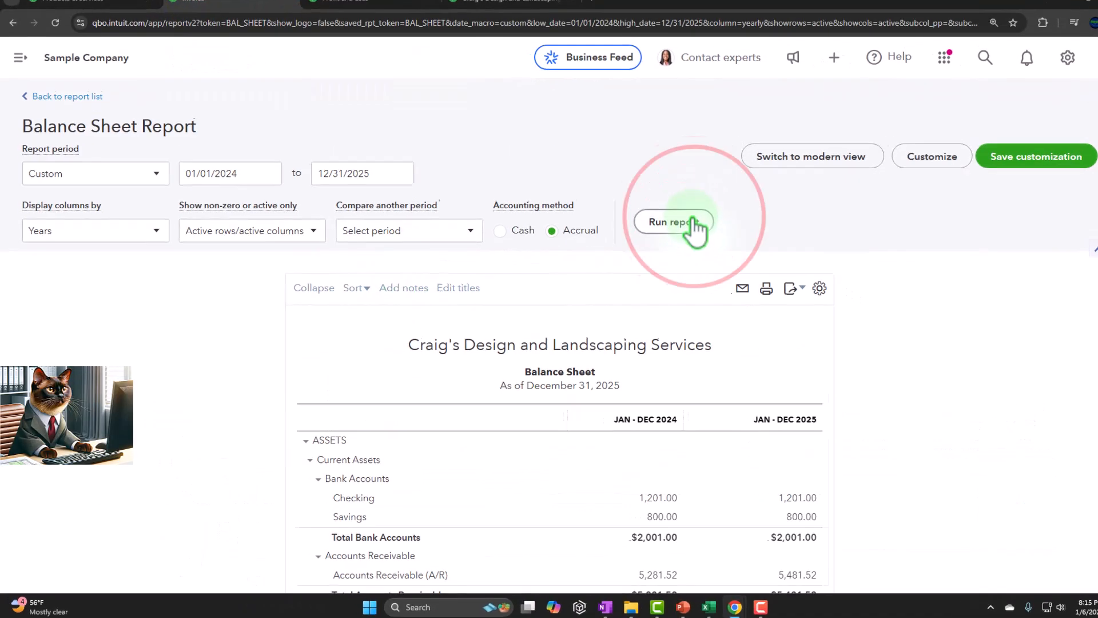
left_click(694, 223)
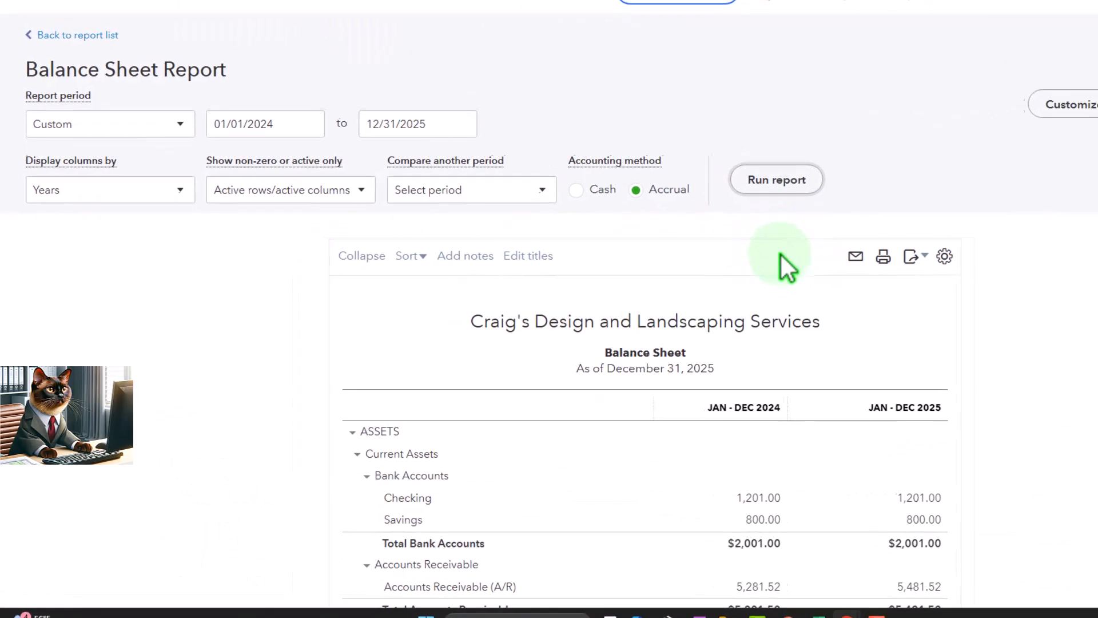
Step: Trace the 2025 Accounts Receivable balance to Customer 2's invoice through its transaction report, and return to the Balance Sheet
scroll(783, 258, "down", 6)
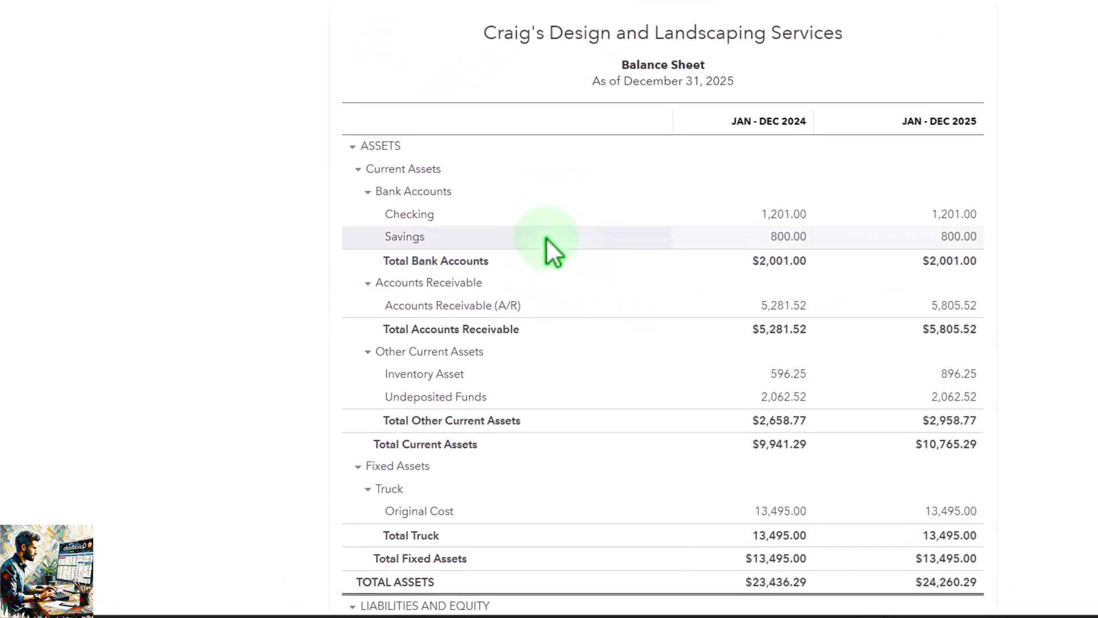
left_click(936, 305)
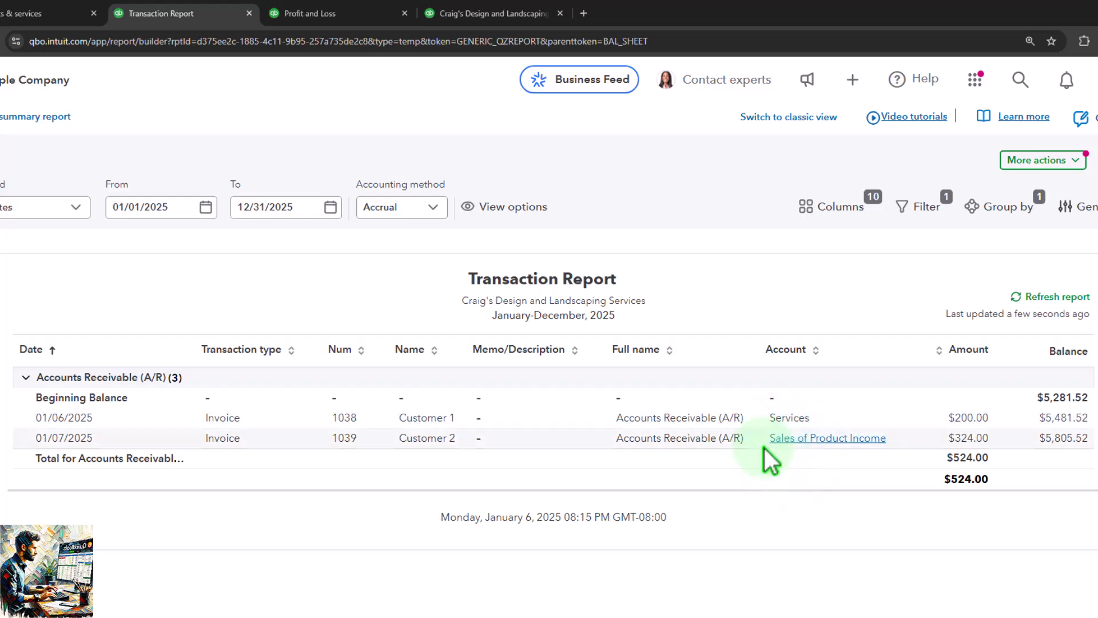
left_click(968, 438)
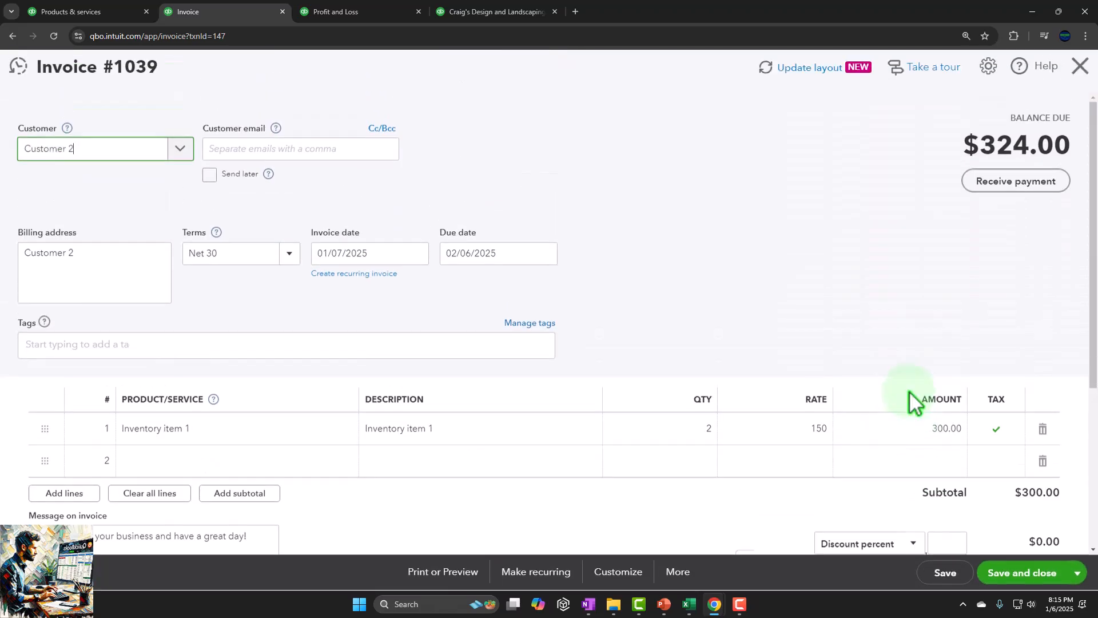
scroll(984, 506, "down", 3)
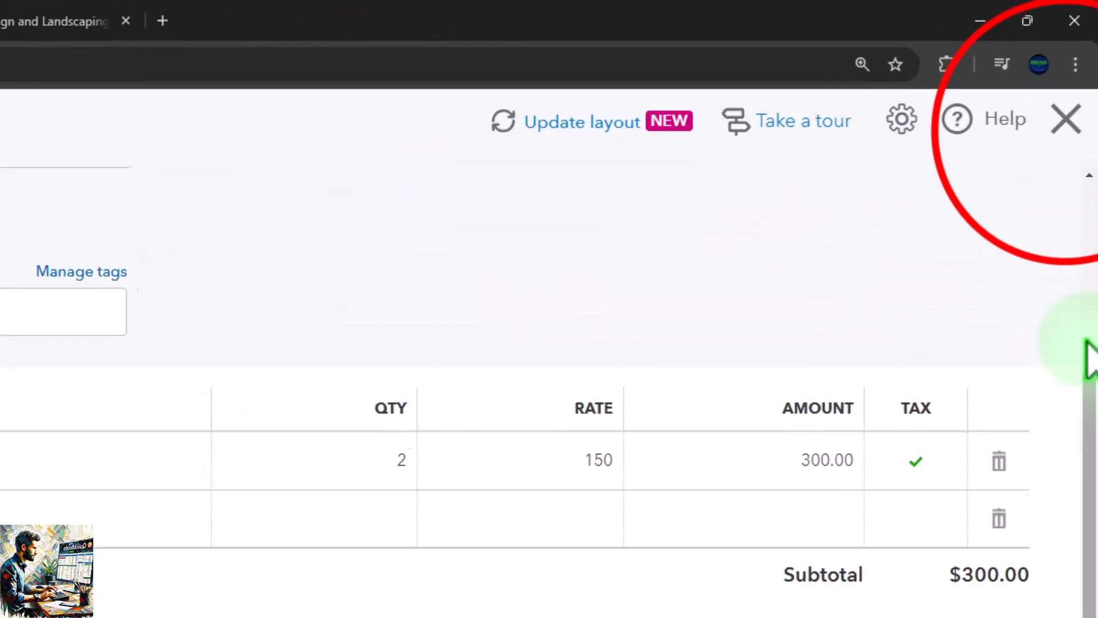
left_click(1080, 71)
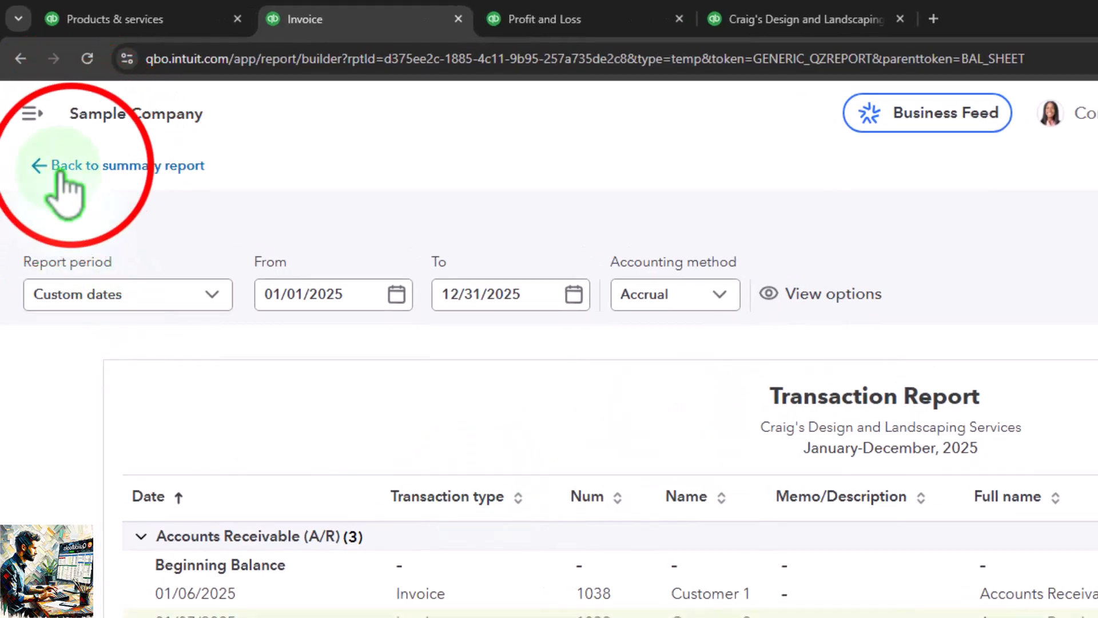
left_click(68, 153)
Step: Rerun the Profit and Loss report, trace the 2025 Sales of Product Income to Customer 2's invoice, and return to the report
left_click(500, 17)
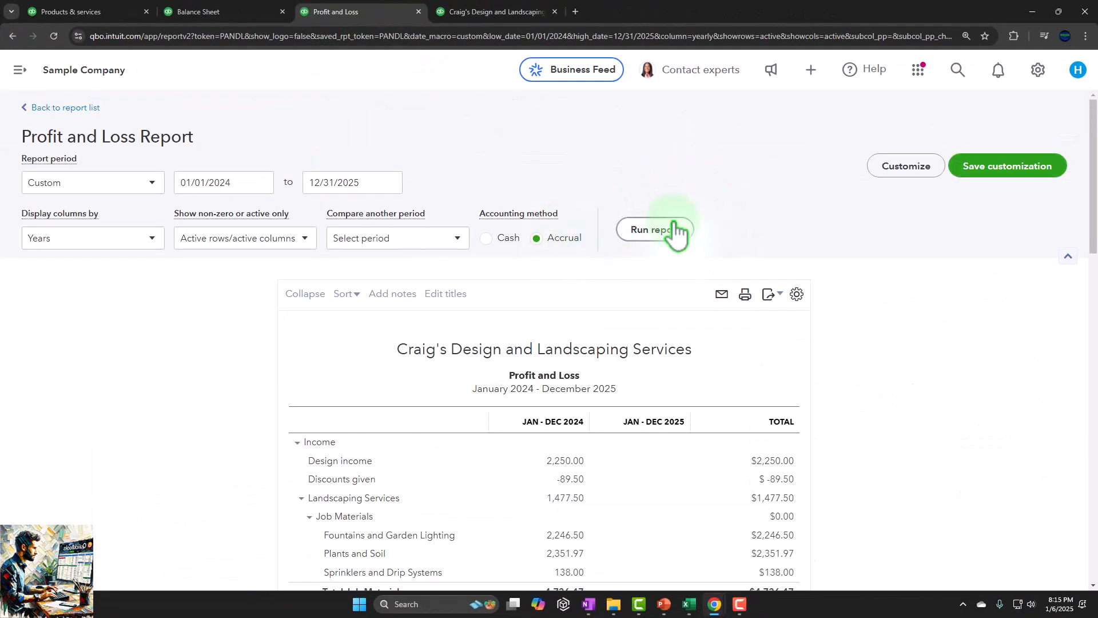
left_click(675, 230)
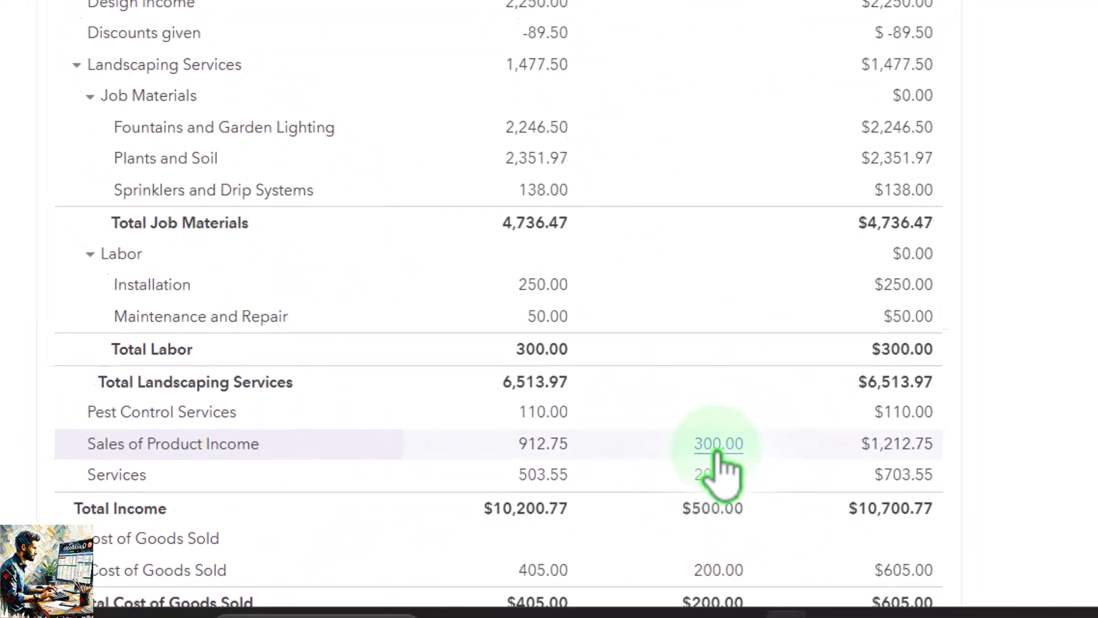
left_click(771, 474)
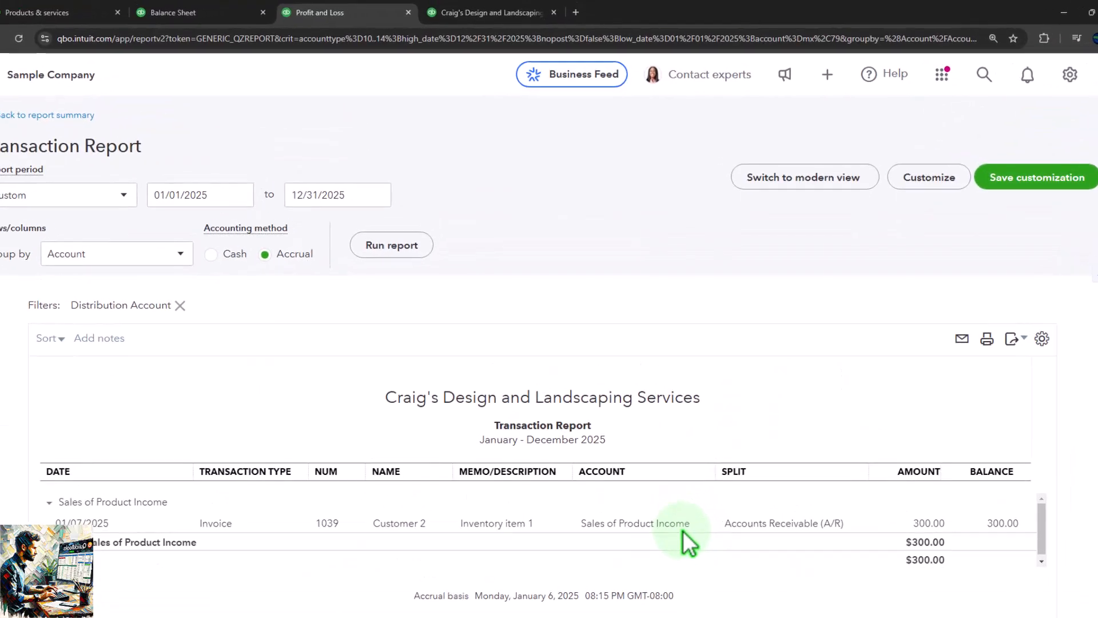
left_click(924, 521)
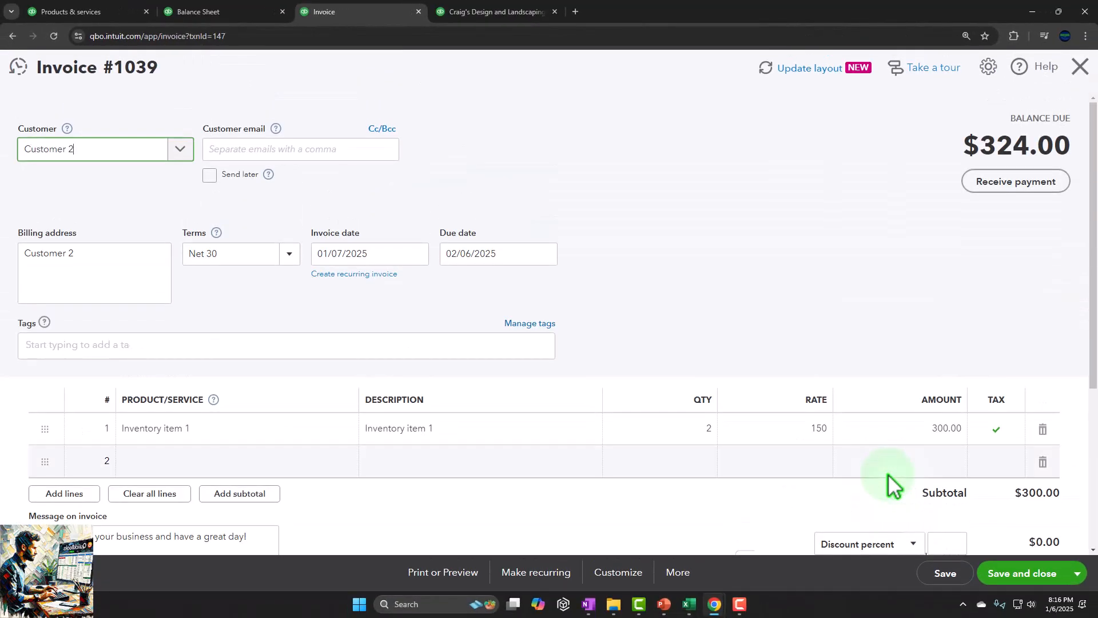
scroll(894, 486, "down", 4)
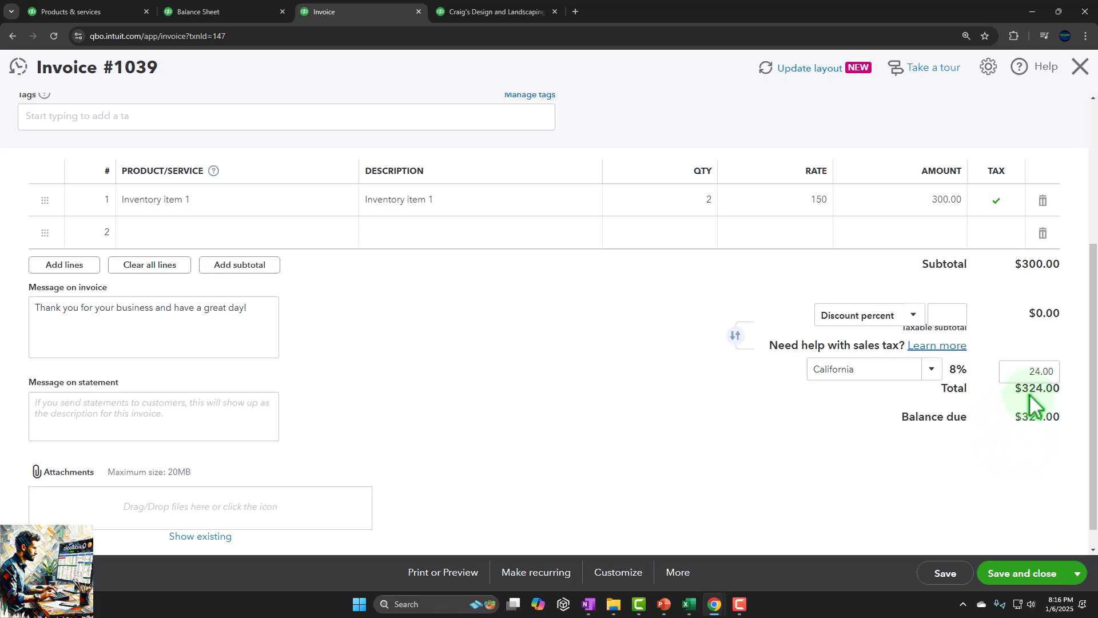
left_click(1080, 67)
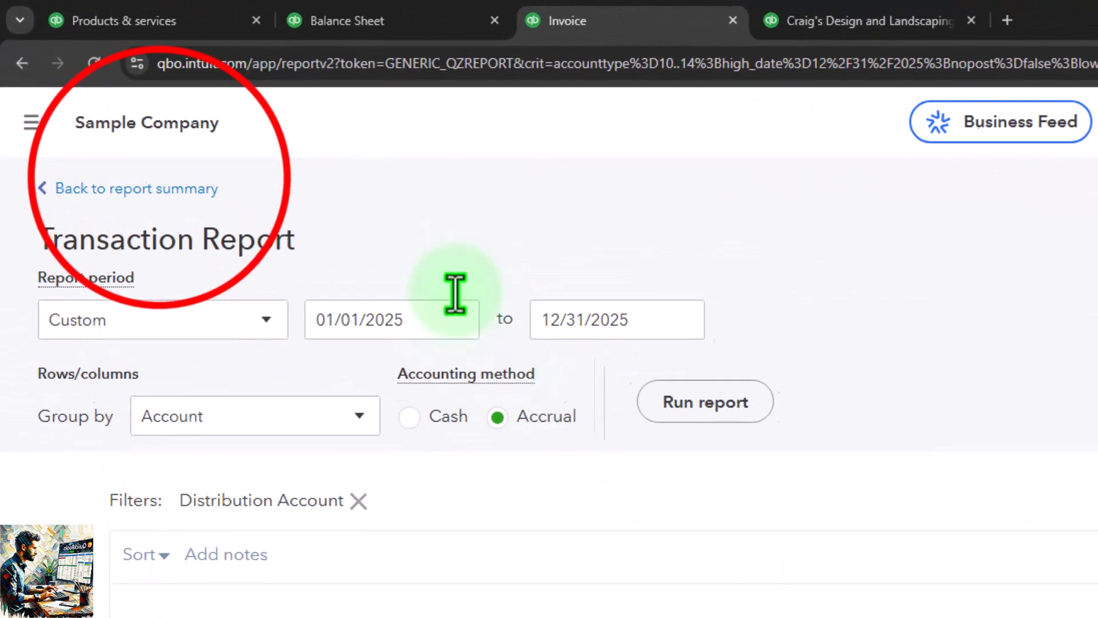
left_click(166, 185)
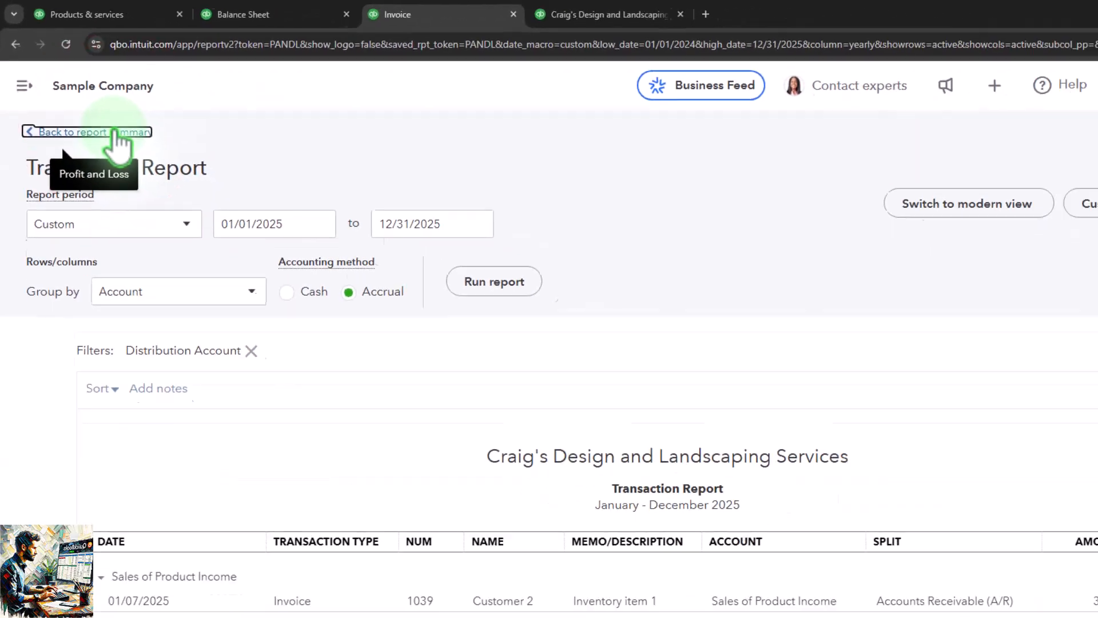
Step: Examine the 2025 Board of Equalization Payable transactions behind the Balance Sheet for the invoice's sales tax, and return to the summary
left_click(268, 18)
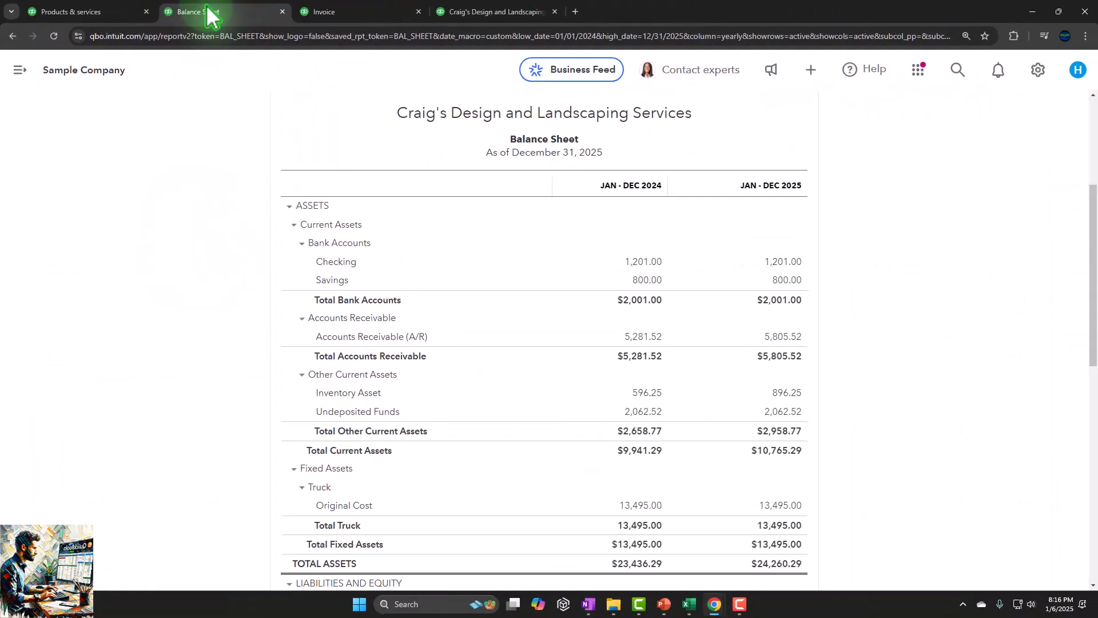
scroll(277, 257, "down", 10)
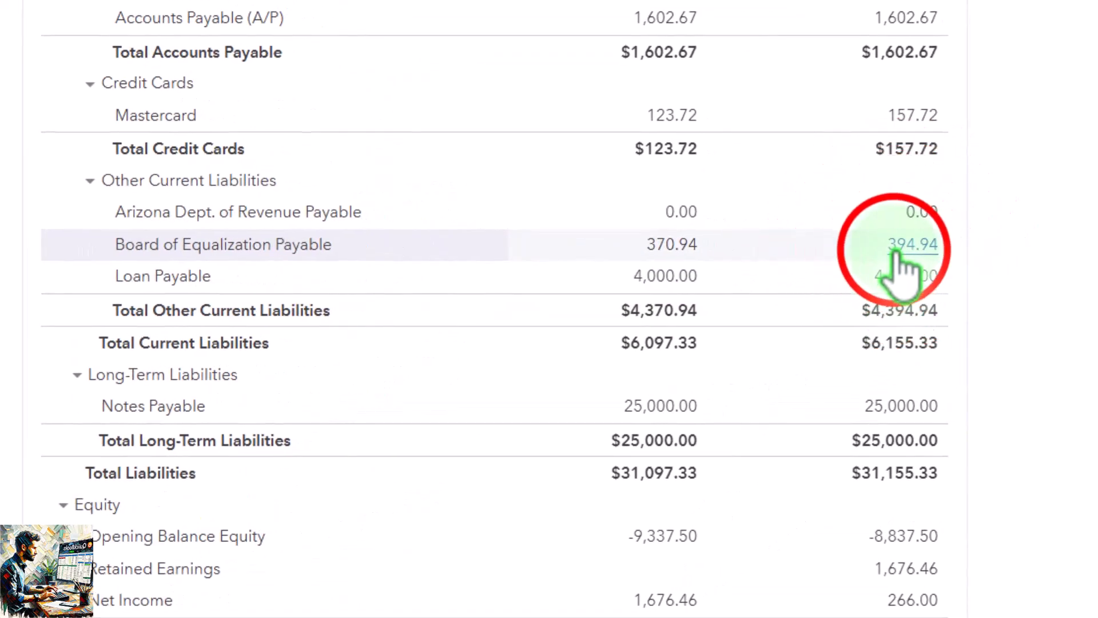
left_click(897, 252)
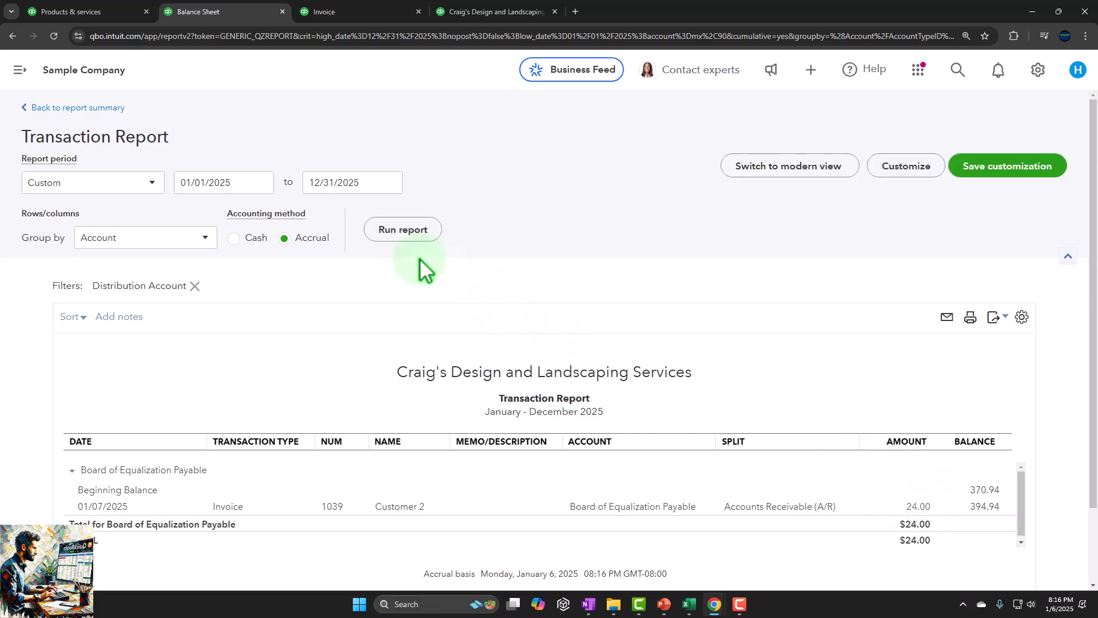
left_click(80, 110)
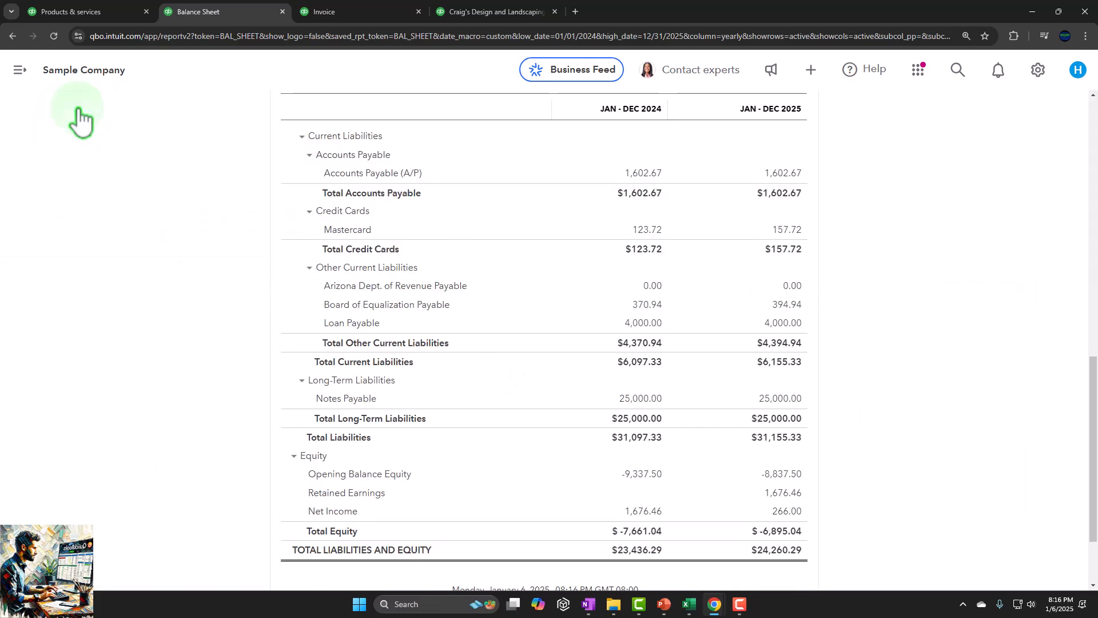
Step: Trace the 2025 Inventory Asset decrease to Customer 2's invoice through its transaction report, and return to the Balance Sheet
scroll(738, 298, "up", 10)
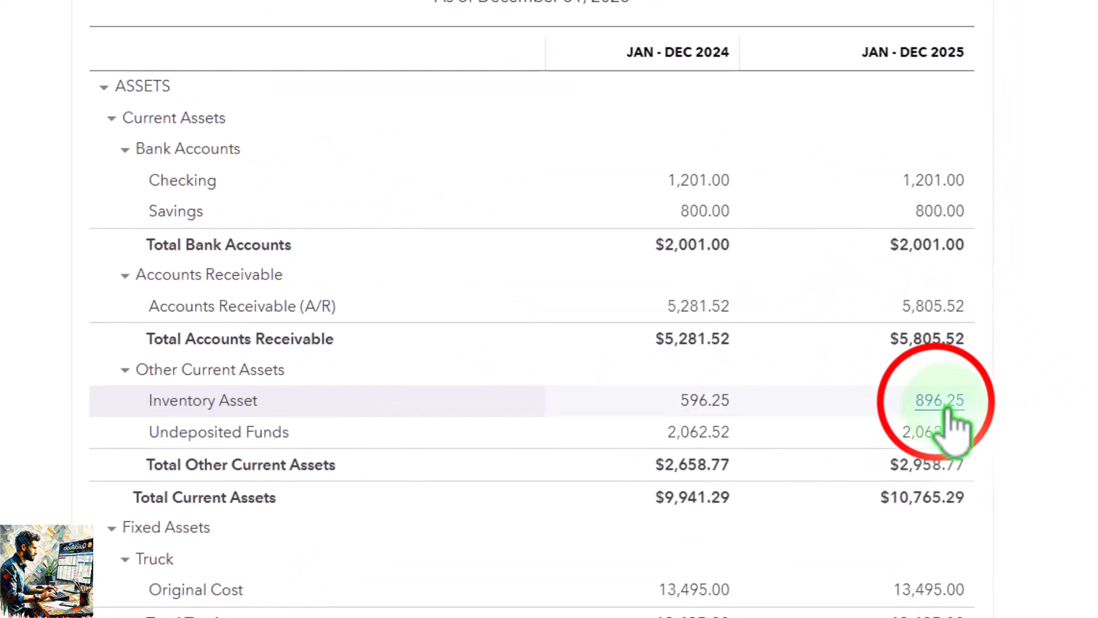
left_click(945, 406)
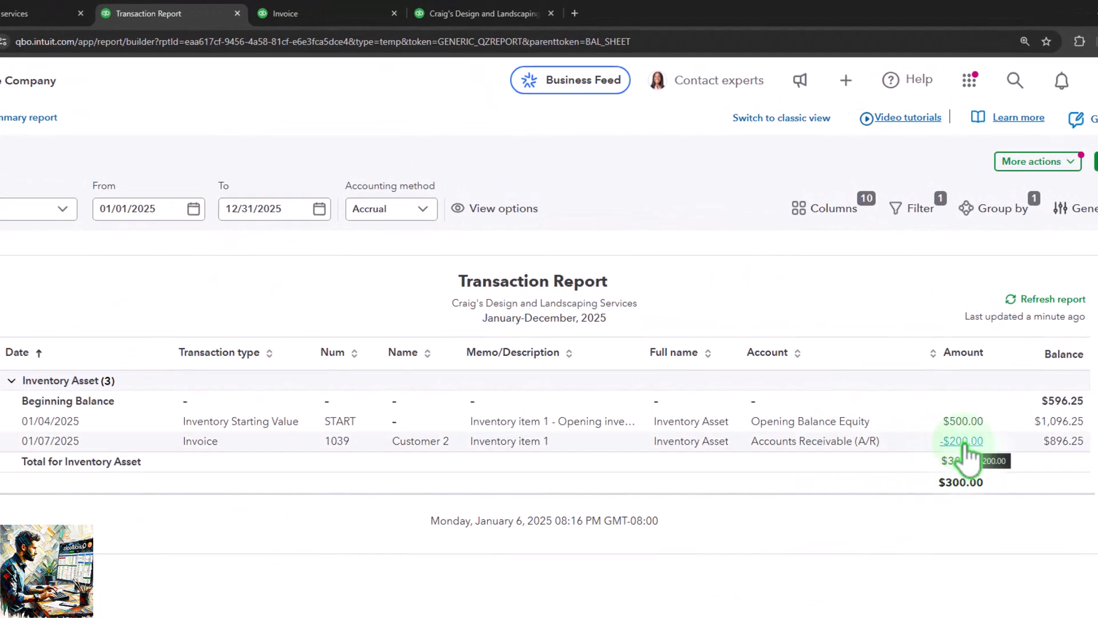
left_click(964, 441)
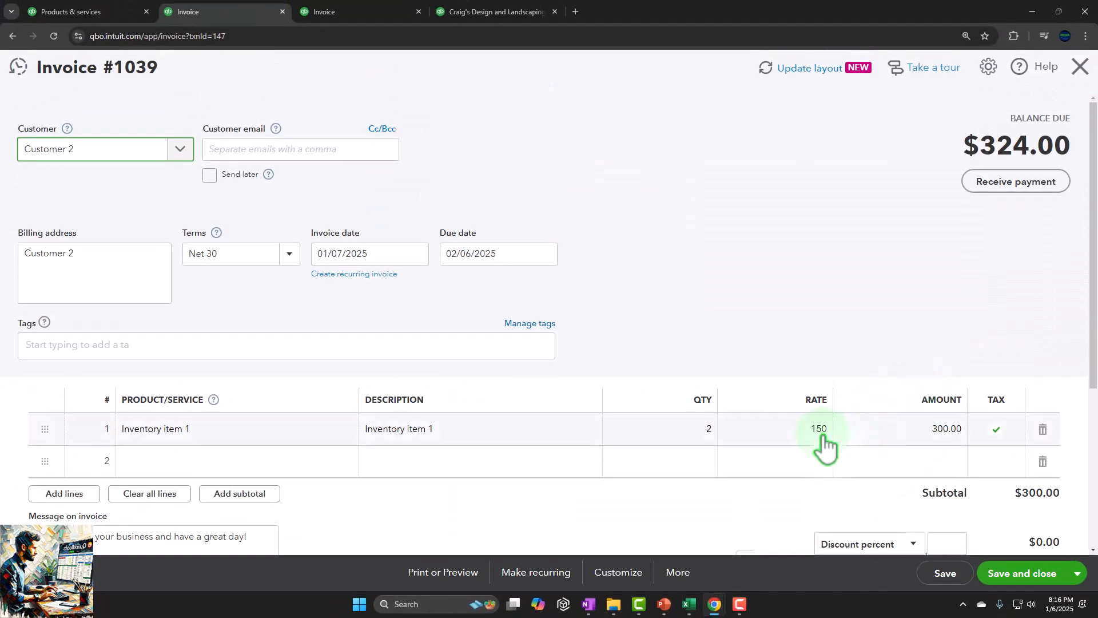
scroll(818, 458, "down", 1)
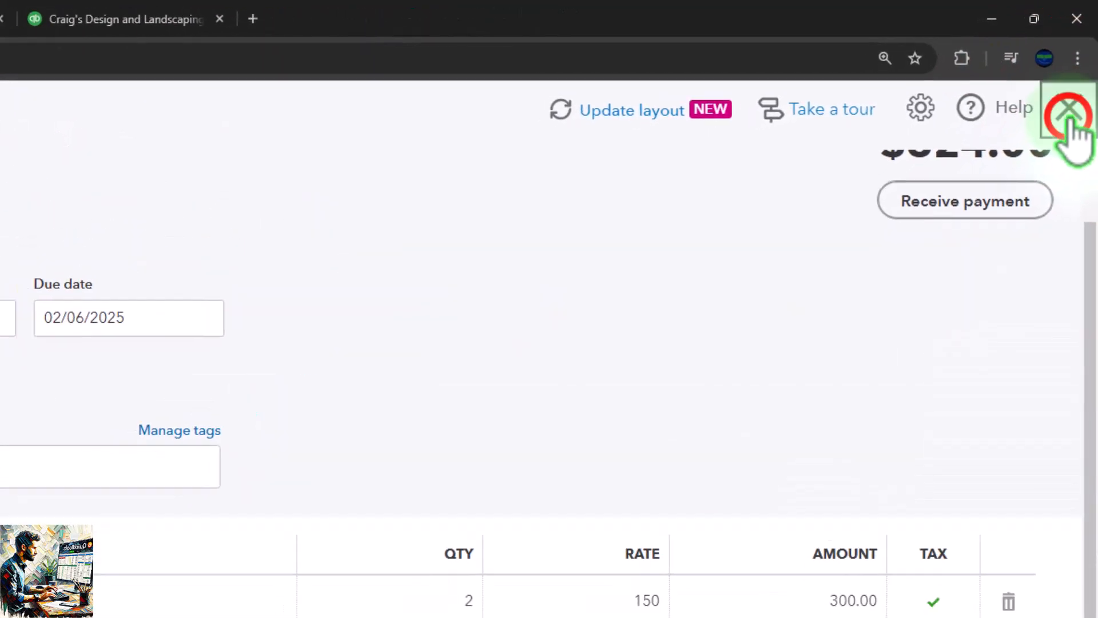
left_click(1069, 114)
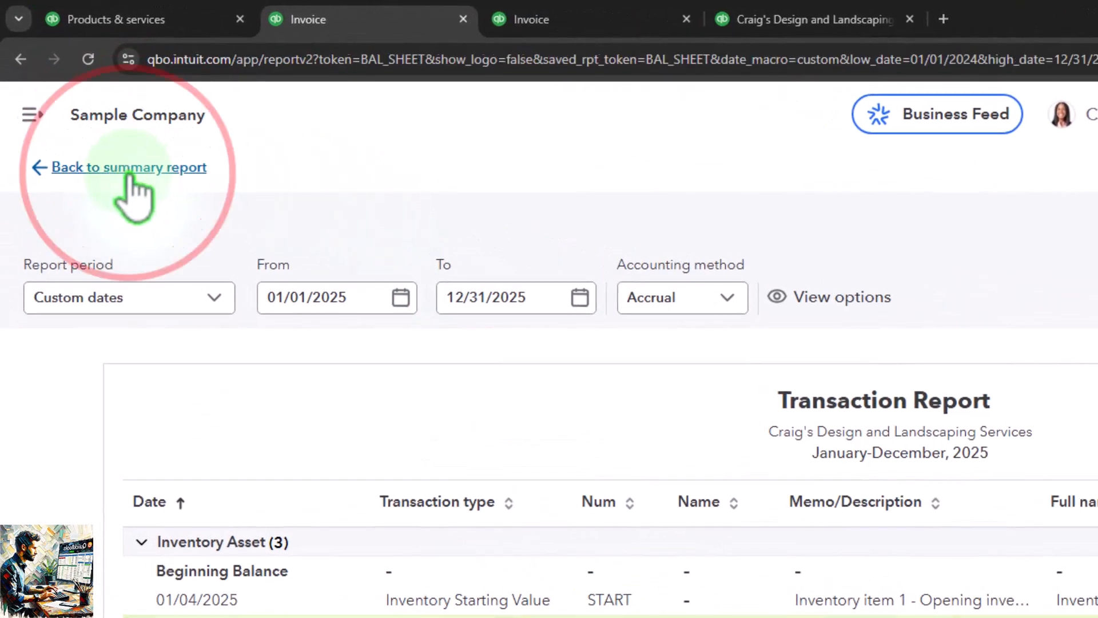
left_click(128, 170)
Step: Examine the 2025 Sales of Product Income and Cost of Goods Sold on the Profit and Loss report, and go back to the Balance Sheet
left_click(394, 16)
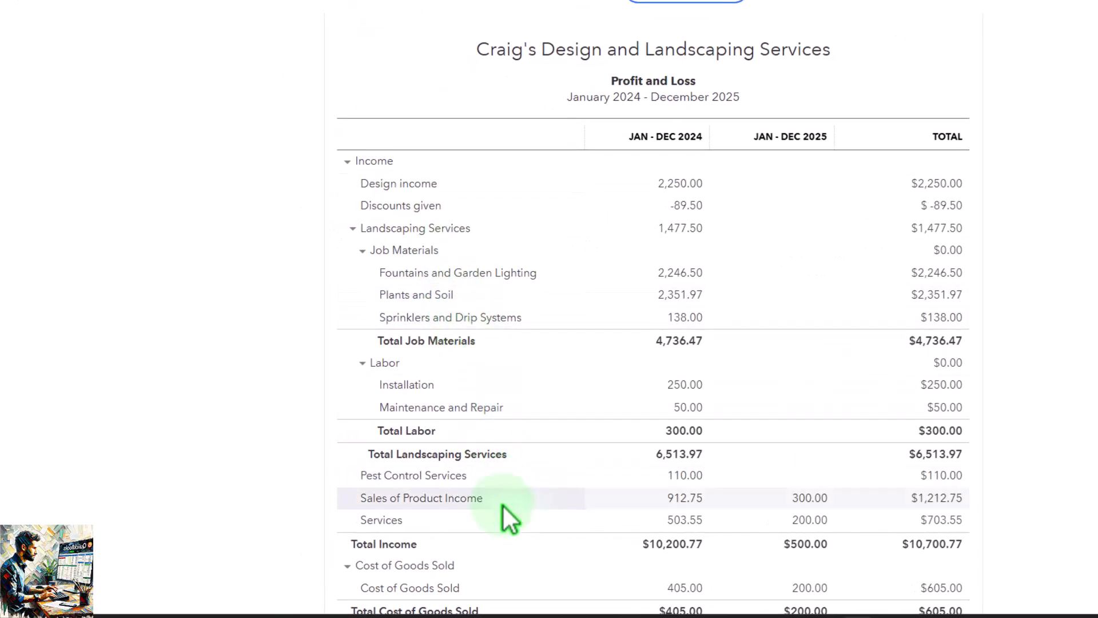
scroll(502, 503, "down", 3)
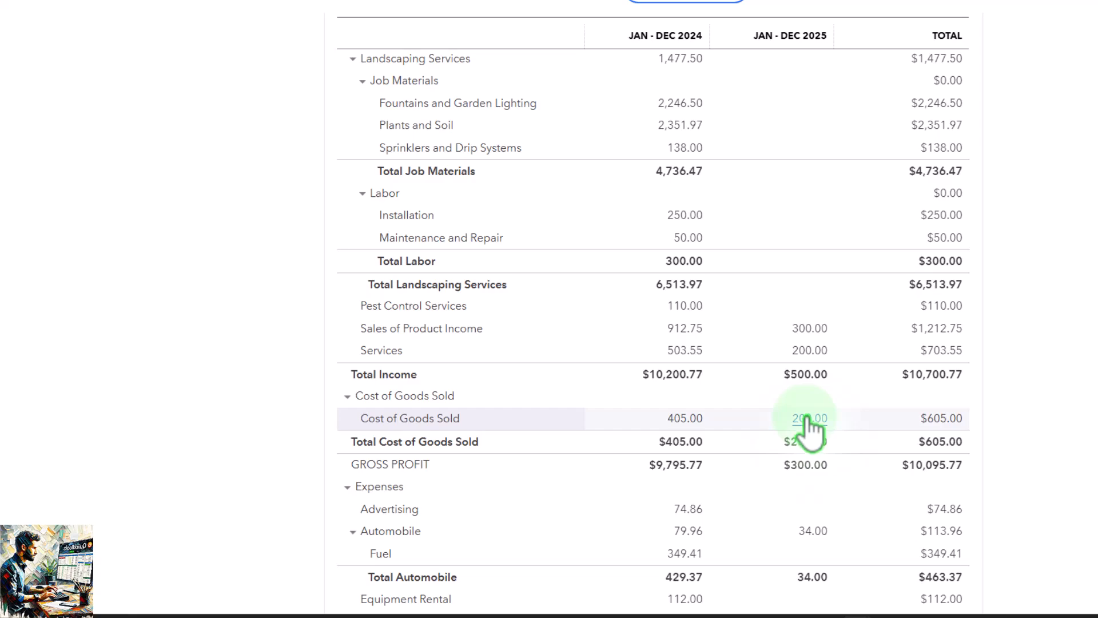
left_click(264, 8)
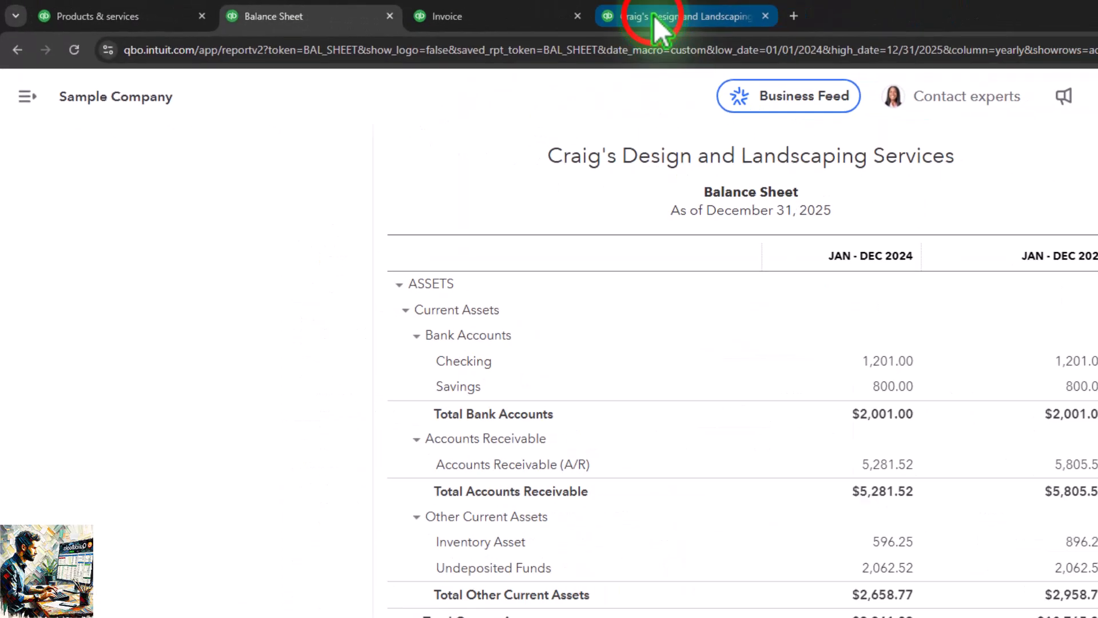
Step: Rerun the Customer Balance Detail report for all dates and compare its total open balance with Accounts Receivable on the Balance Sheet
left_click(658, 17)
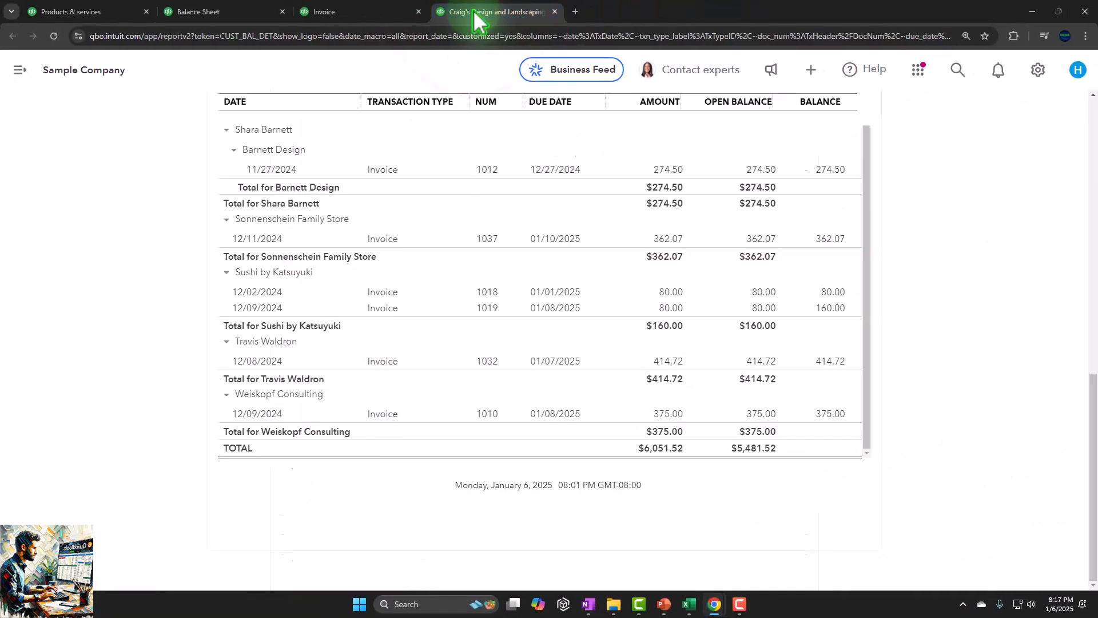
scroll(657, 290, "up", 5)
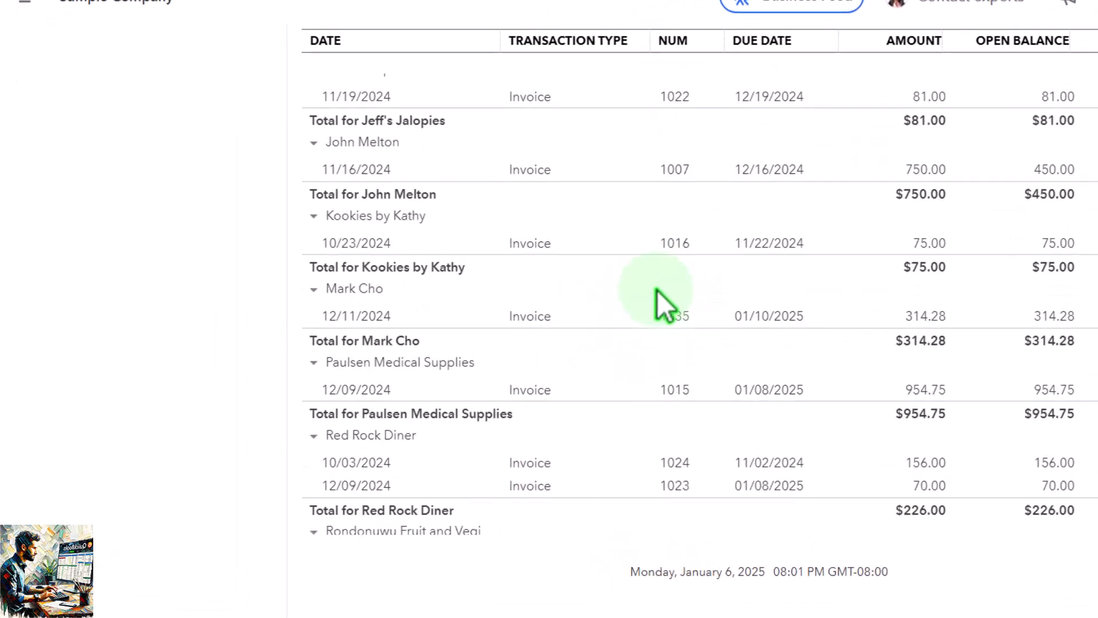
scroll(216, 299, "up", 15)
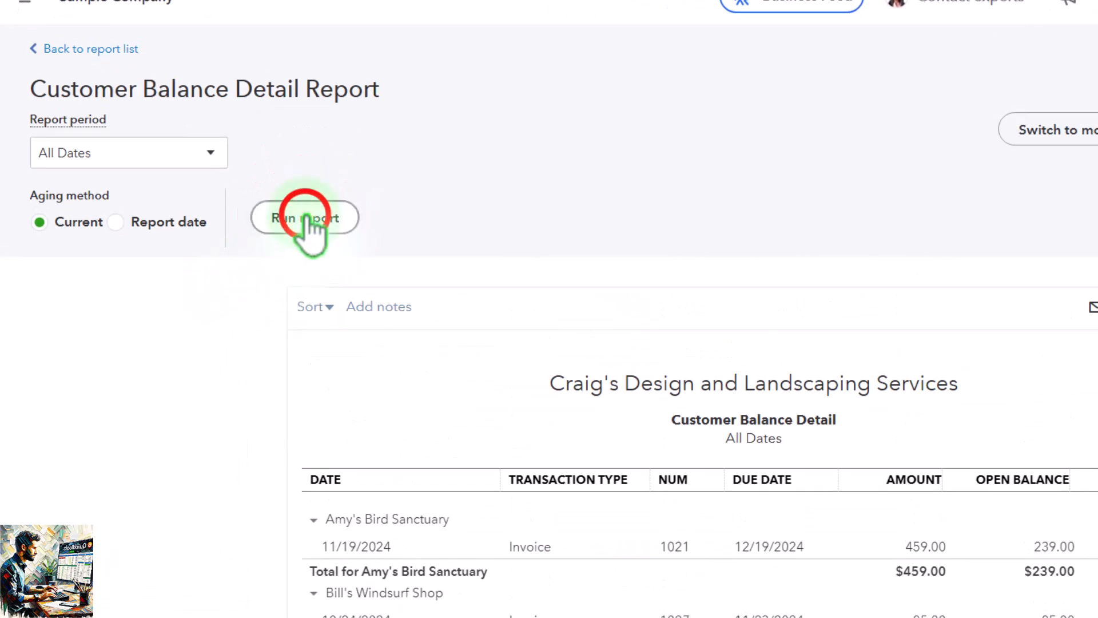
scroll(216, 515, "down", 7)
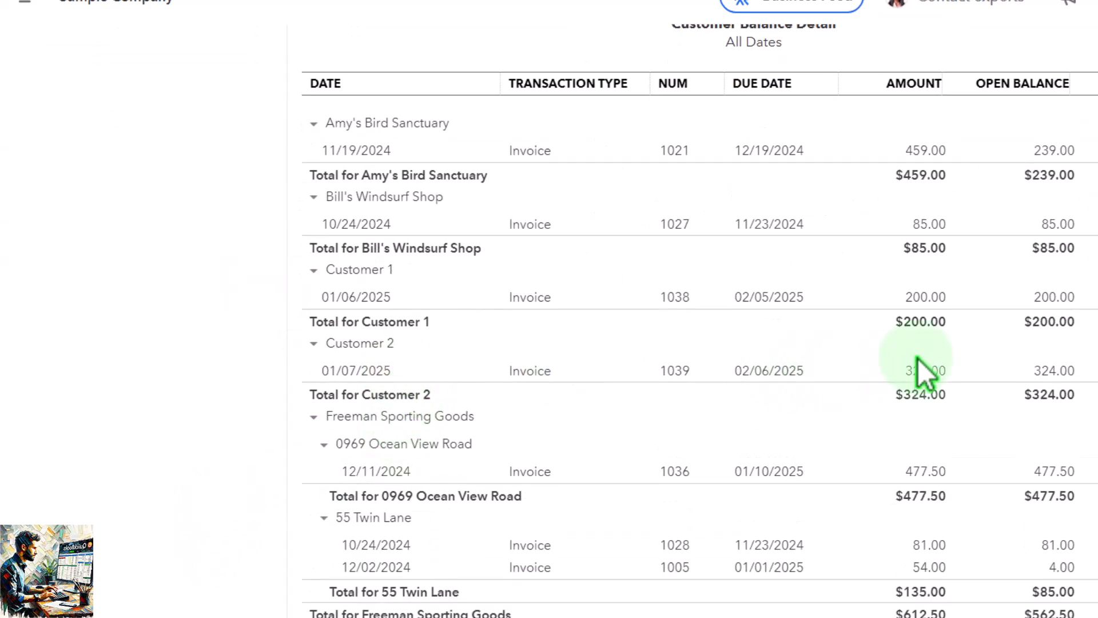
scroll(918, 359, "down", 14)
scroll(918, 375, "down", 7)
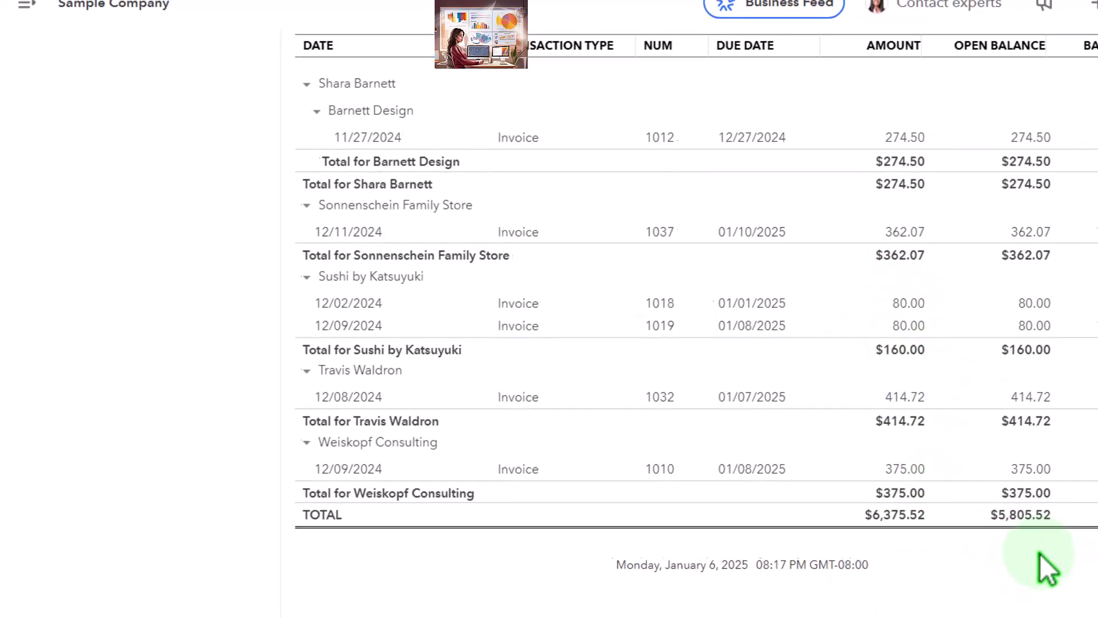
left_click(206, 7)
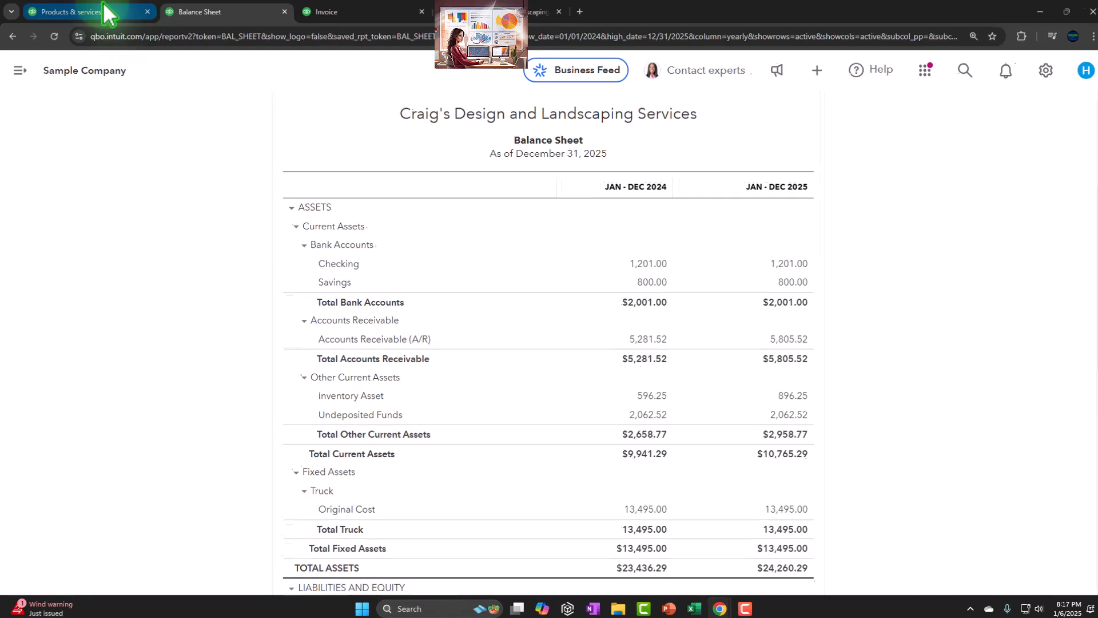
Step: Open the sales invoices list from Products & services and examine the not-due invoices for Customer 1 and Customer 2
left_click(100, 12)
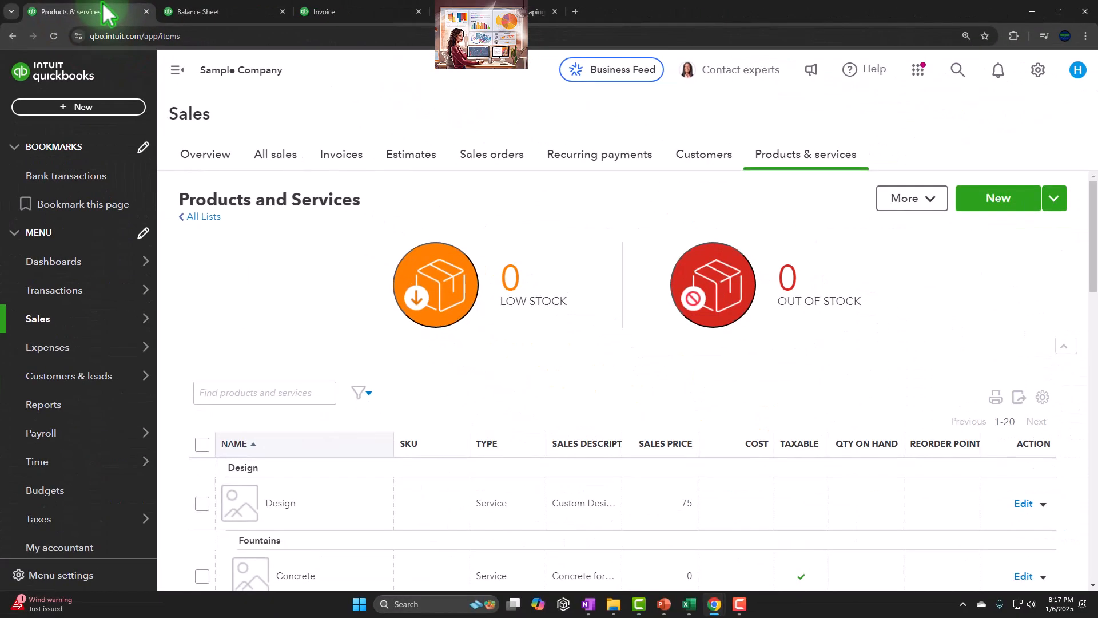
mouse_move(55, 342)
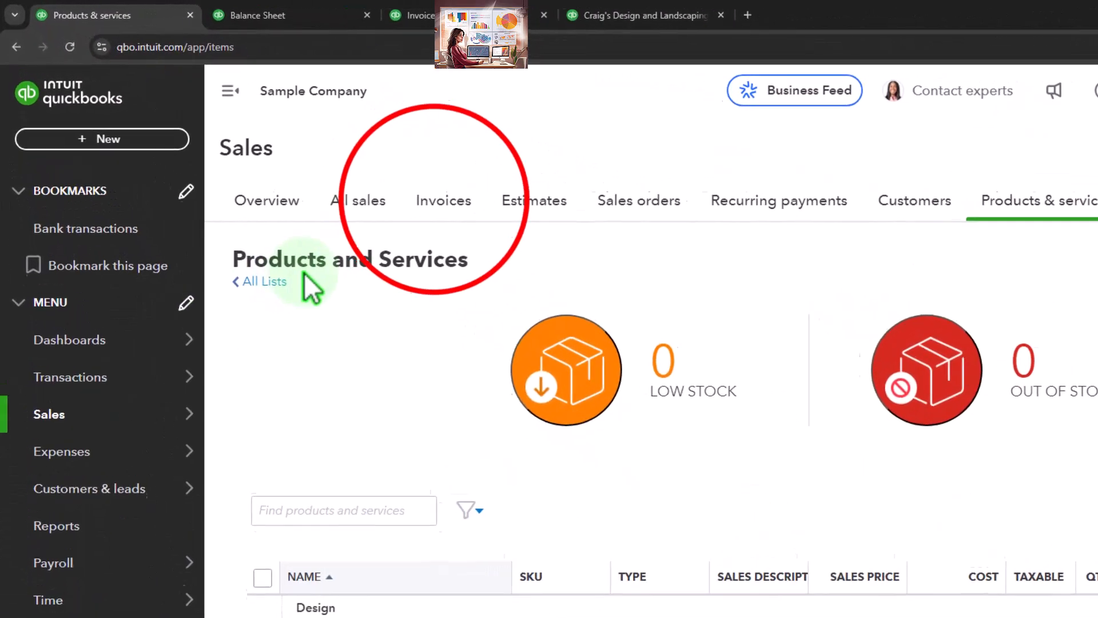
left_click(346, 156)
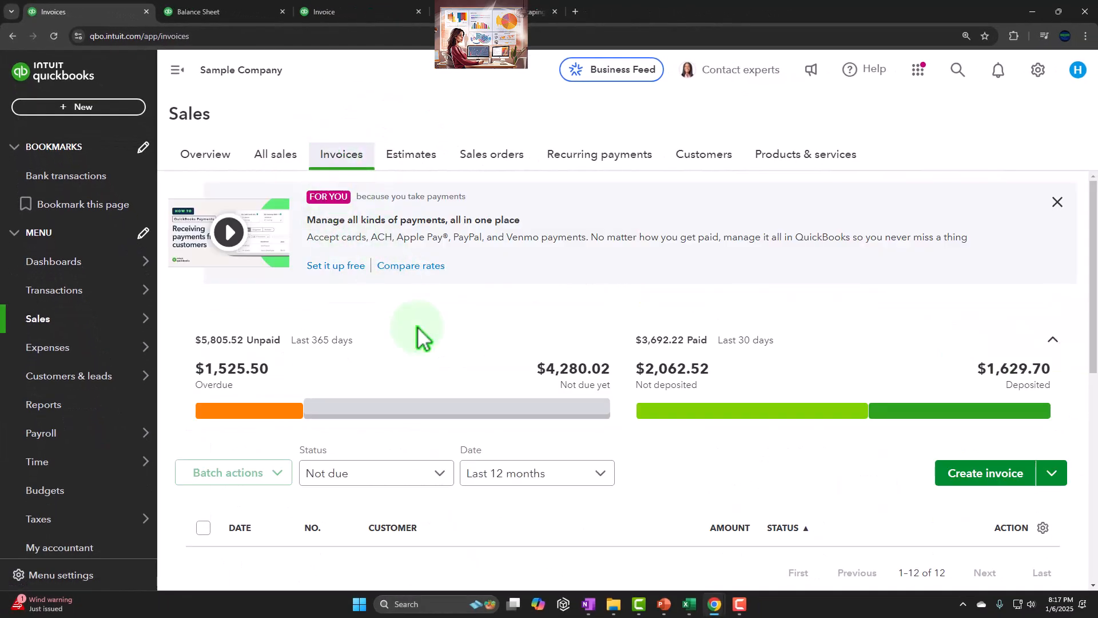
scroll(423, 337, "down", 3)
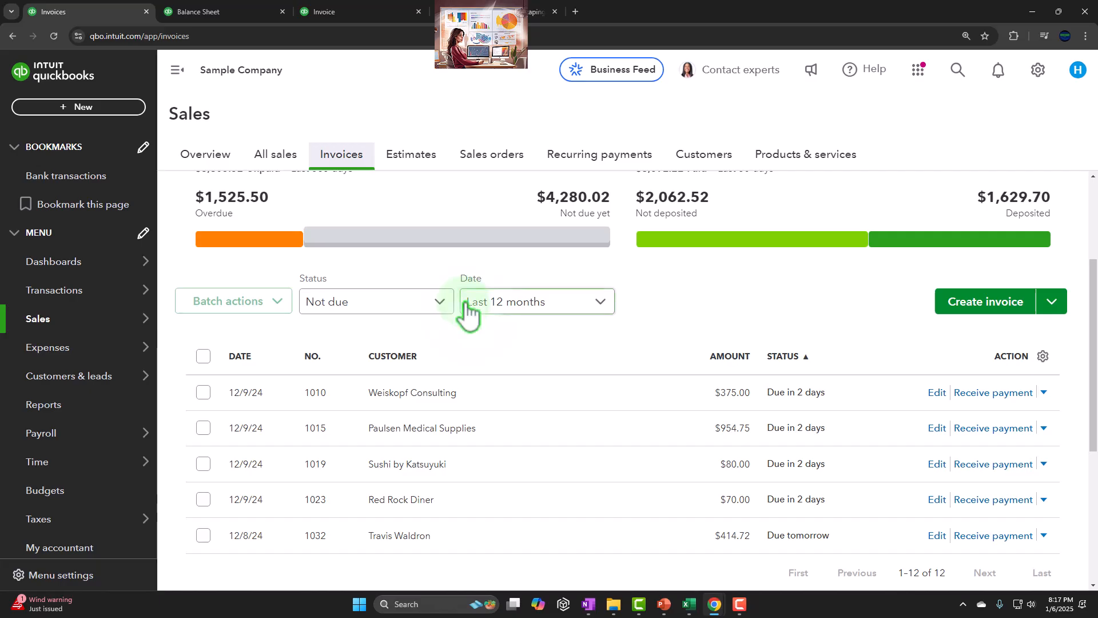
scroll(468, 312, "down", 5)
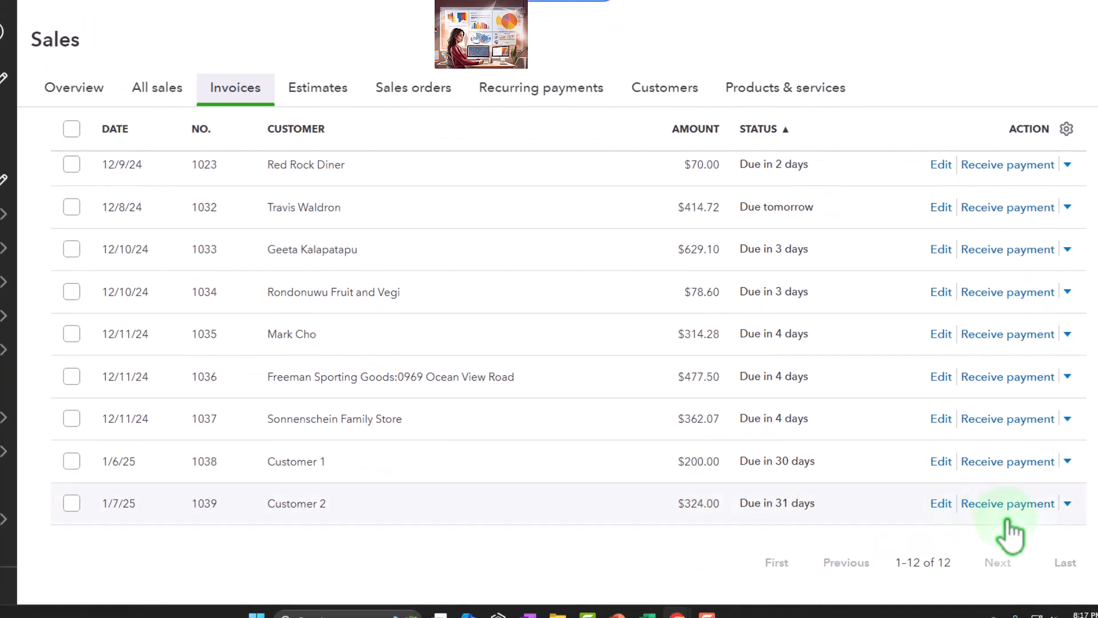
Step: Open the sales customers list and examine the open balances of Customer 1, Customer 2 and the other customers
left_click(662, 90)
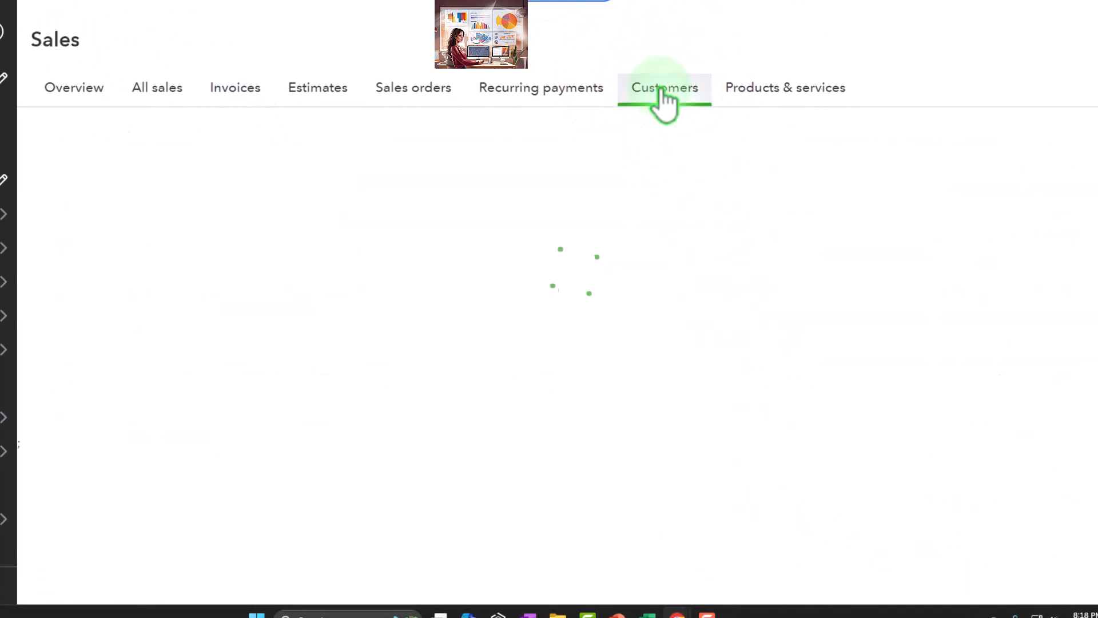
scroll(510, 401, "down", 8)
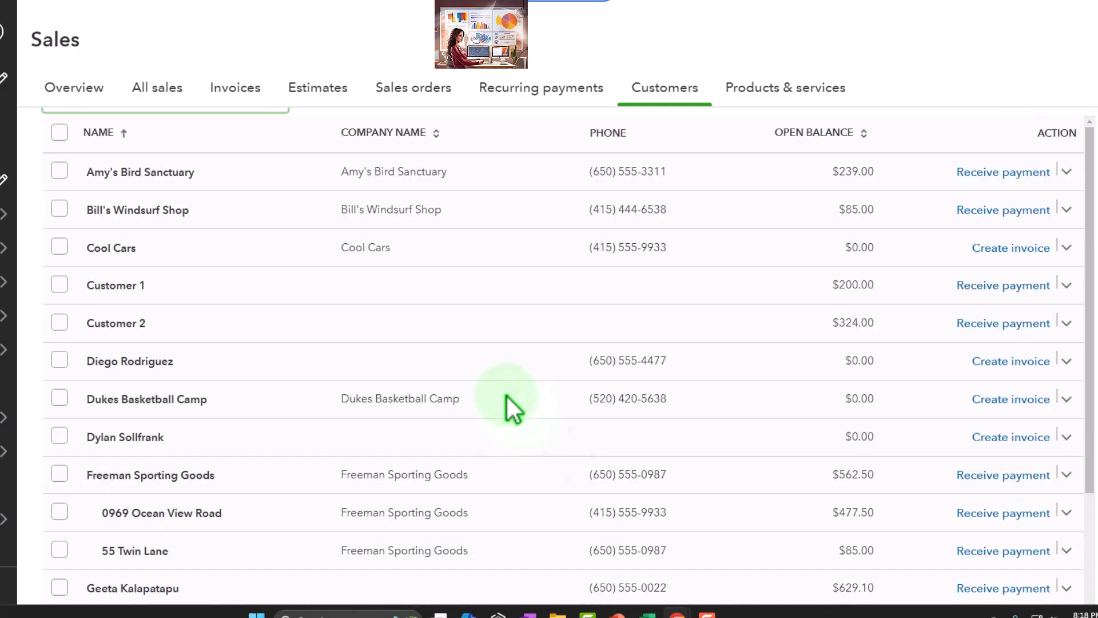
scroll(505, 397, "down", 6)
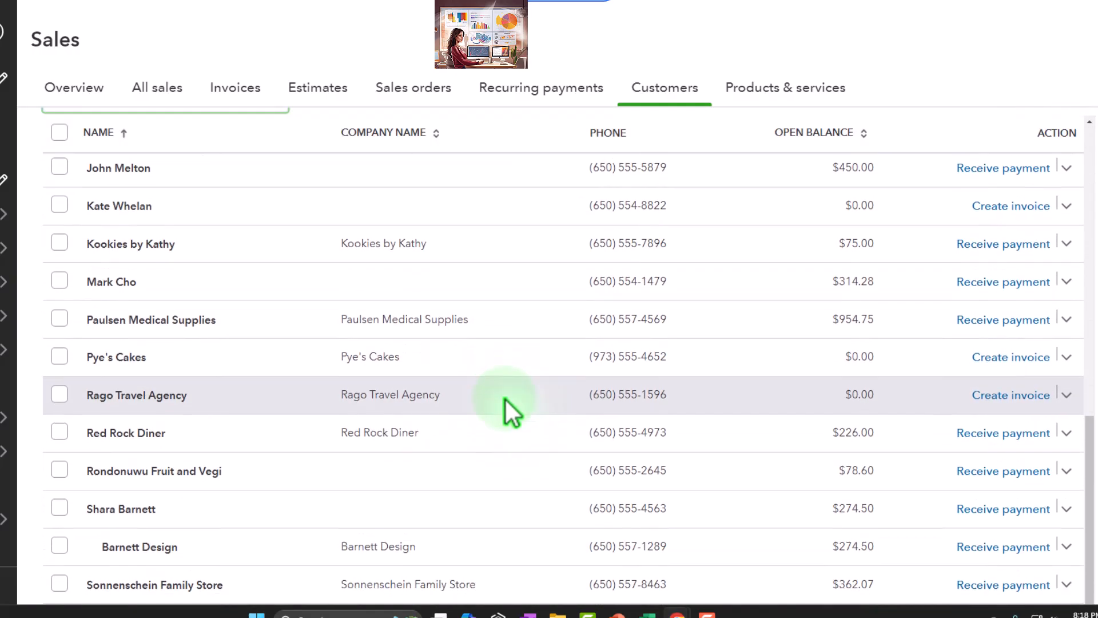
scroll(506, 400, "up", 3)
scroll(503, 392, "up", 5)
scroll(493, 266, "up", 3)
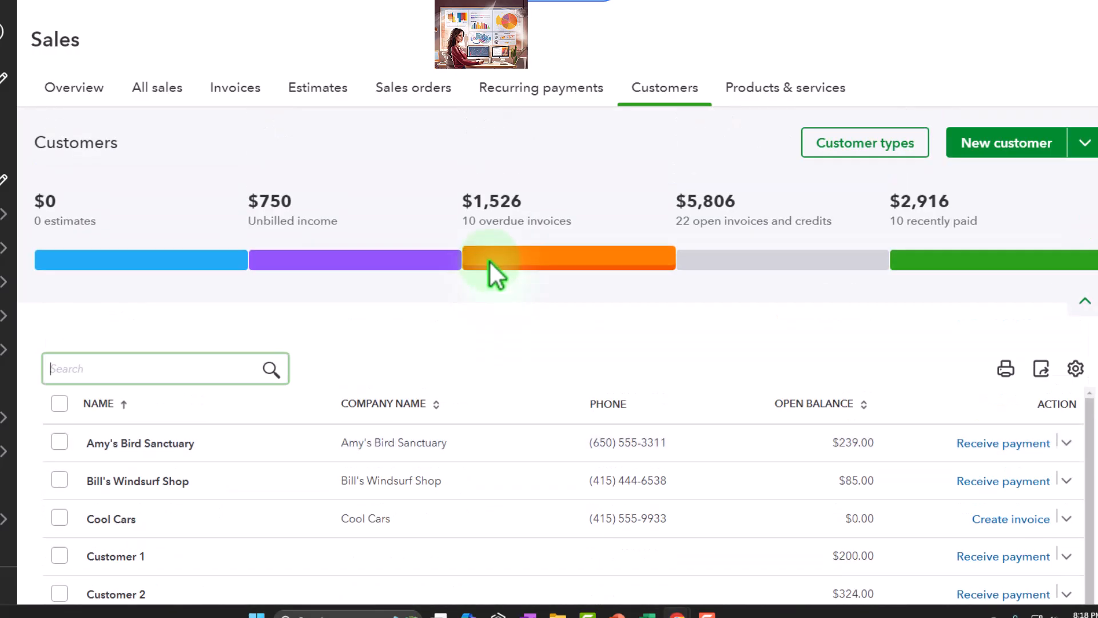
Step: Filter the customers list to open invoices and review each customer's pending invoices and open balance
left_click(722, 257)
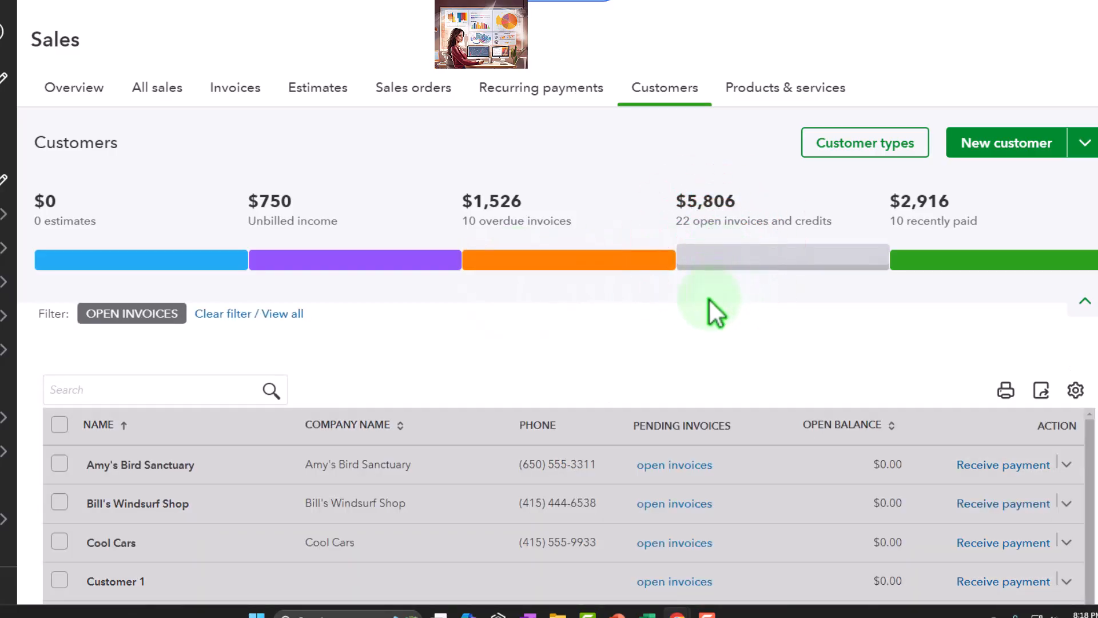
scroll(703, 309, "down", 10)
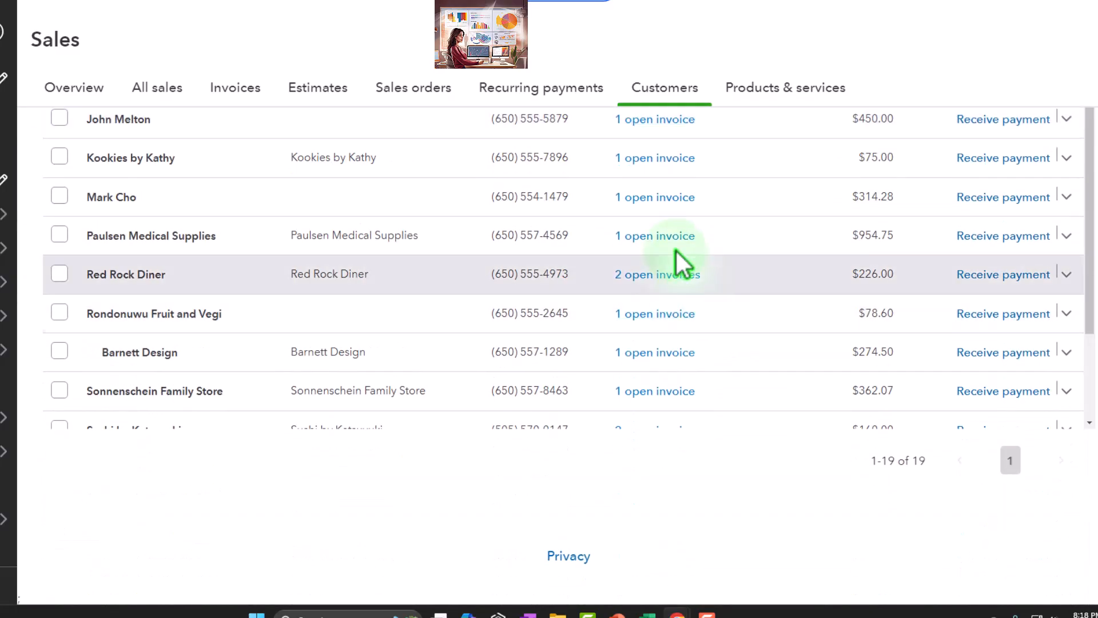
scroll(686, 296, "down", 1)
scroll(687, 295, "down", 2)
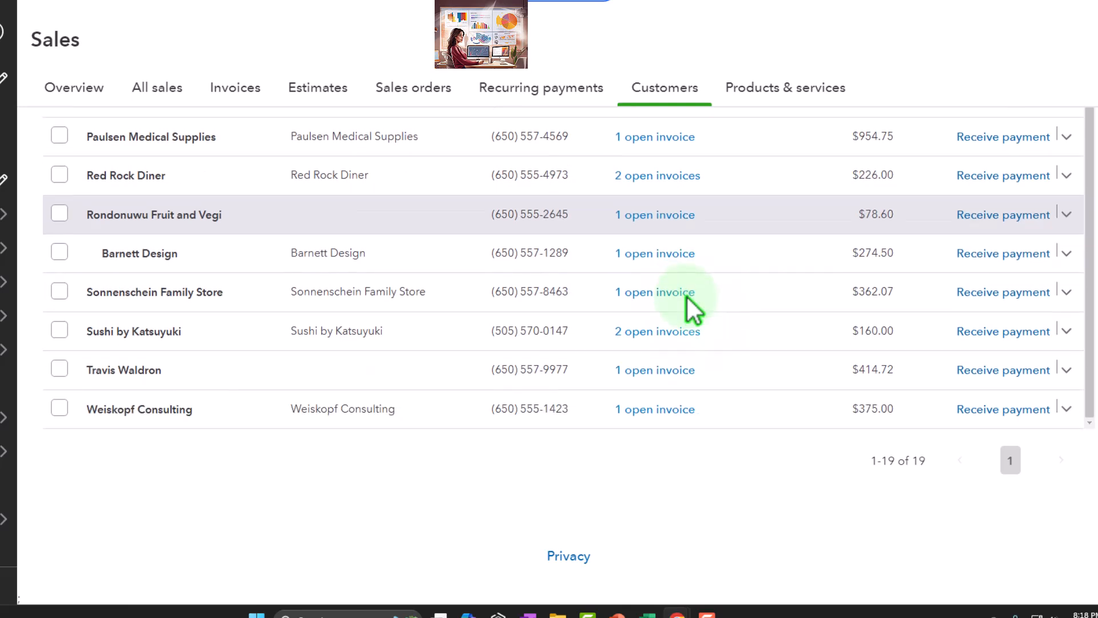
scroll(688, 294, "up", 4)
scroll(688, 295, "up", 3)
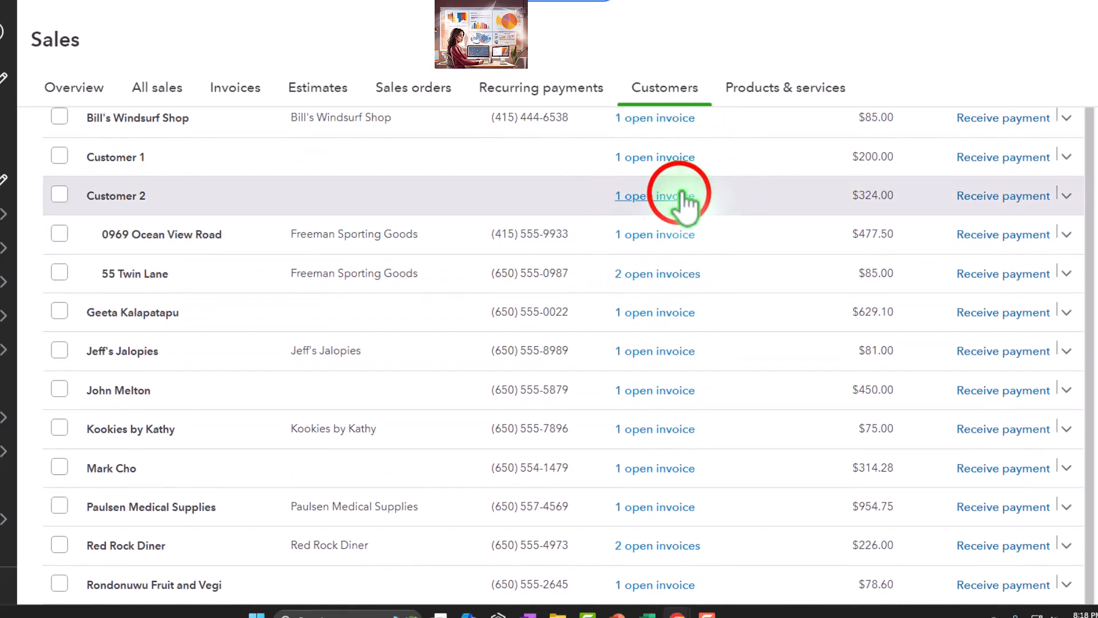
Step: Open Customer 2's record from the open invoice link, examine the transaction list, and return to the customers list
left_click(681, 197)
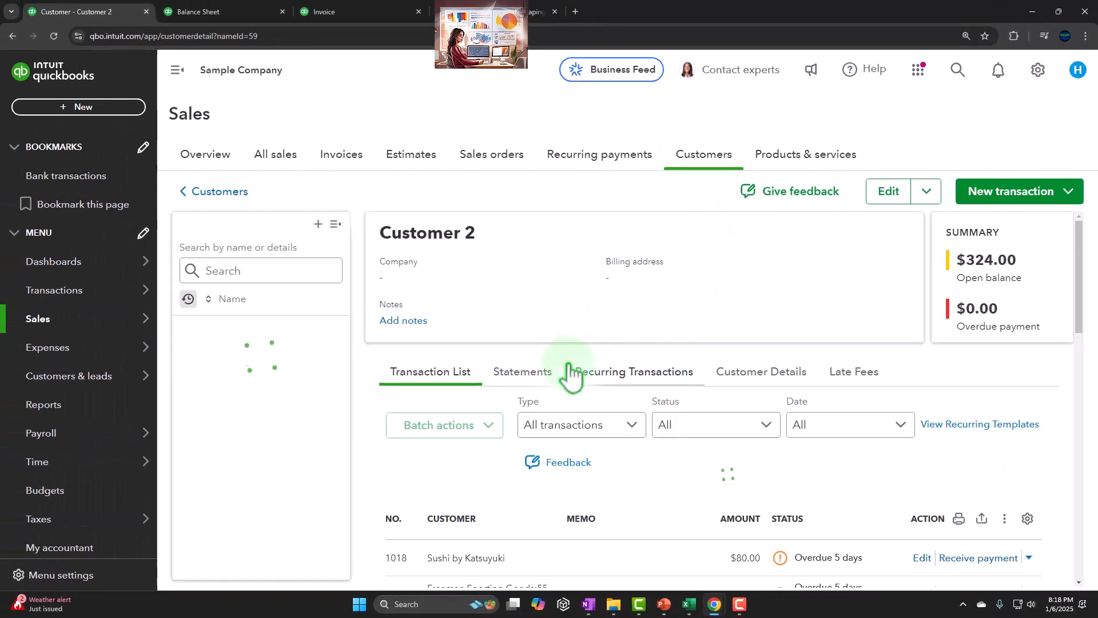
scroll(561, 400, "down", 2)
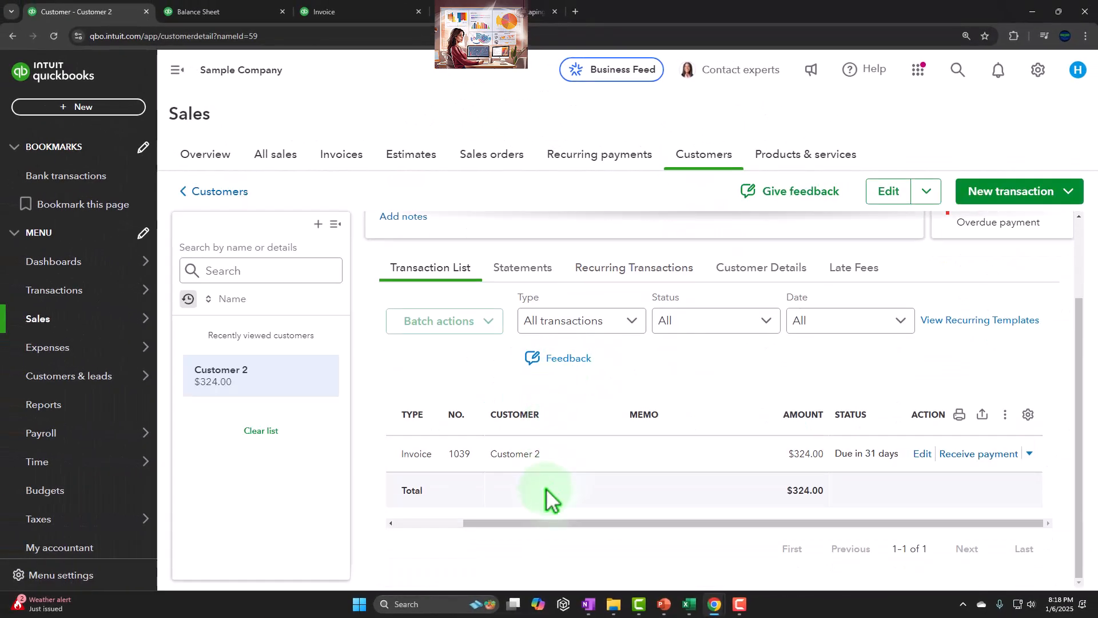
left_click(218, 191)
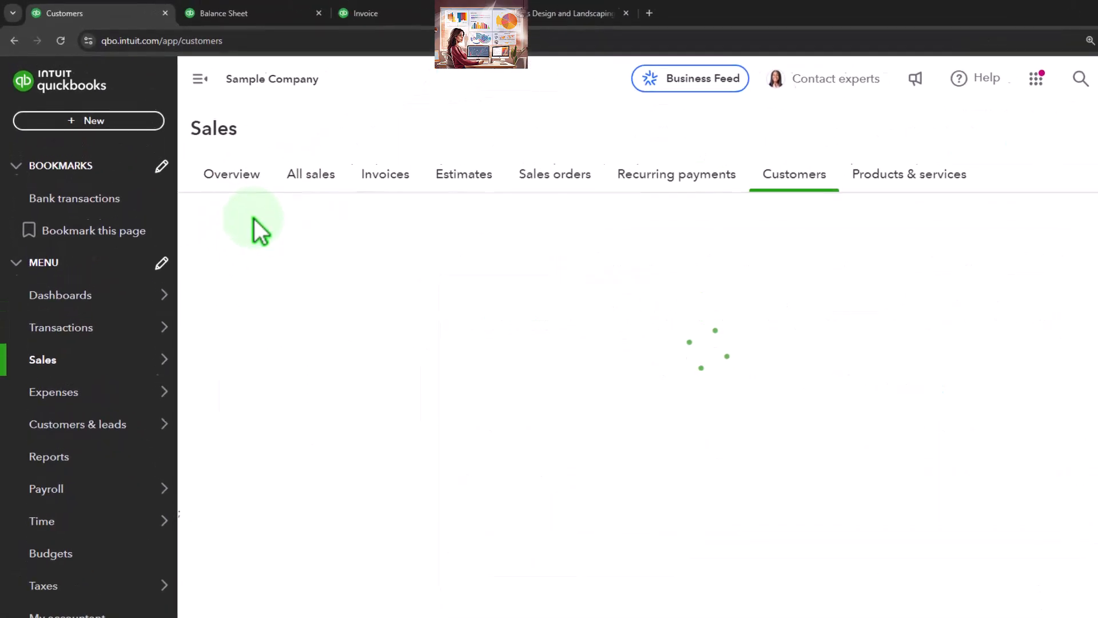
Step: Check the 2025 Inventory Asset balance on the Balance Sheet, and find and open the Inventory Valuation Summary report
left_click(224, 13)
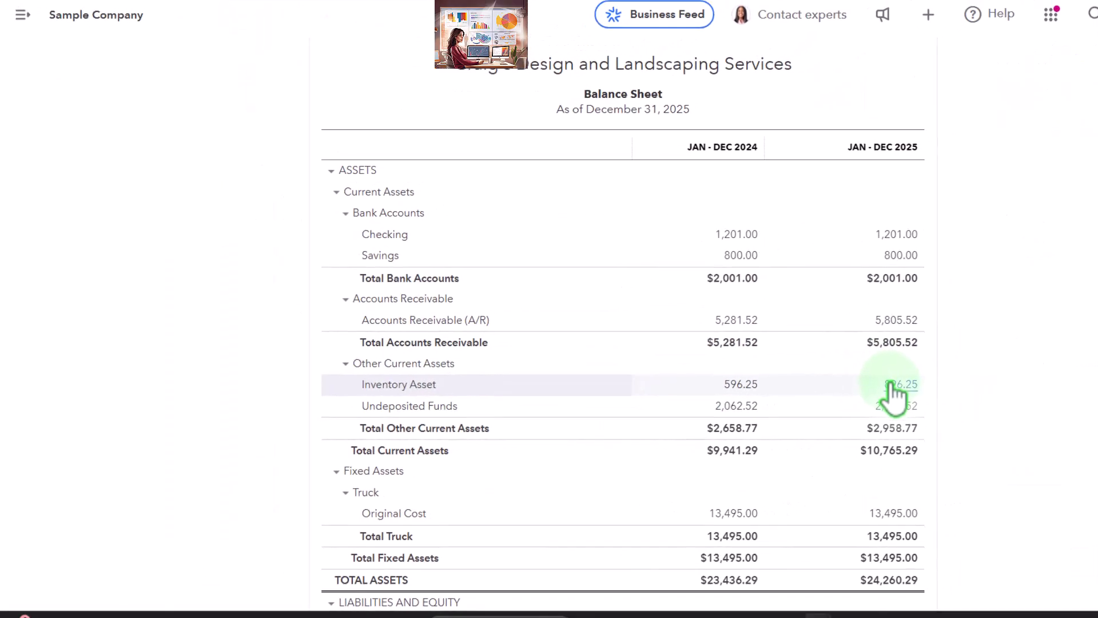
left_click(78, 12)
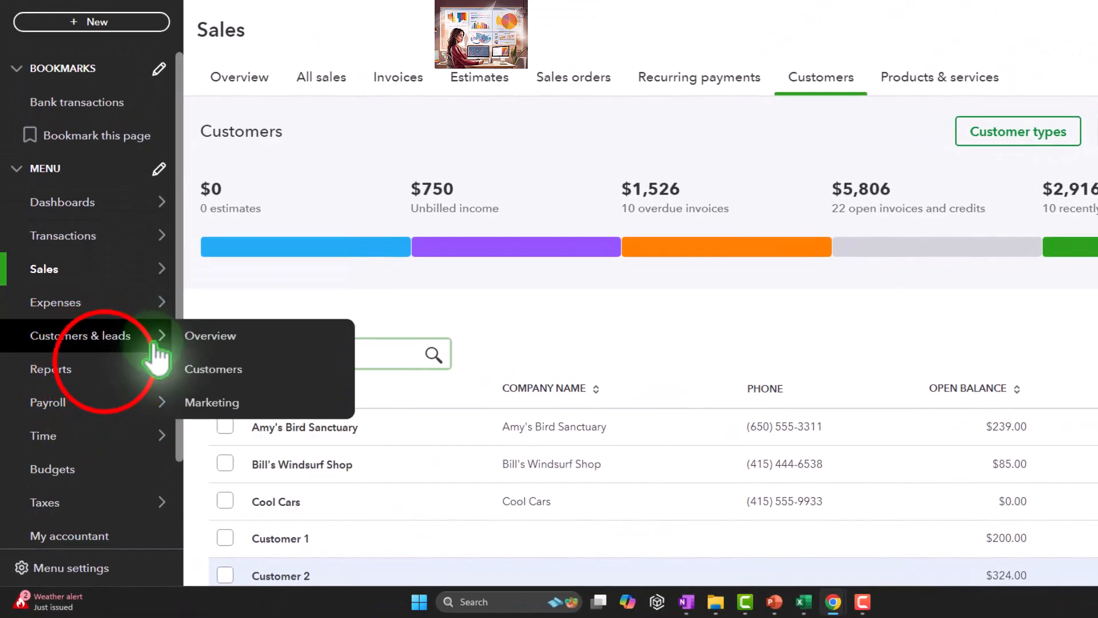
left_click(106, 384)
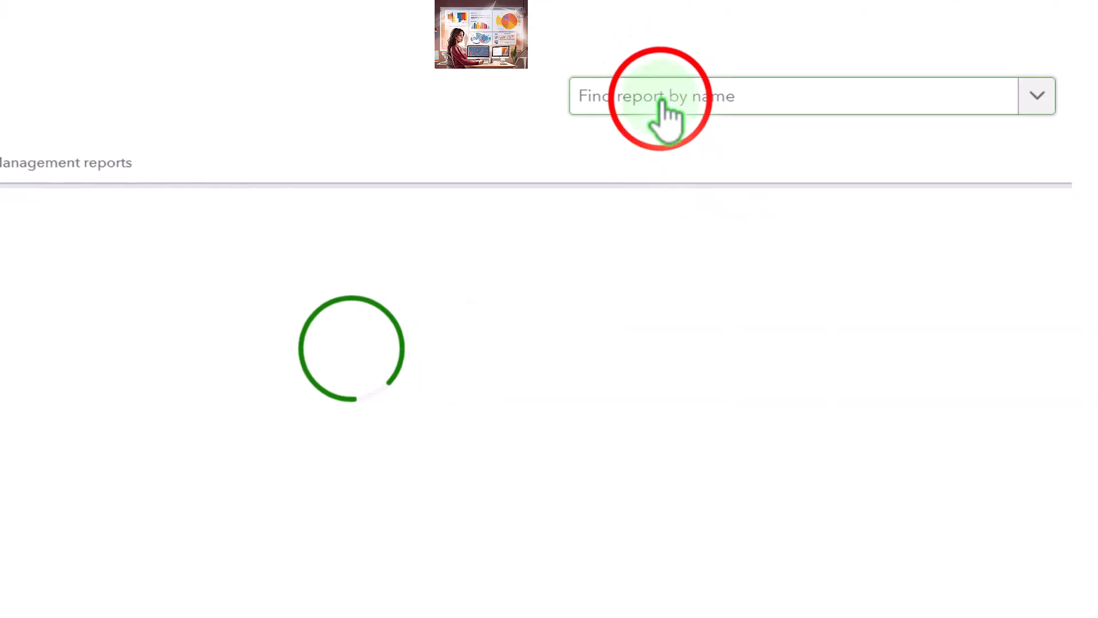
left_click(663, 102)
type("invent")
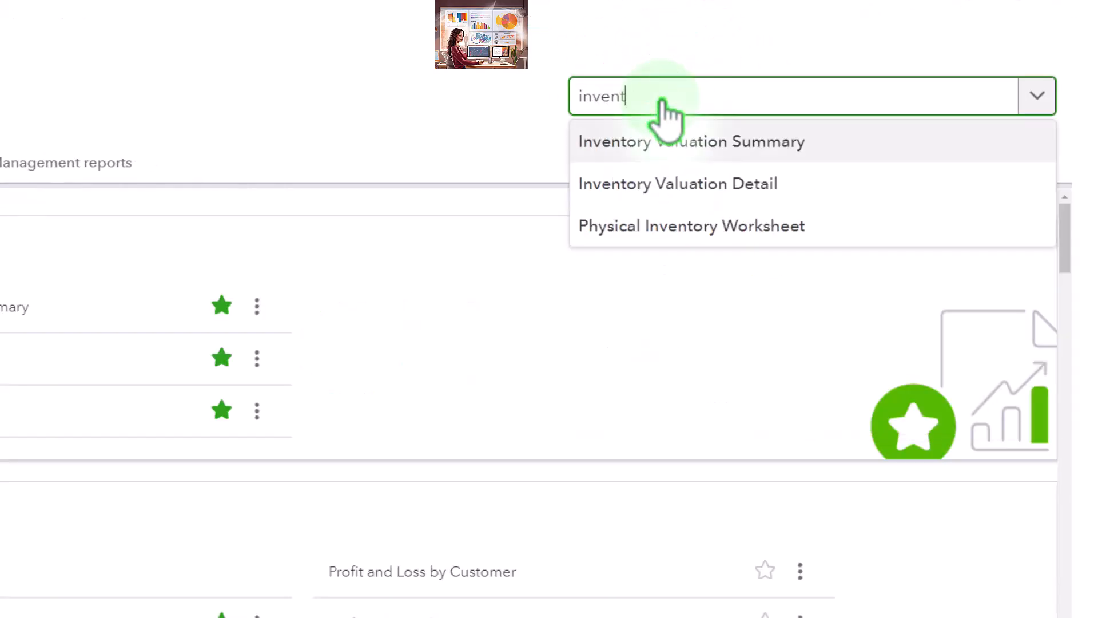
left_click(692, 141)
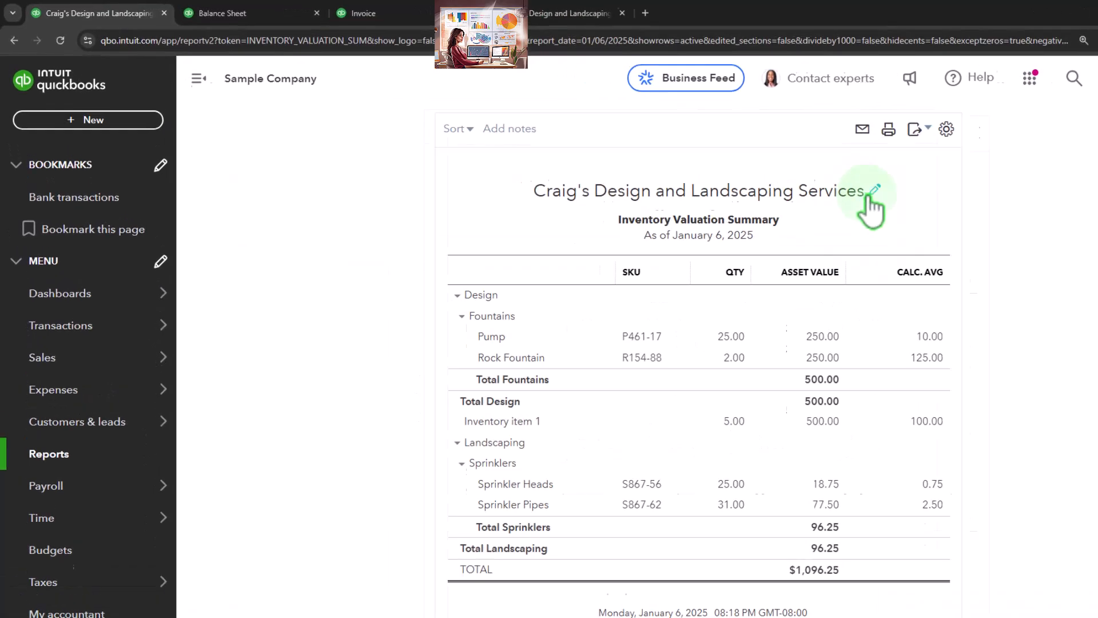
Step: Rerun the Inventory Valuation Summary as of 01/09/2025 and compare its total asset value with Inventory Asset on the Balance Sheet
left_click(198, 79)
scroll(300, 263, "up", 4)
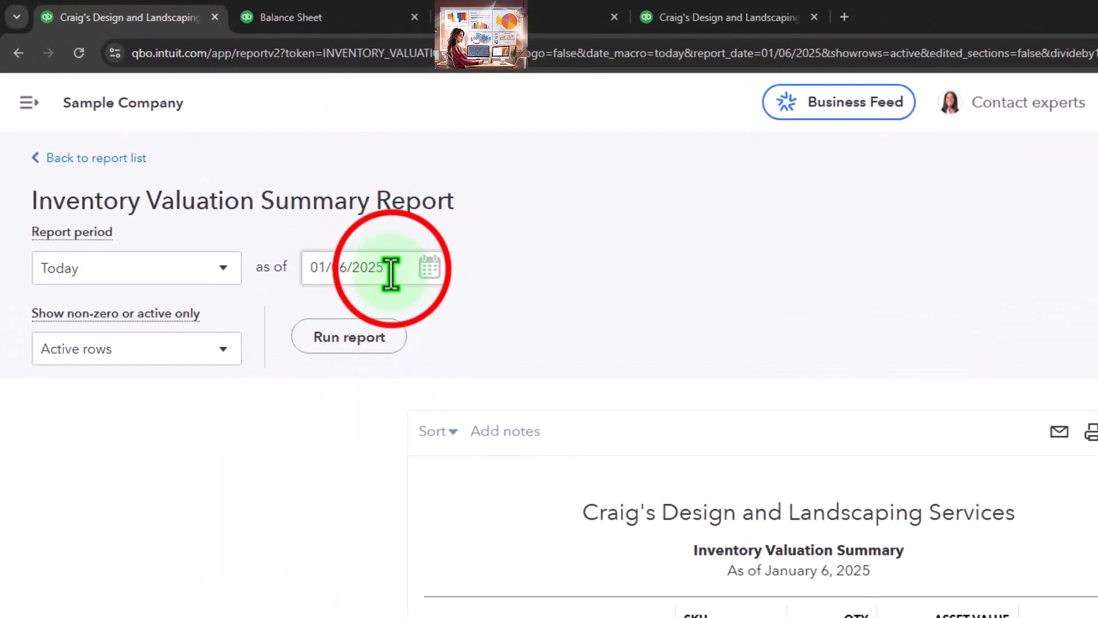
key("plus")
key("plus")
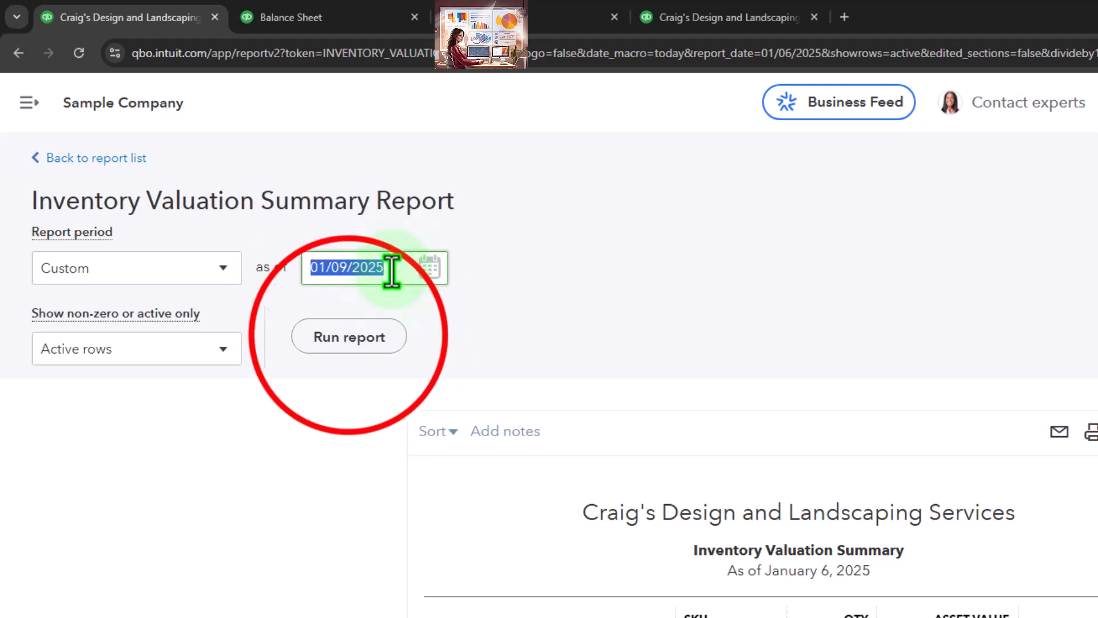
left_click(347, 337)
scroll(314, 373, "down", 3)
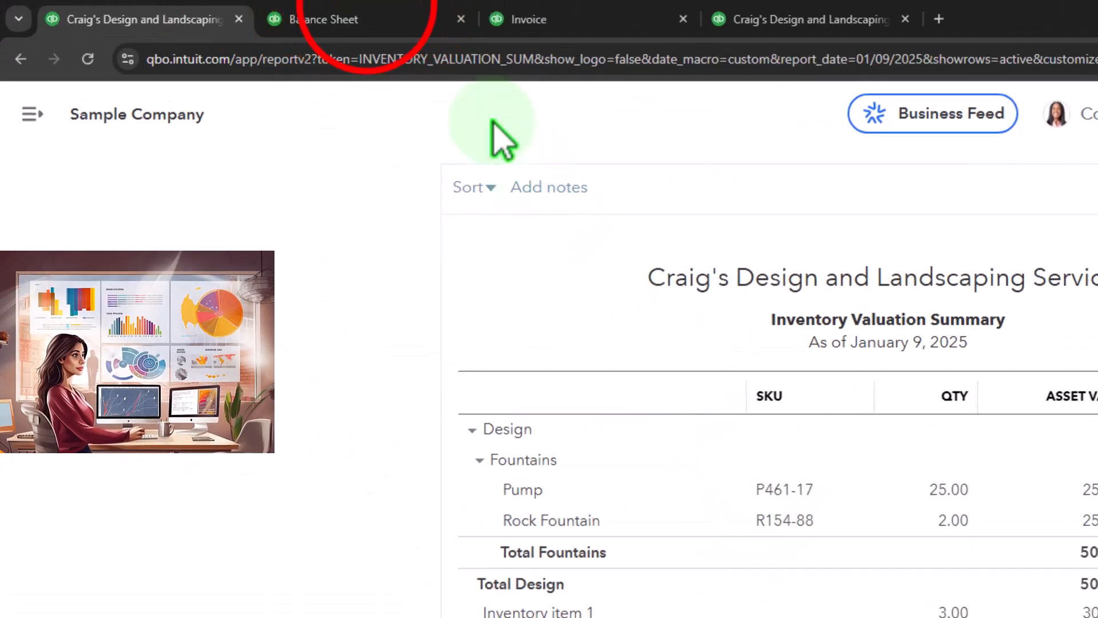
left_click(346, 18)
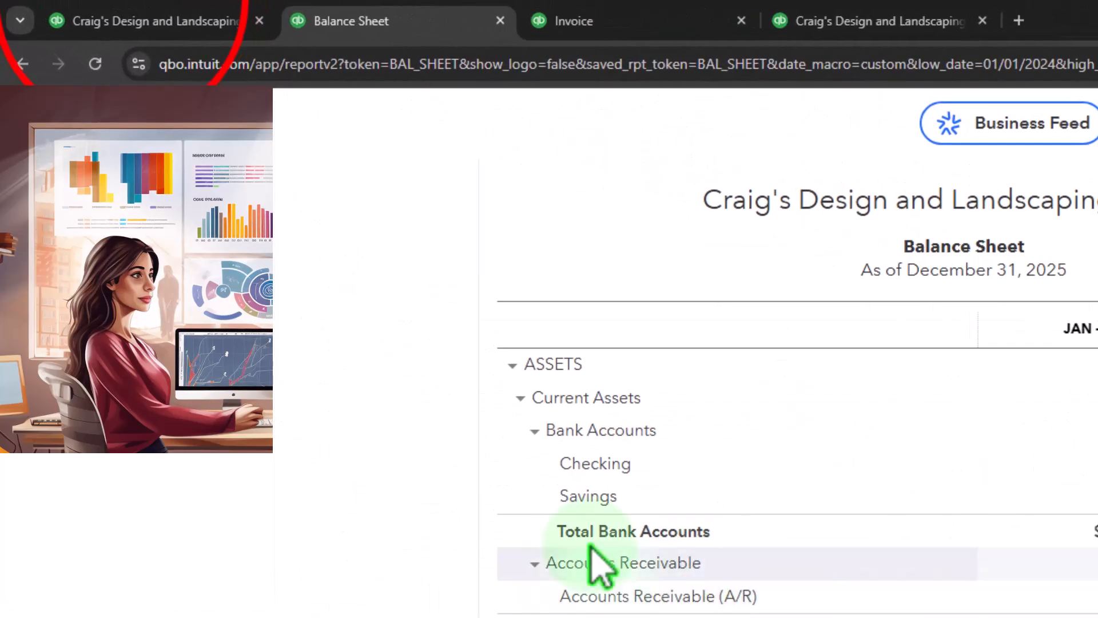
left_click(149, 20)
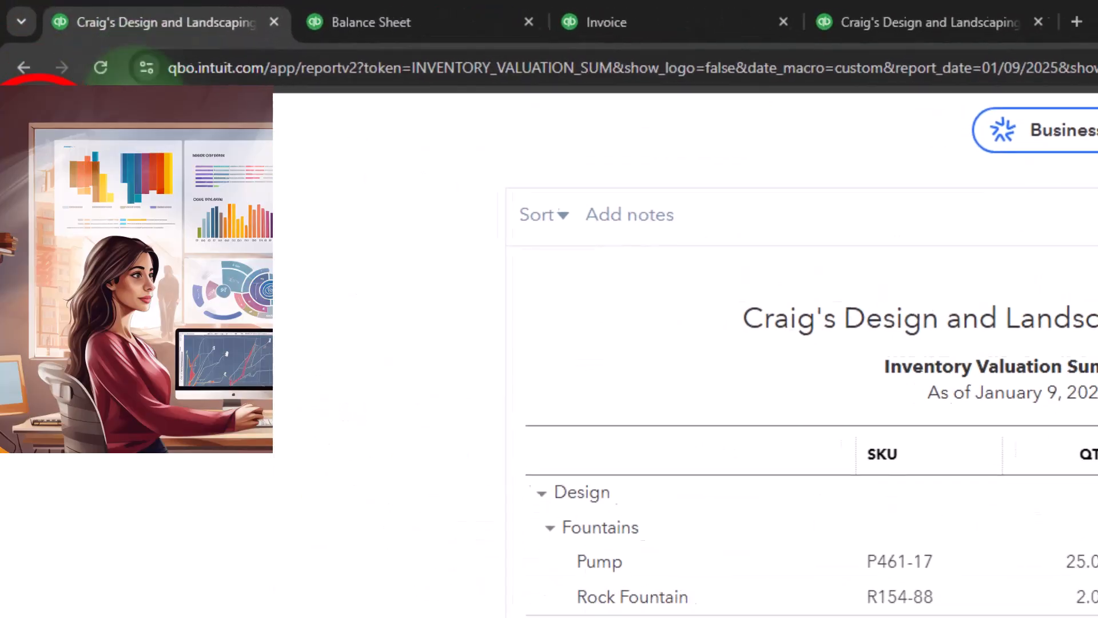
Step: Open a blank invoice form, review its customer, date and product fields, and close it without saving
left_click(35, 136)
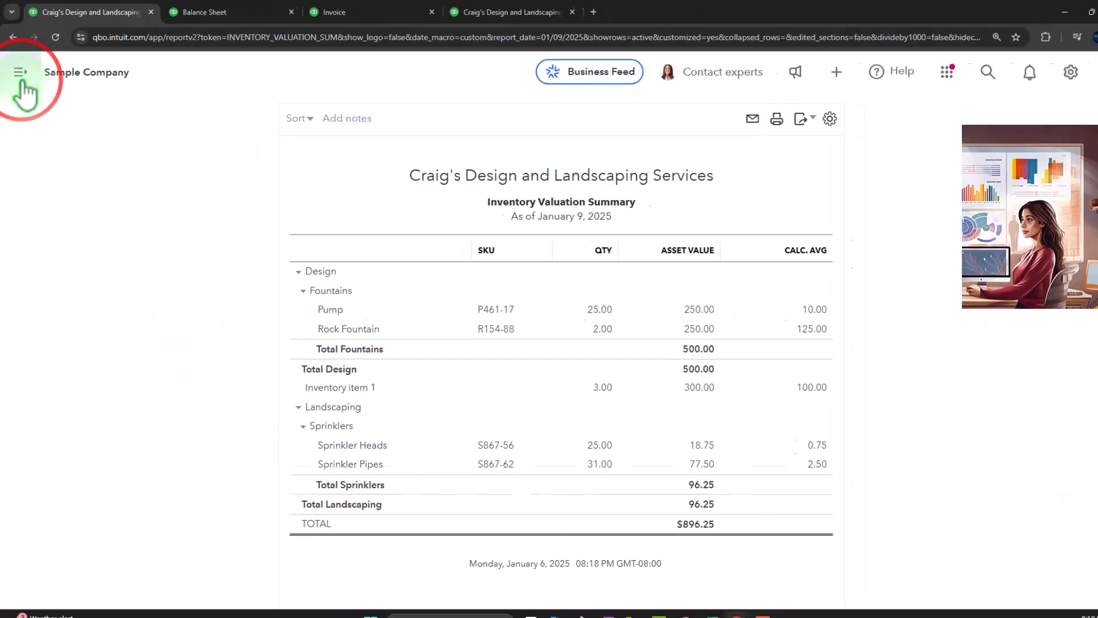
left_click(79, 218)
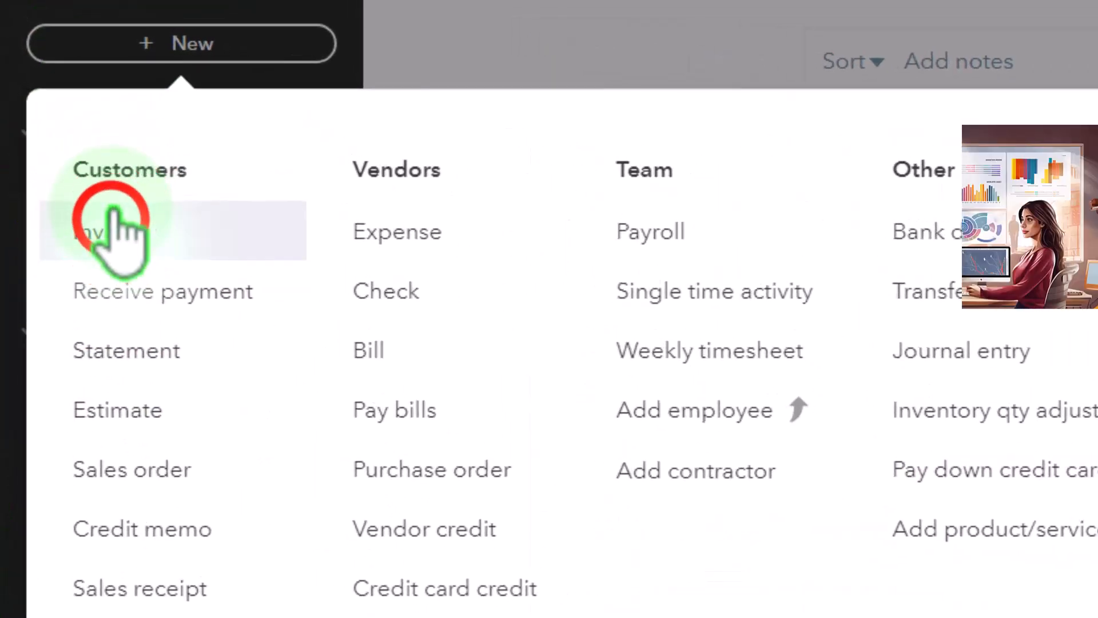
left_click(76, 161)
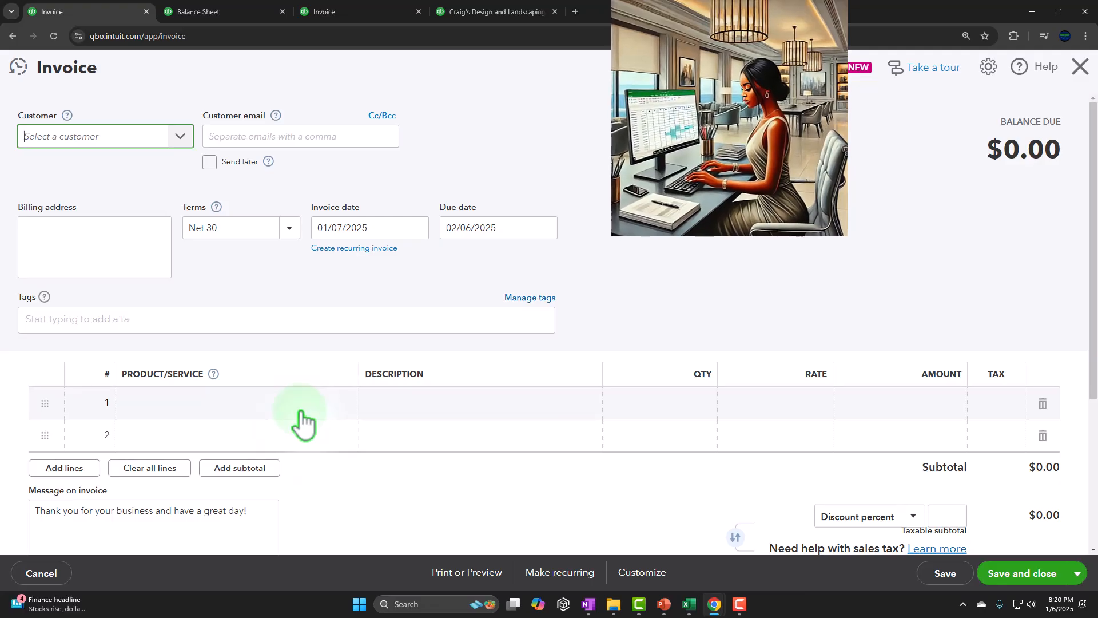
left_click(1080, 67)
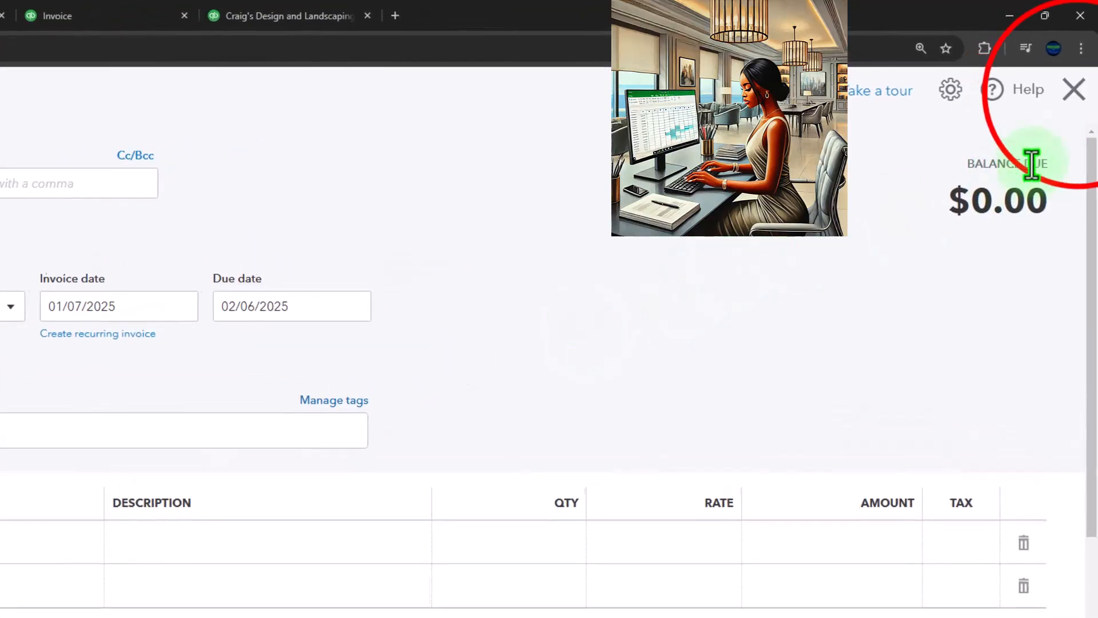